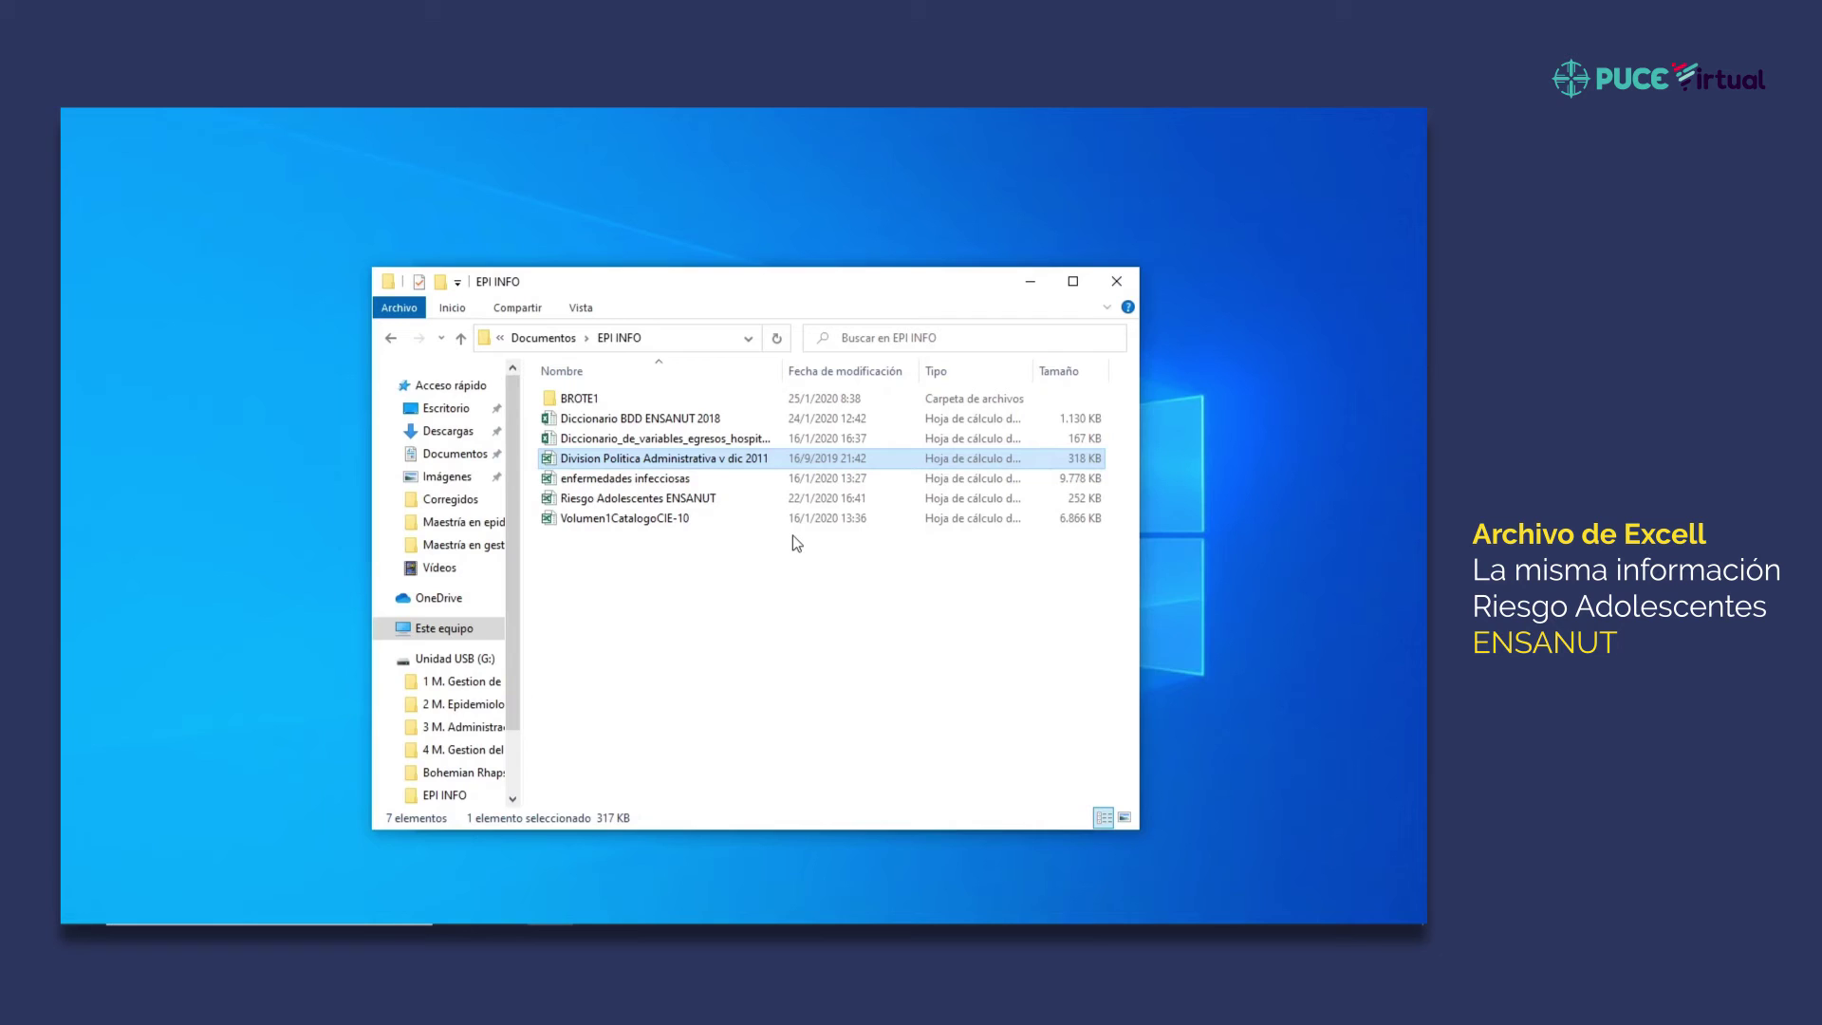
- Open the Riesgo Adolescentes ENSANUT workbook, enable its external data content and go to the area heading in cell A1
left_click(726, 496)
double_click(726, 495)
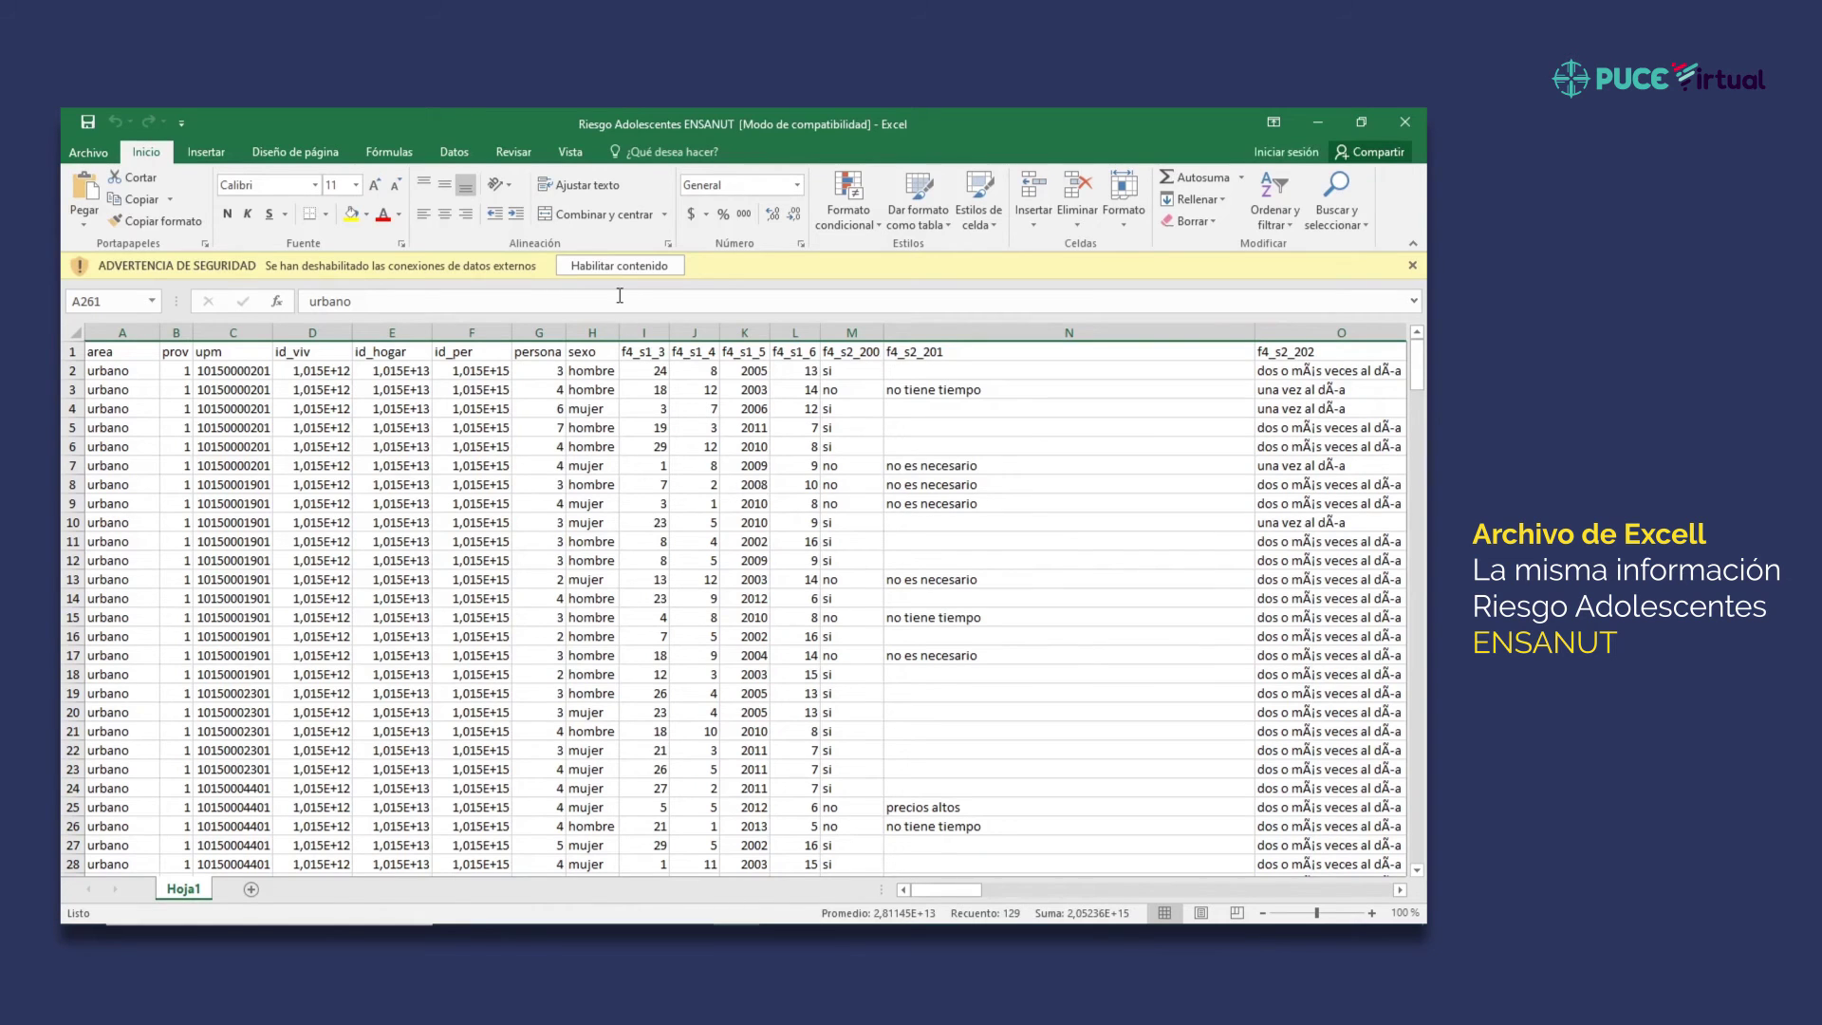
left_click(606, 271)
left_click(232, 323)
left_click(124, 322)
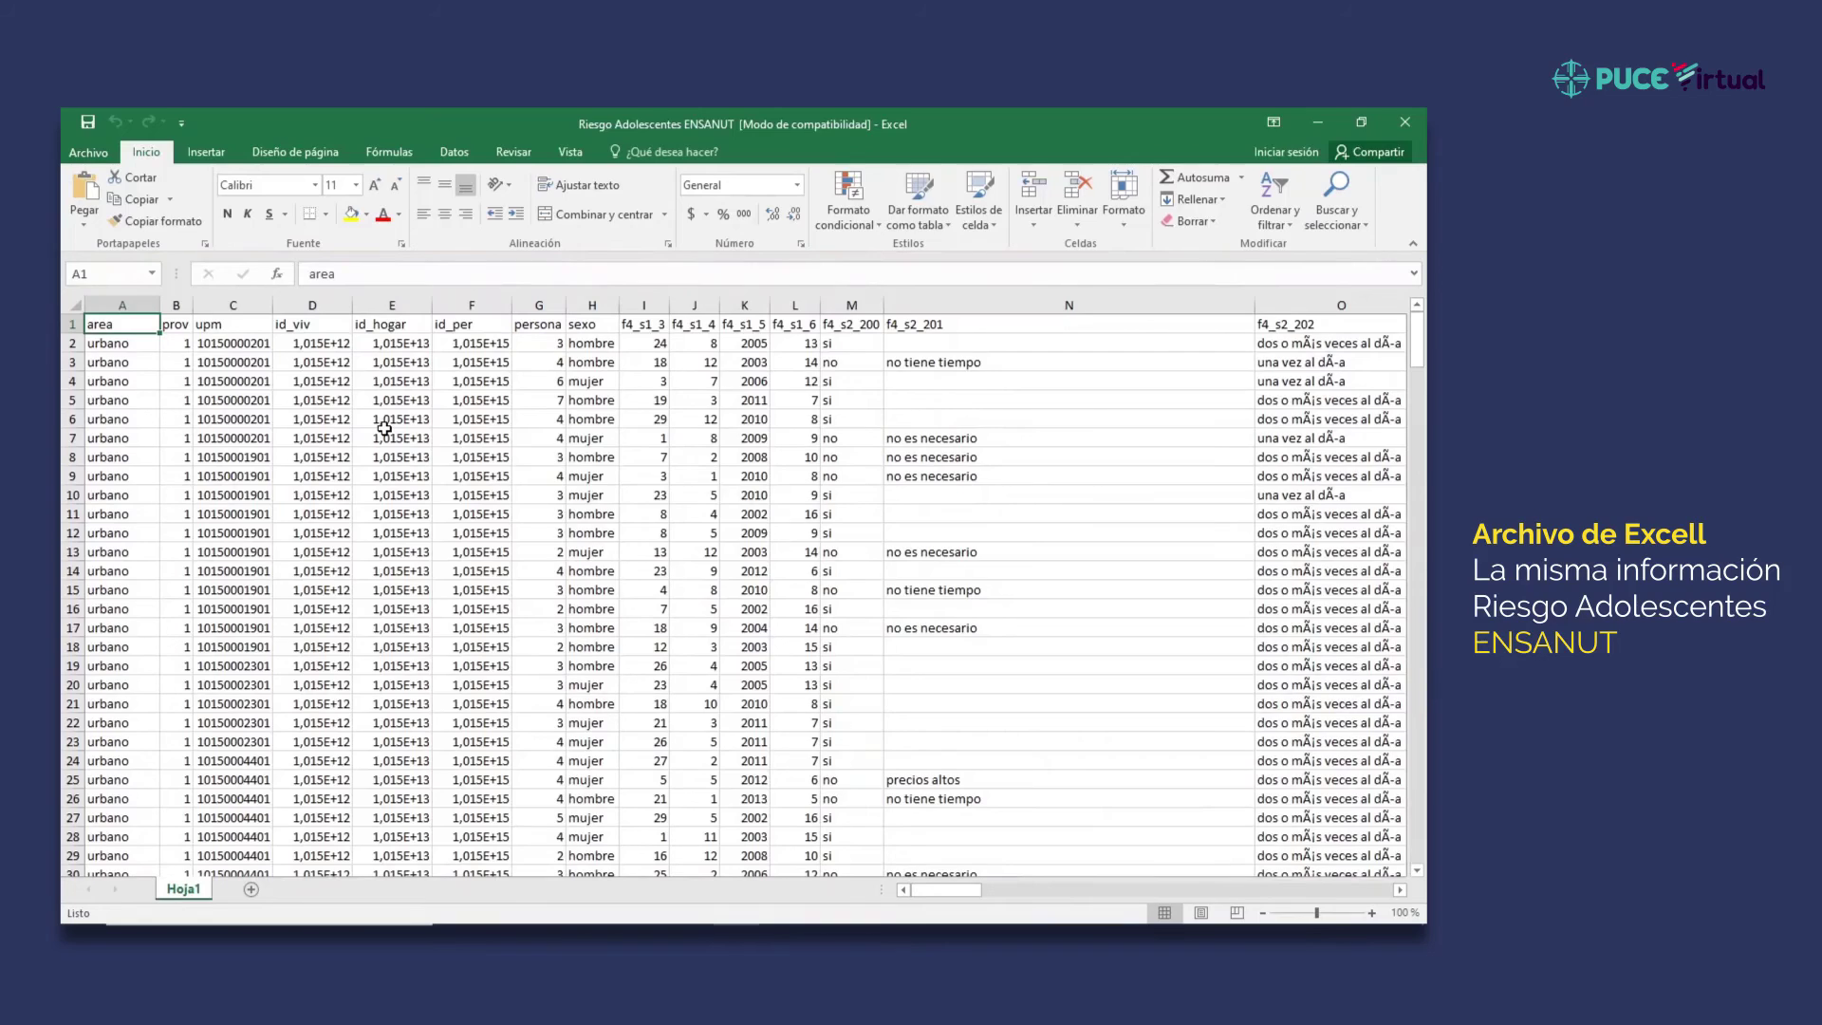
- Review the identification variable headings in row 1, from area through persona and sexo, and return to cell A1
key("Right")
key("Right")
key("Right")
key("Right")
key("Right")
key("Right")
key("Right")
key("Right")
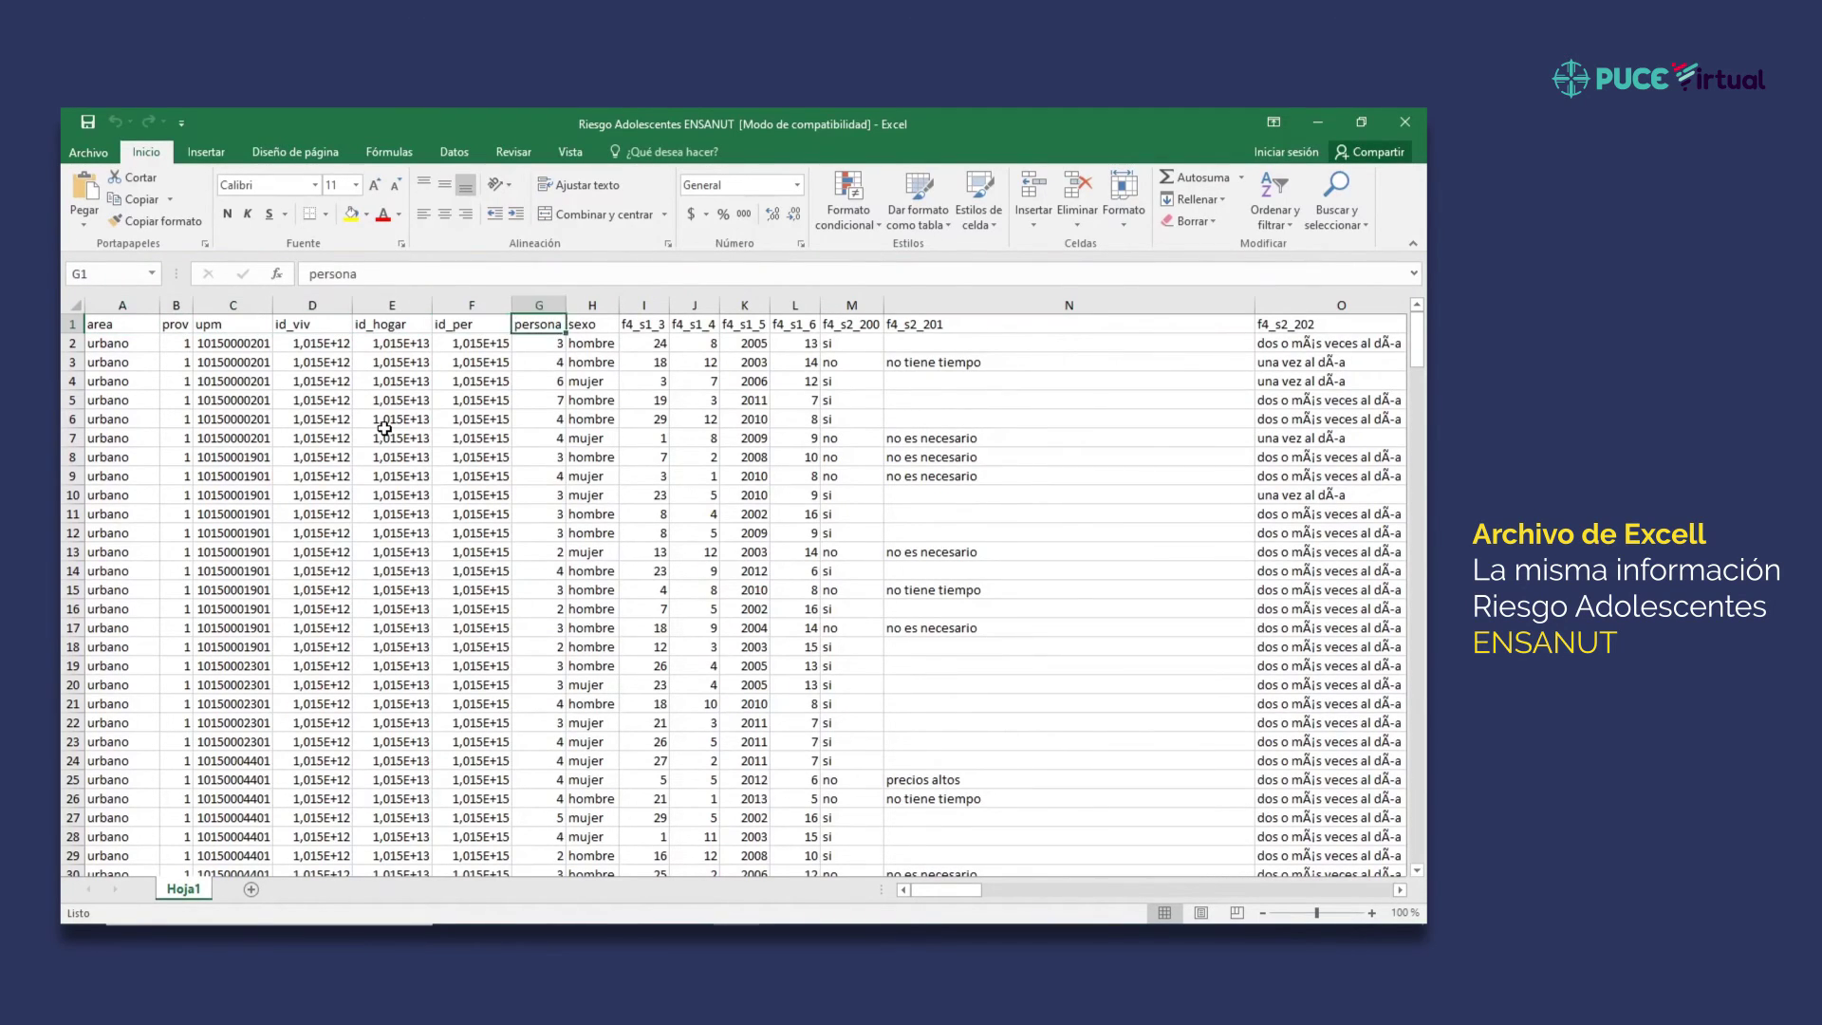
key("Right")
key("Right")
key("Left")
key("Left")
key("Left")
key("Left")
key("Left")
key("Left")
key("Left")
key("Left")
key("Left")
key("Left")
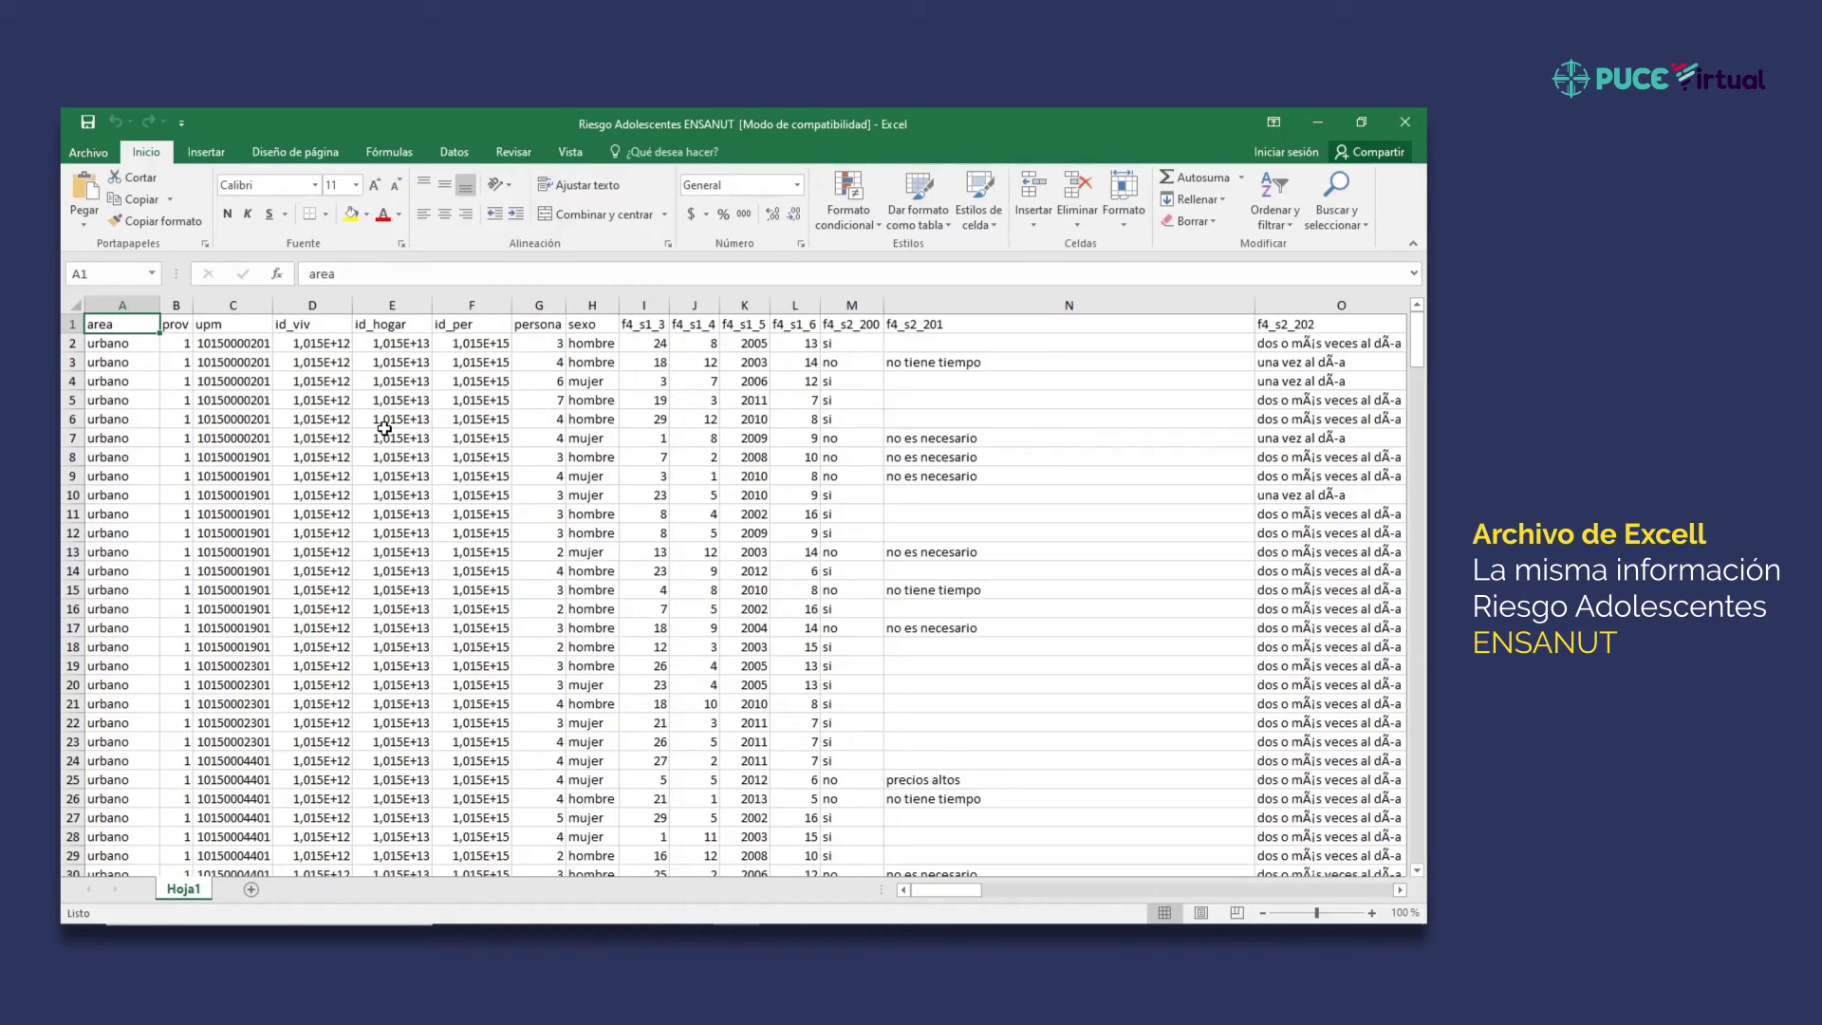
- Examine how the form 4 variables are coded in the row 1 headings, from f4_s1_3 to f4_s2_201
key("Right")
key("Left")
key("Right")
key("Right")
key("Right")
key("Right")
key("Right")
key("Right")
key("Right")
key("Right")
key("Right")
key("Right")
key("Left")
key("Left")
key("Right")
key("Right")
key("Right")
key("Right")
key("Right")
key("Right")
key("Right")
key("Left")
key("Left")
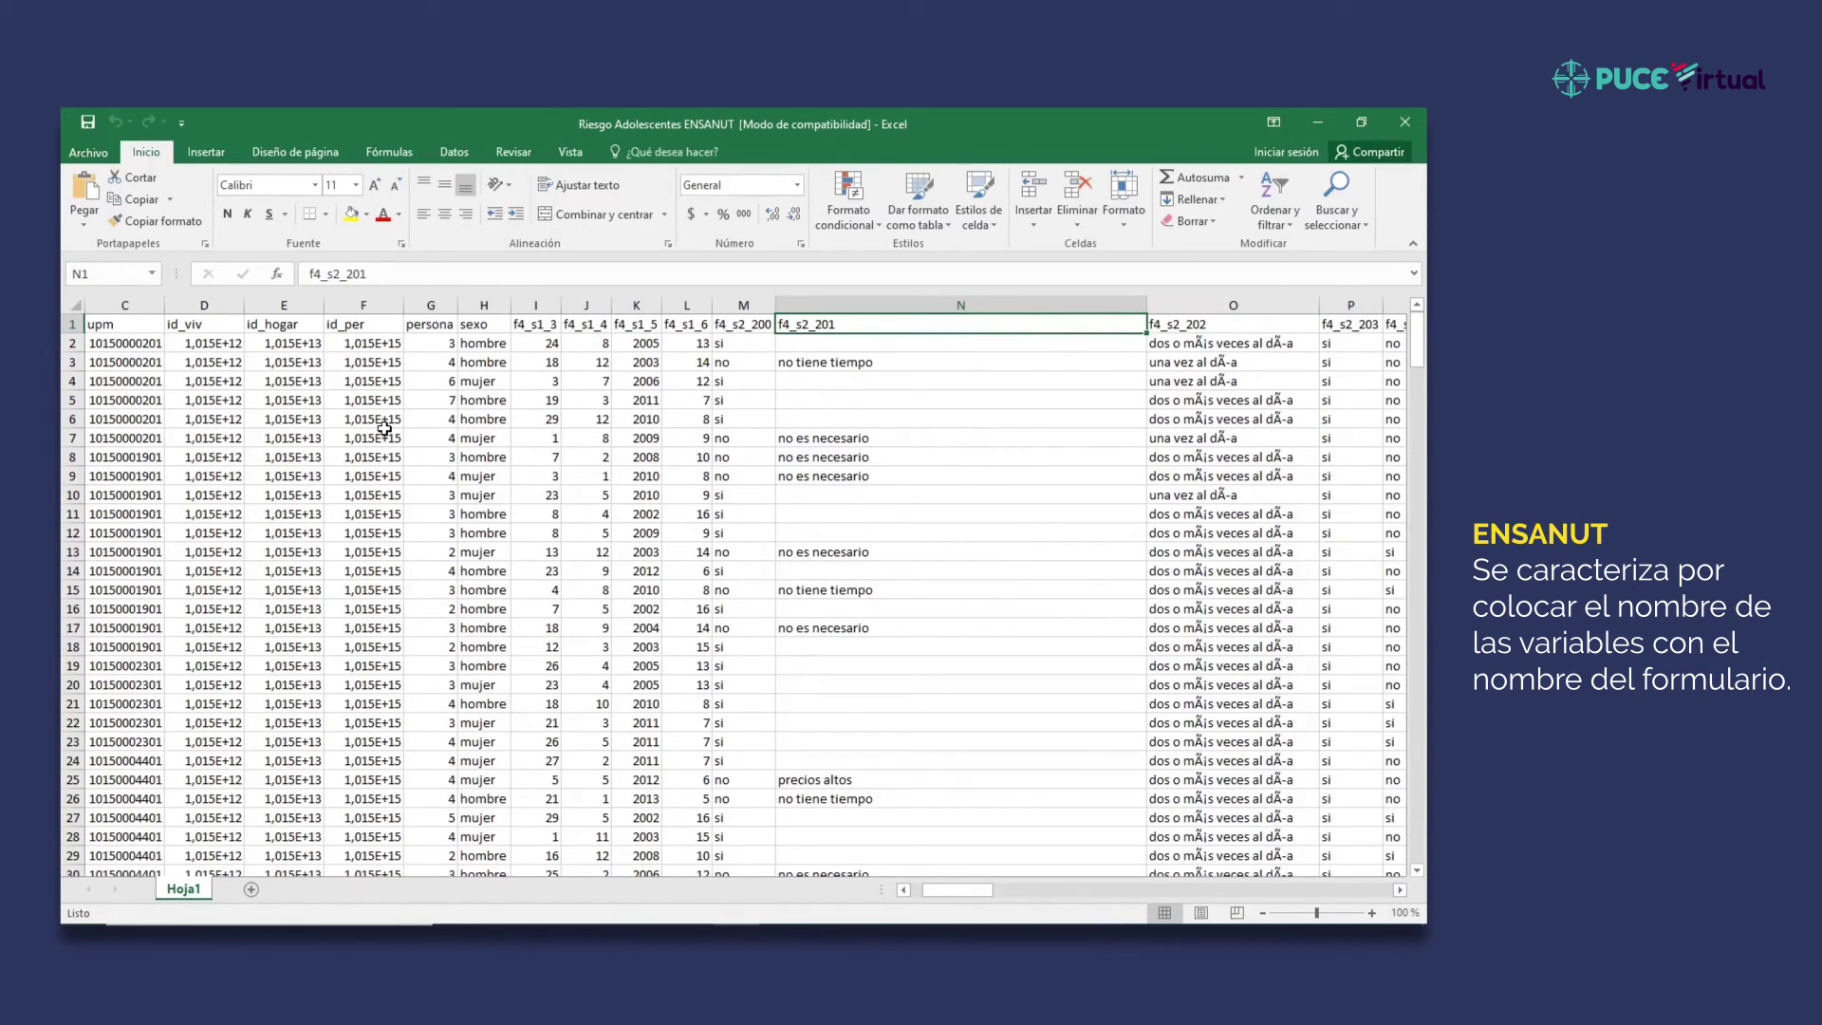
key("Left")
key("Left")
key("Left")
key("Left")
key("Left")
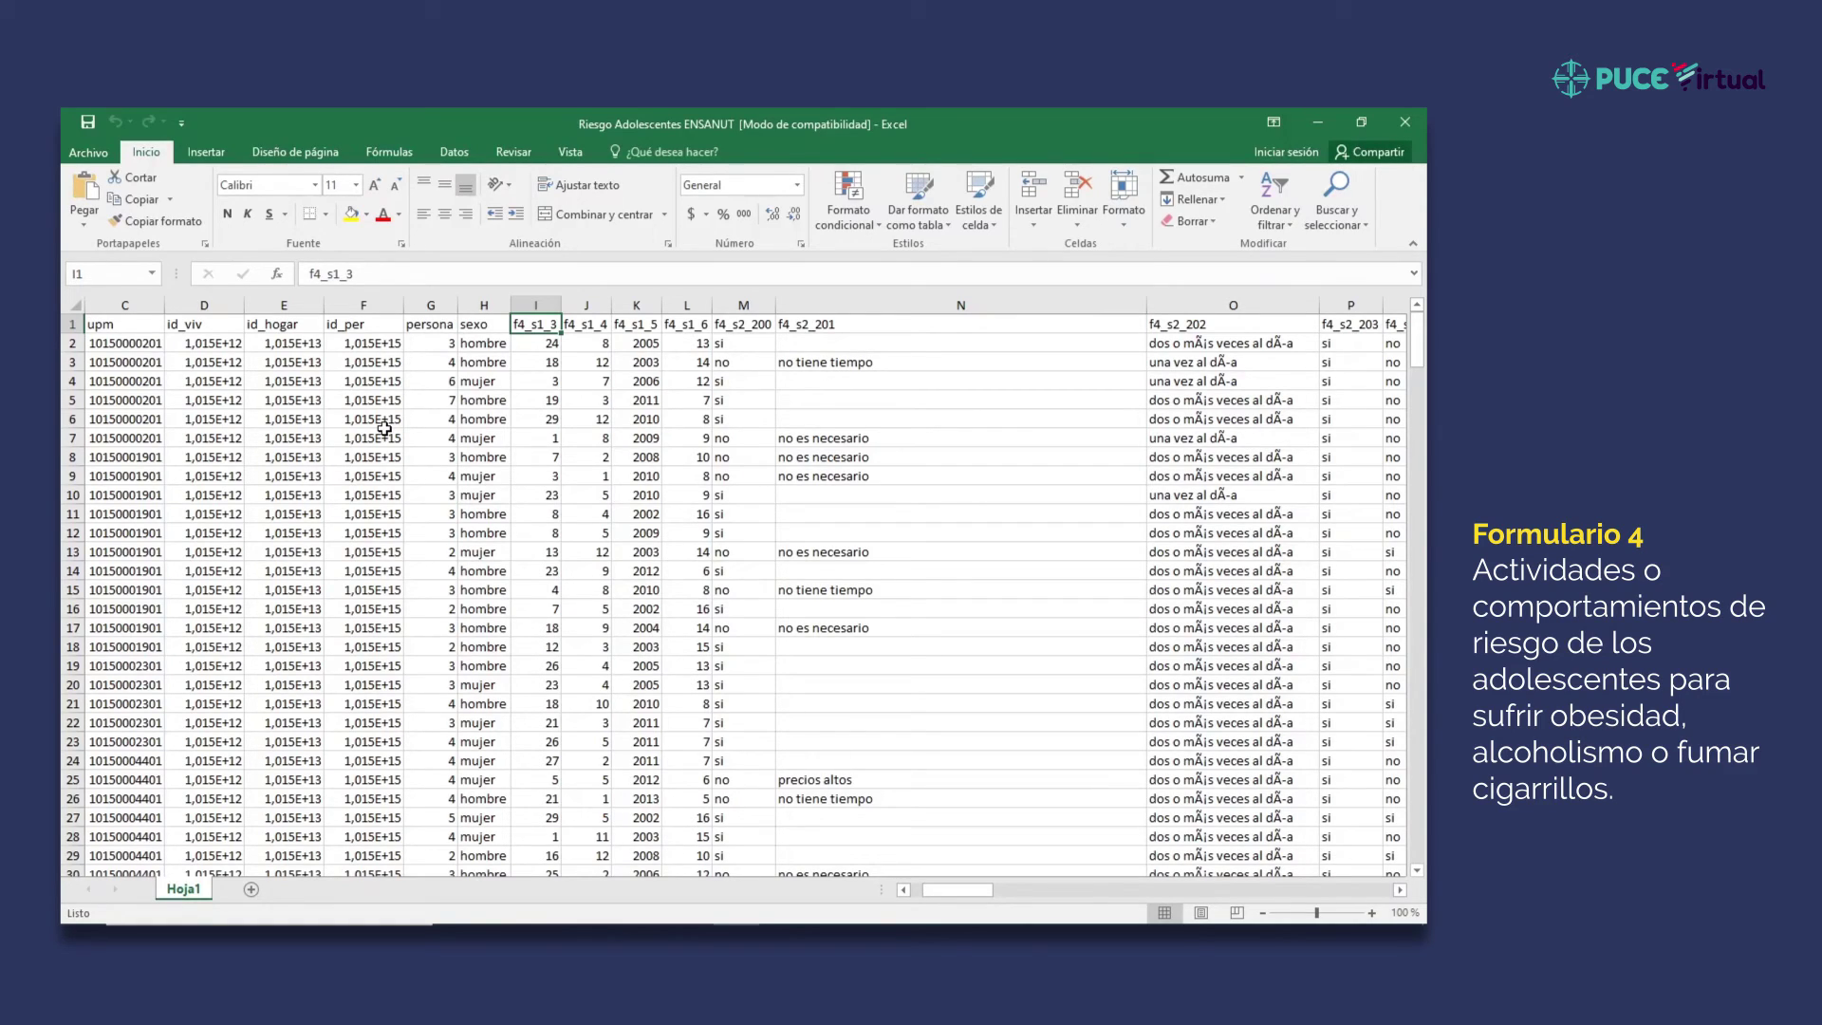
- Review the remaining form 4 question codes along row 1, from section 1 through the section 6 variables
key("Right")
key("Right")
key("Right")
key("Right")
key("Right")
key("Right")
key("Right")
key("Right")
key("Right")
key("Right")
key("Right")
key("Right")
key("Right")
key("Right")
key("Right")
key("Right")
key("Right")
key("Right")
key("Right")
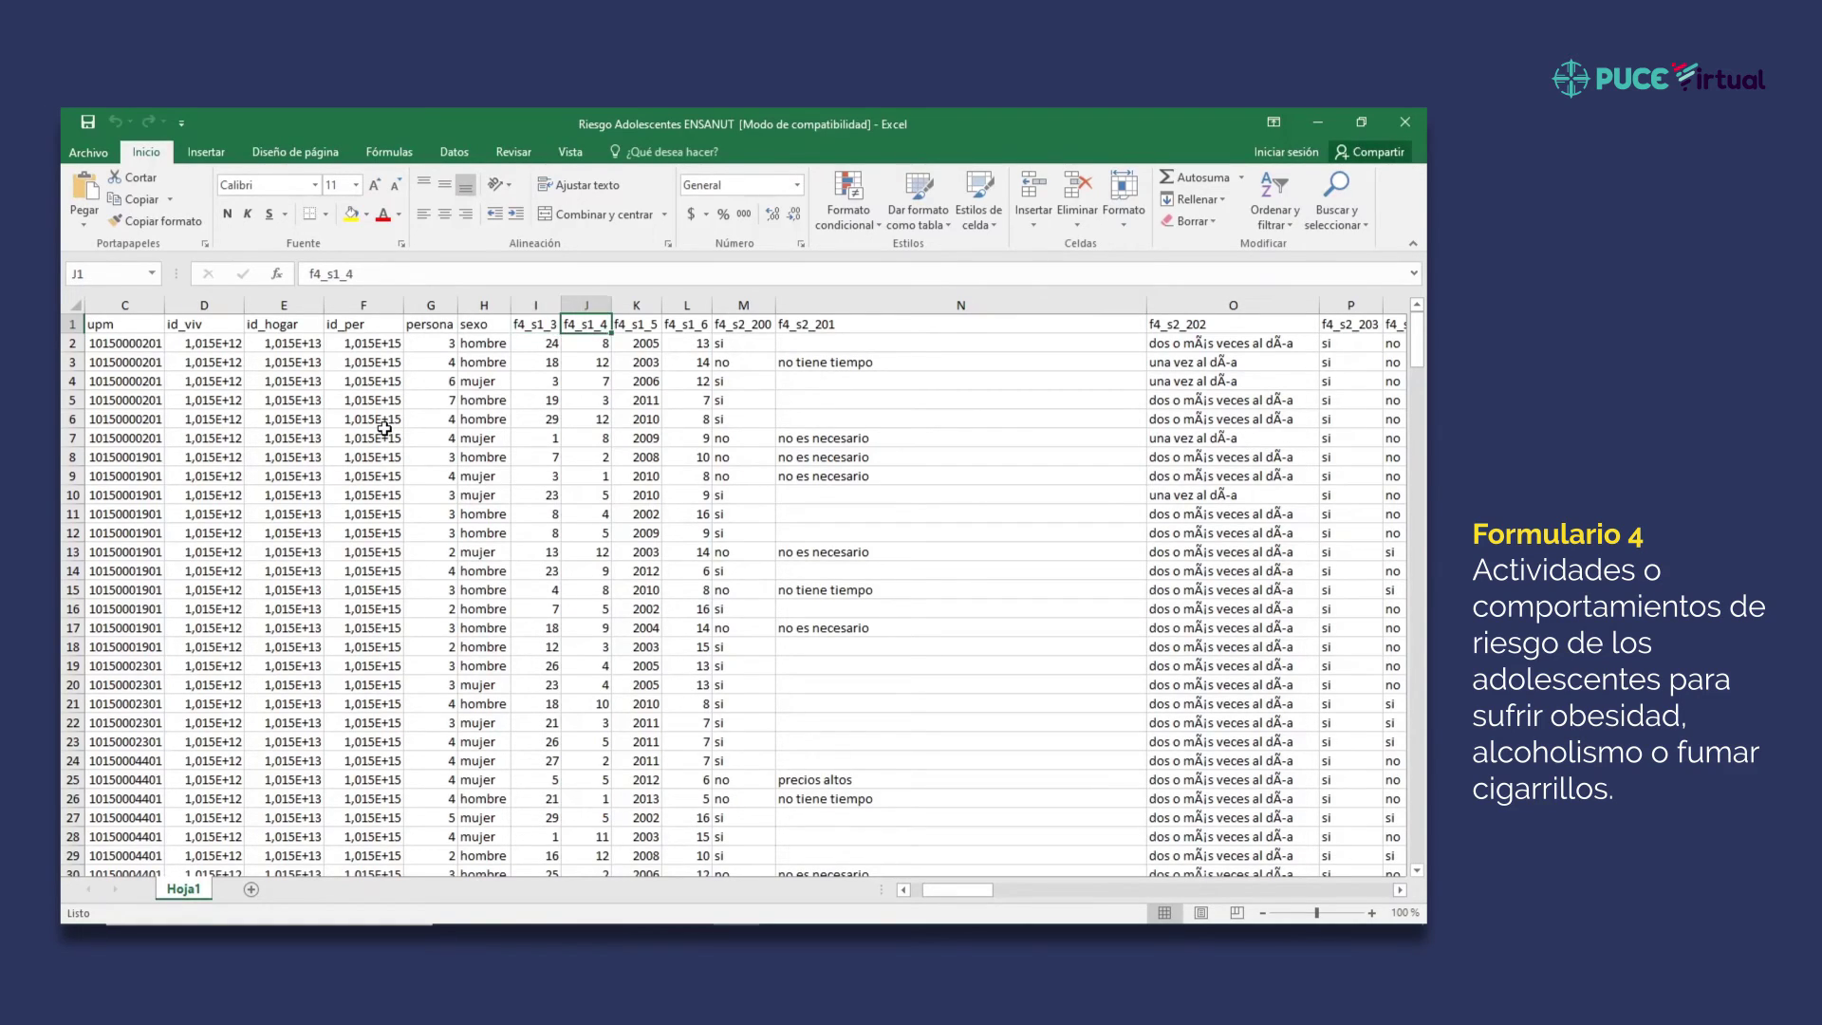
key("Right")
key("Right")
key("Right")
key("Right")
key("Right")
key("Right")
key("Right")
key("Right")
key("Right")
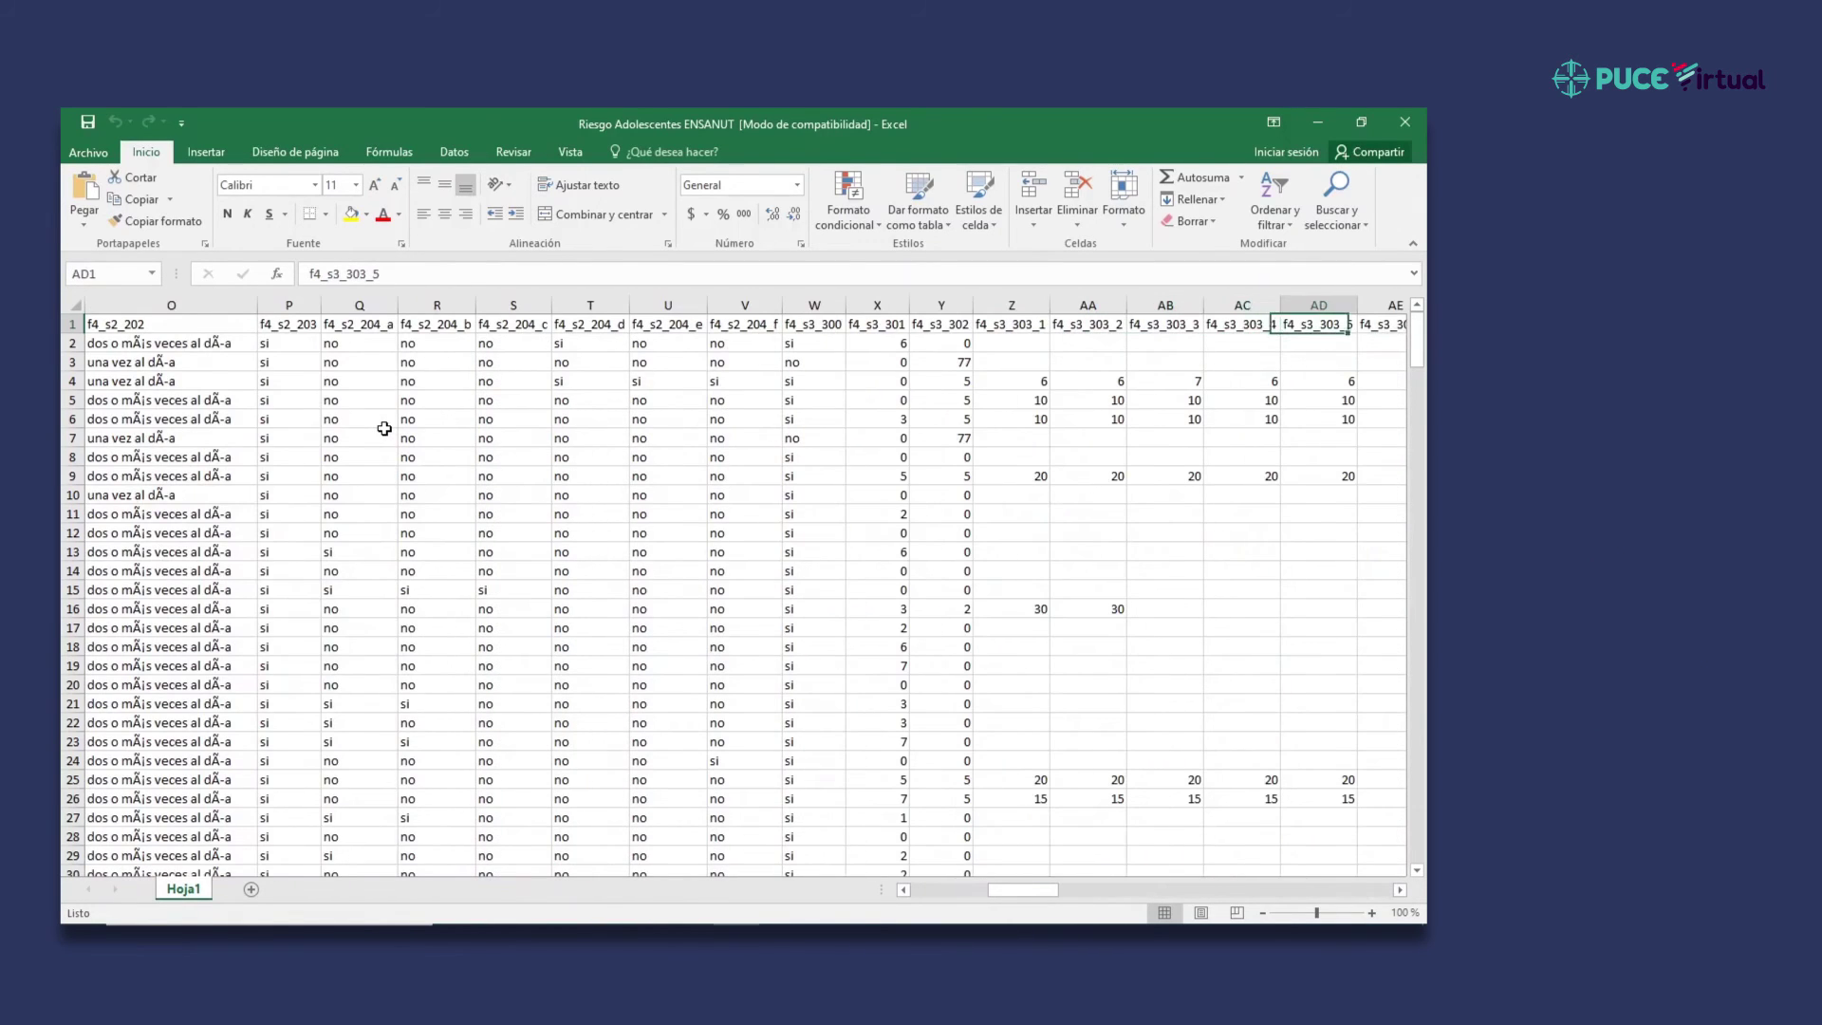
key("Right")
key("Right")
key("Right")
key("Right")
key("Right")
key("Right")
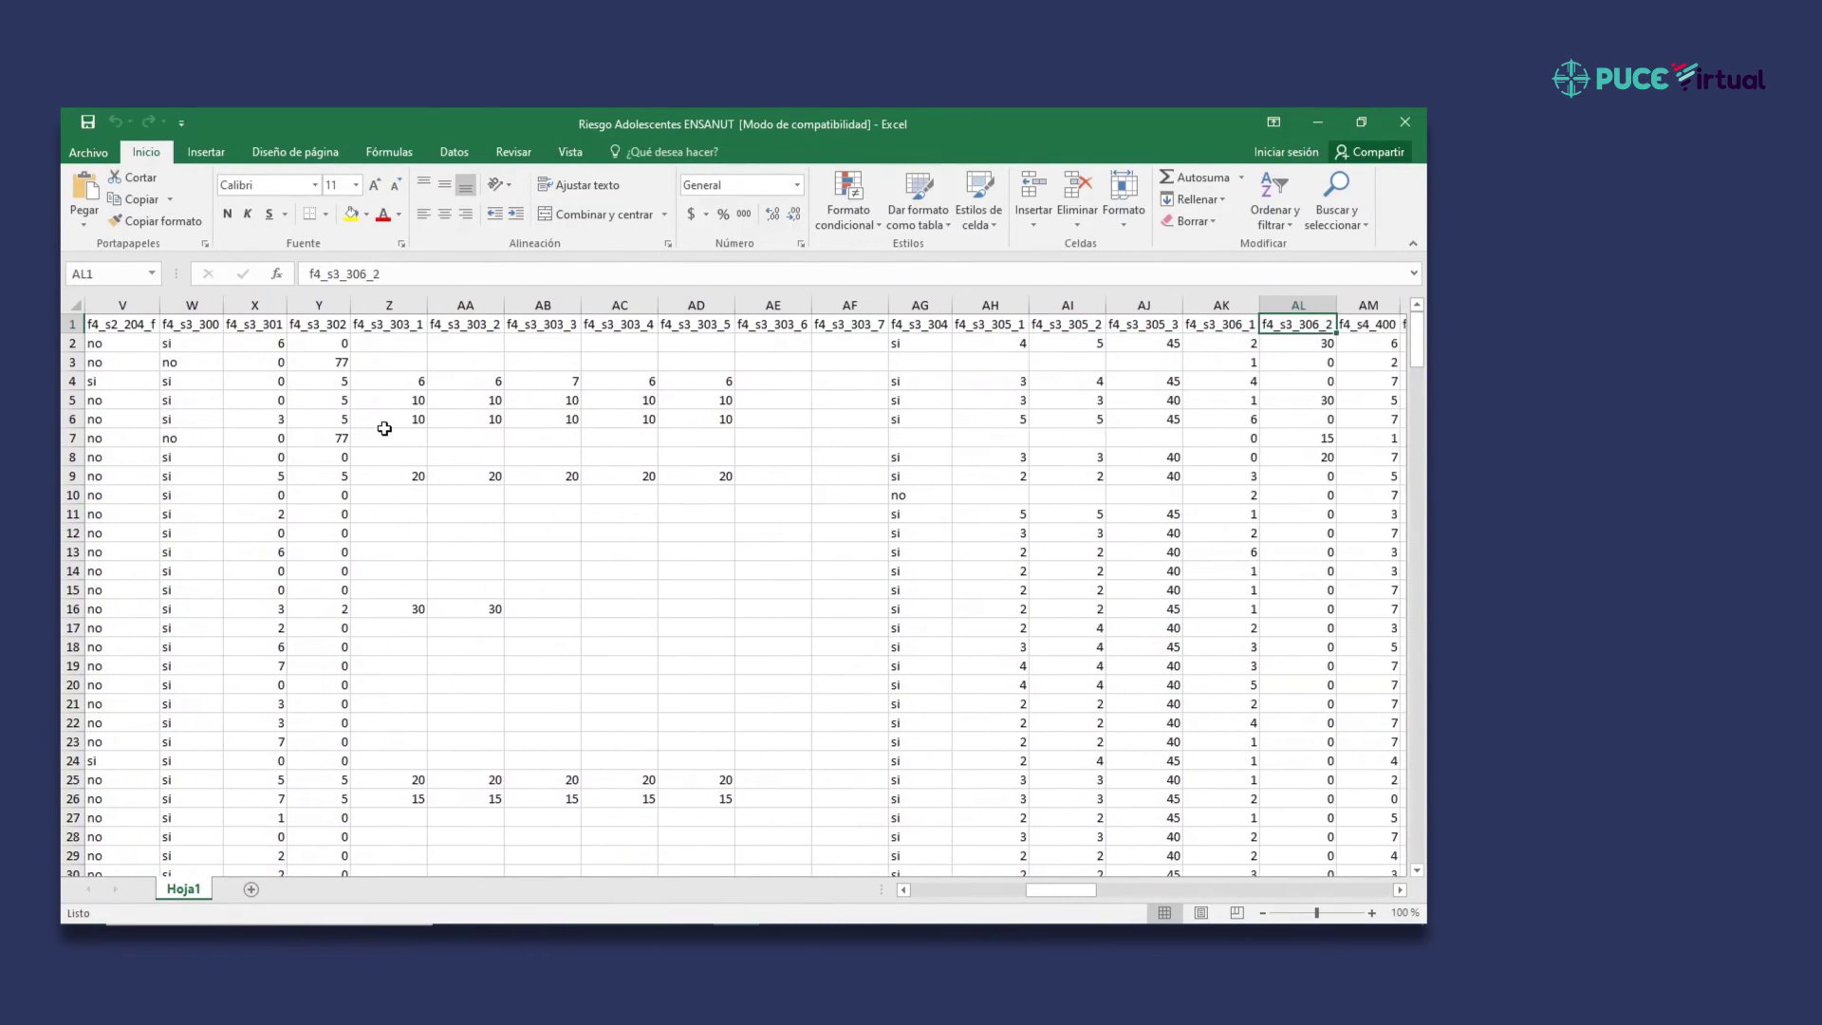
key("Right")
key("Right")
key("Right")
key("Right")
key("Right")
key("Right")
key("Right")
key("Right")
key("Right")
key("Right")
key("Right")
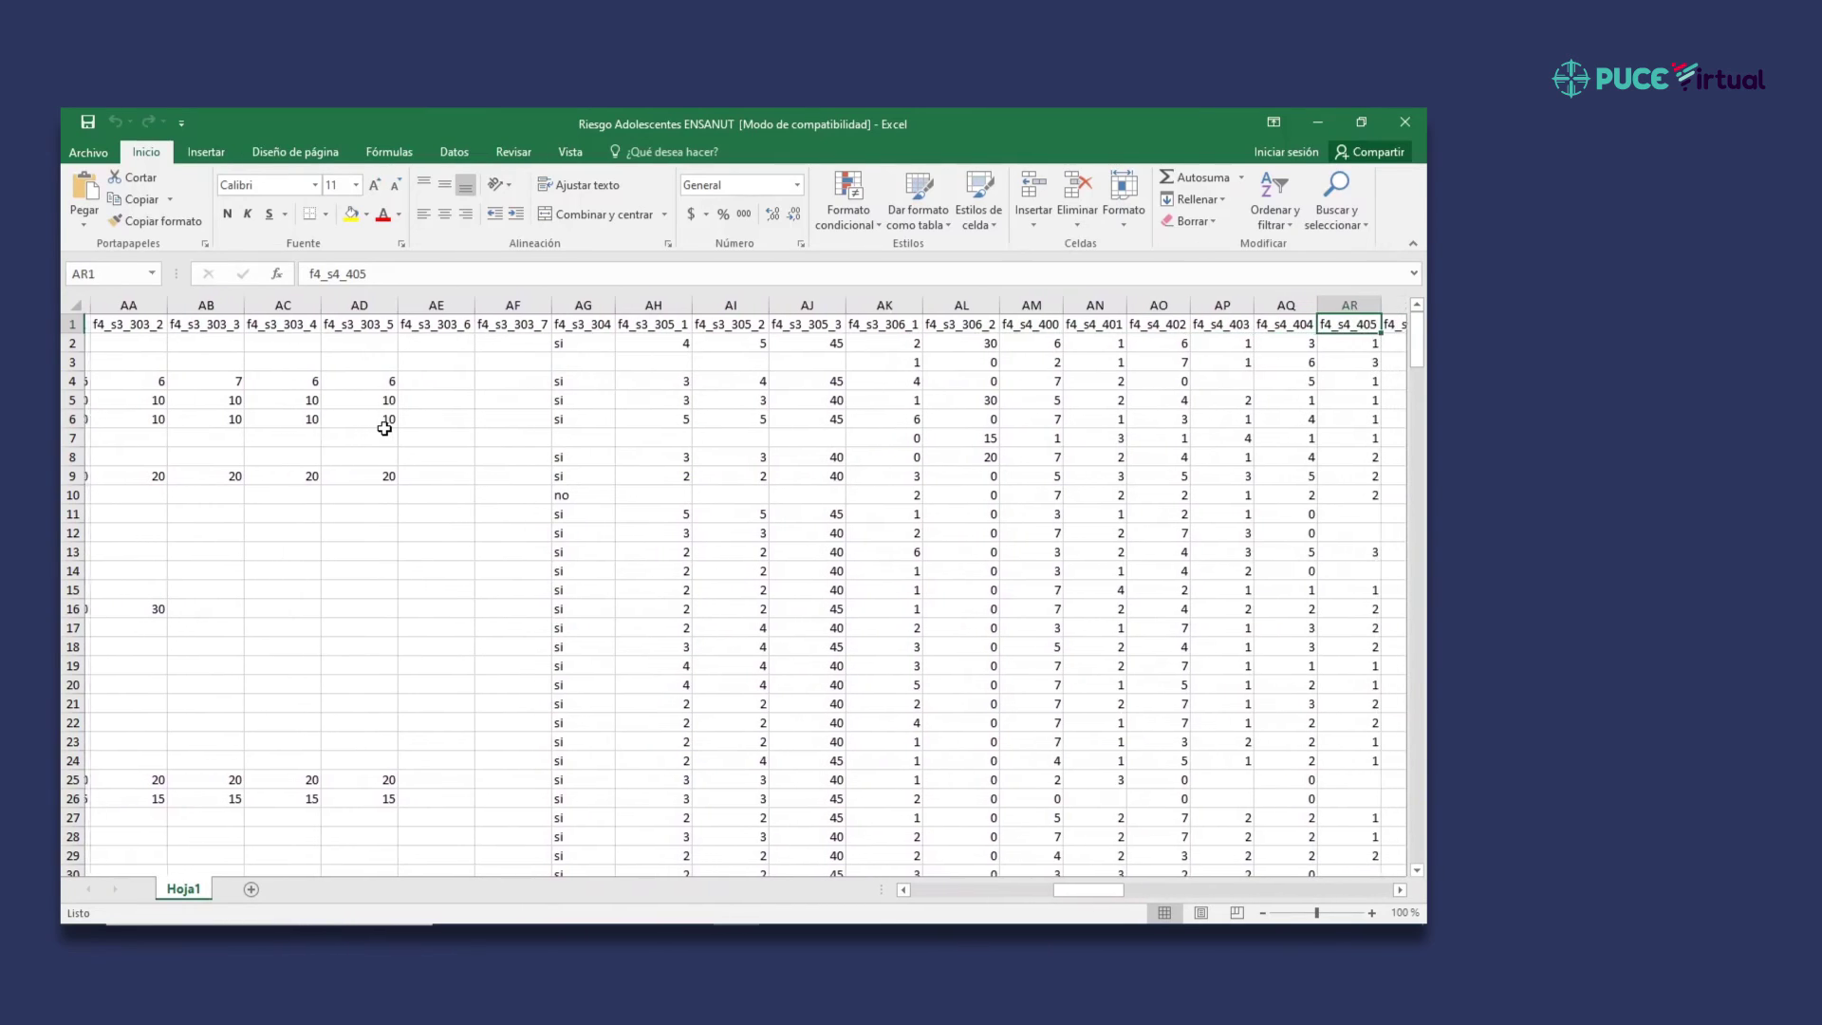
key("Right")
key("Right")
key("Right")
key("Right")
key("Right")
key("Right")
key("Right")
key("Right")
key("Right")
key("Right")
key("Right")
key("Right")
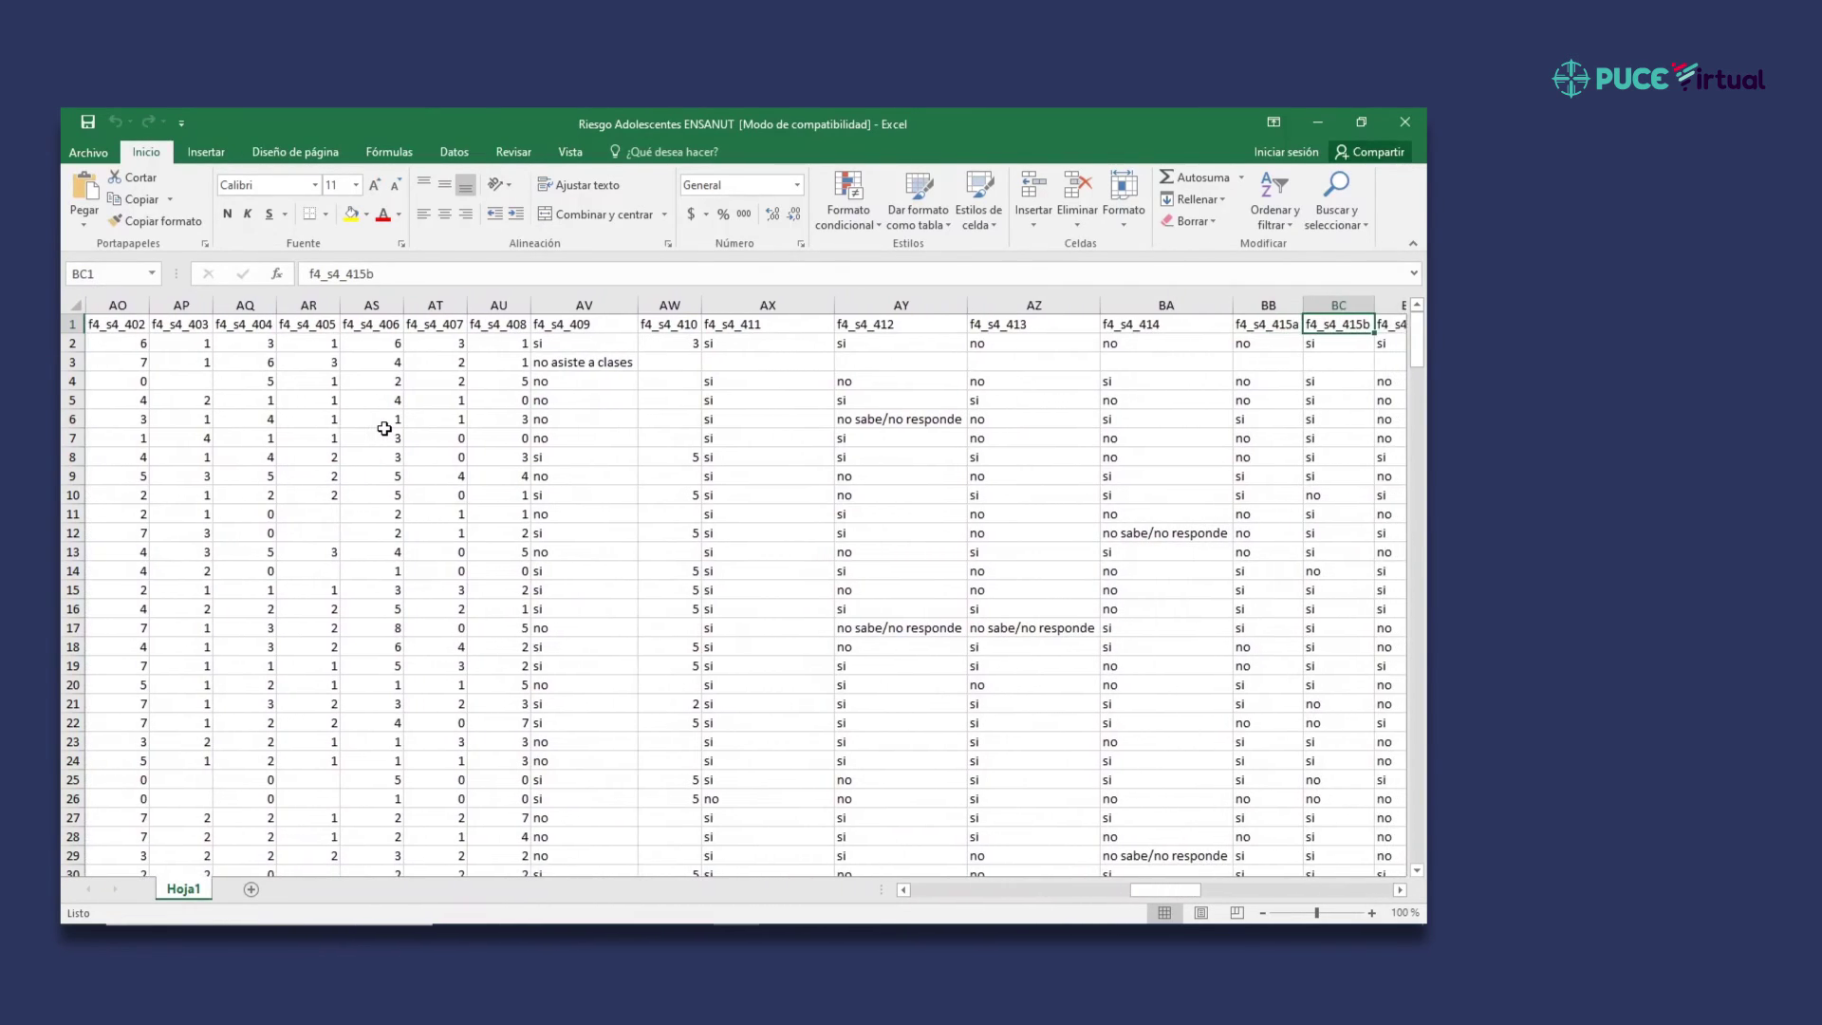
key("Right")
key("Right")
key("Right")
key("Right")
key("Right")
key("Right")
key("Right")
key("Right")
key("Right")
key("Right")
key("Right")
key("Right")
key("Right")
key("Right")
key("Right")
key("Right")
key("Right")
key("Right")
key("Right")
key("Right")
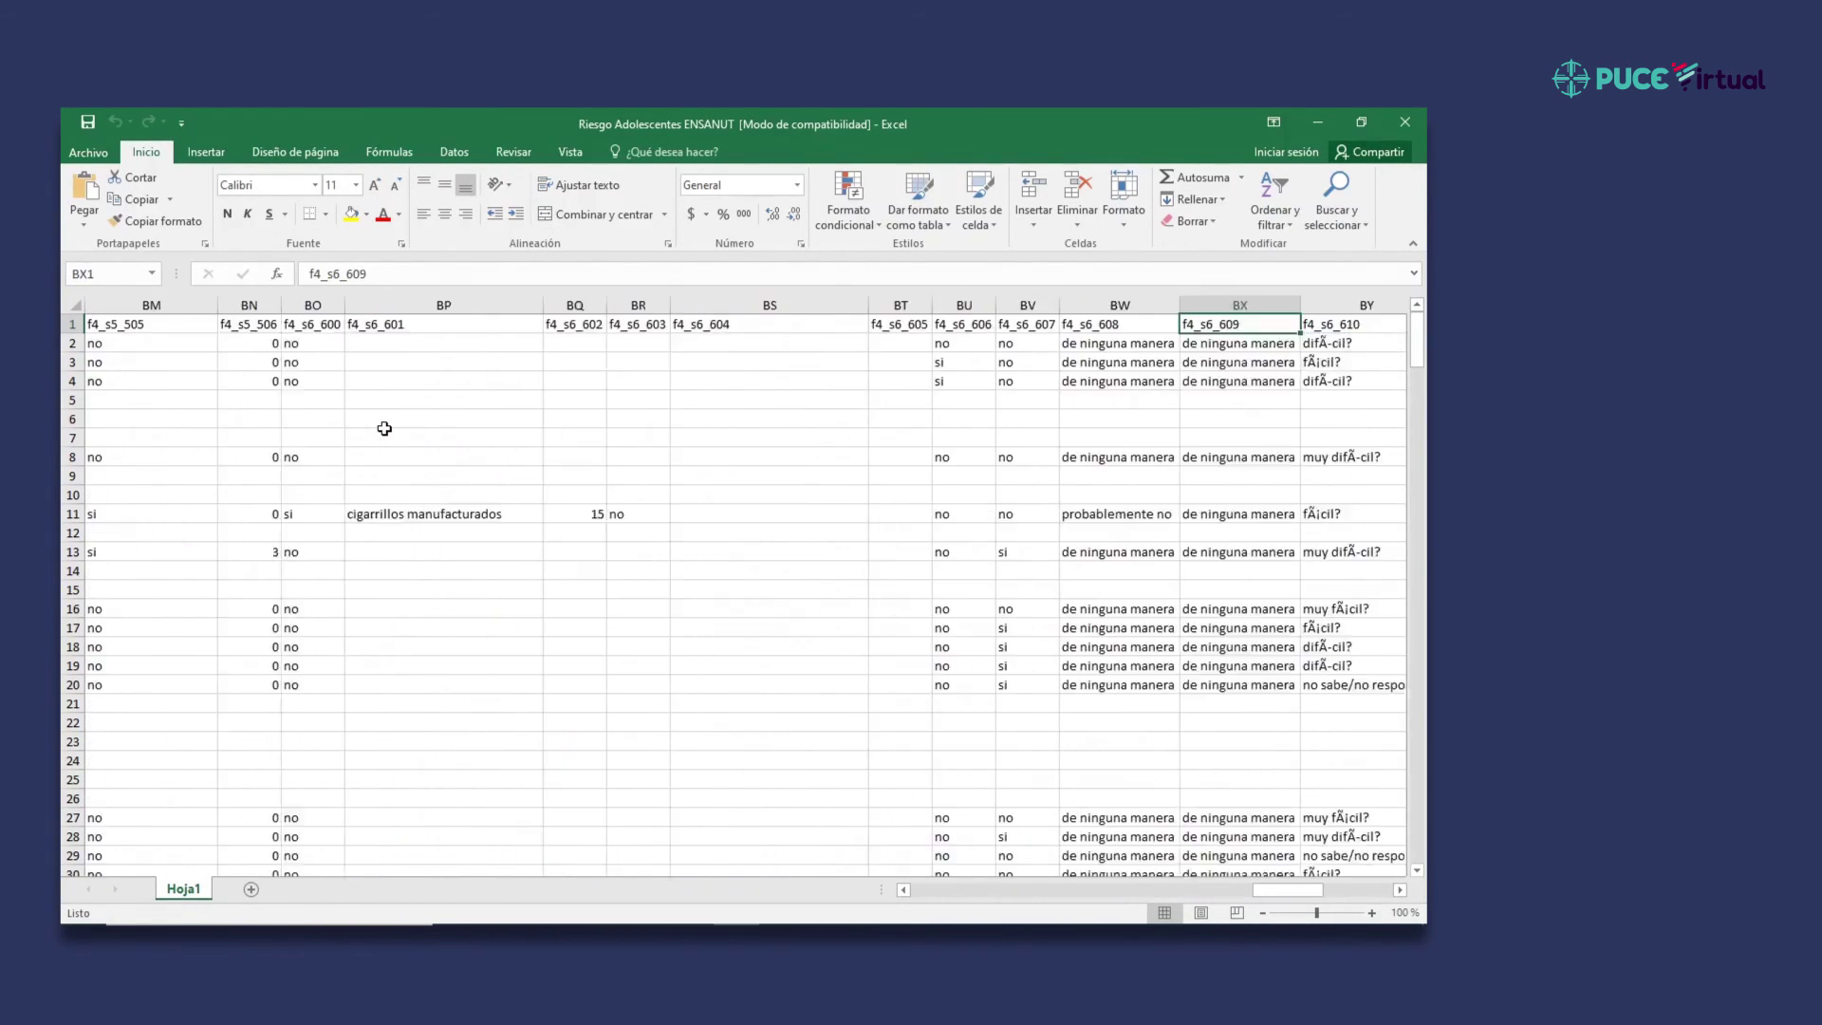
- Examine the last variable headings of the sheet, including fecha_mes, region, etnia, edadanios and estrato
key("Left")
key("Left")
key("Left")
key("Left")
key("Left")
key("Left")
key("Left")
key("Left")
key("Left")
key("Left")
key("Left")
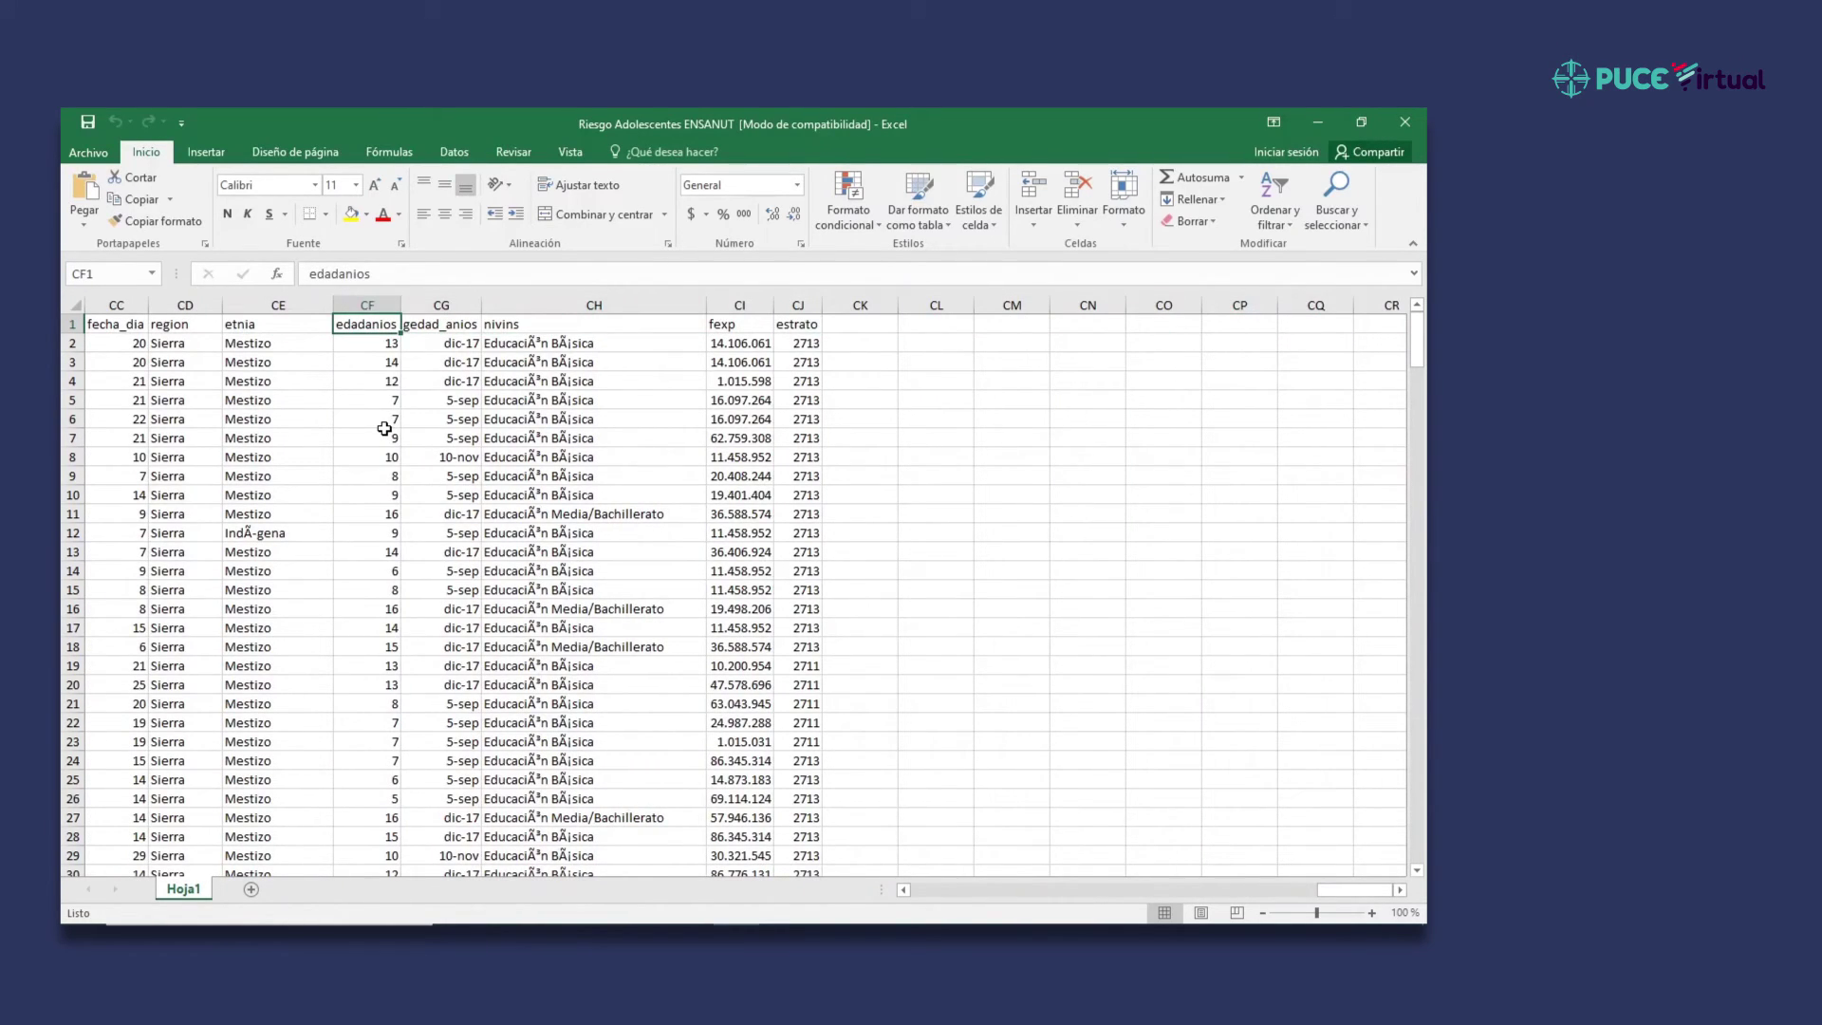
key("Left")
key("Left")
key("Left")
key("Left")
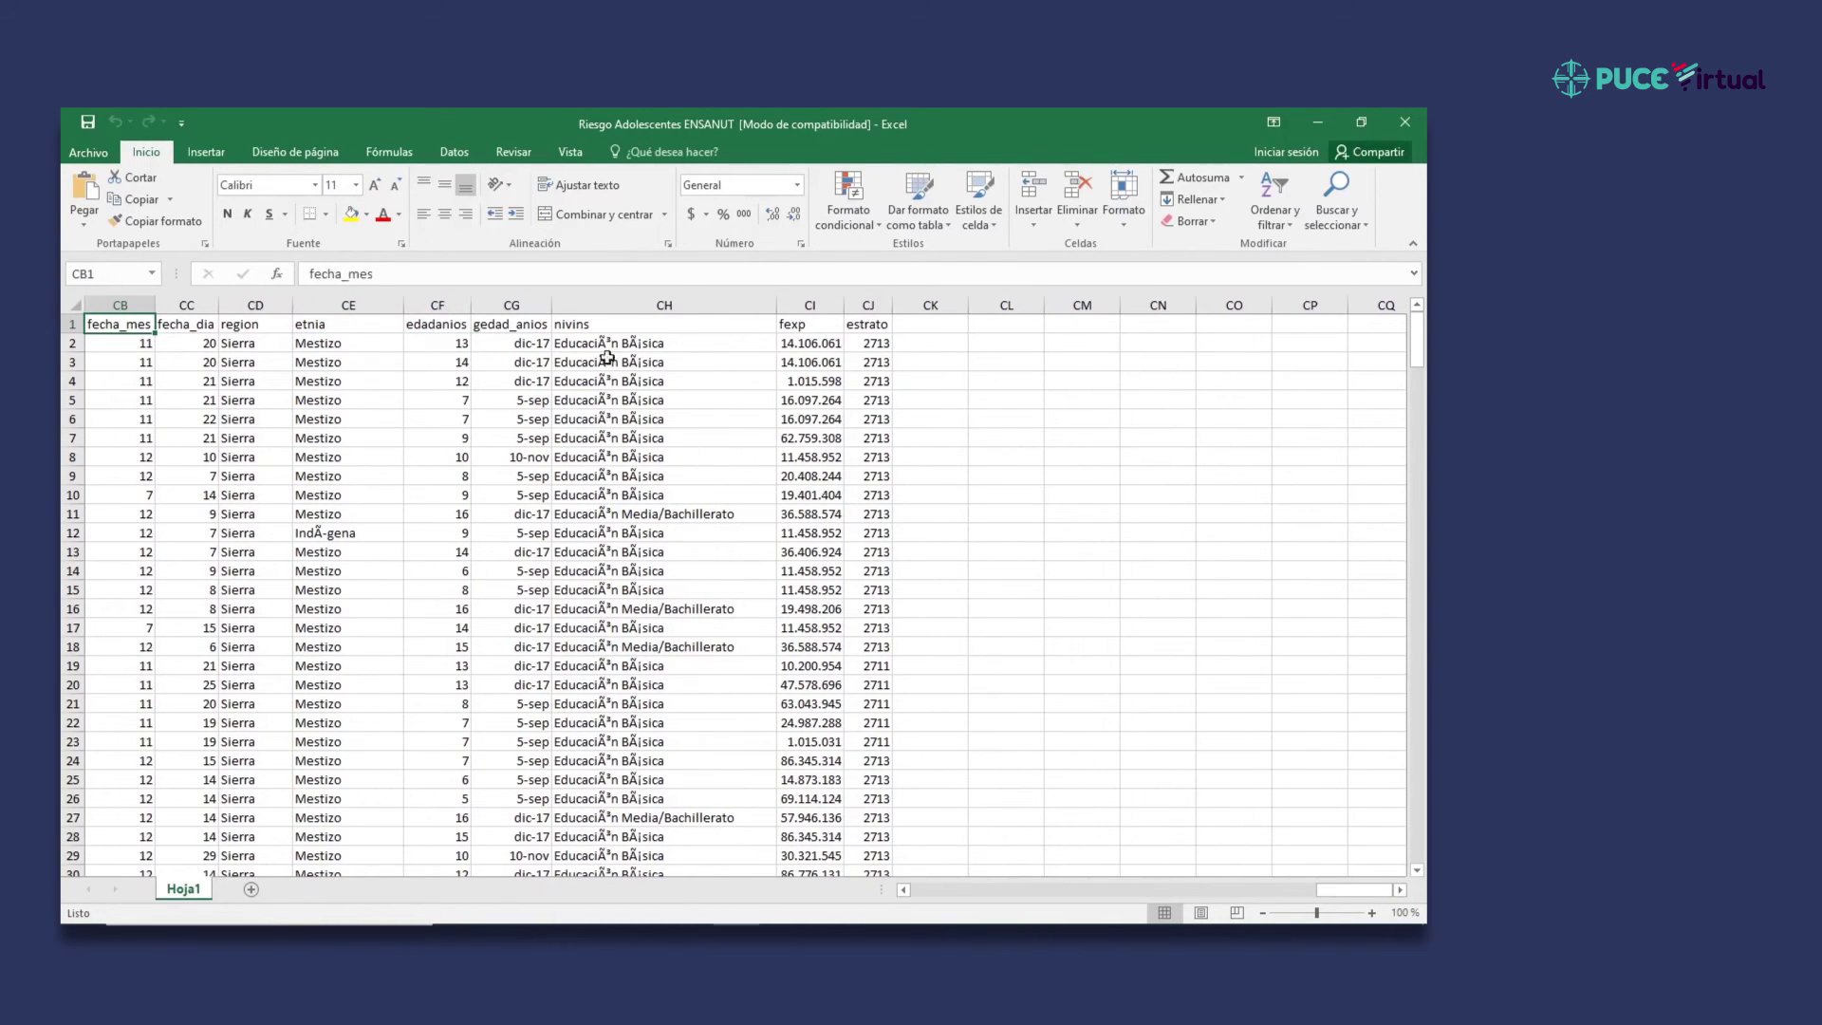
- Return the data sheet to its first columns and open the Diccionario BDD ENSANUT 2018 workbook from the EPI INFO folder
left_click_drag(1334, 894, 909, 891)
key("alt+Tab")
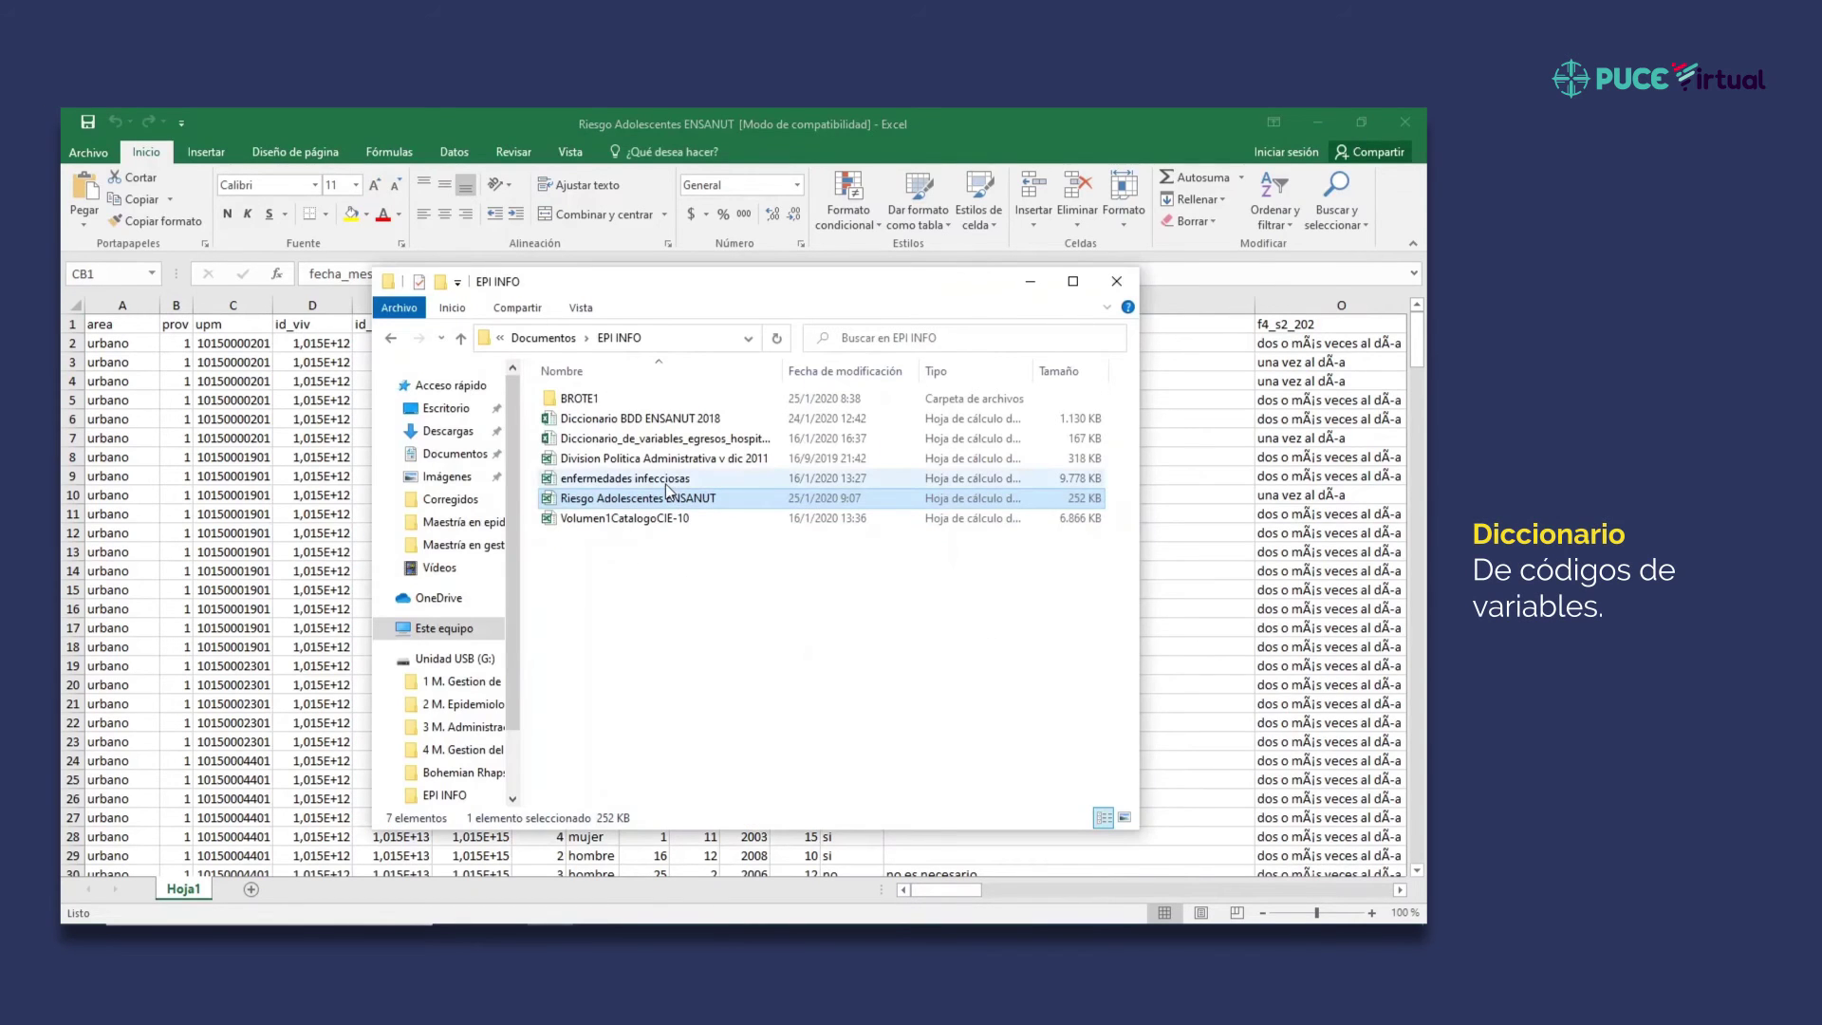
double_click(689, 418)
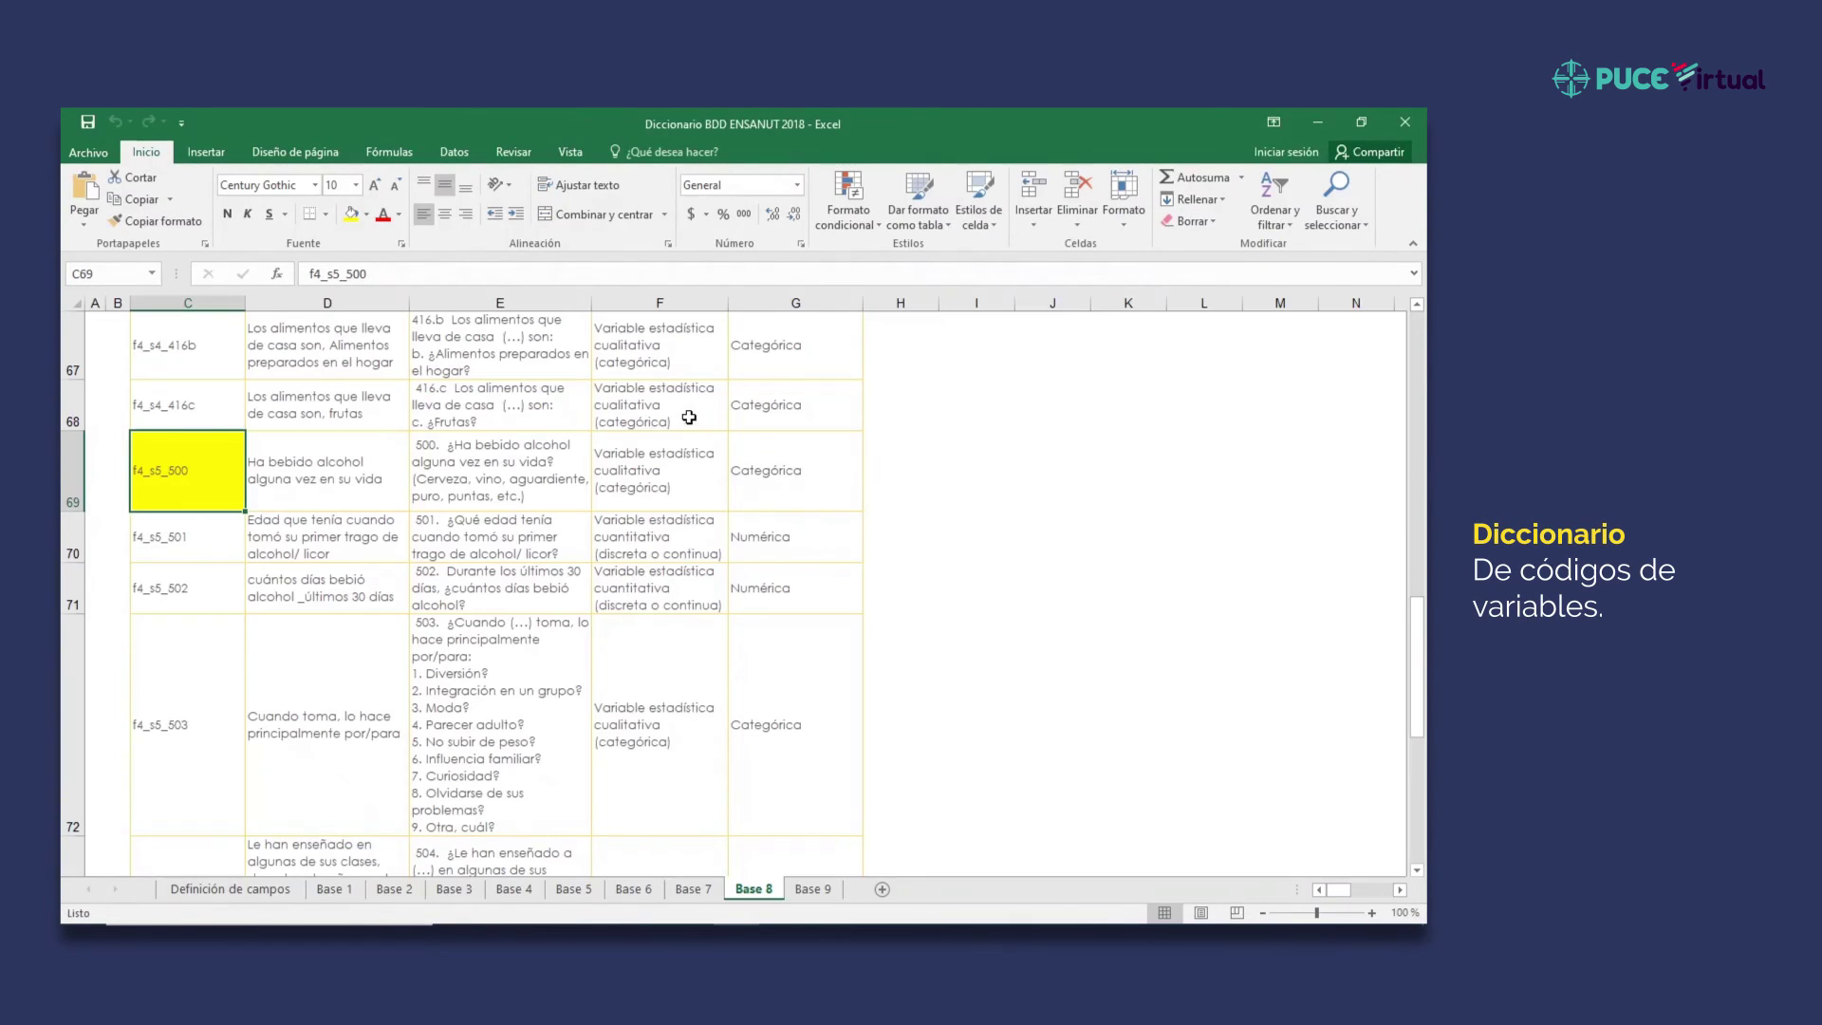
- Examine the identifier variables at the start of the Base 8 dictionary, including area, prov and upm
scroll(689, 417, "up", 20)
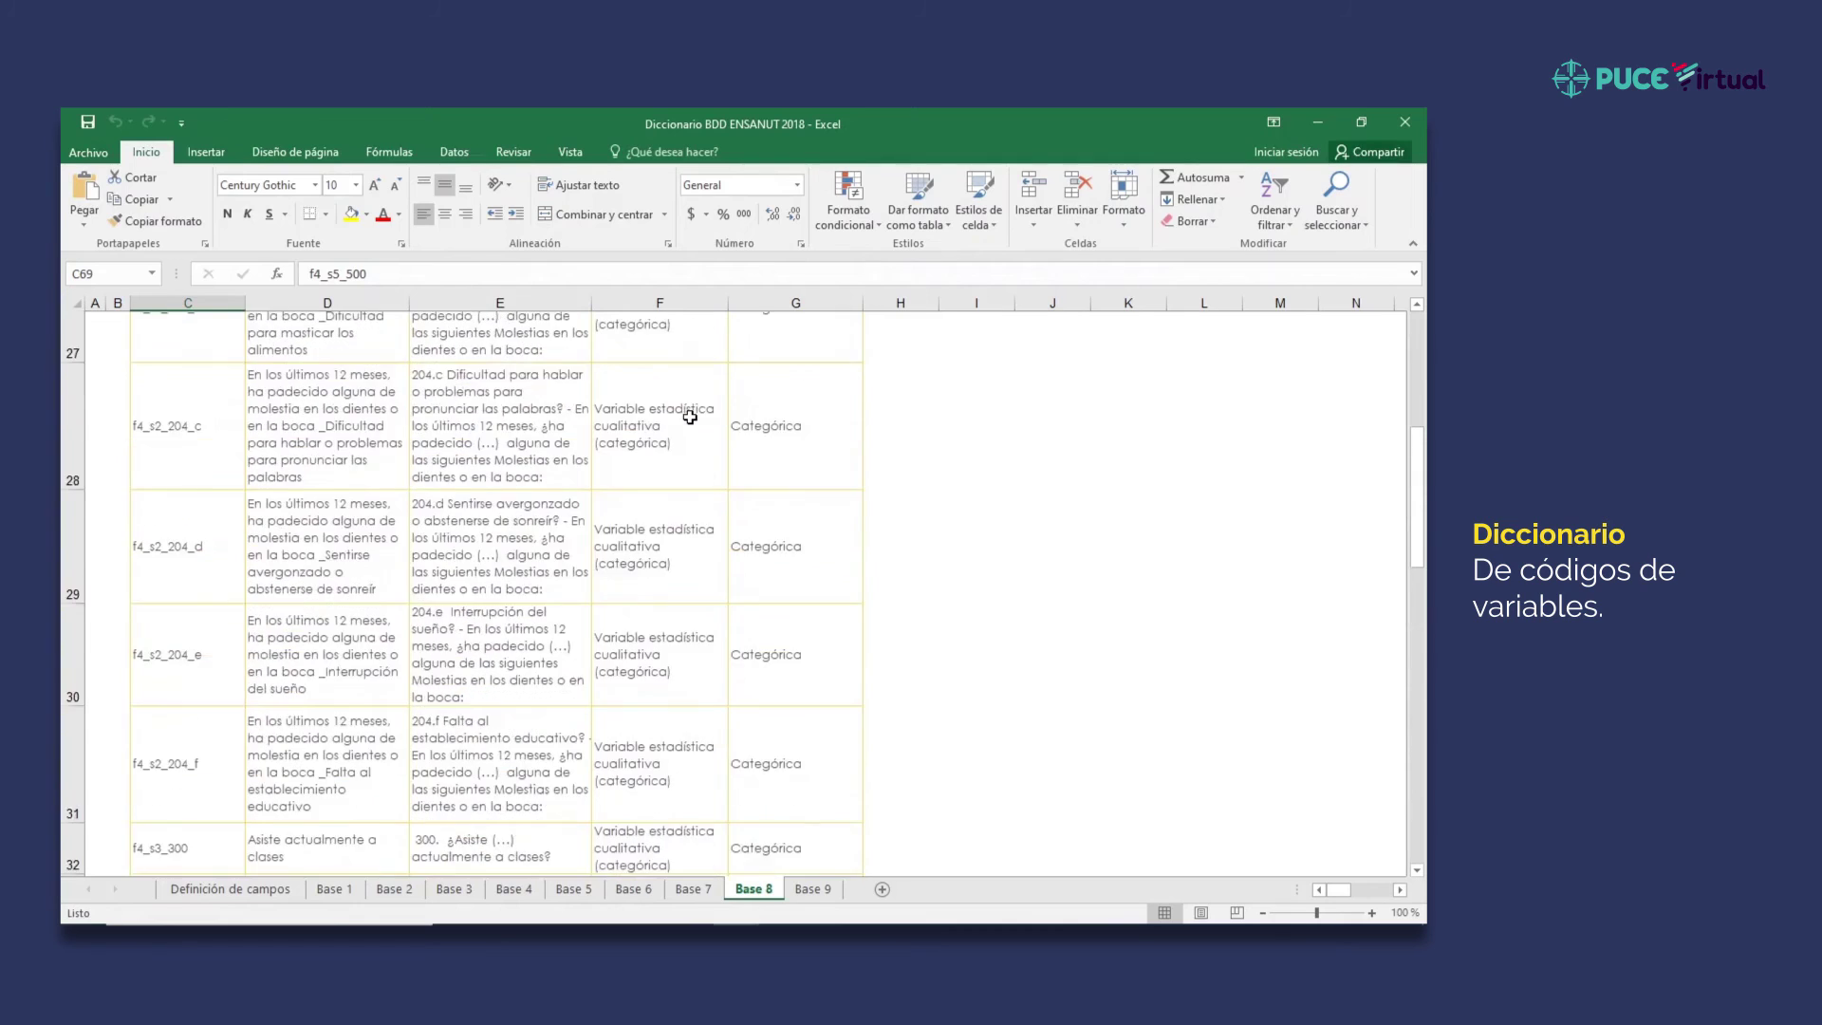
left_click(275, 711)
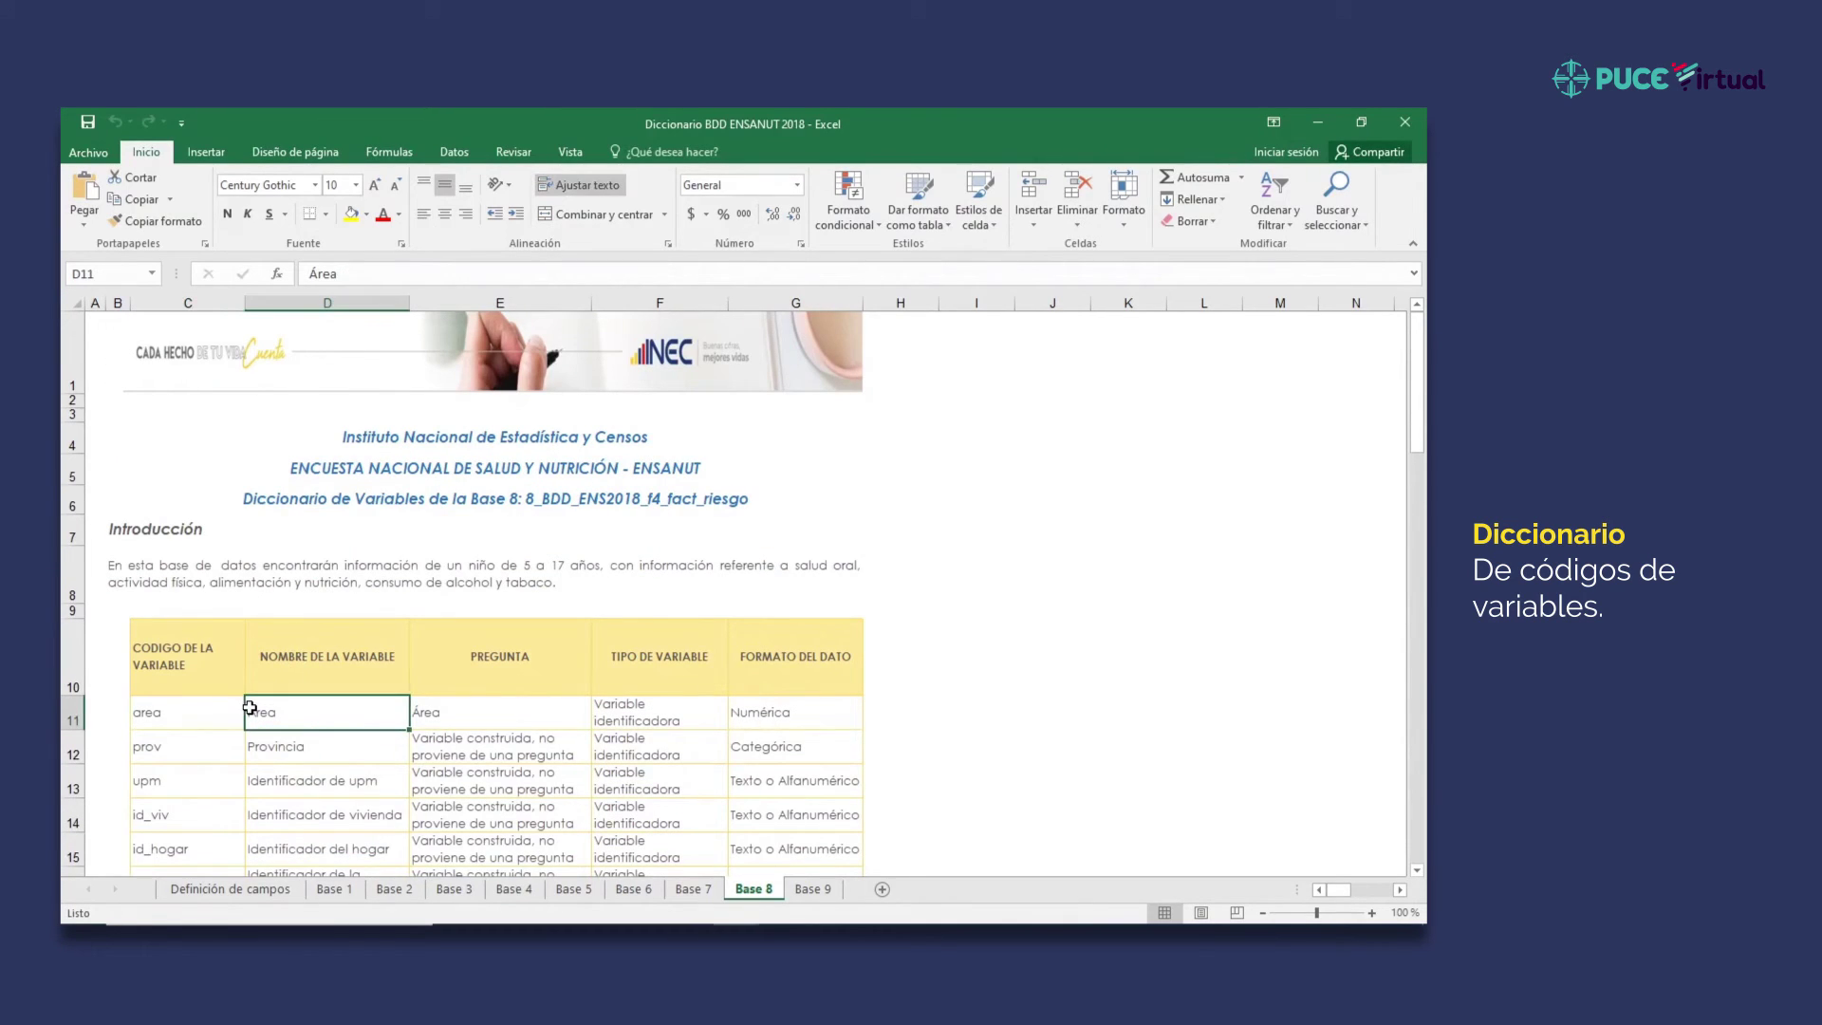
scroll(249, 710, "down", 2)
left_click(193, 464)
left_click(202, 585)
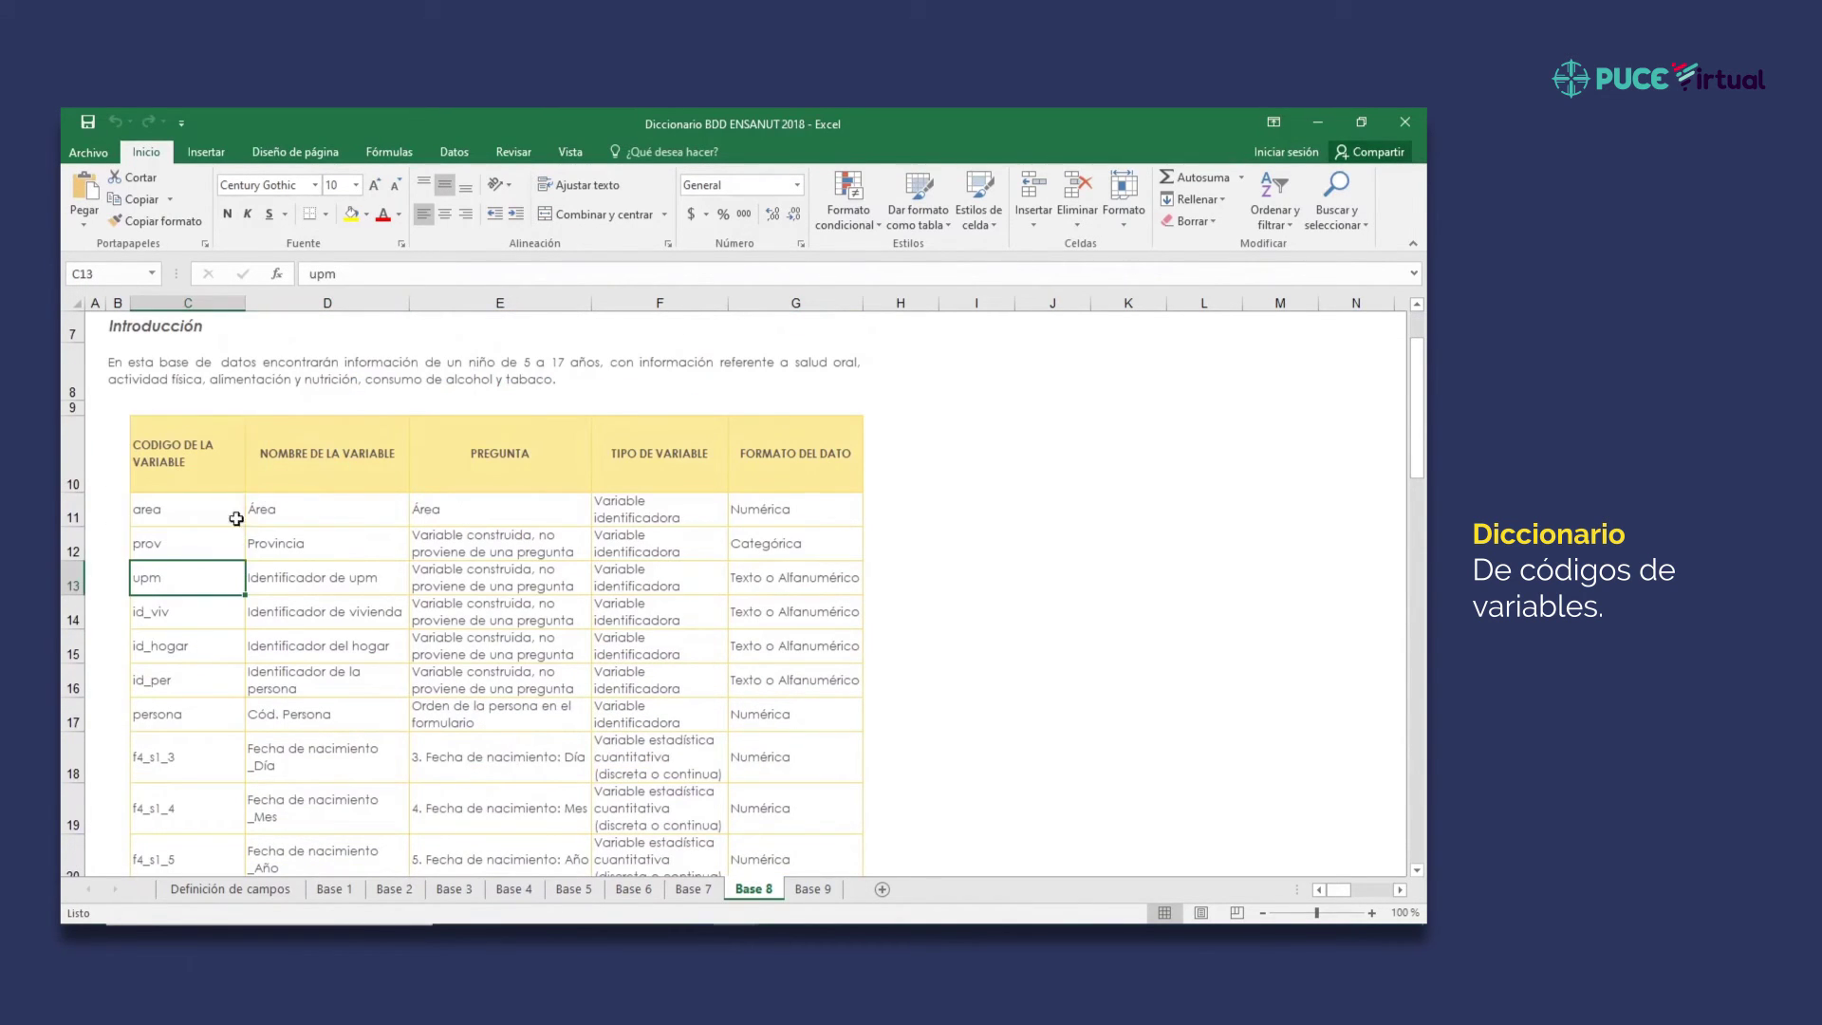
- Look up the variable name and survey question for code f4_s2_201 in the Base 8 dictionary
scroll(467, 723, "down", 2)
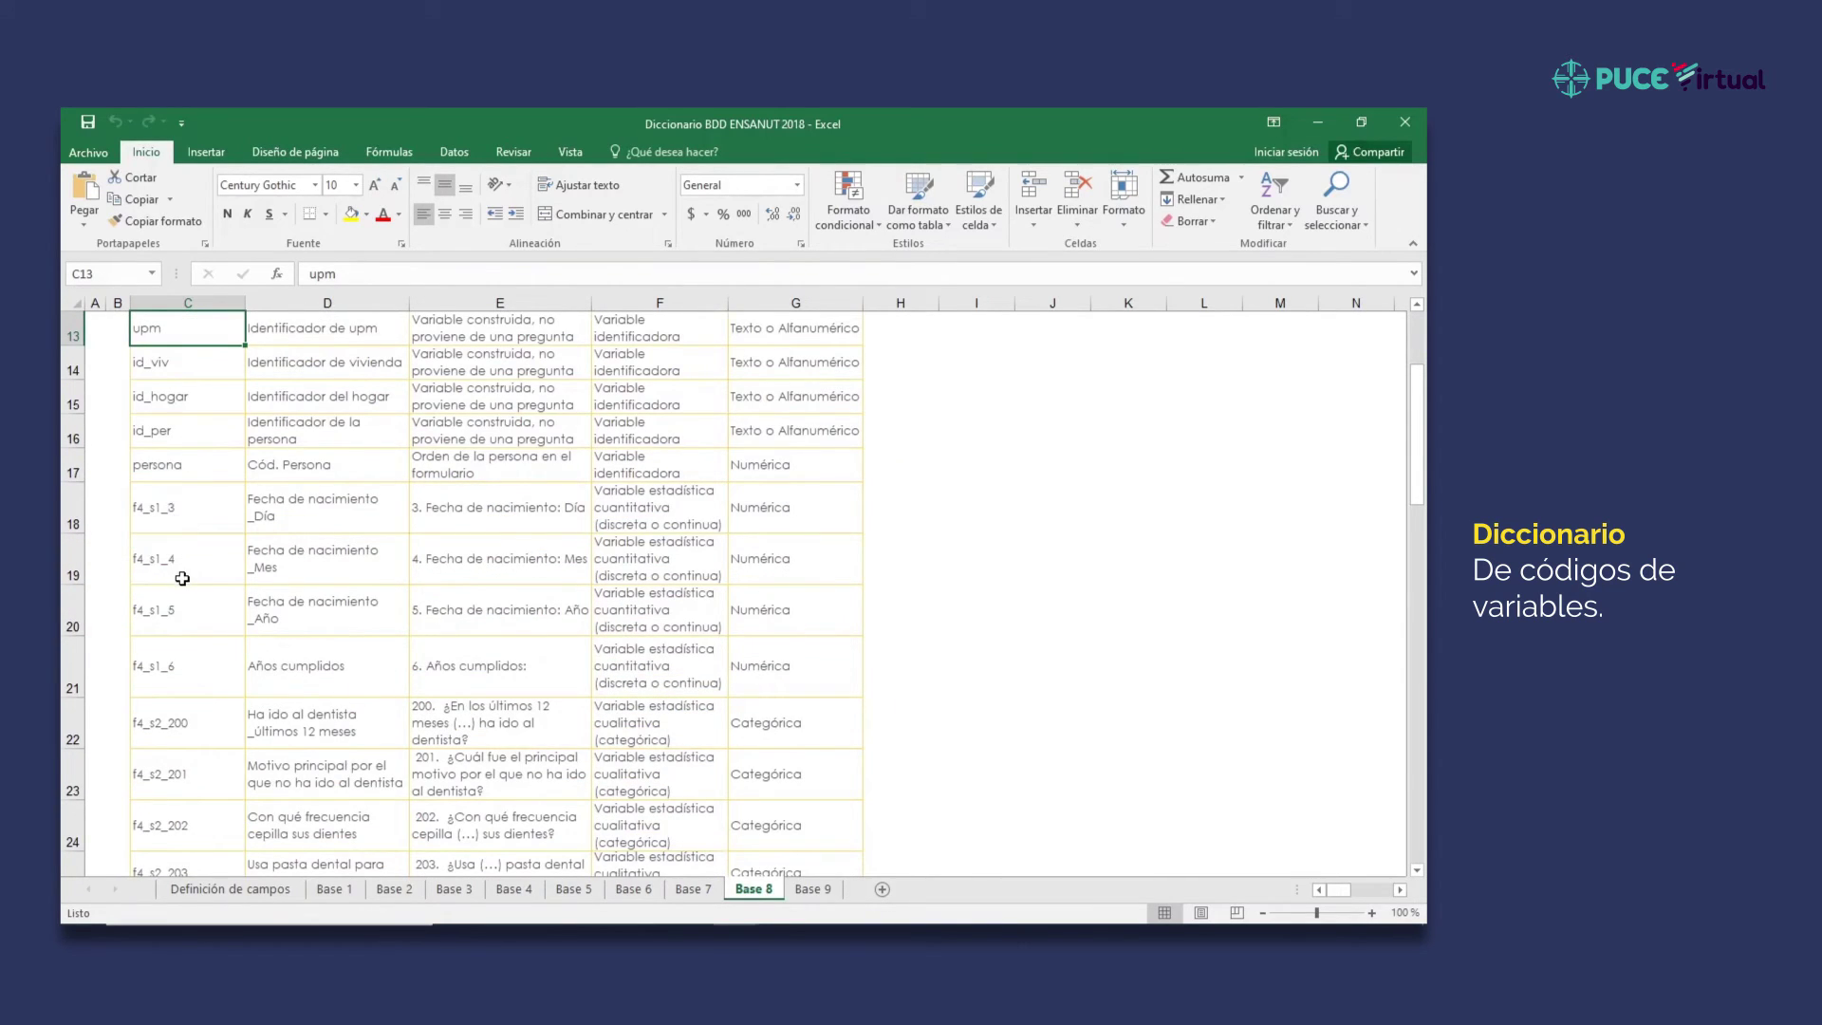
scroll(179, 573, "down", 1)
left_click(174, 672)
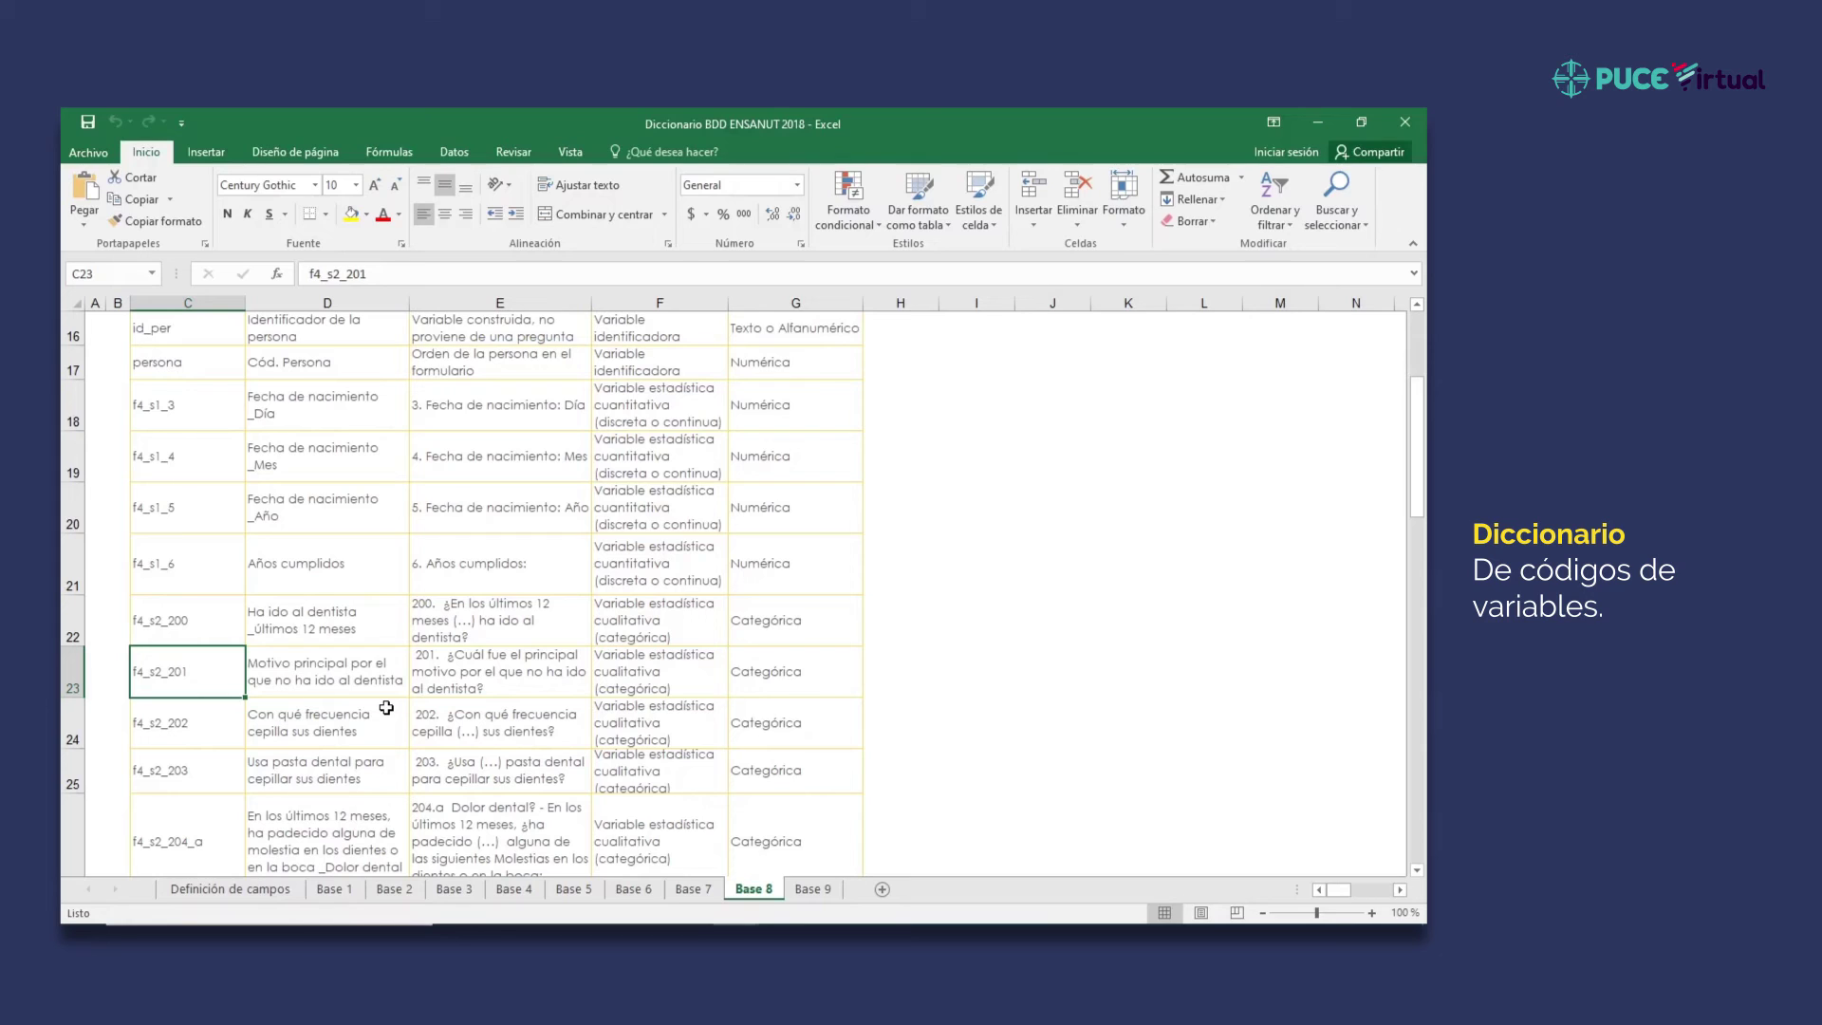
key("Right")
key("Right")
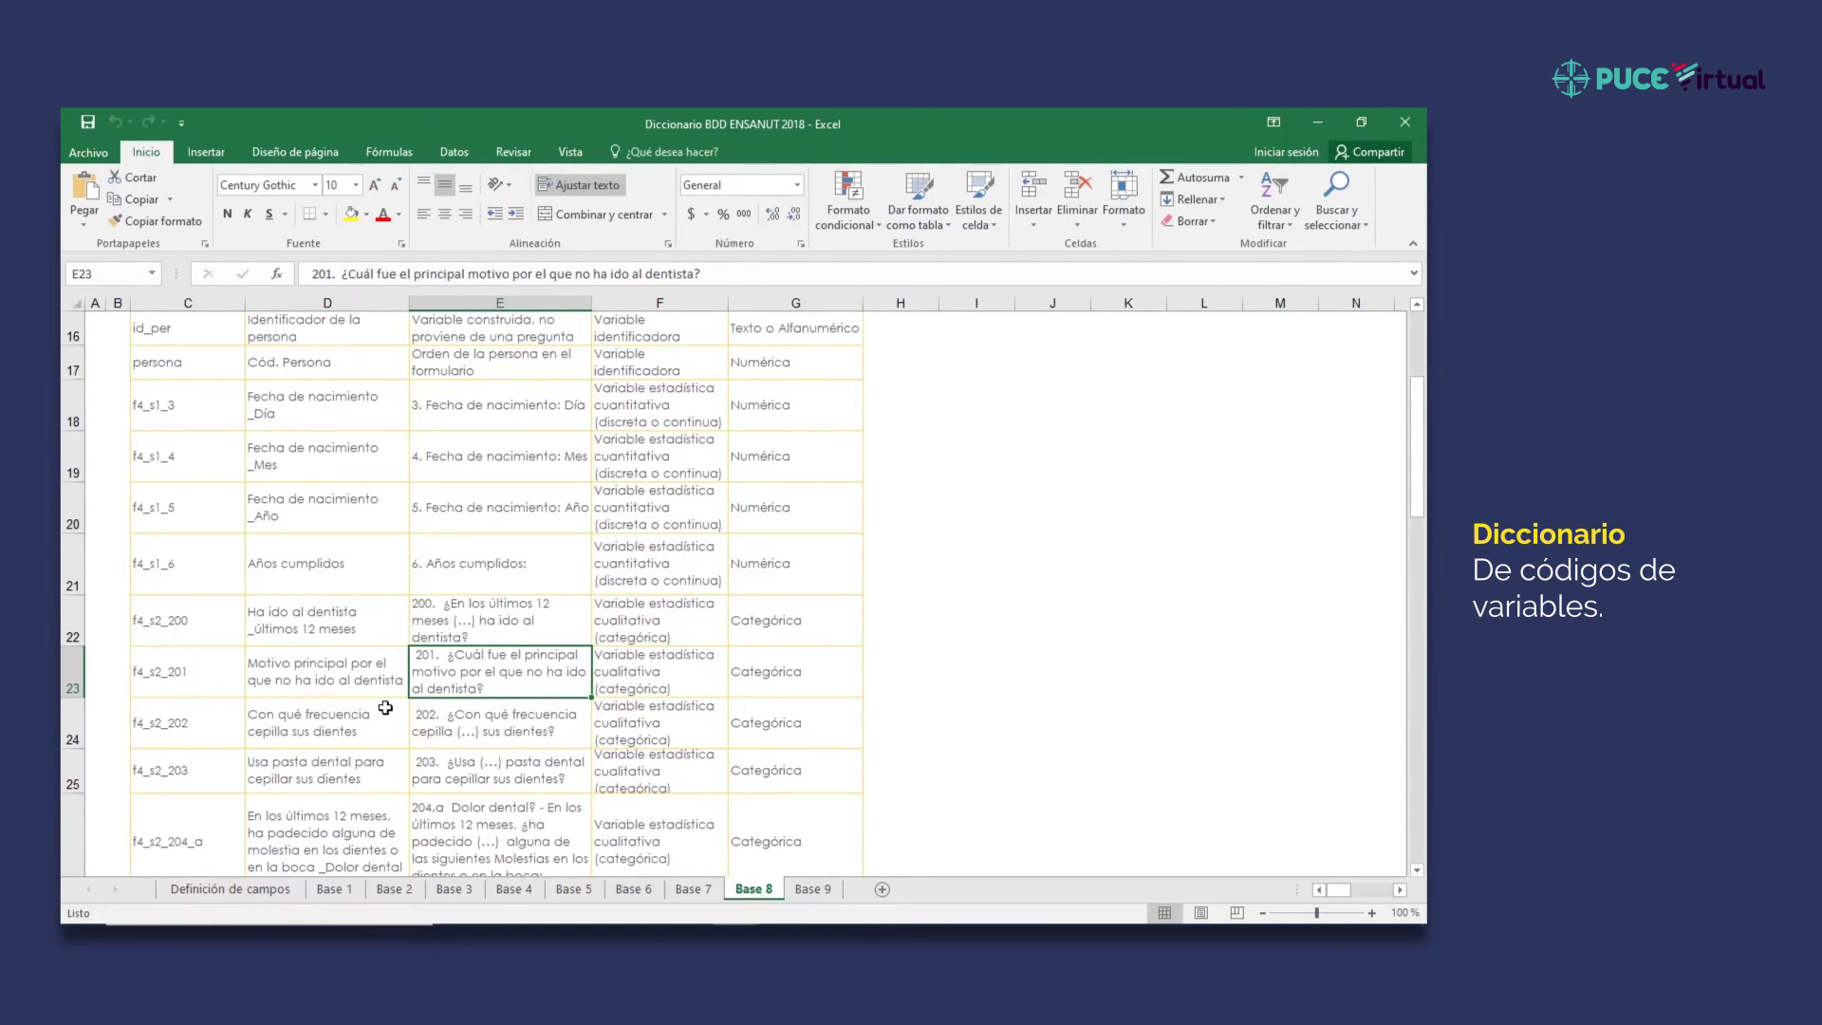
- Locate the yellow-highlighted variables f4_s4_402 and f4_s5_500 in the Base 8 dictionary and read the questions around them
scroll(387, 708, "down", 7)
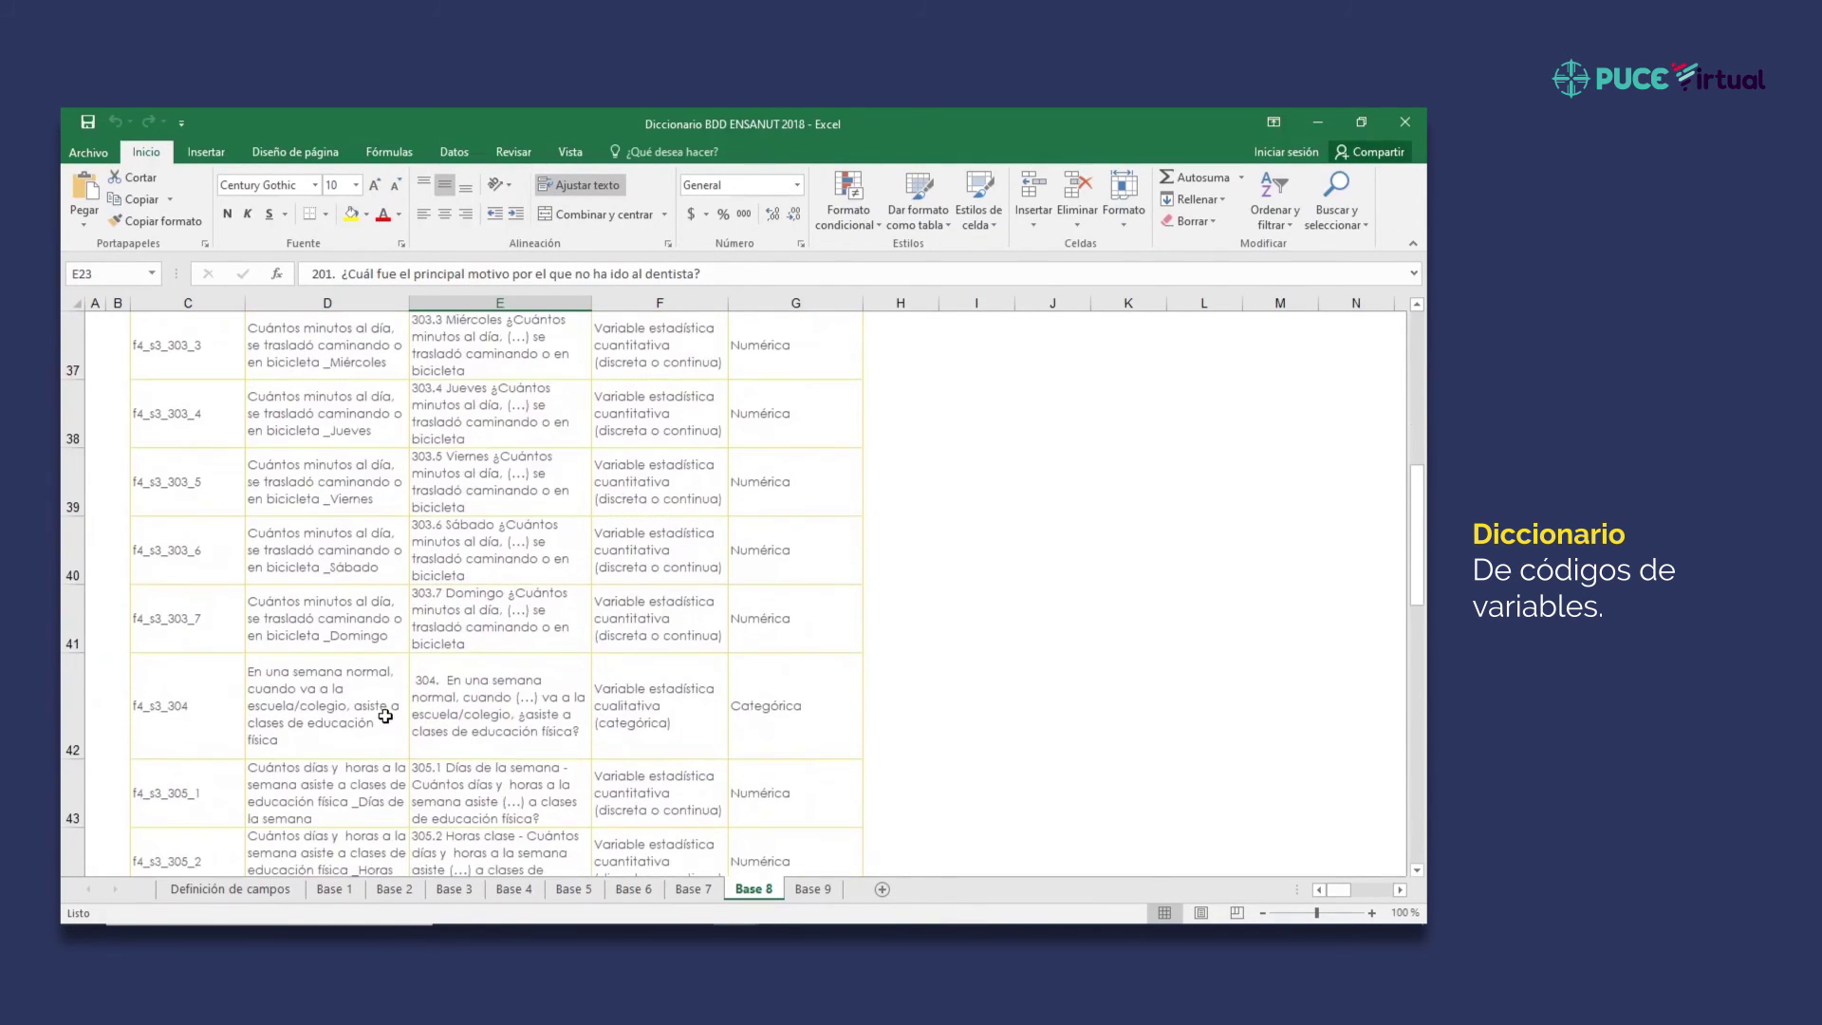
scroll(386, 715, "down", 4)
scroll(381, 718, "down", 1)
left_click(132, 526)
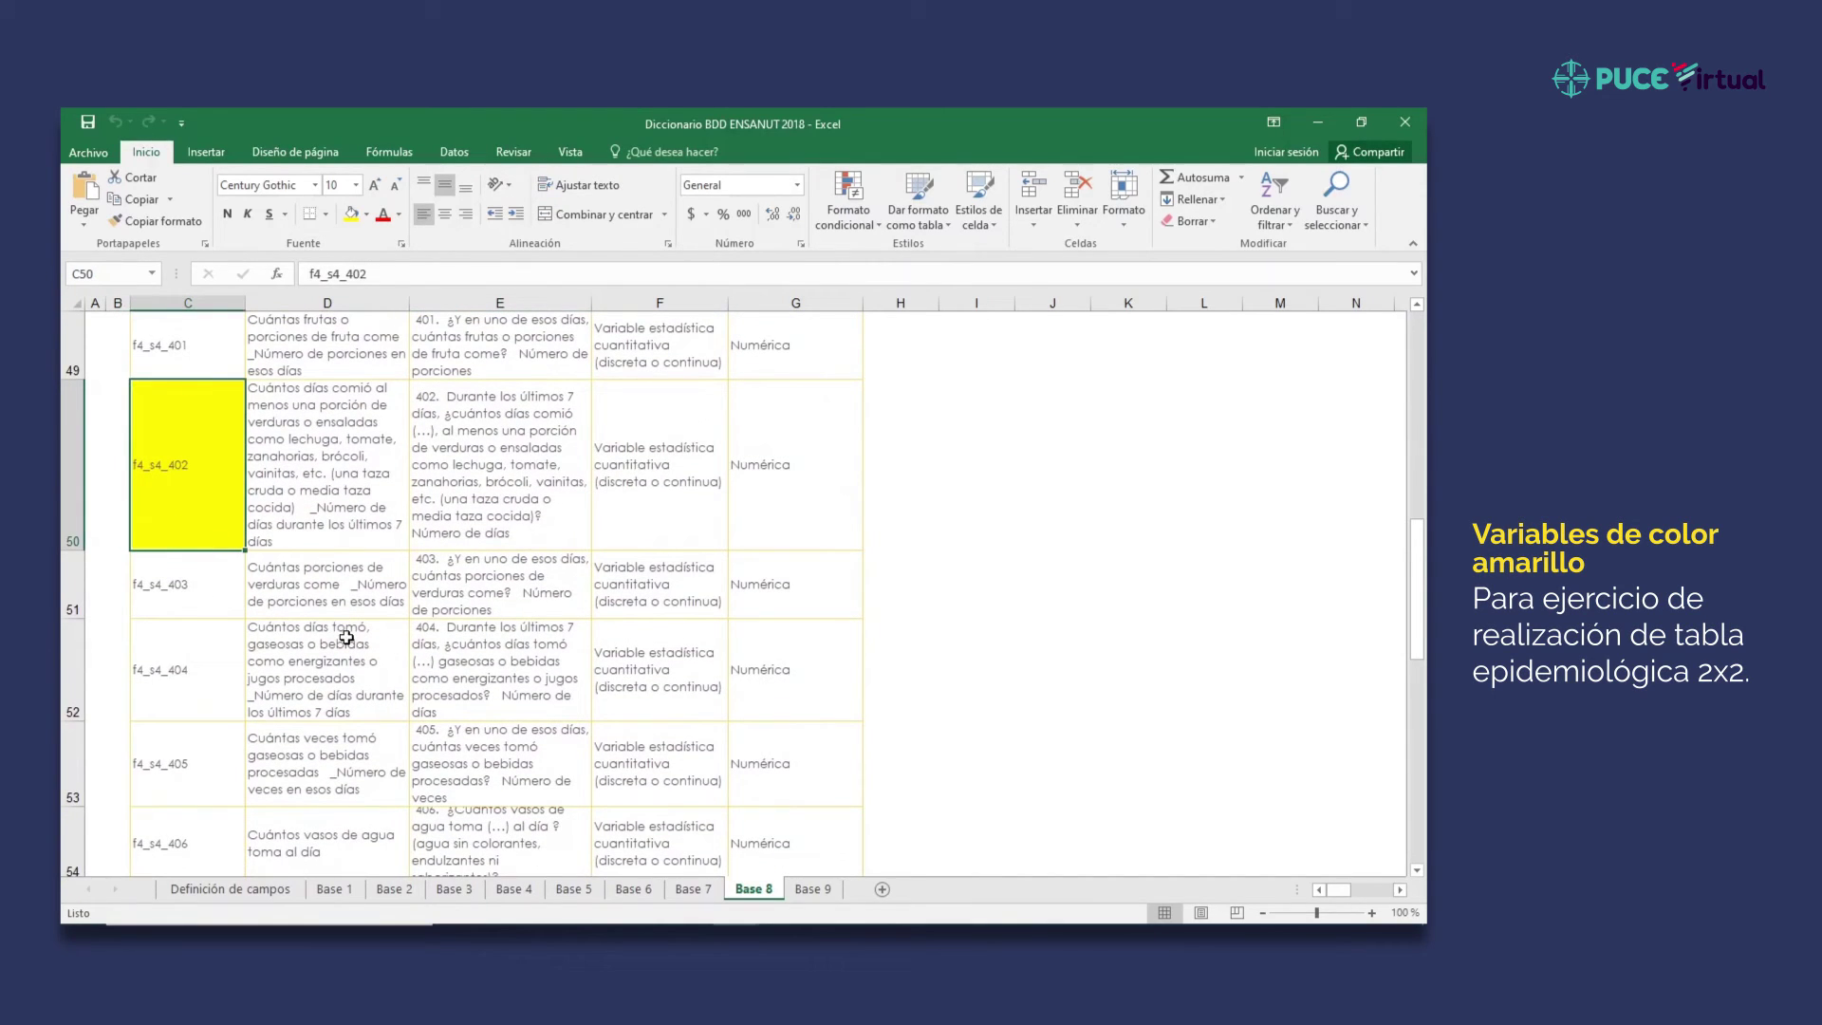
scroll(346, 638, "down", 5)
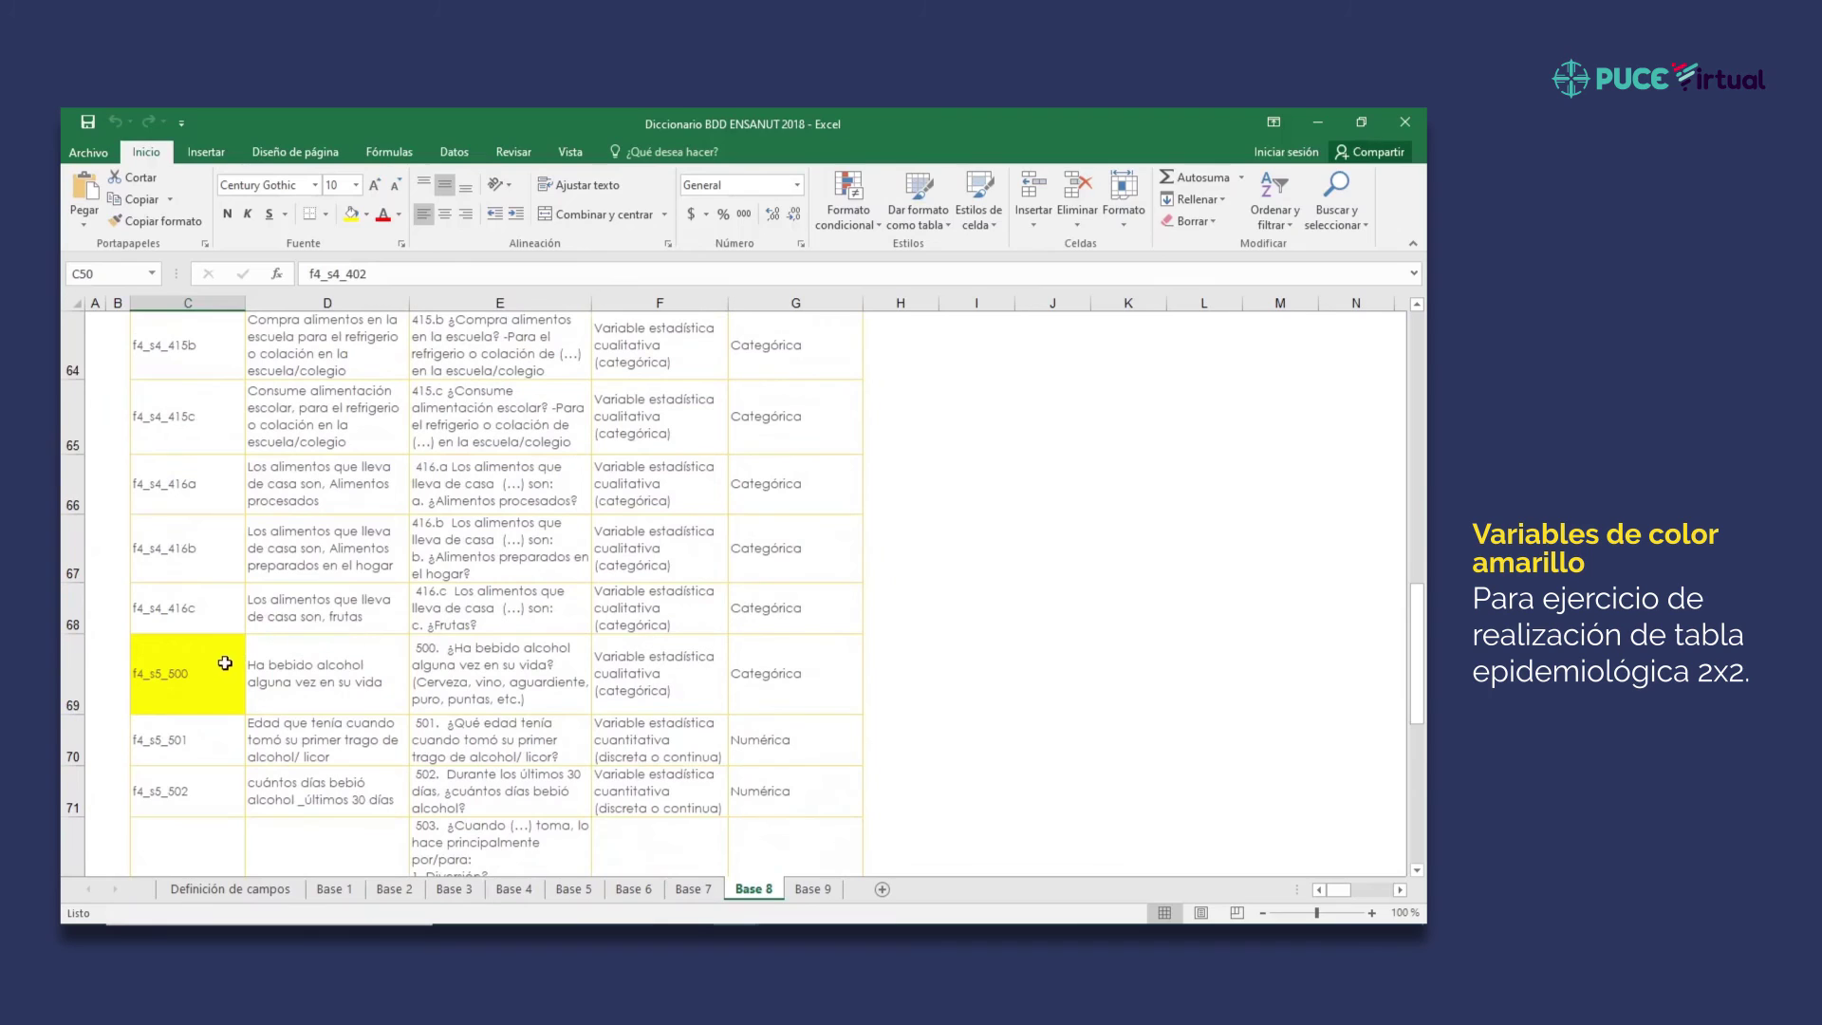
left_click(230, 660)
scroll(576, 719, "down", 2)
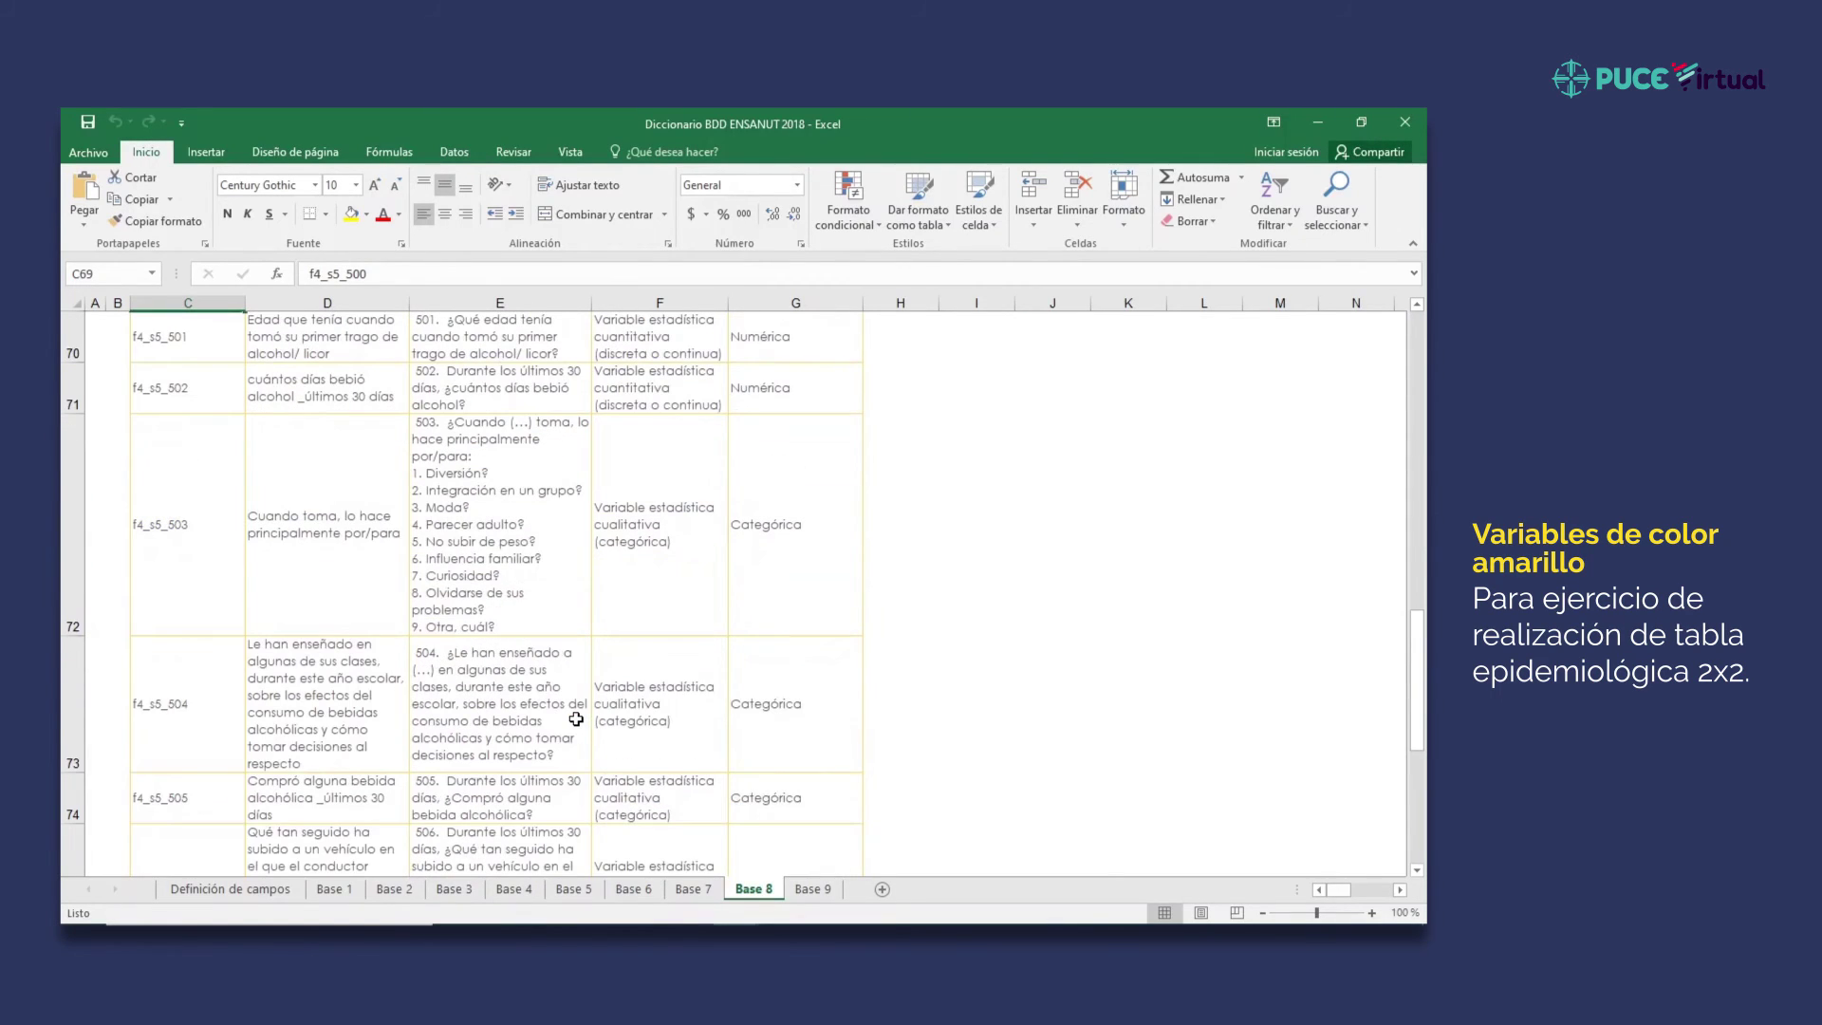
- Return Base 8 to its beginning and read the introductions of the Base 1 and Base 2 dictionary sheets
scroll(576, 719, "up", 12)
scroll(576, 719, "up", 11)
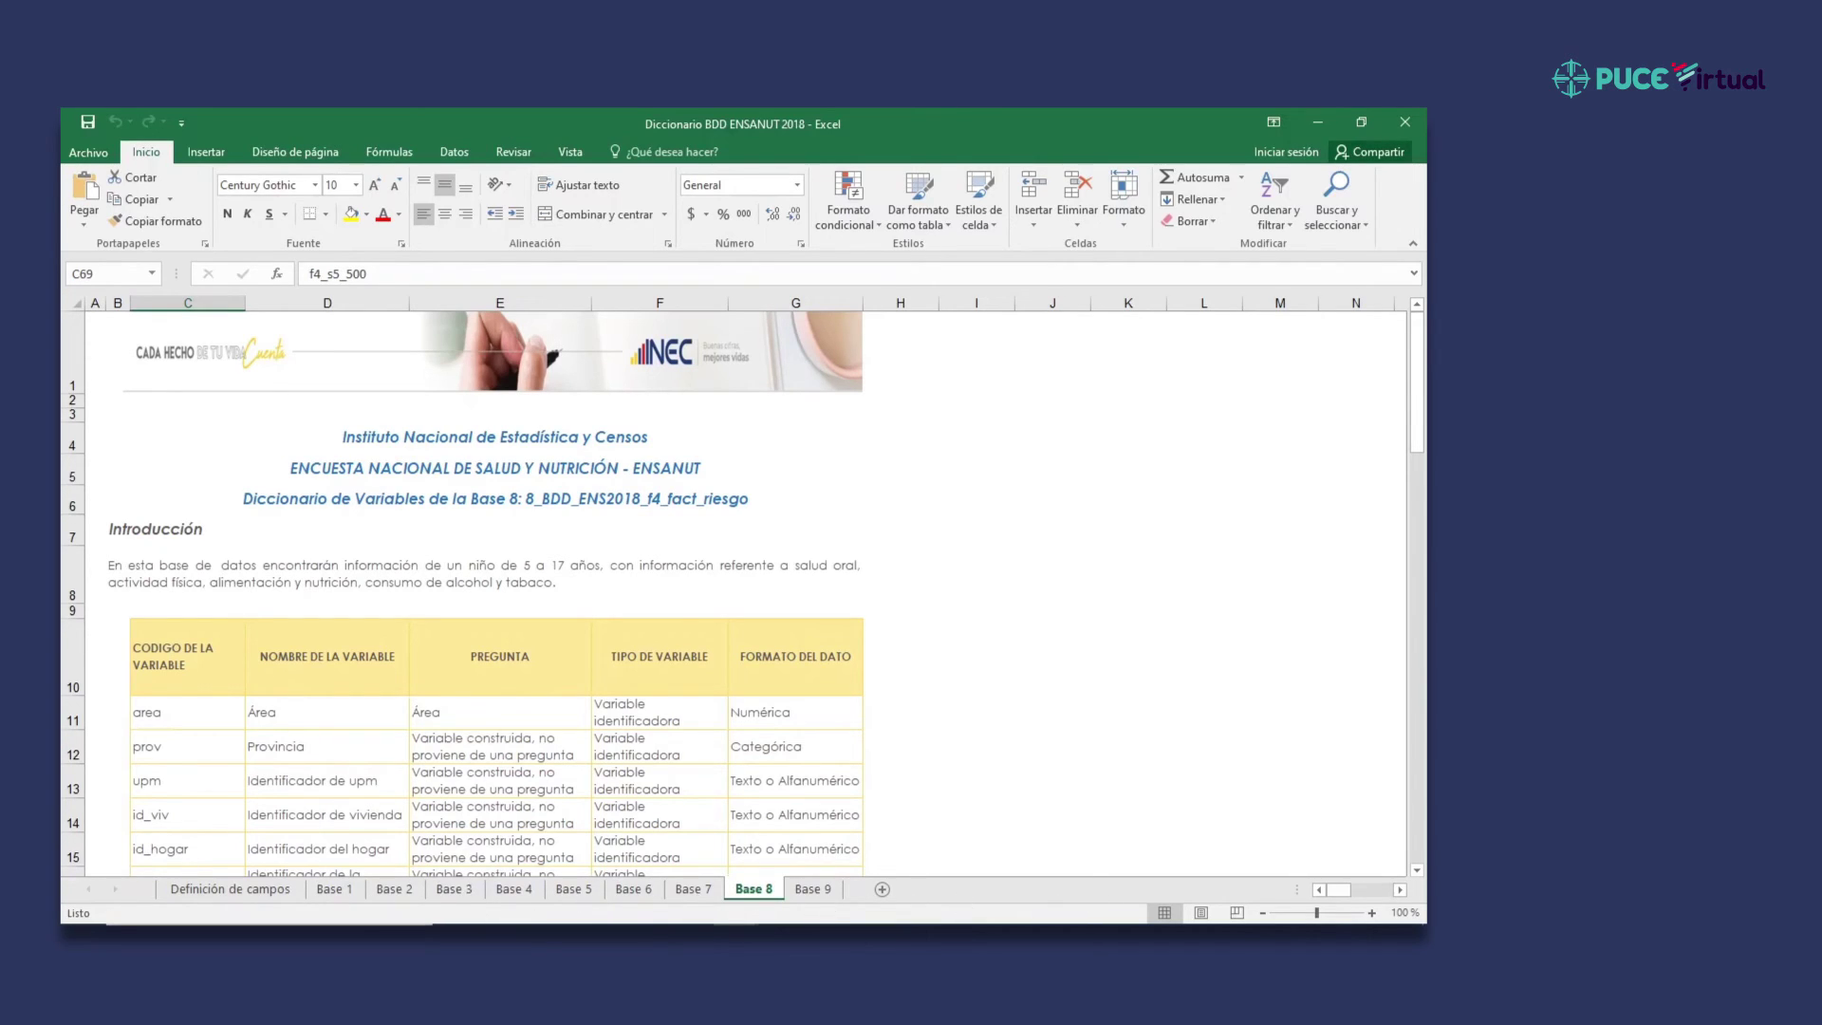
left_click(327, 889)
scroll(371, 800, "up", 8)
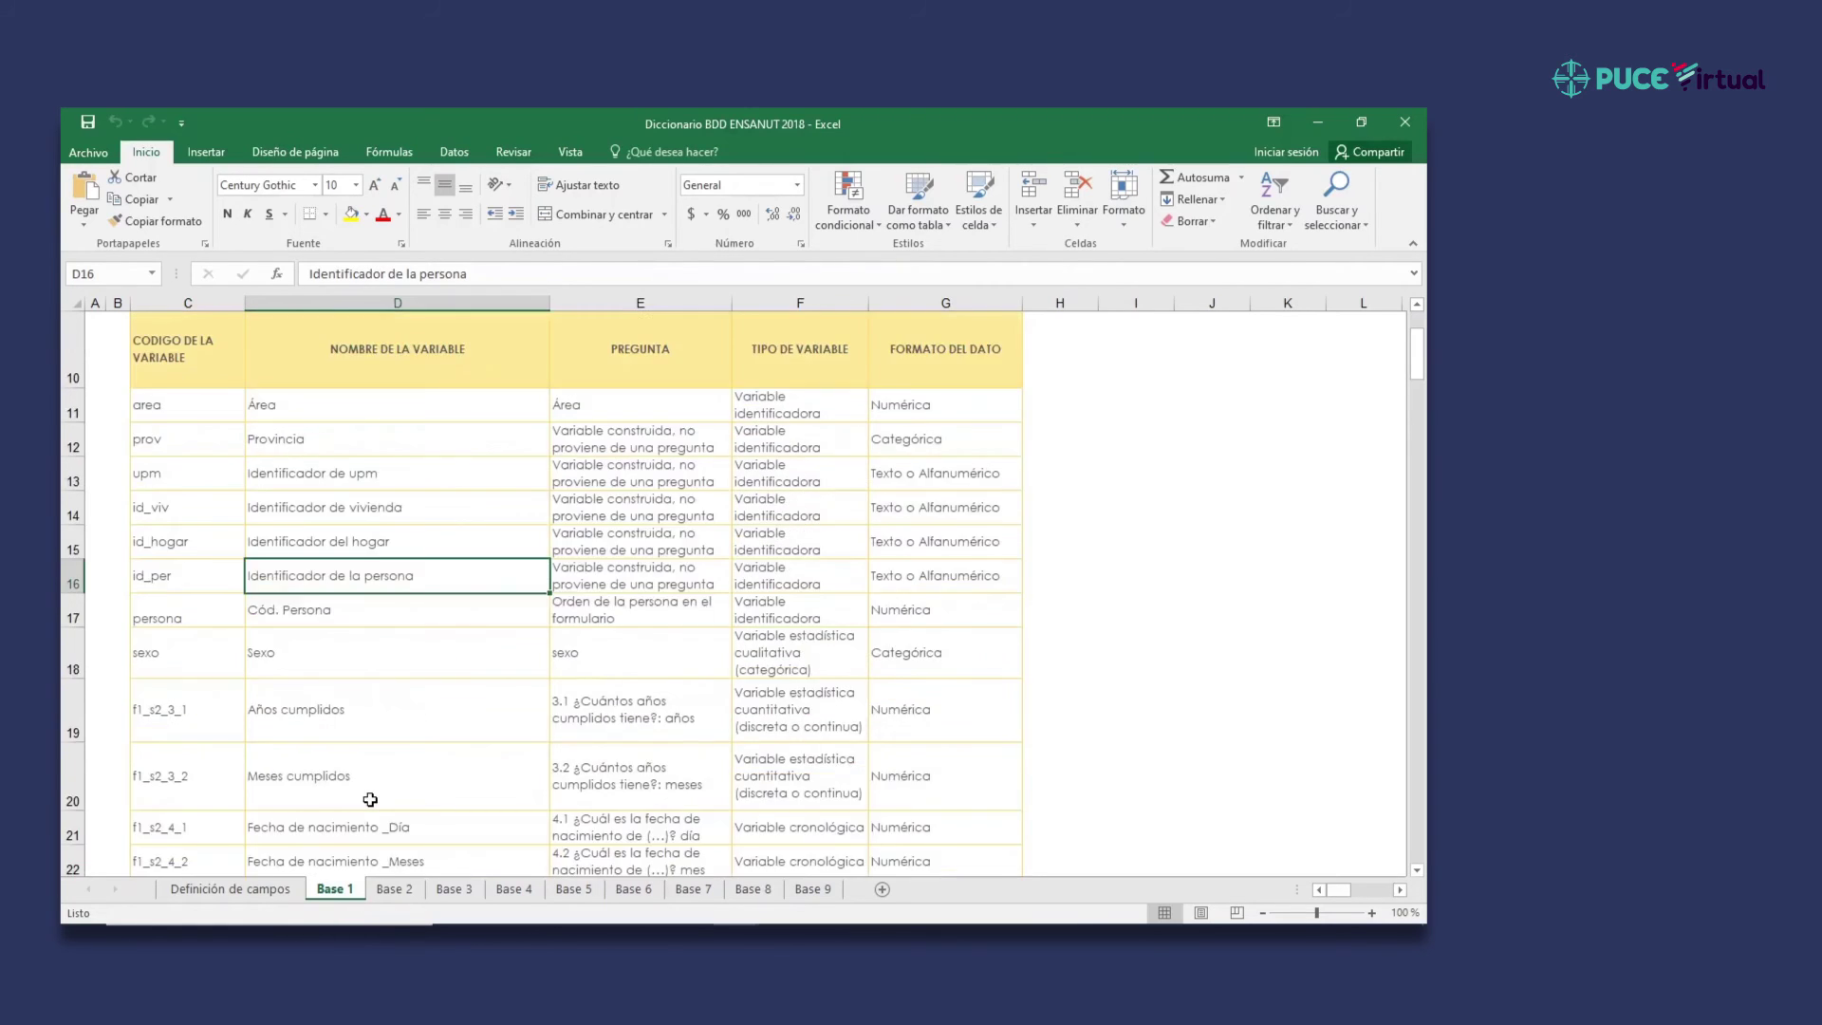
scroll(370, 799, "down", 1)
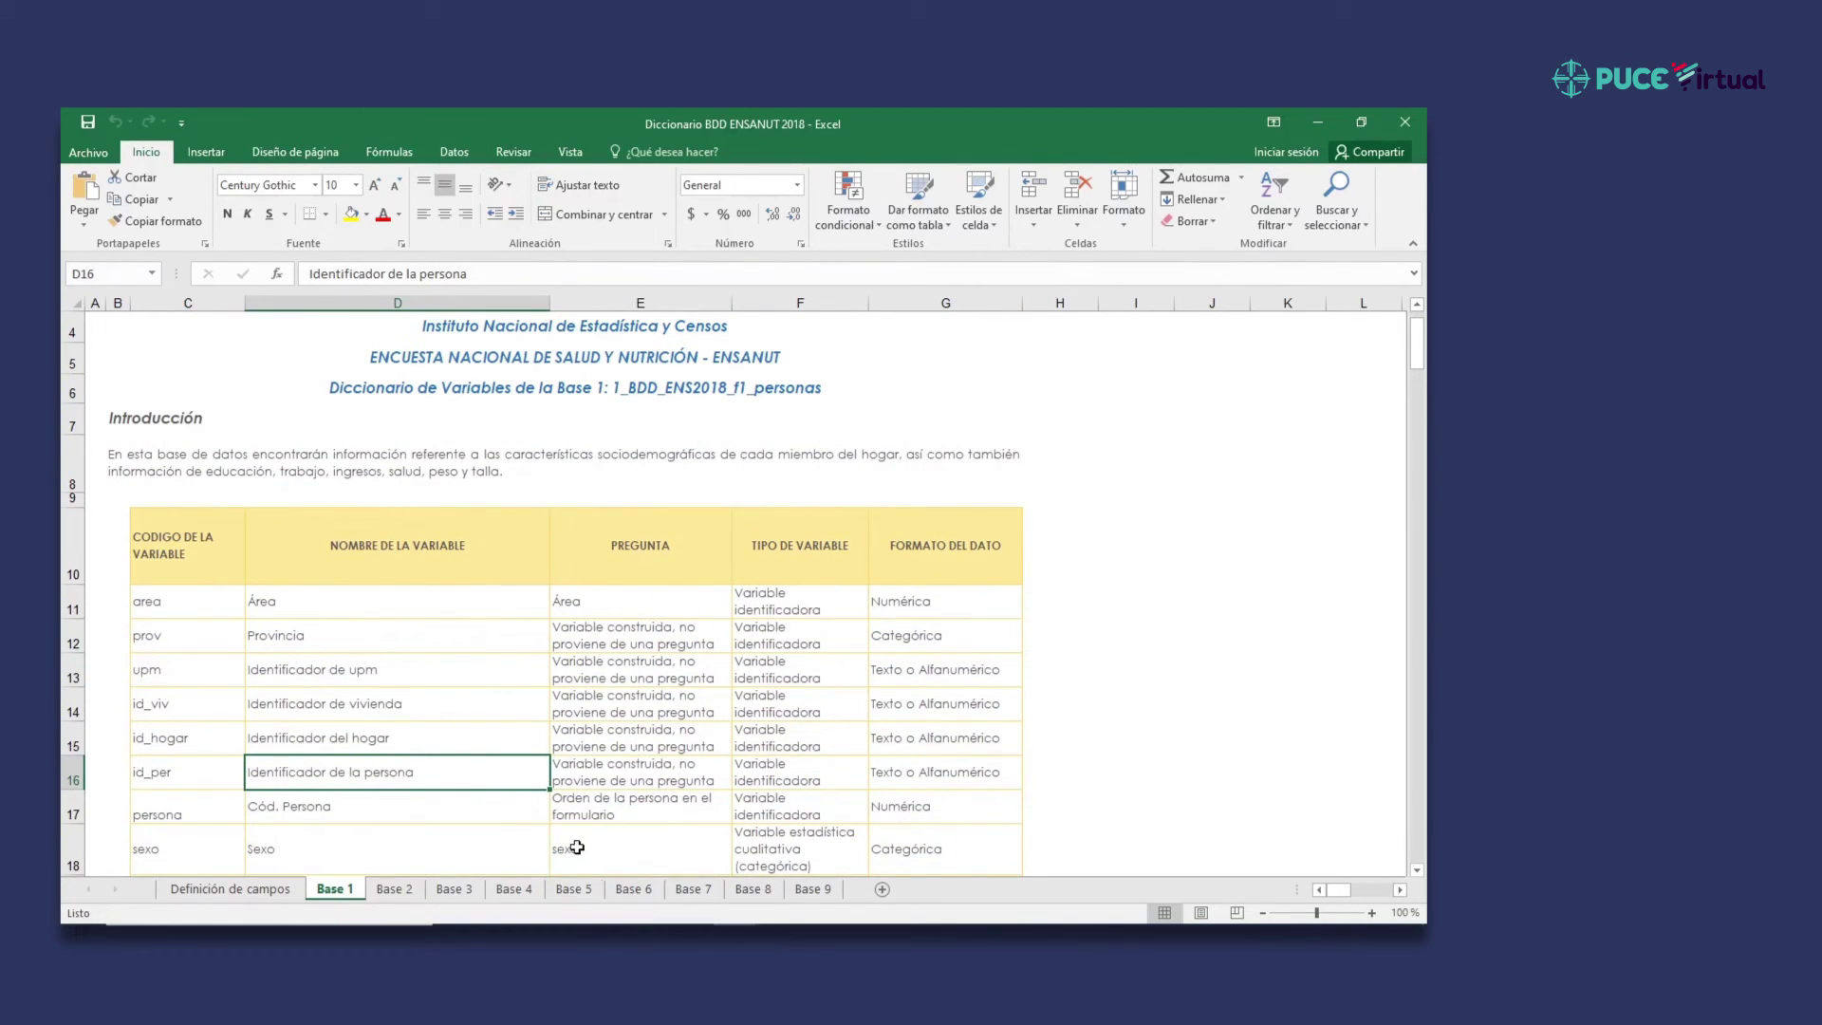
left_click(400, 898)
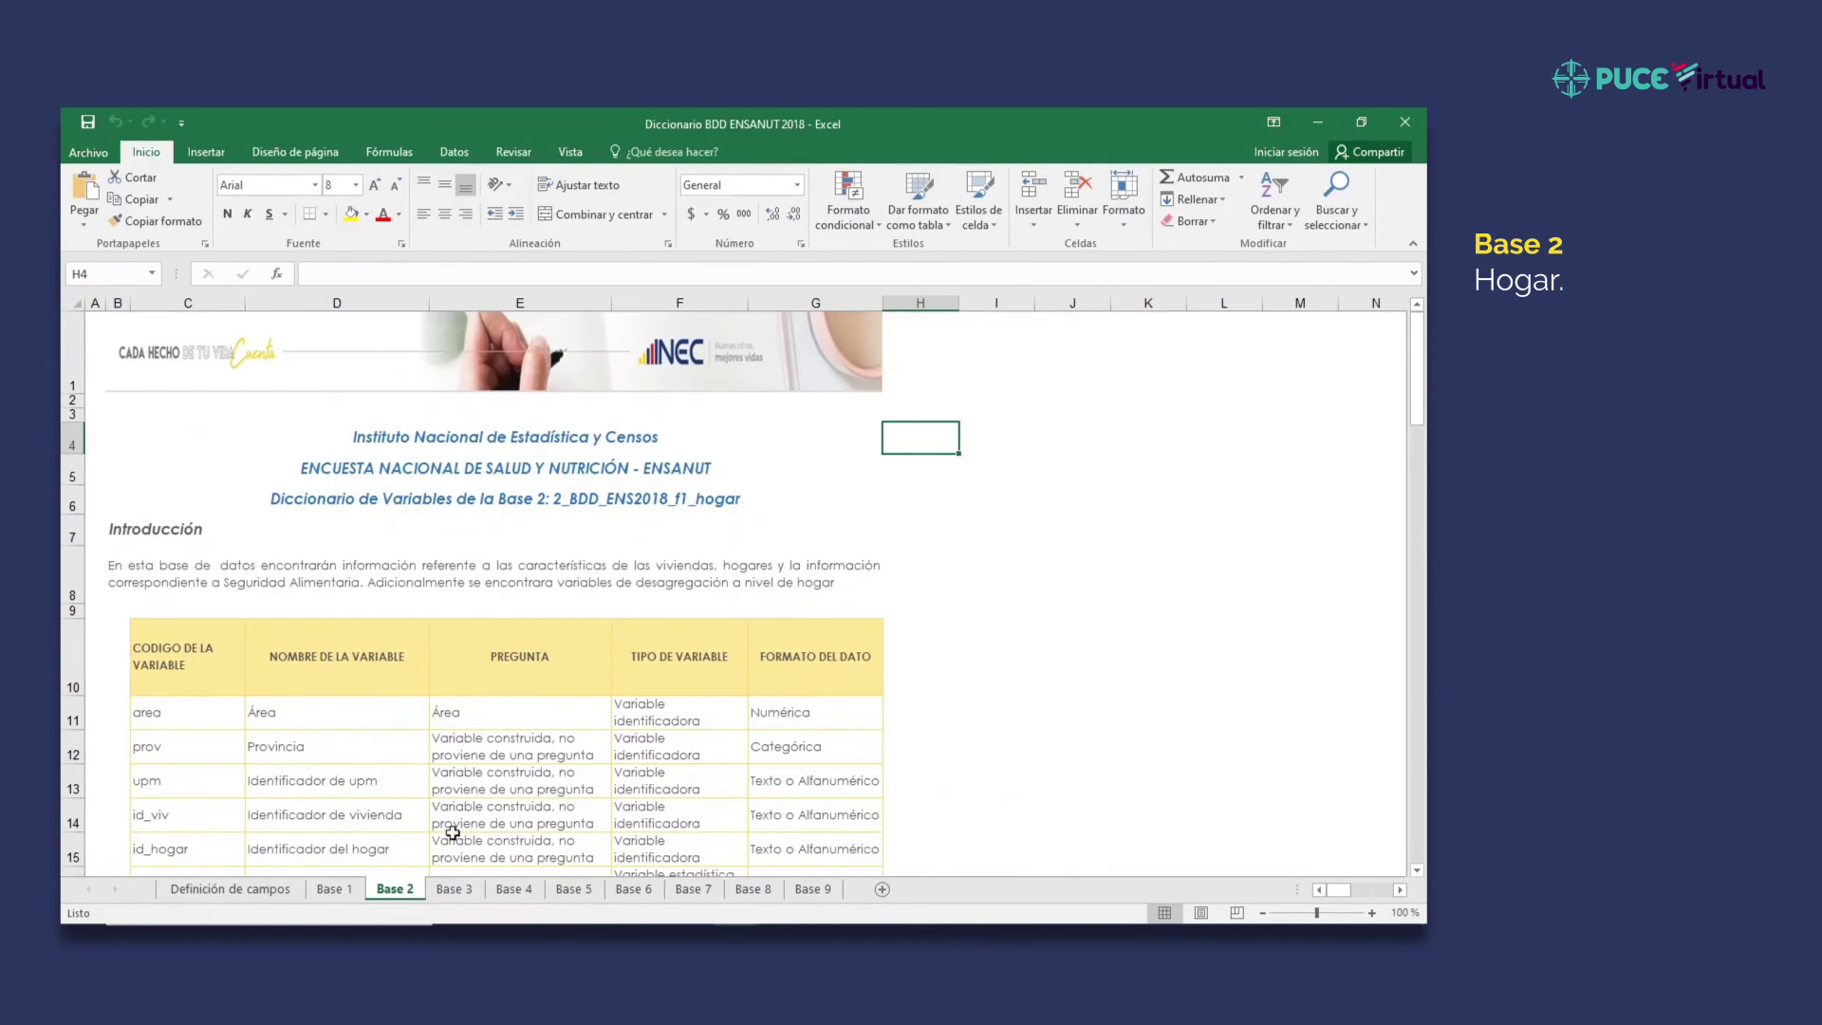
- Review the Base 3 etiqueta dictionary, from its introduction down to the fecha, region and nivins variables
left_click(454, 889)
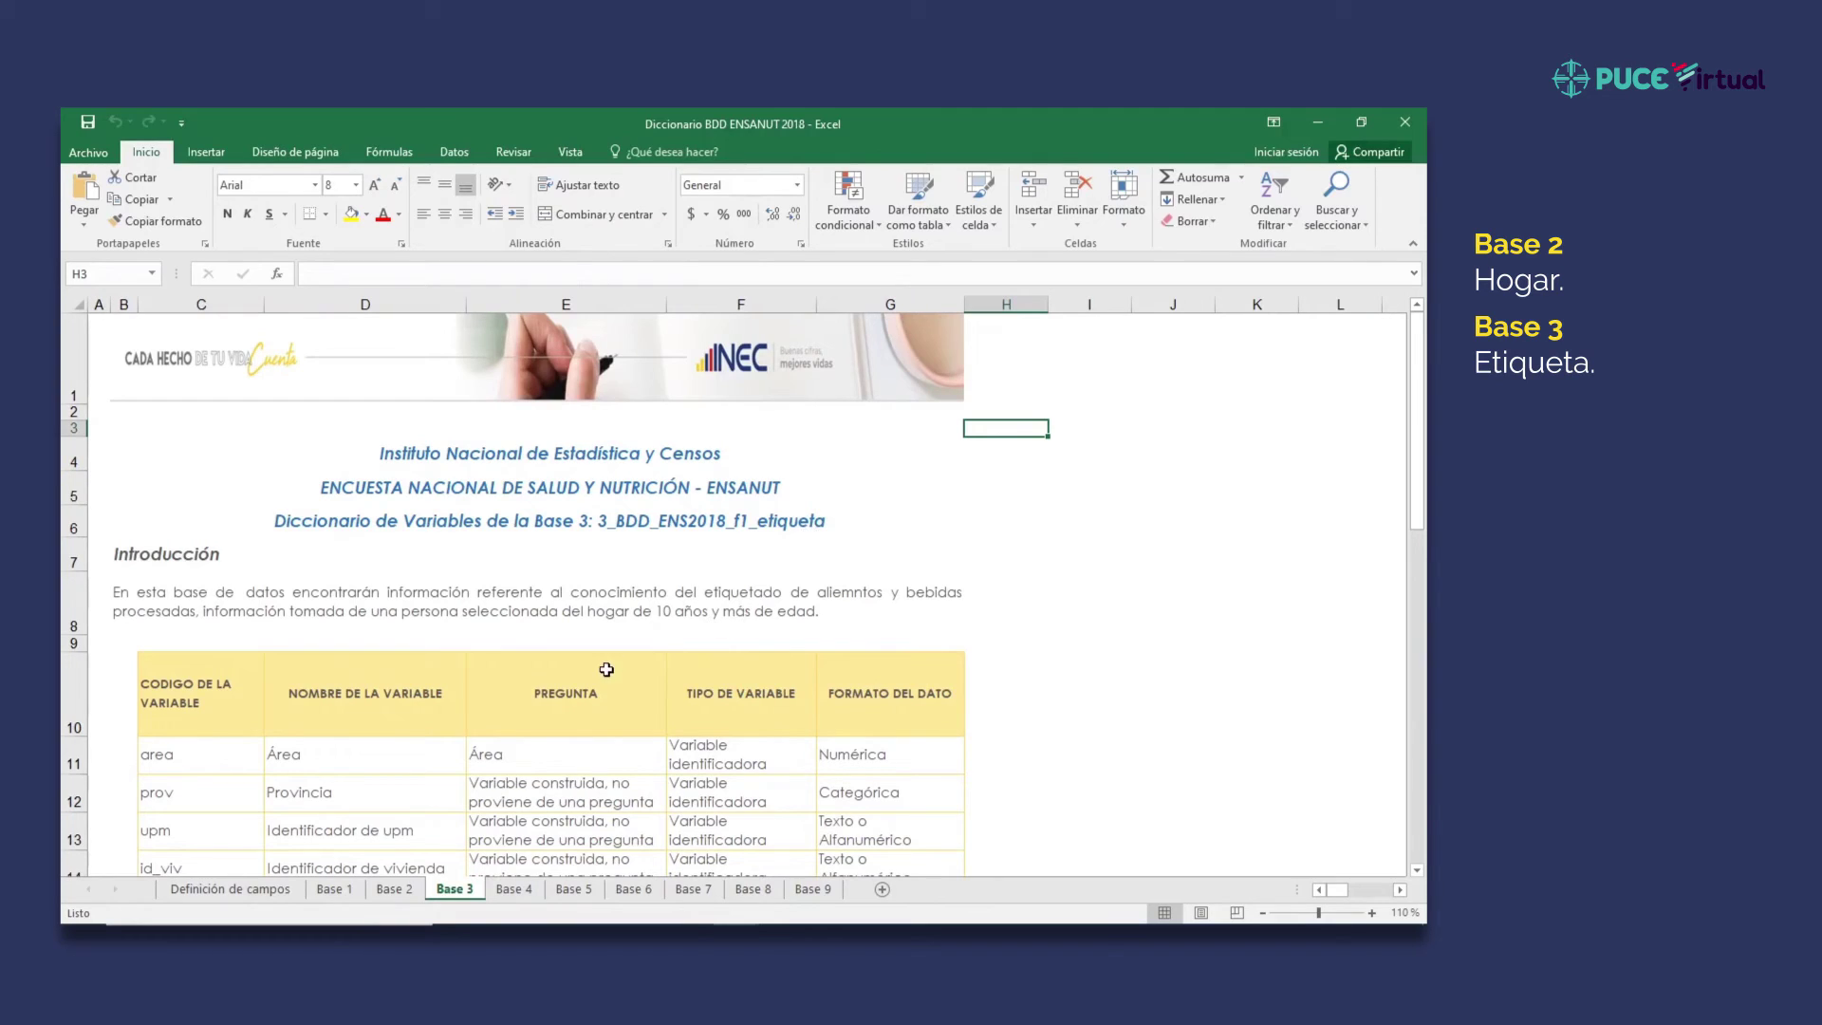
scroll(607, 670, "down", 4)
scroll(608, 670, "down", 2)
scroll(599, 692, "up", 6)
scroll(487, 759, "down", 6)
scroll(487, 759, "down", 4)
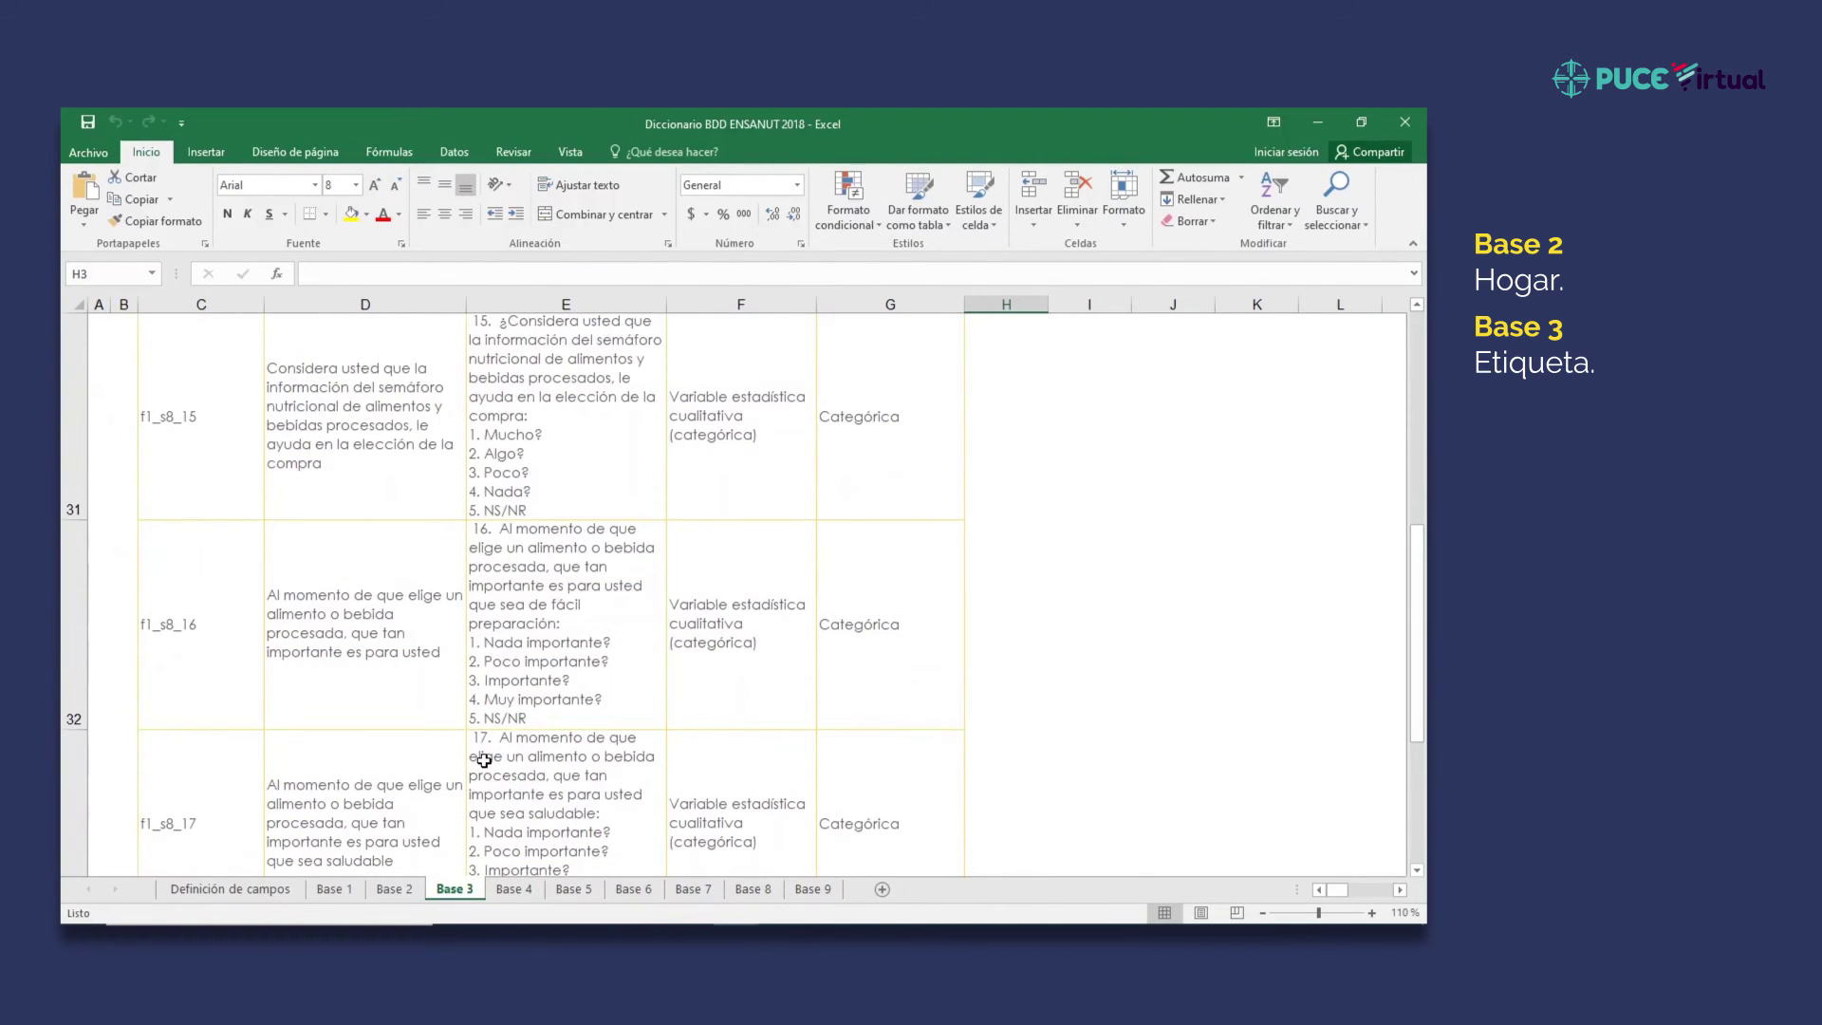
scroll(487, 764, "down", 2)
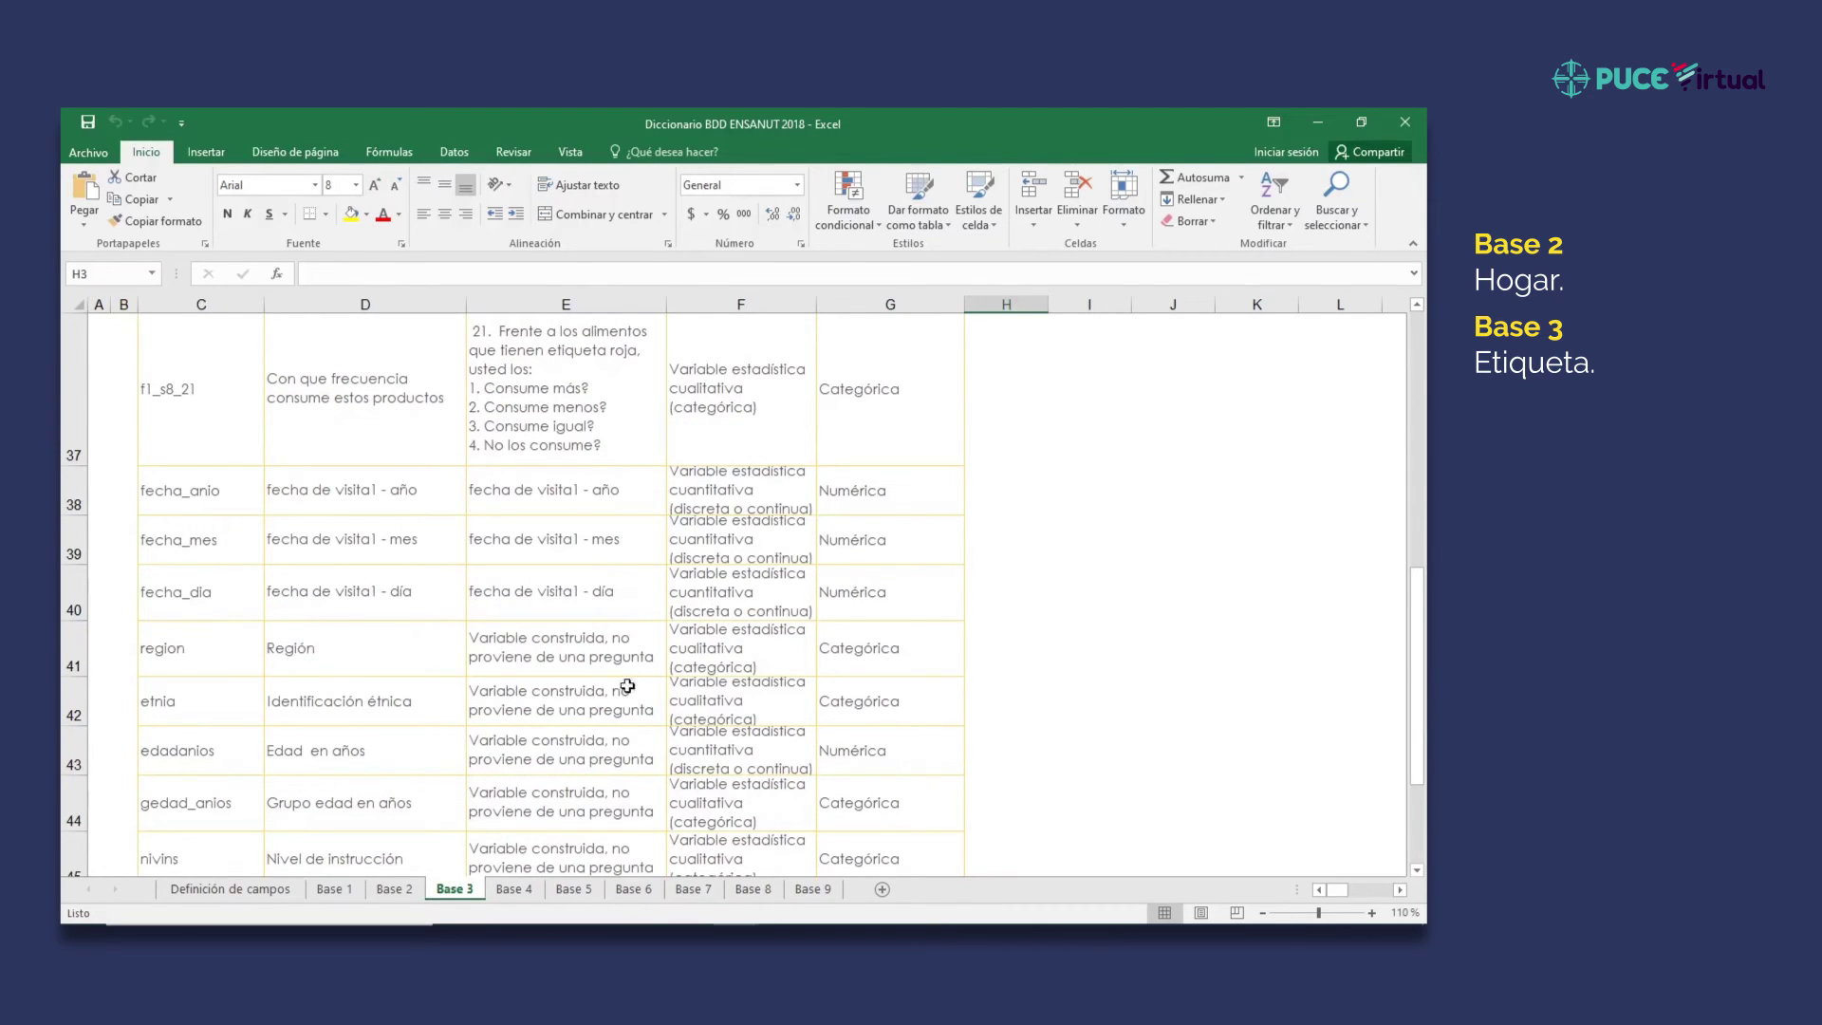
- View the introductions of the Base 4, Base 5 and Base 6 dictionary sheets
left_click(514, 889)
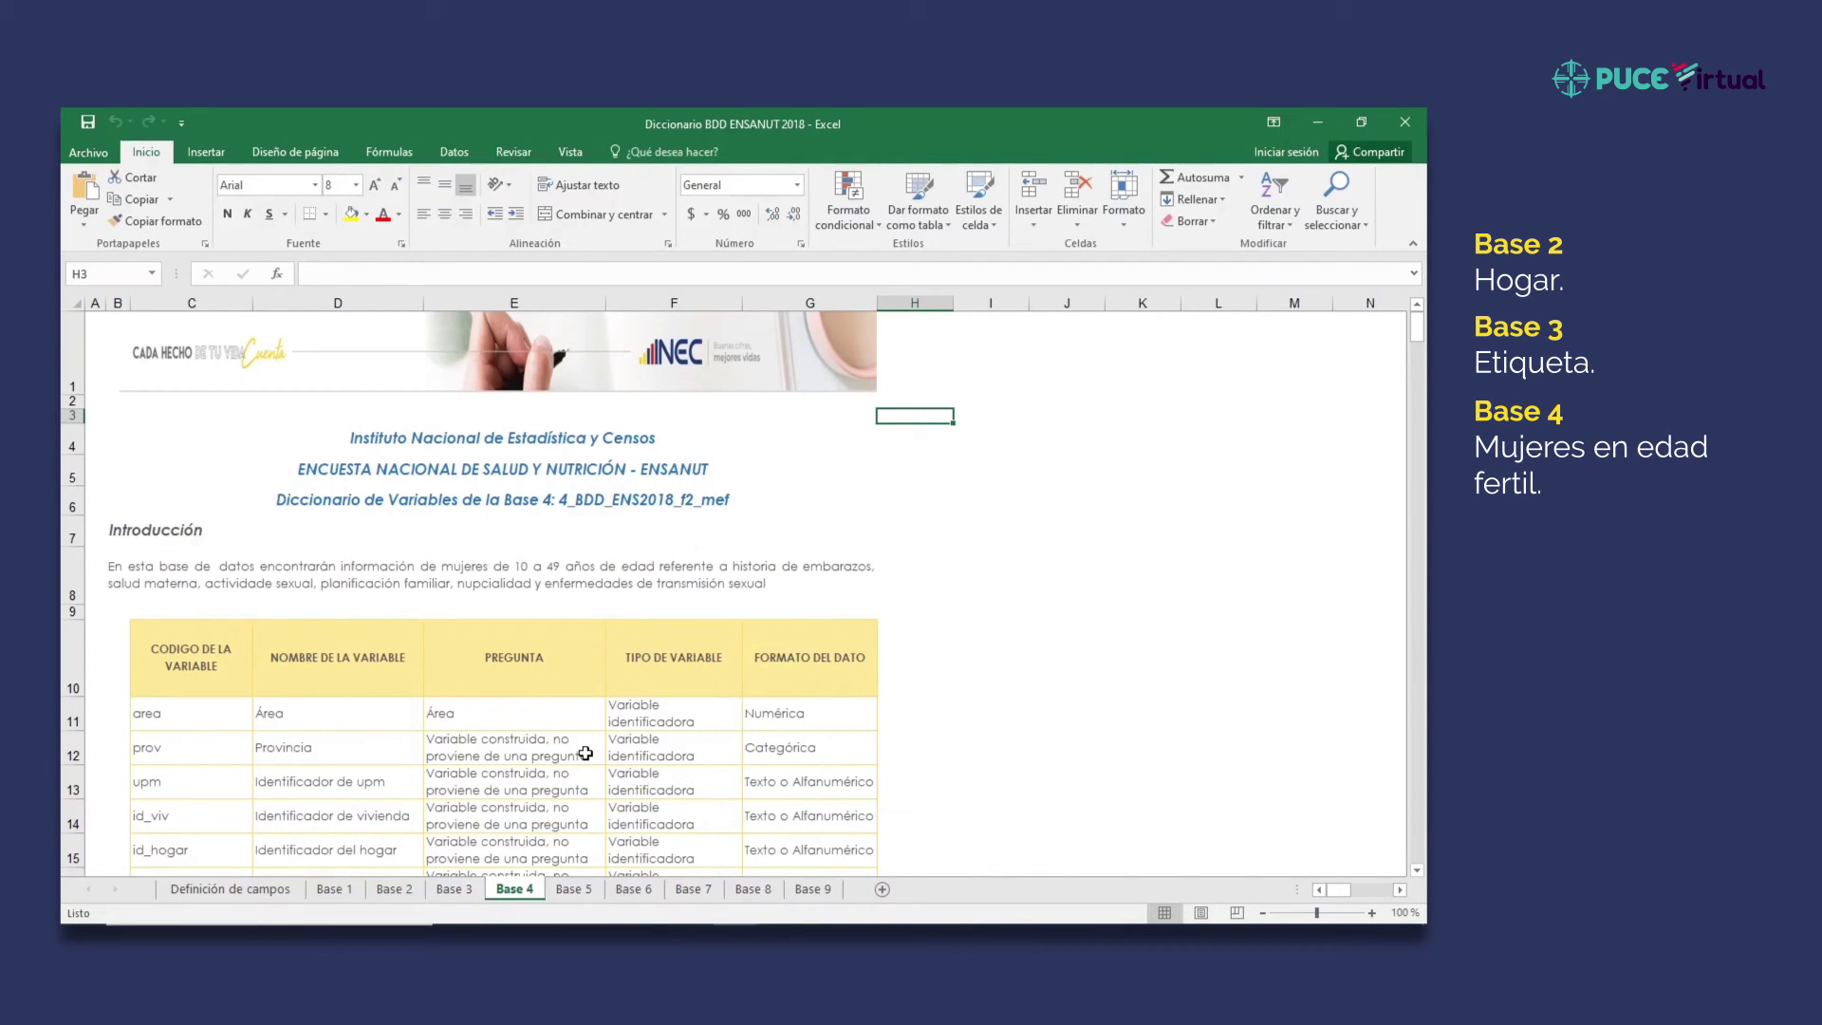
left_click(572, 892)
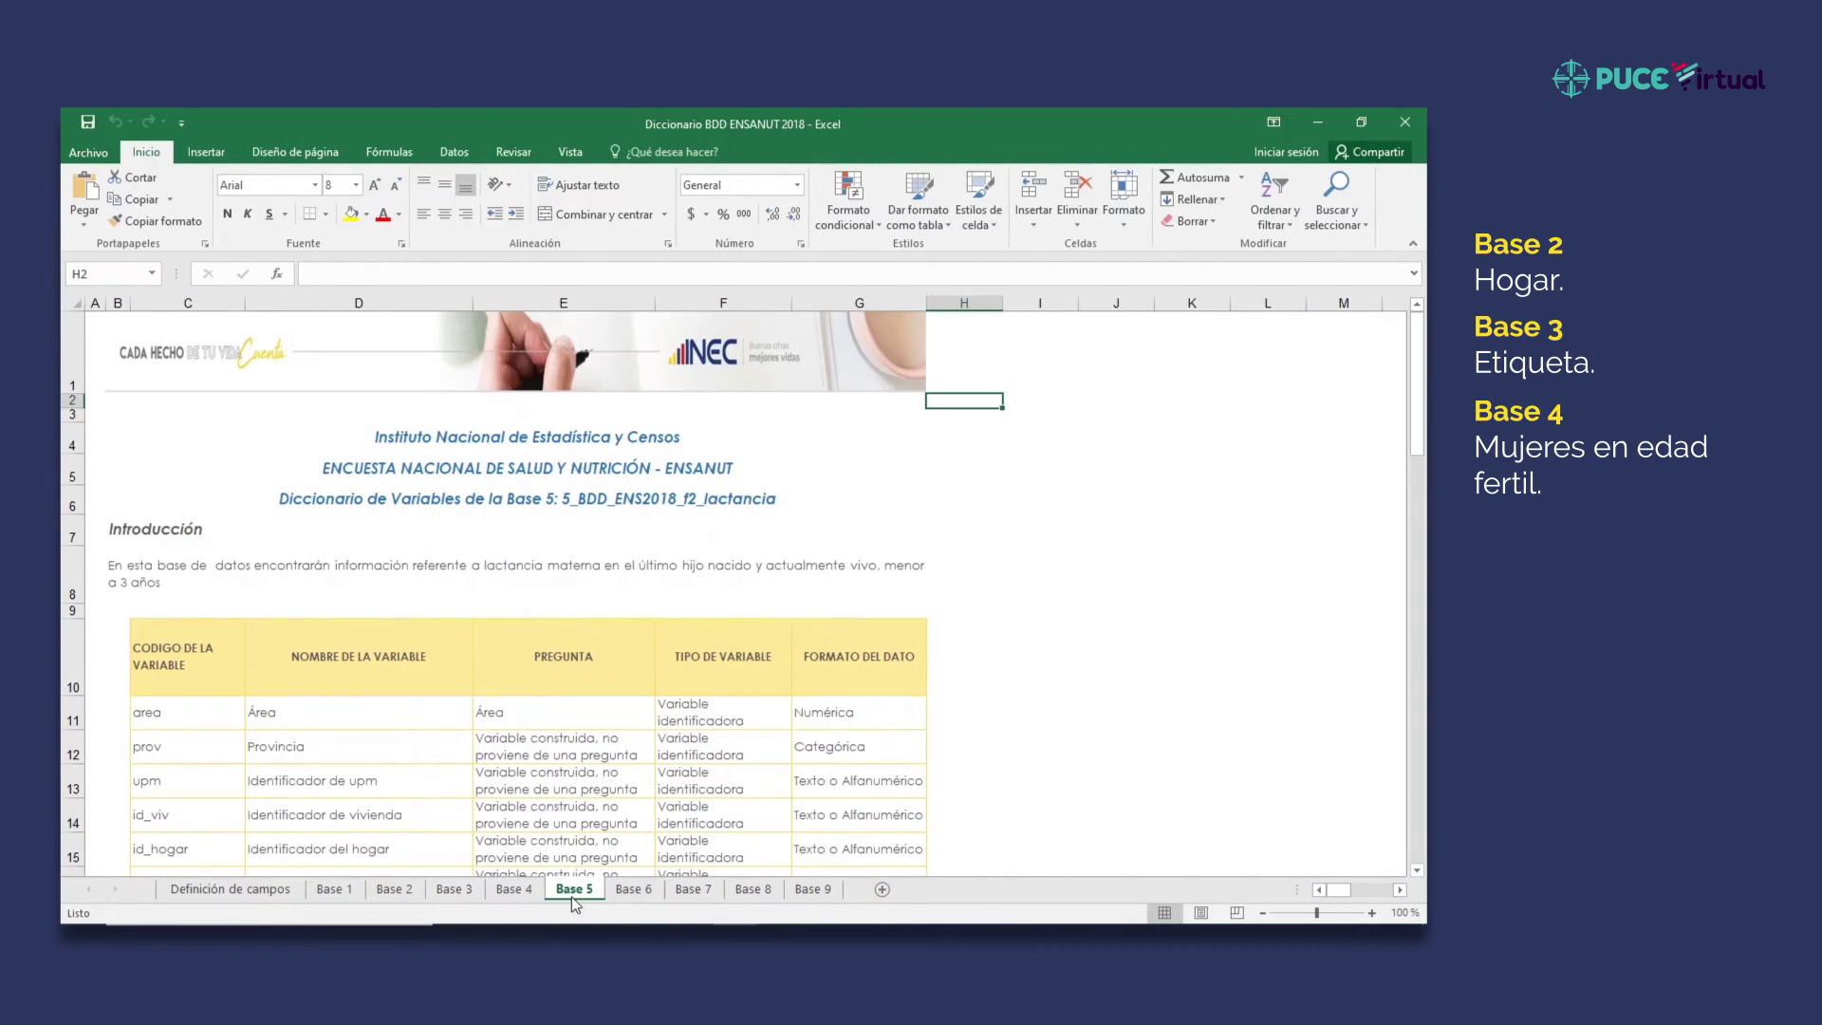
left_click(633, 890)
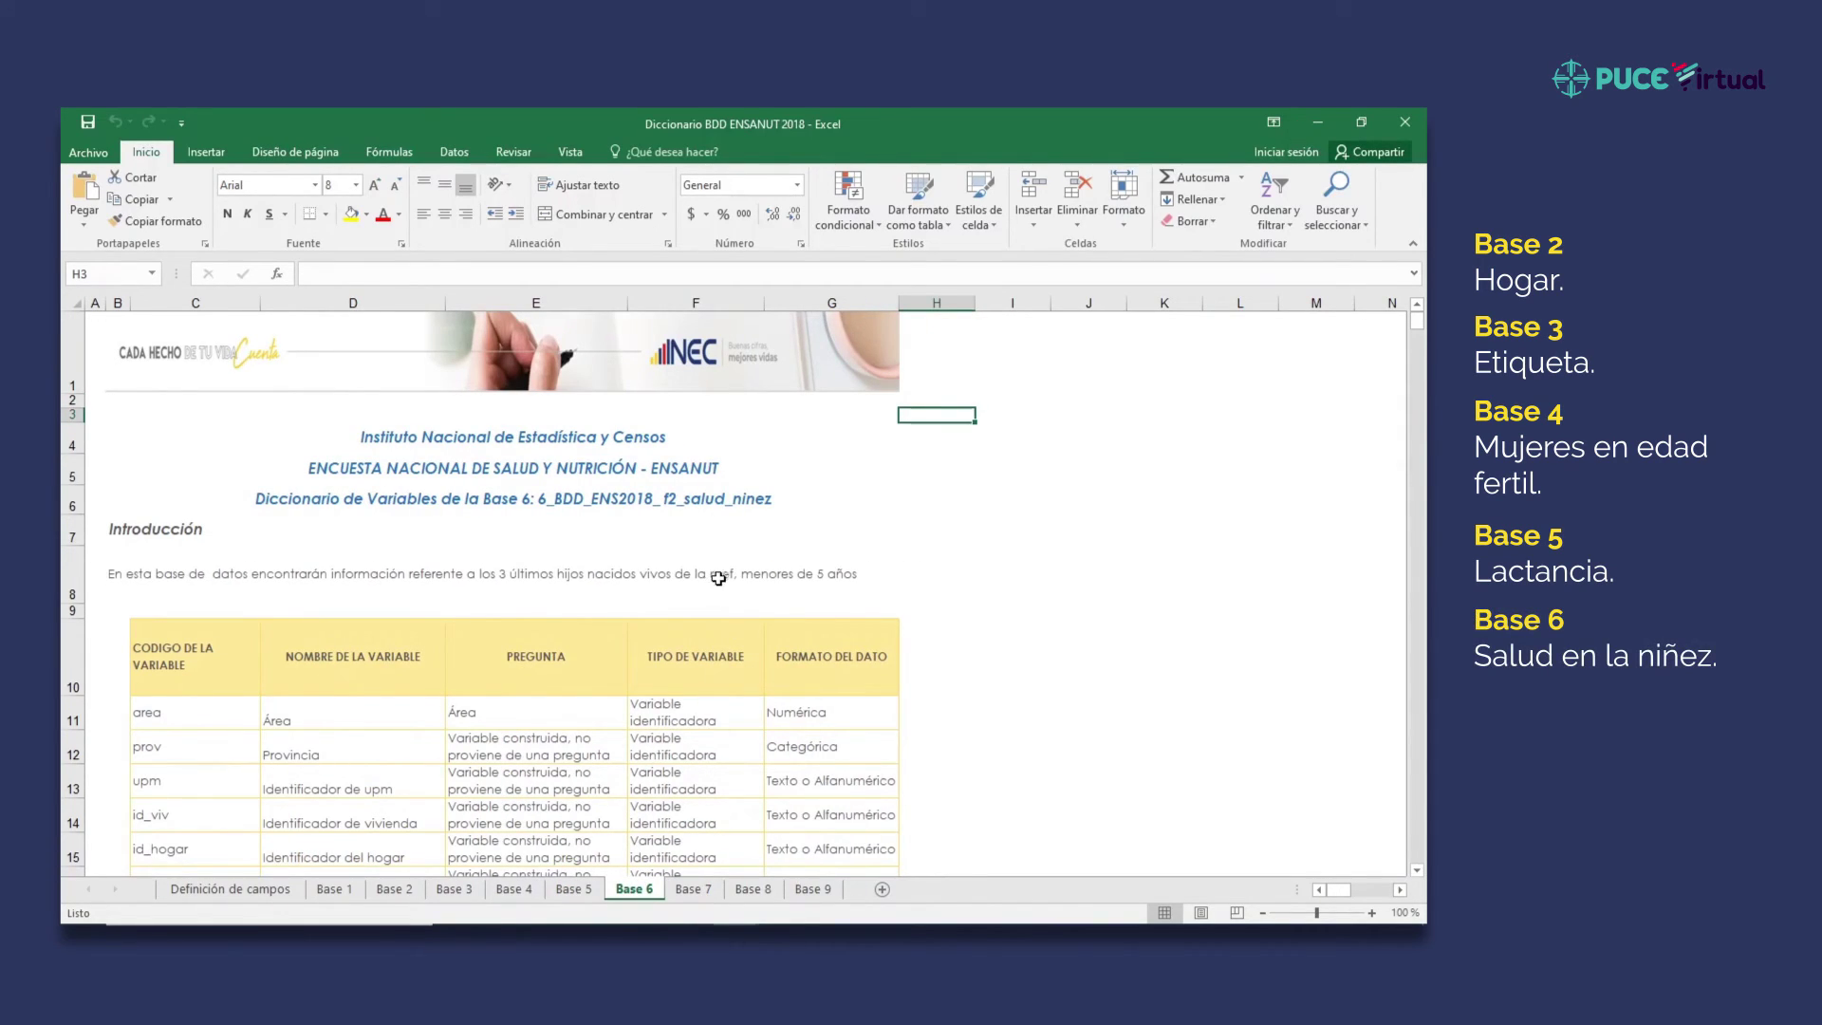
- Review the Base 7 dictionary from its introduction through the f3_s2 variables and return to its beginning
left_click(705, 896)
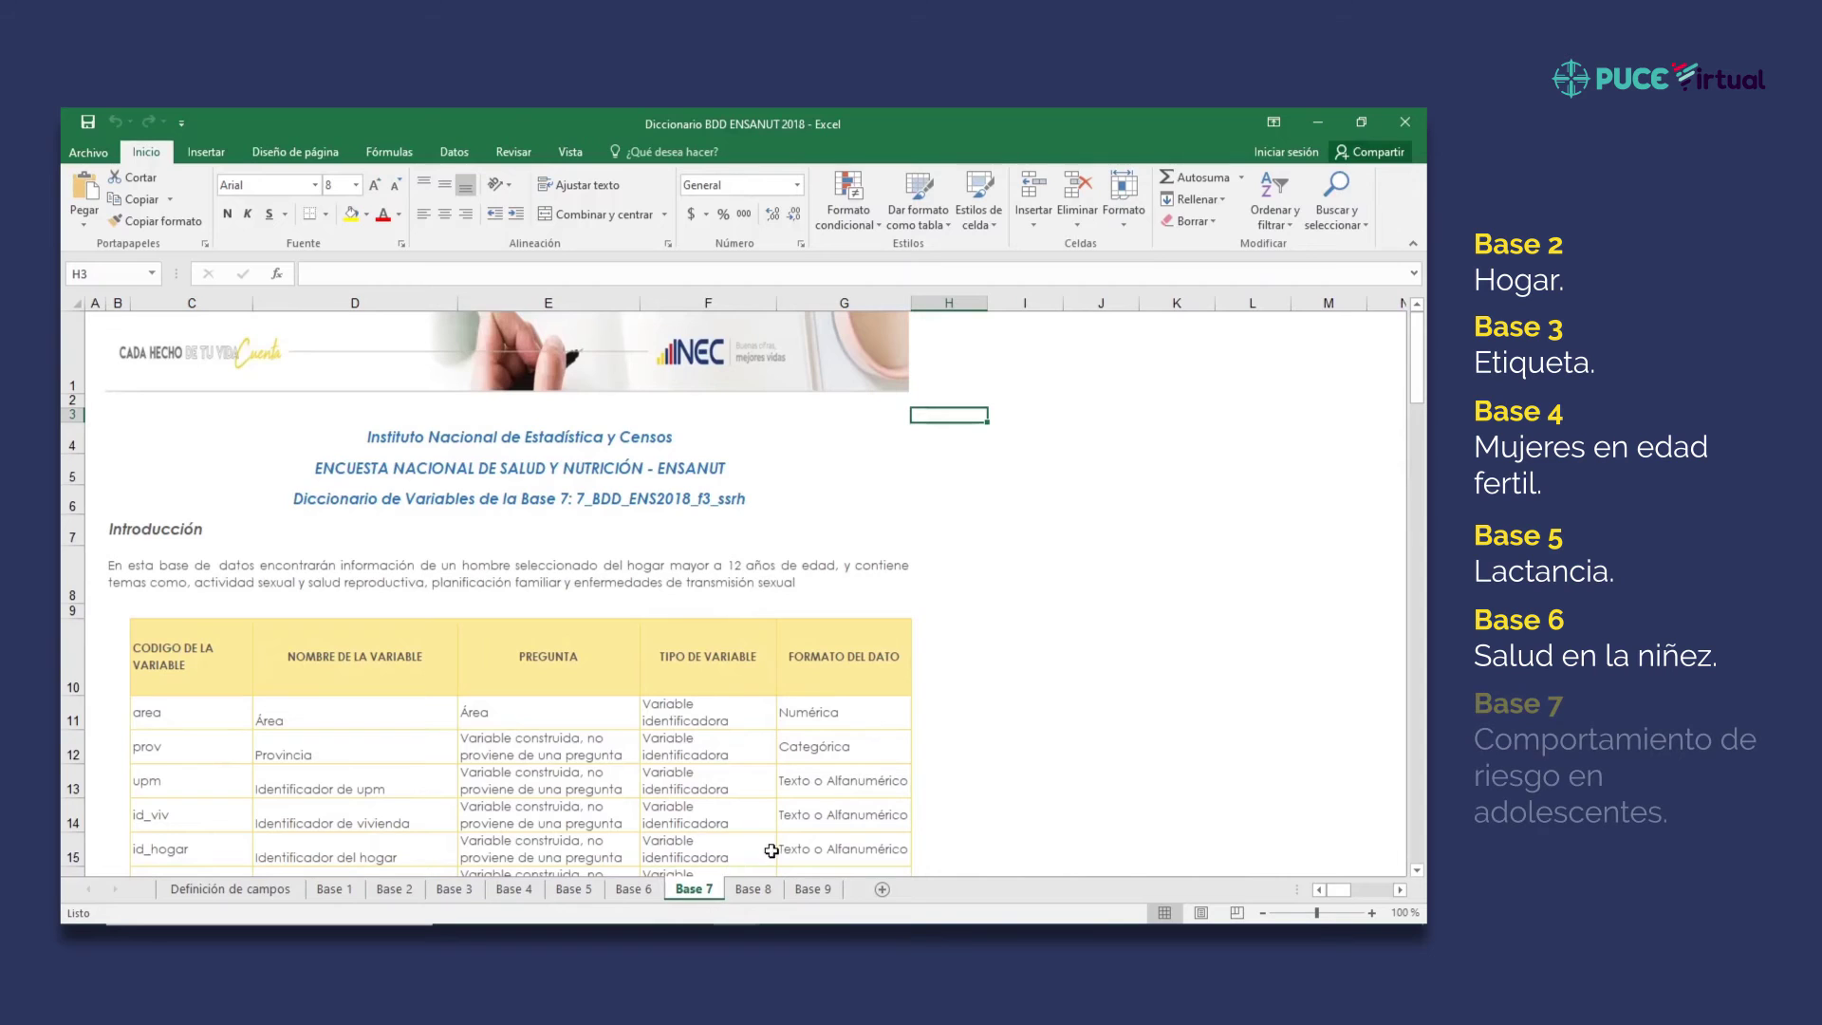
scroll(588, 810, "down", 3)
scroll(589, 810, "down", 3)
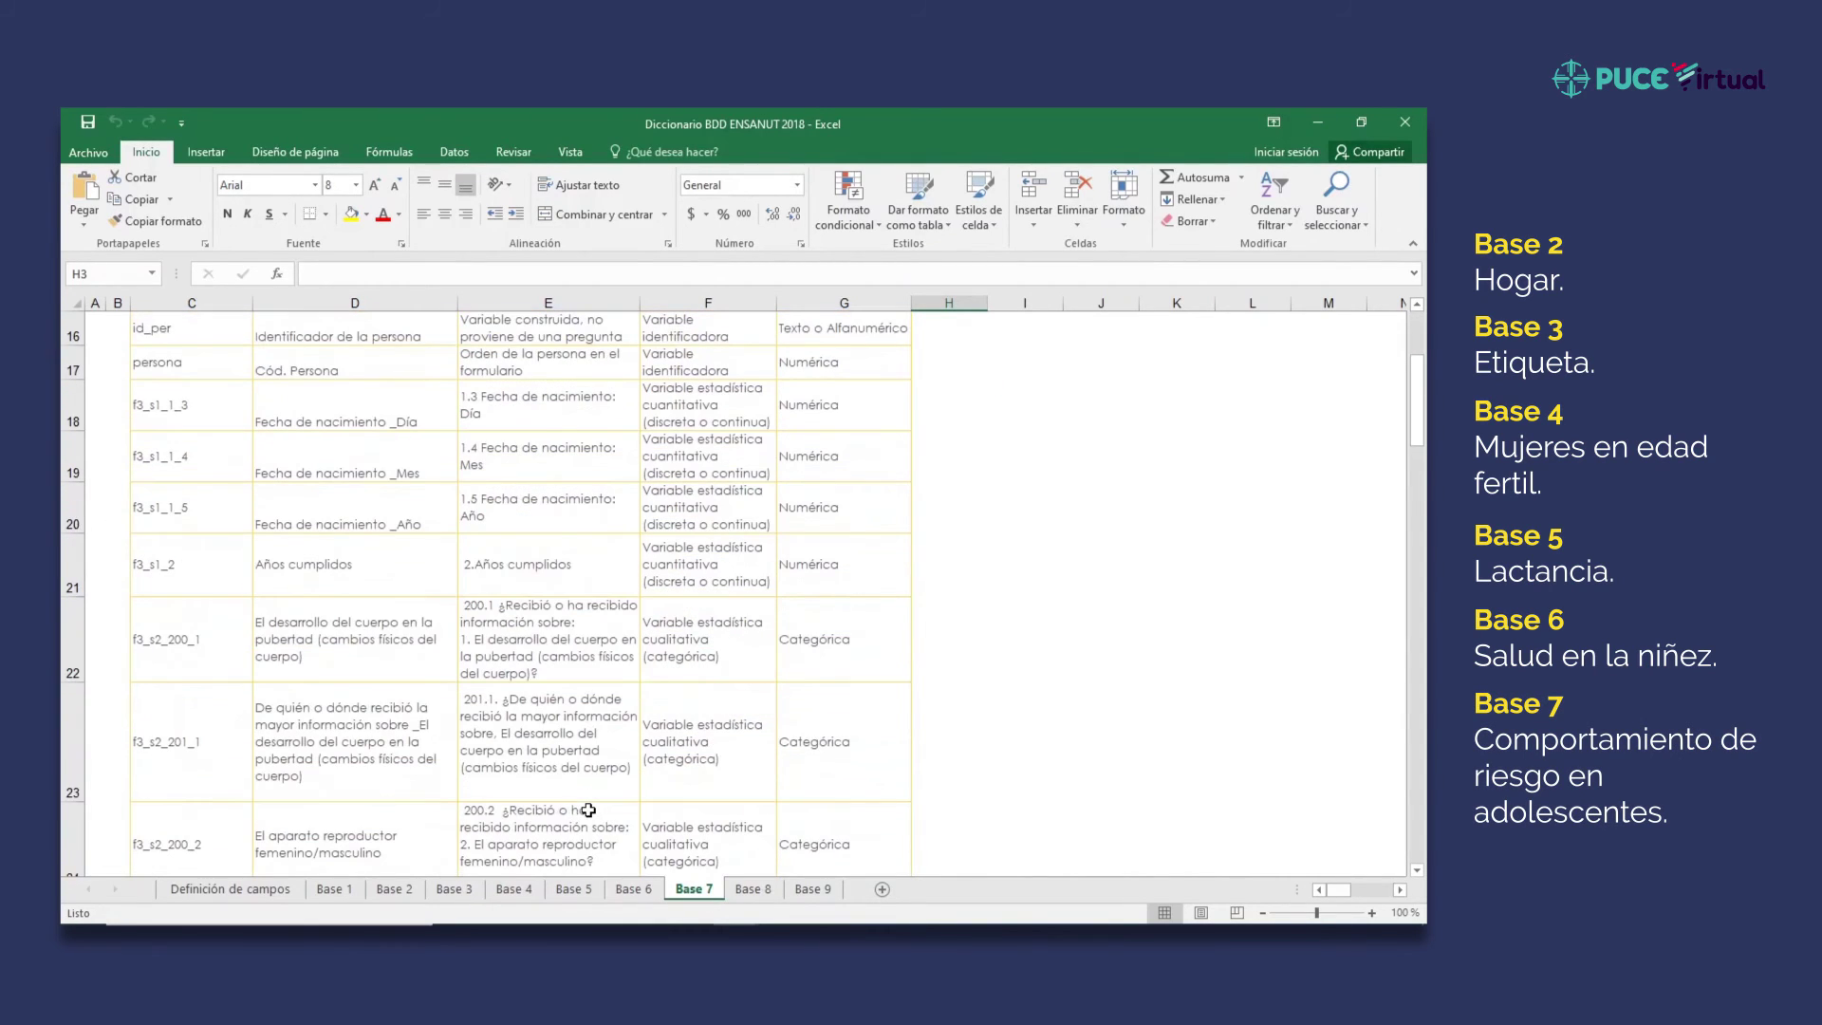
scroll(588, 809, "down", 3)
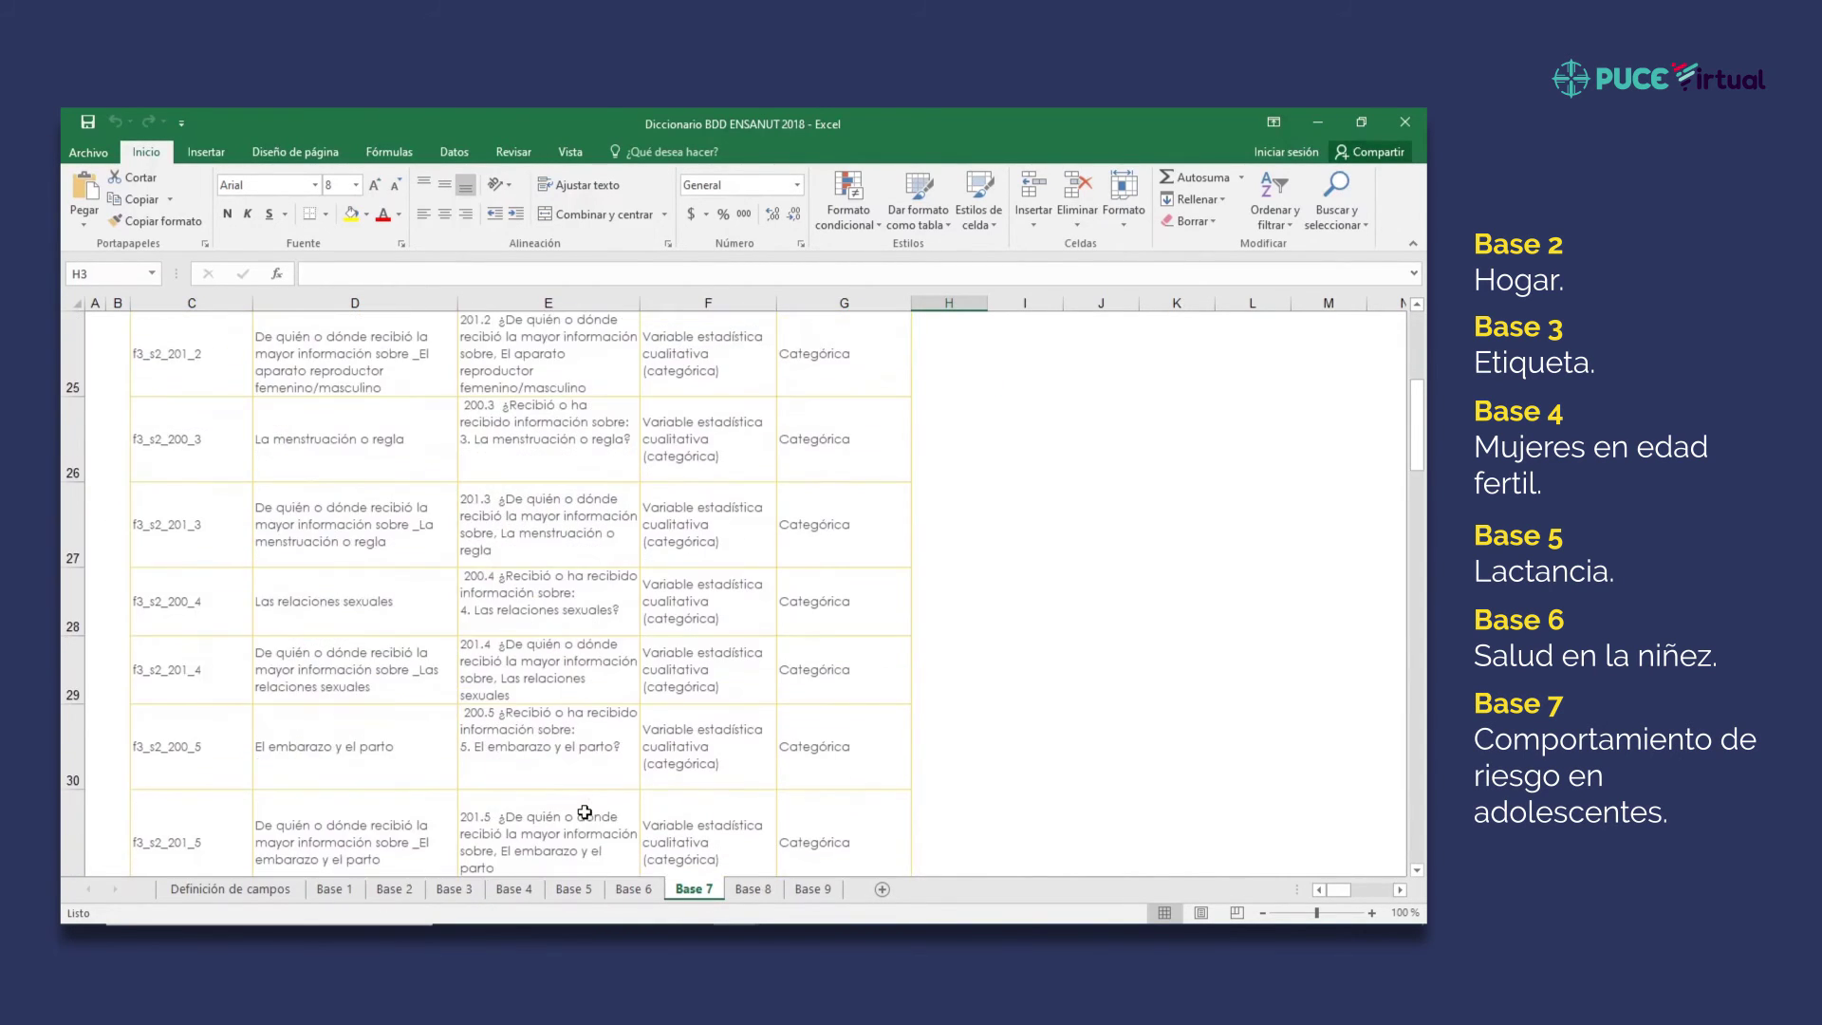
scroll(581, 822, "up", 4)
scroll(581, 822, "up", 5)
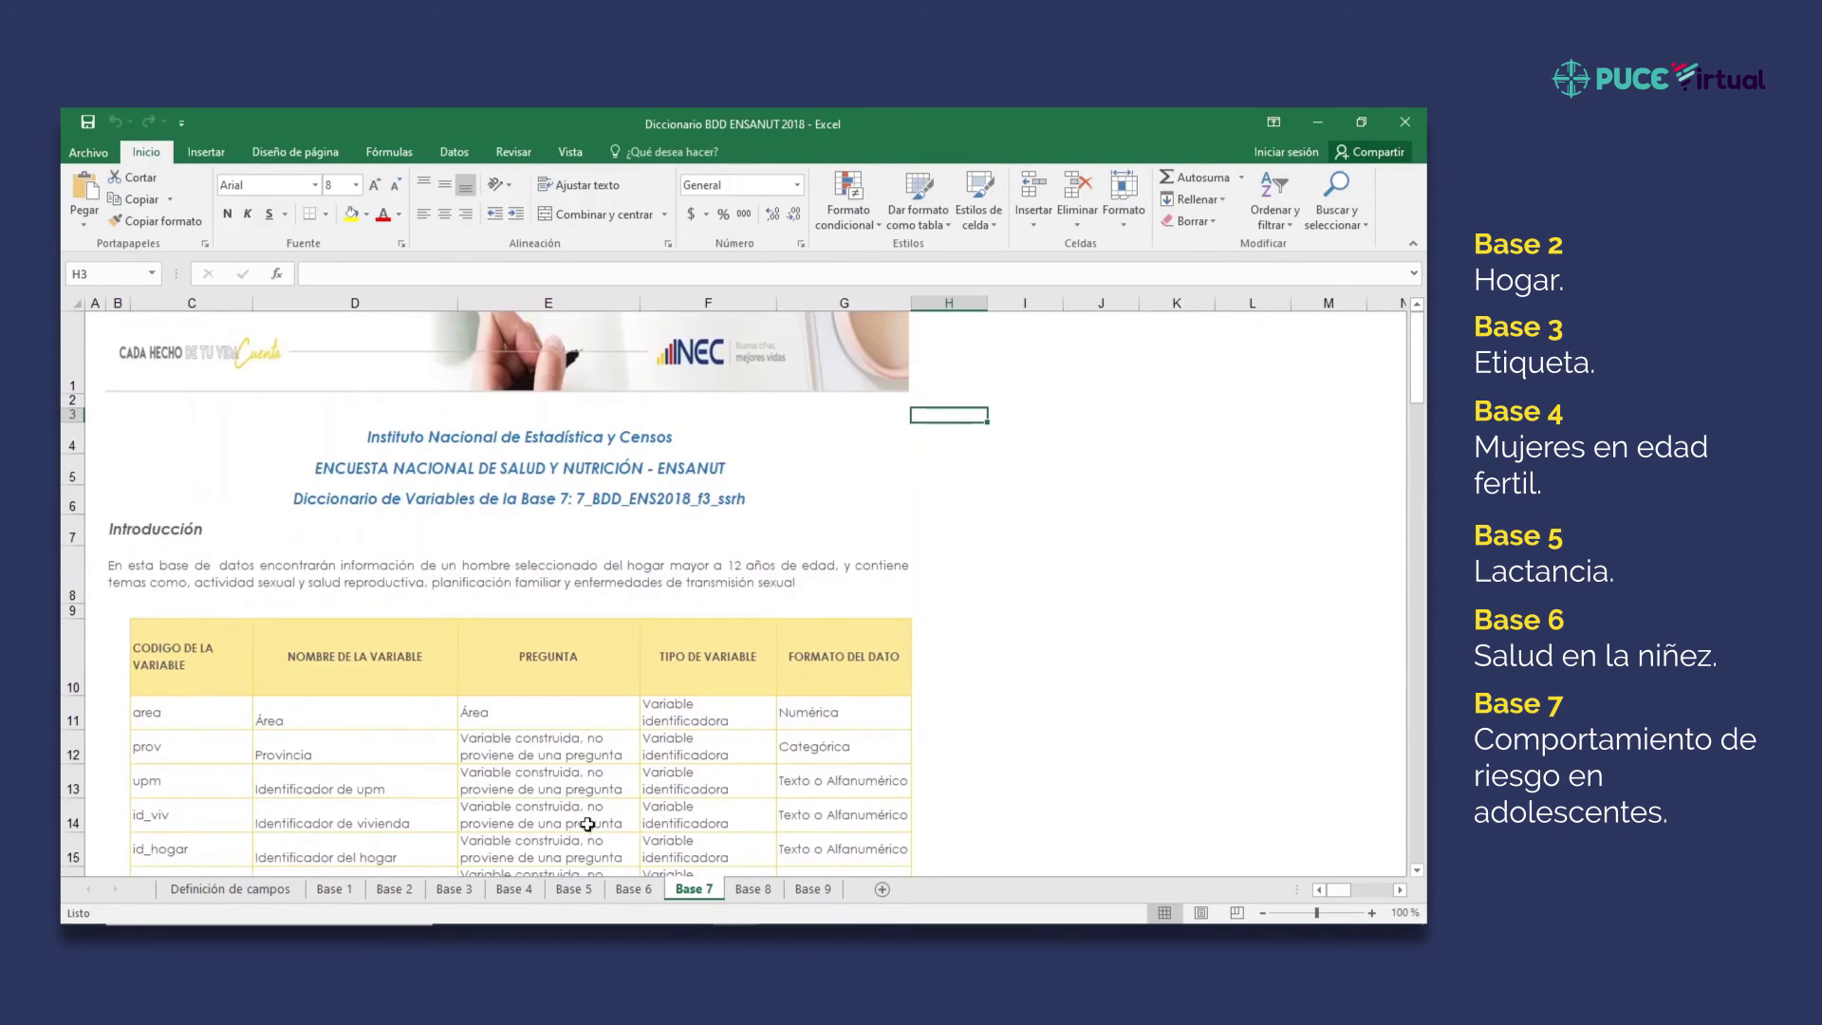
- Check the Base 8 variables again and close both the dictionary and the Riesgo Adolescentes ENSANUT workbooks
left_click(749, 892)
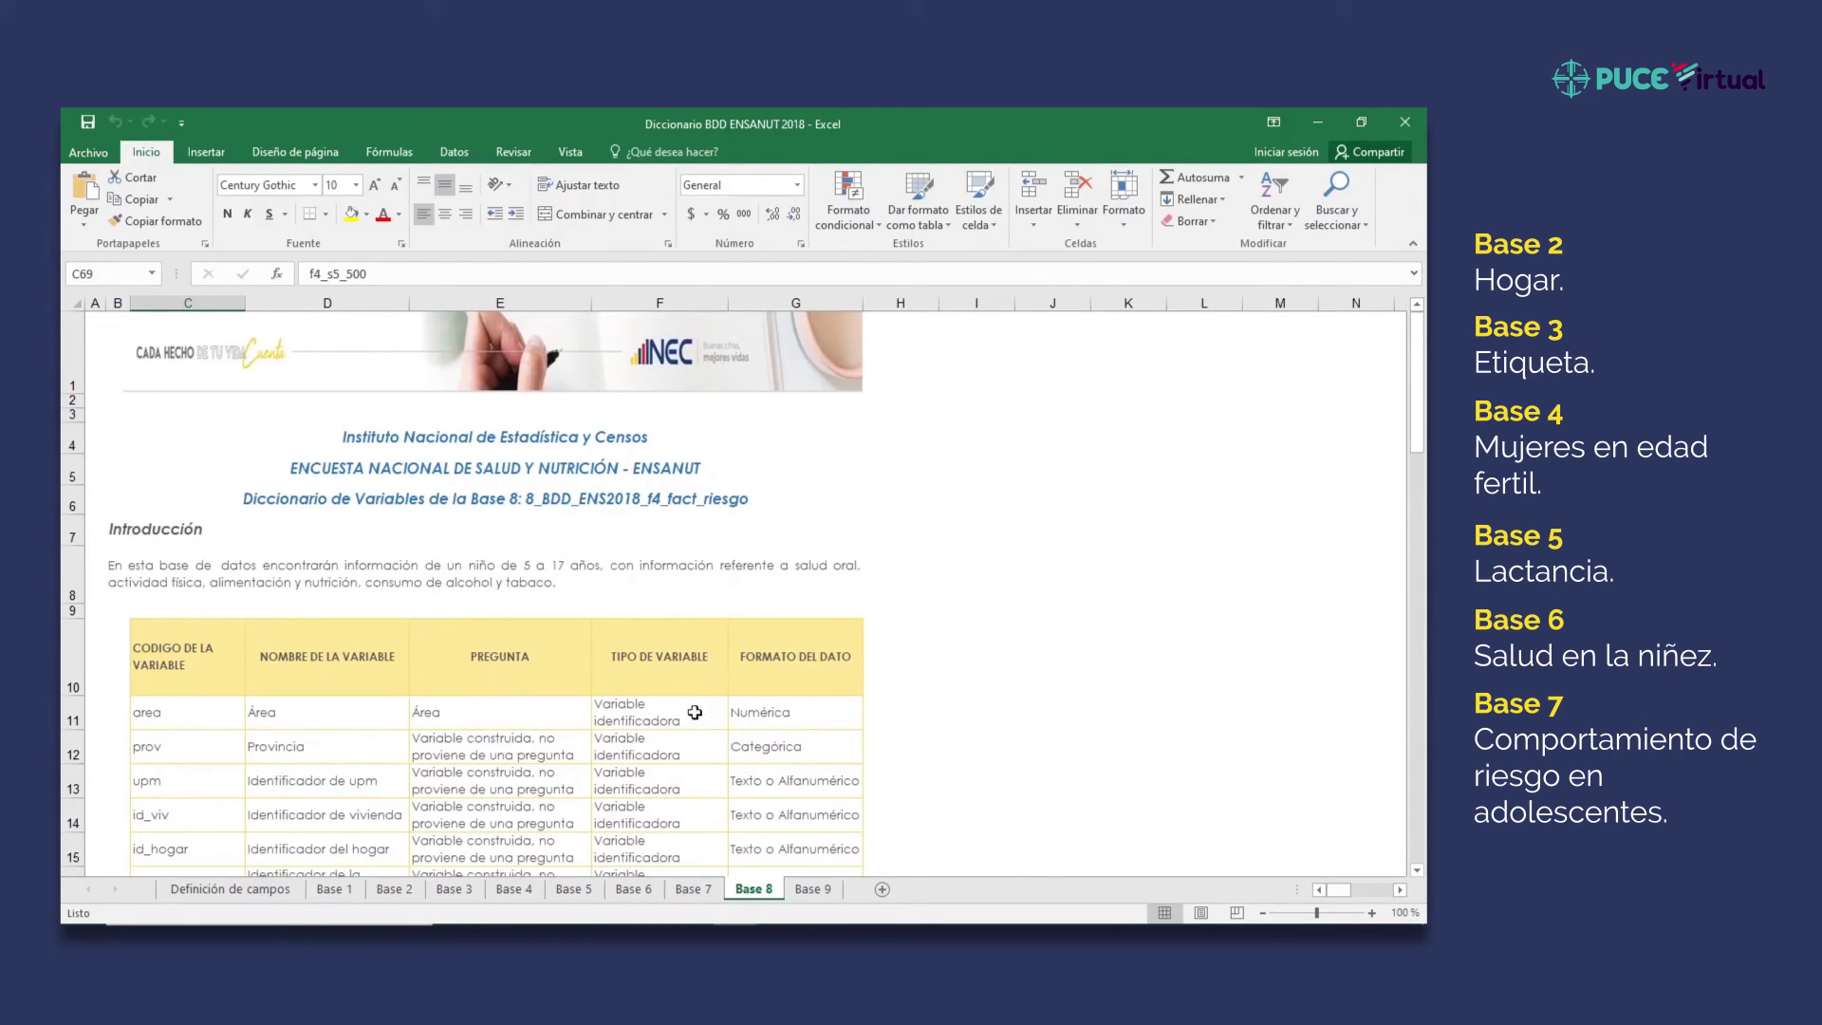
scroll(780, 785, "down", 8)
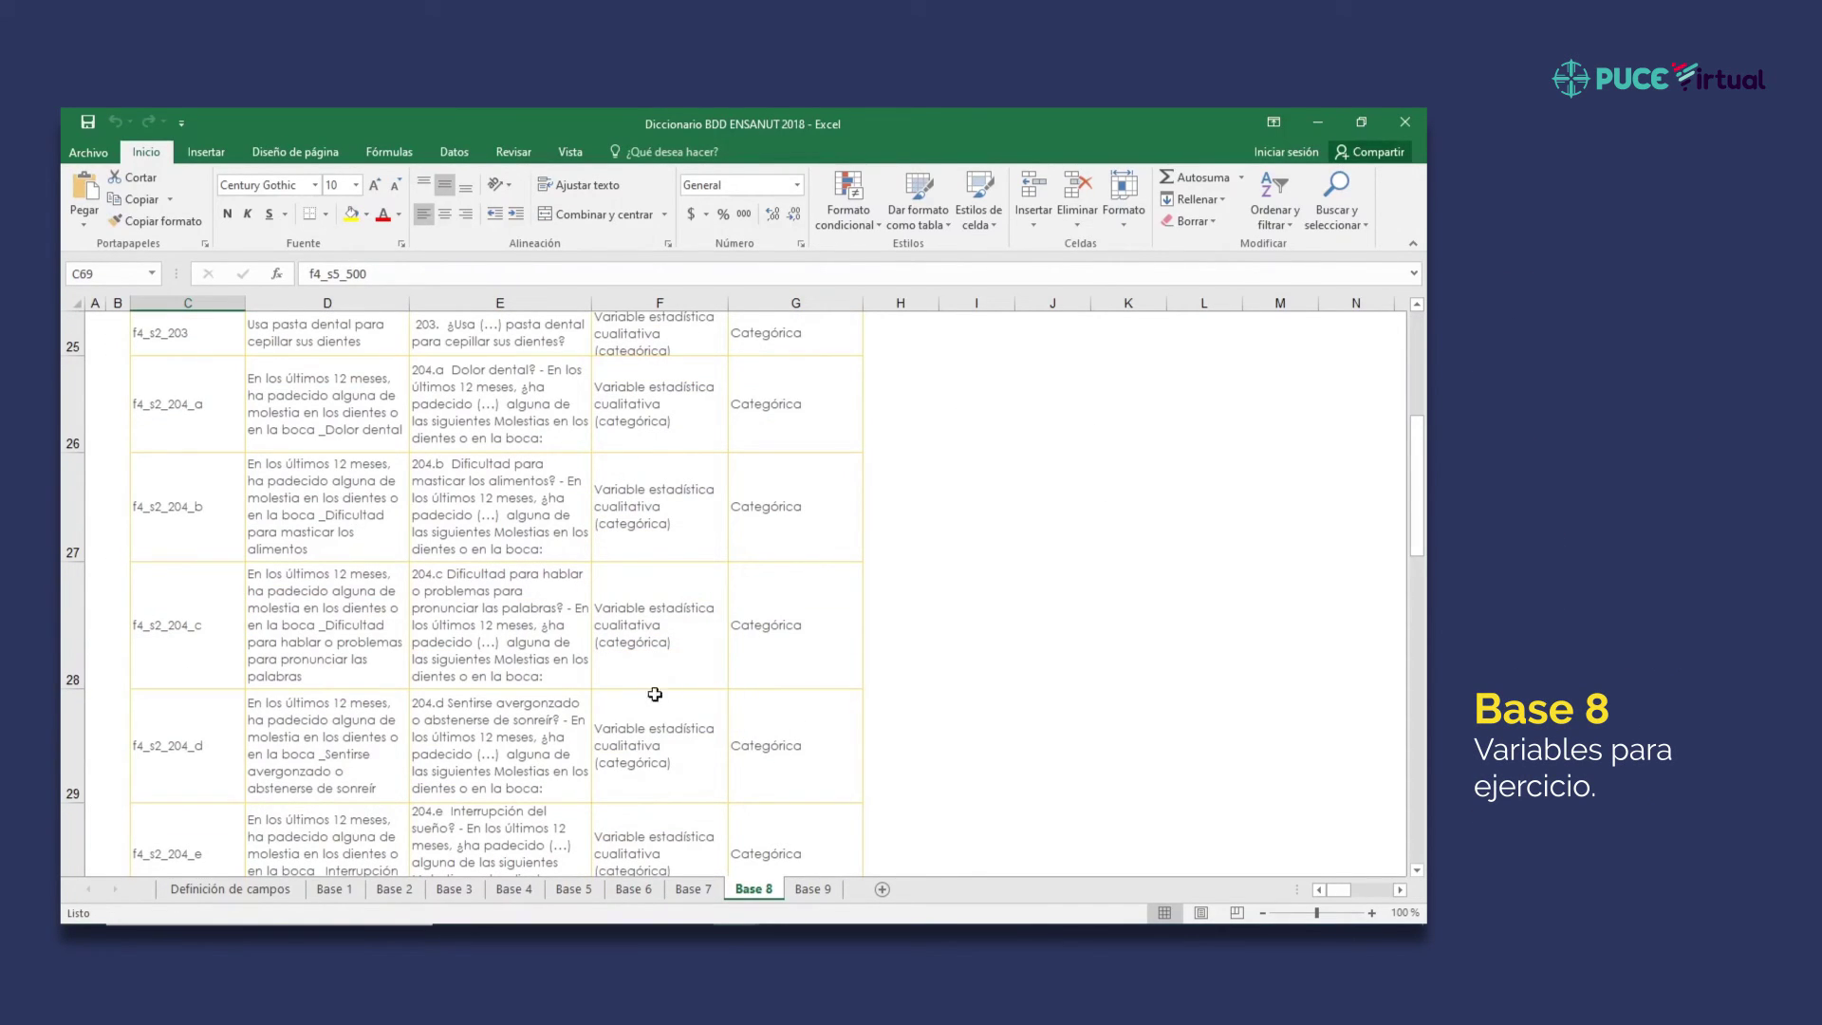
left_click(1405, 122)
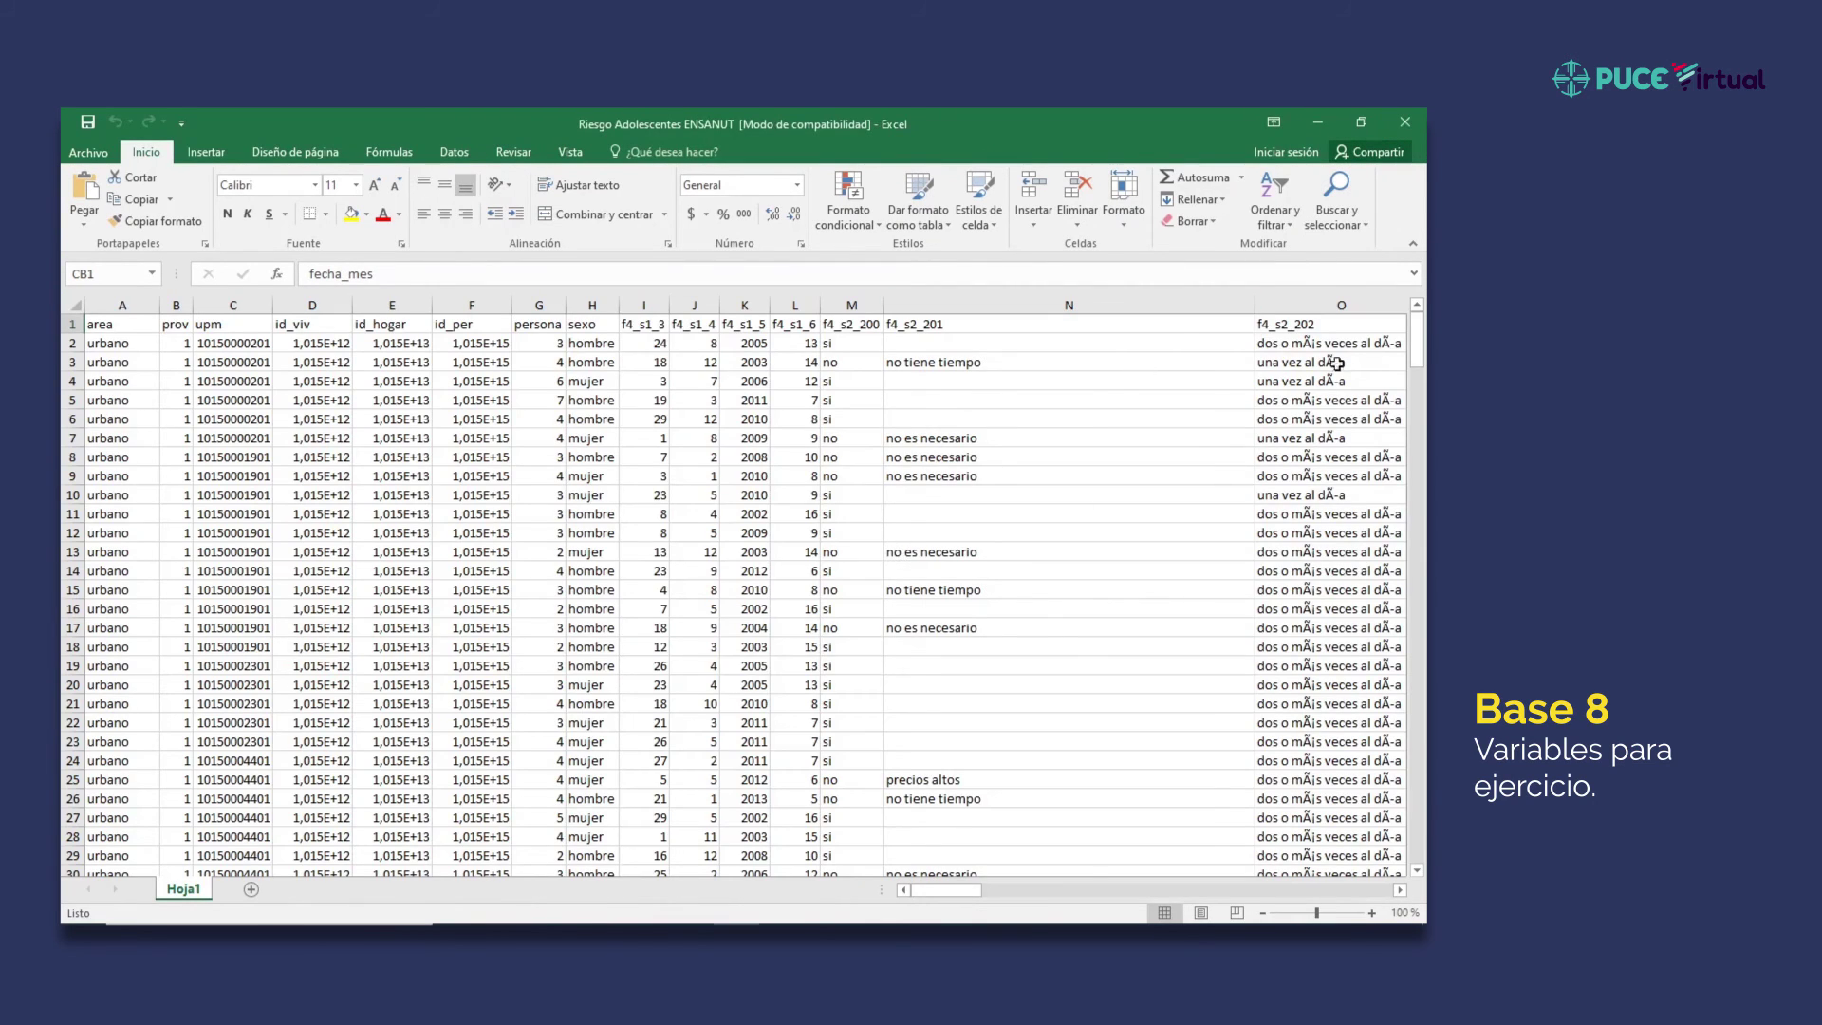
left_click(1405, 122)
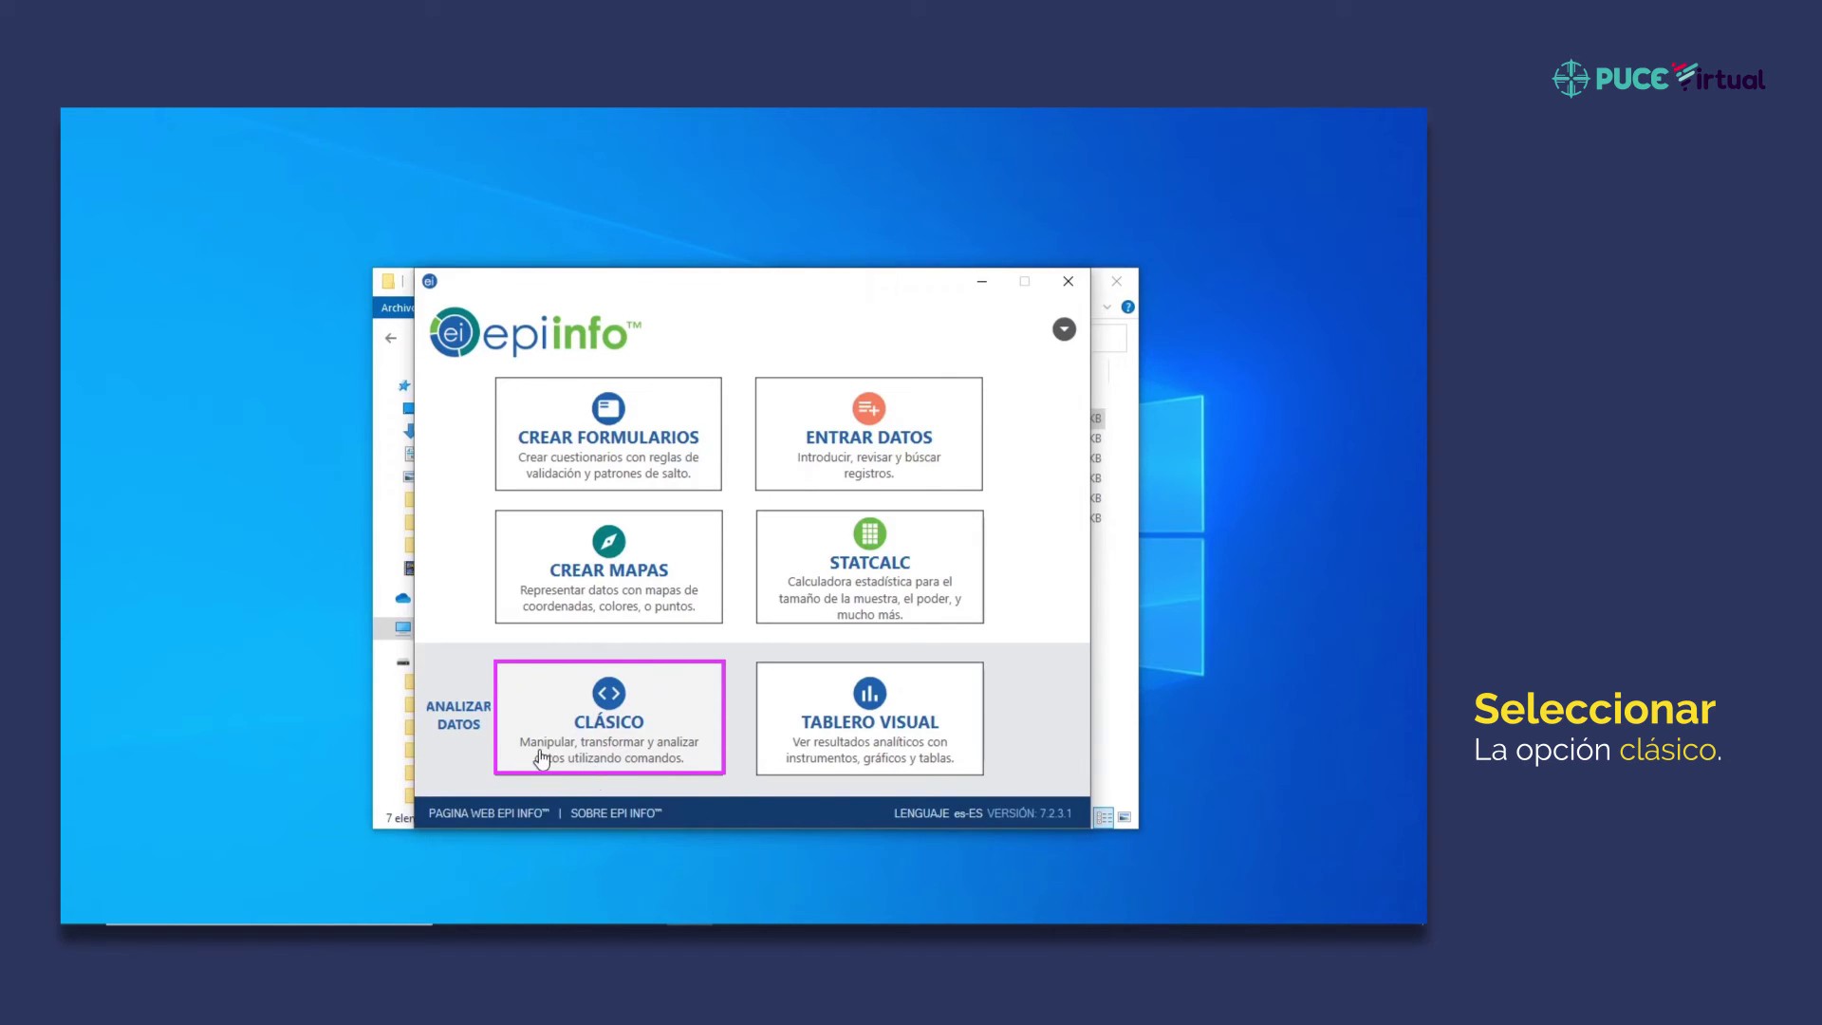
- Switch to Epi Info, start its Clásico analysis module and open the Abrir (Read)/Importar command
left_click(669, 721)
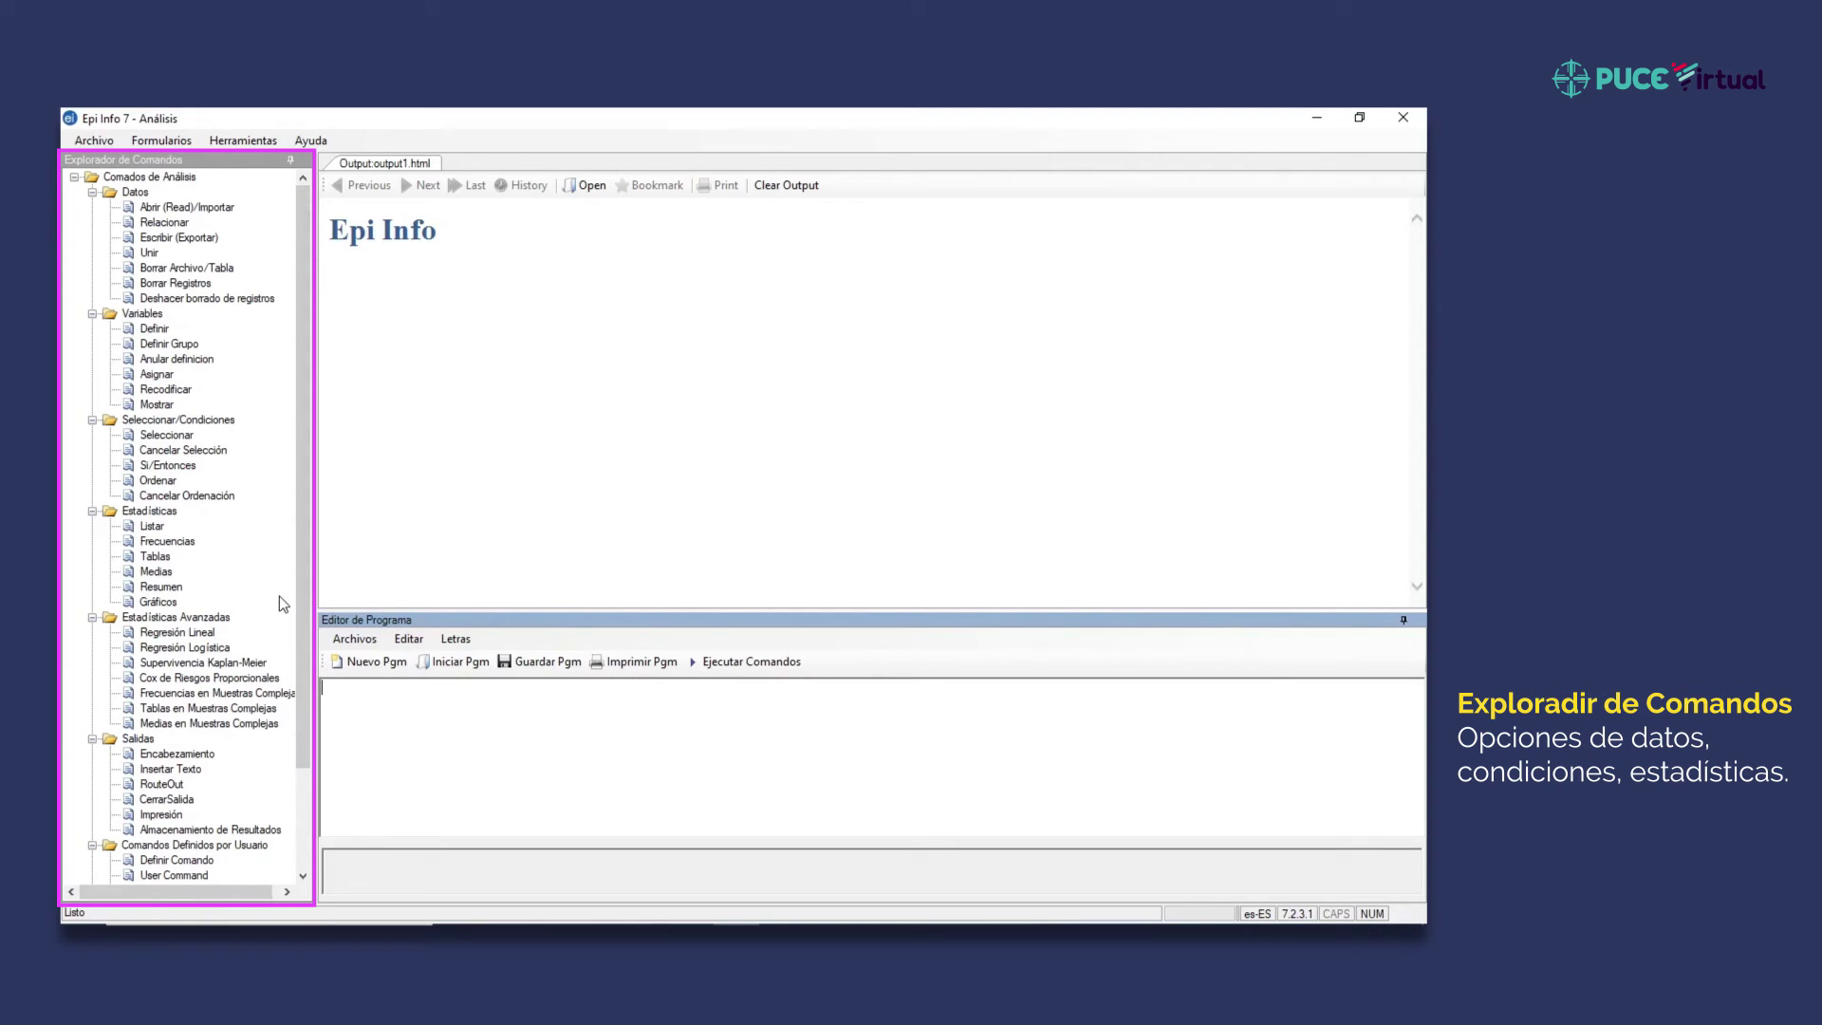
scroll(279, 598, "down", 1)
scroll(279, 603, "up", 1)
double_click(169, 205)
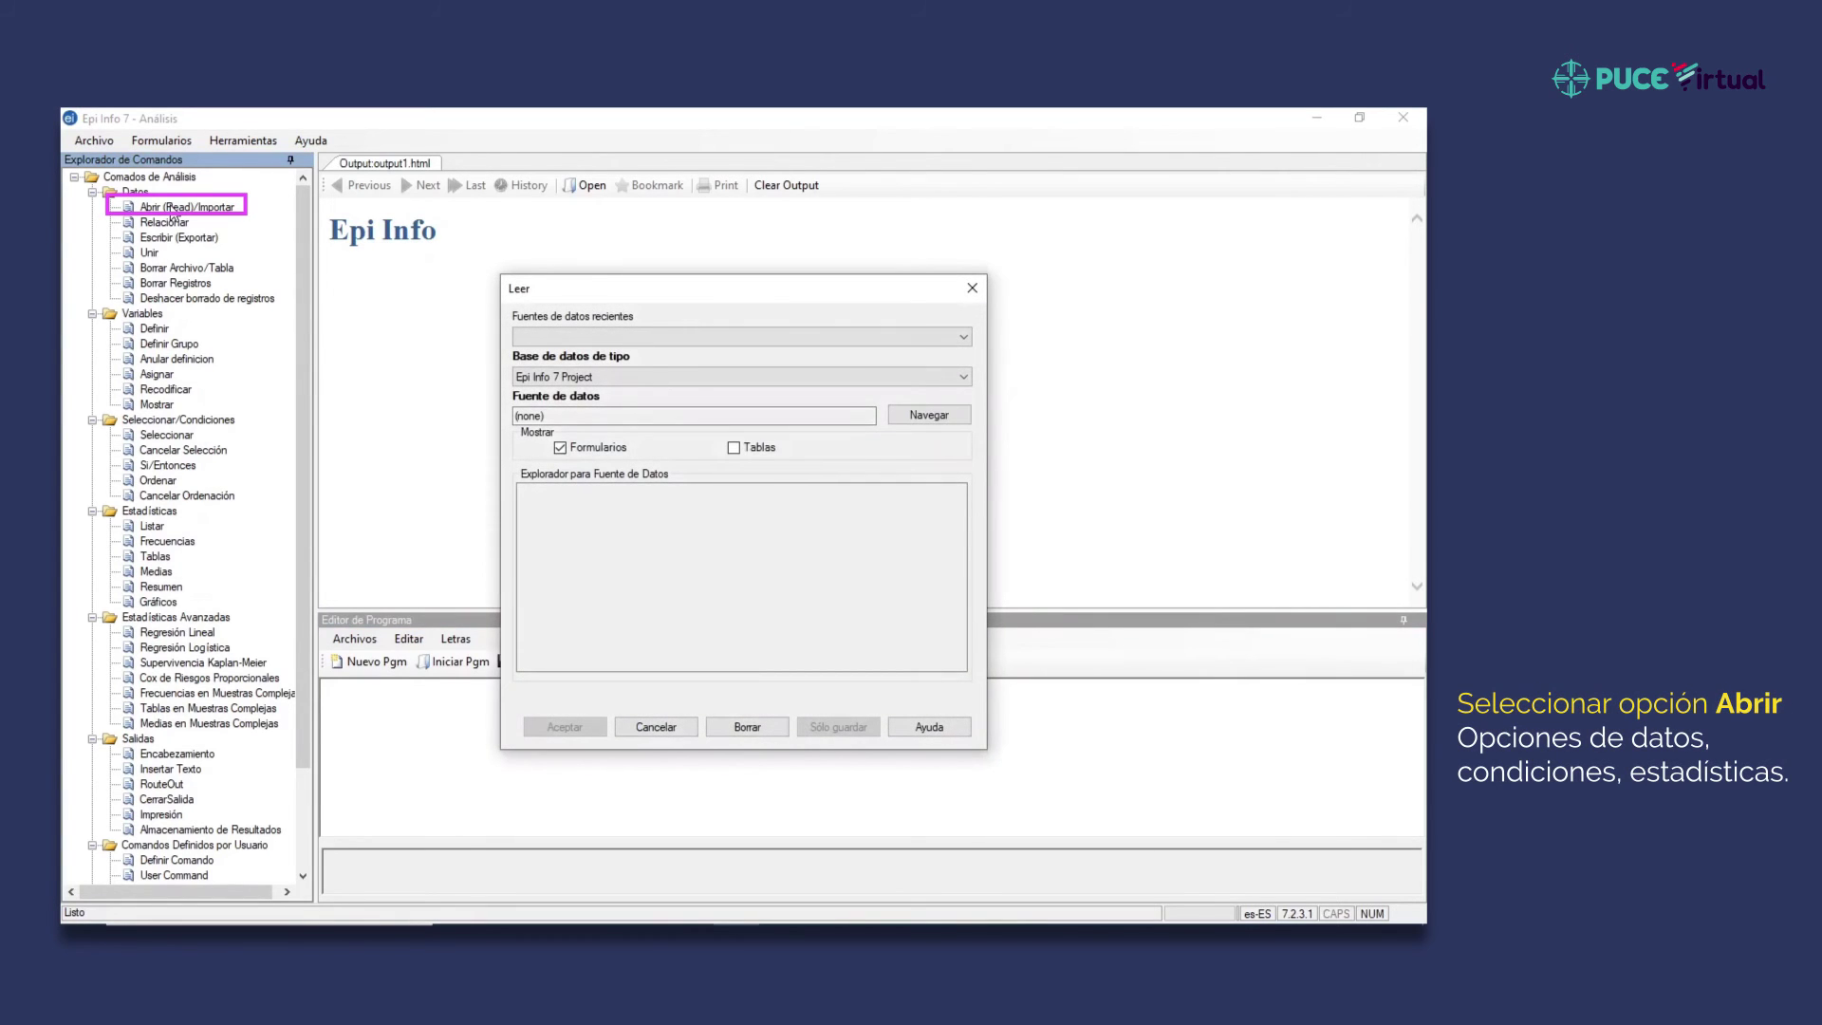
- Load sheet Hoja1$ of Riesgo Adolescentes ENSANUT from the EPI INFO documents folder as a Microsoft Excel 97-2003 Workbook (.xls)
left_click(966, 380)
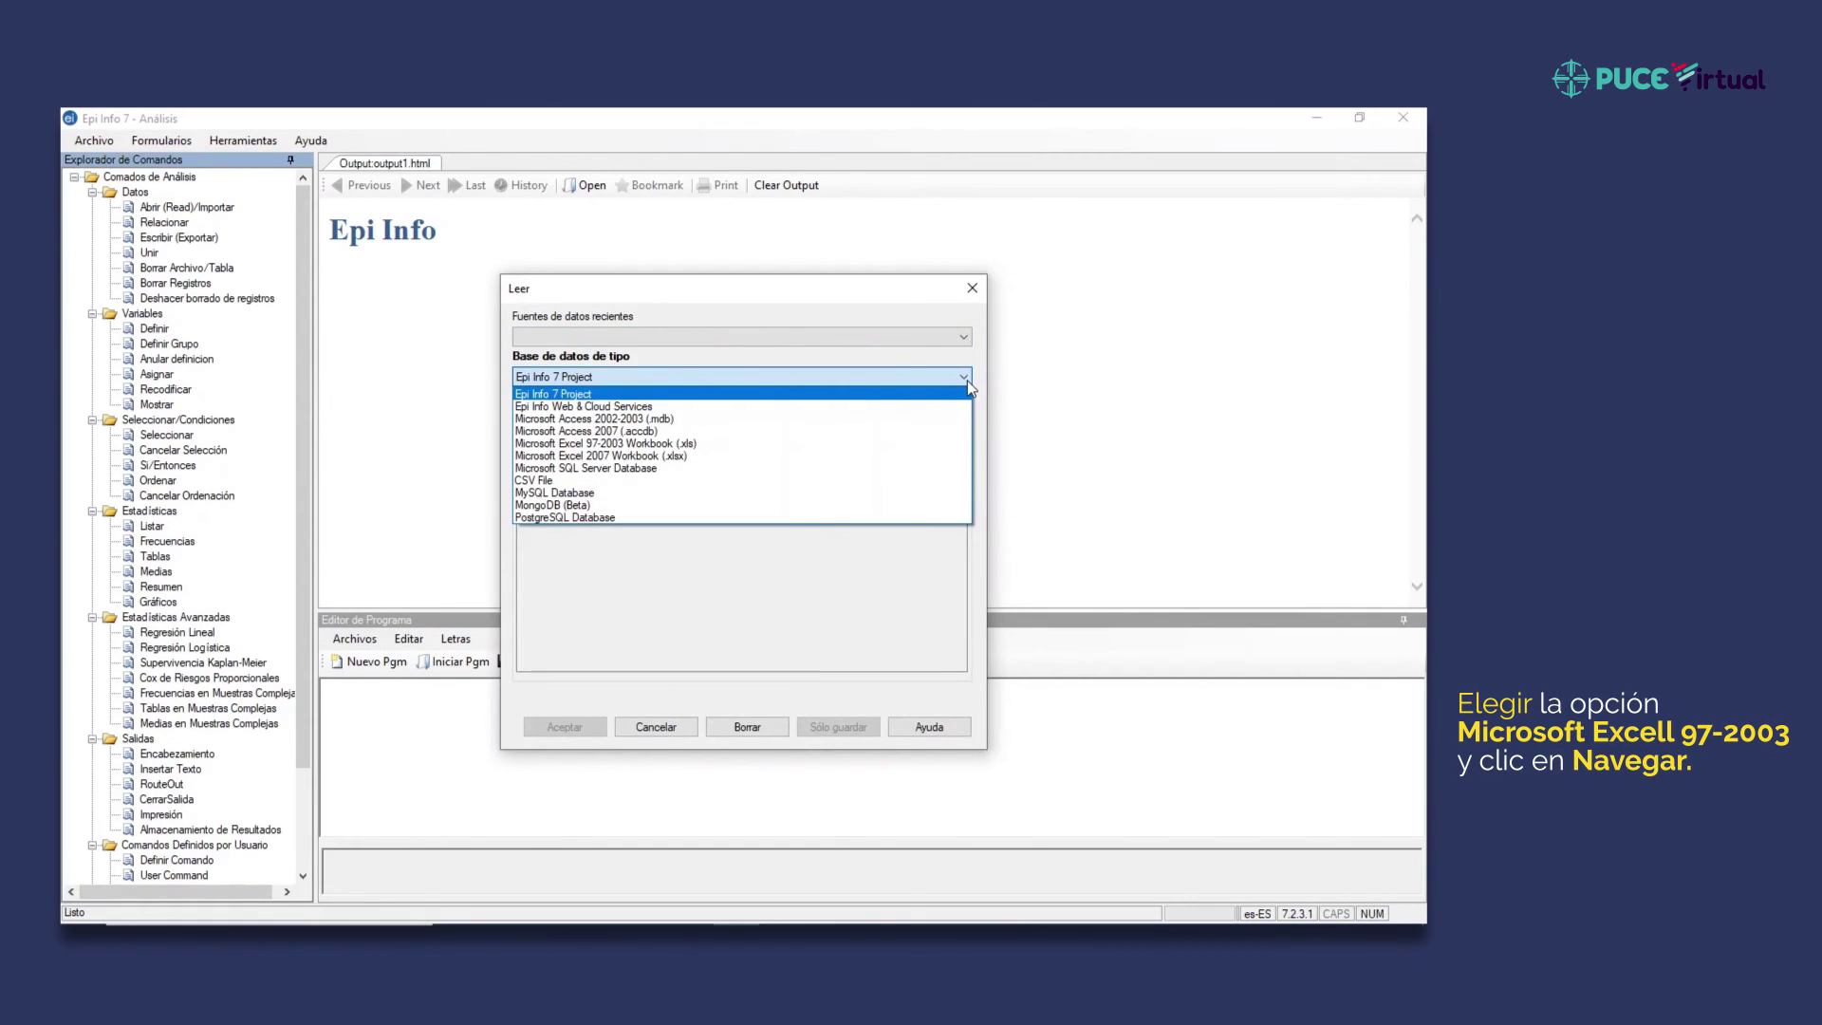
left_click(679, 443)
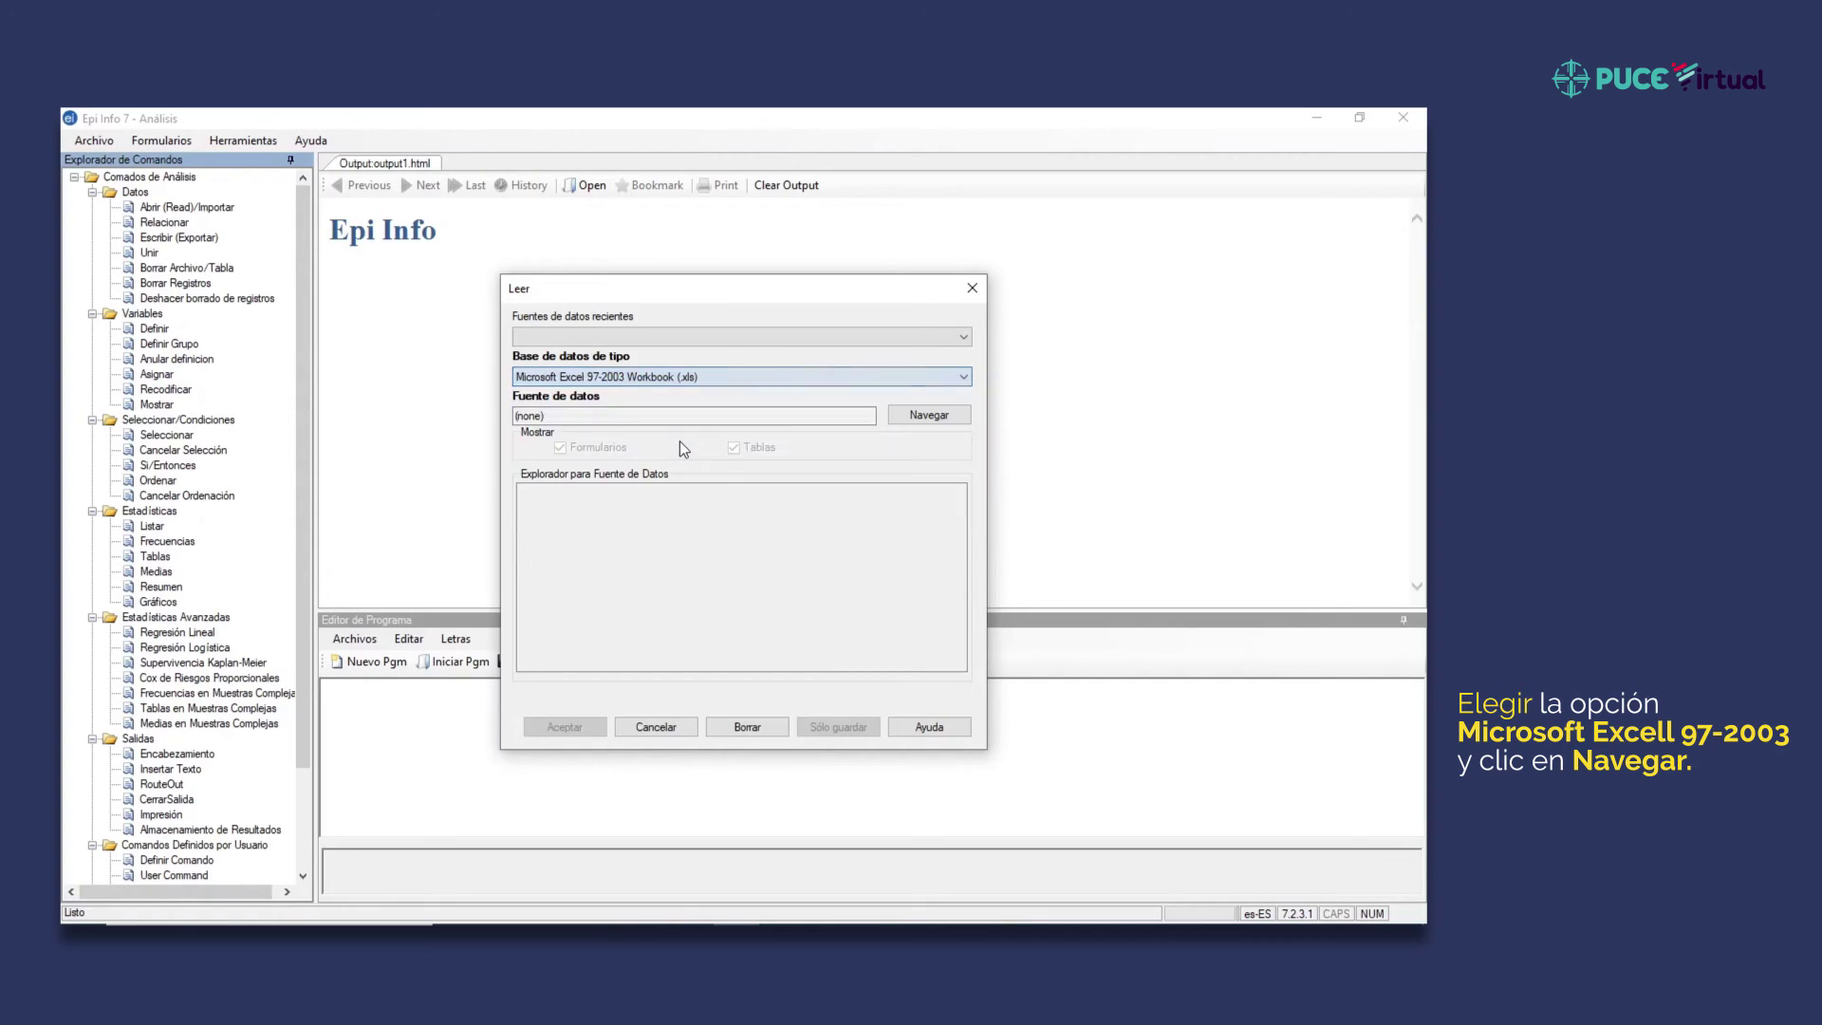
left_click(929, 415)
left_click(919, 504)
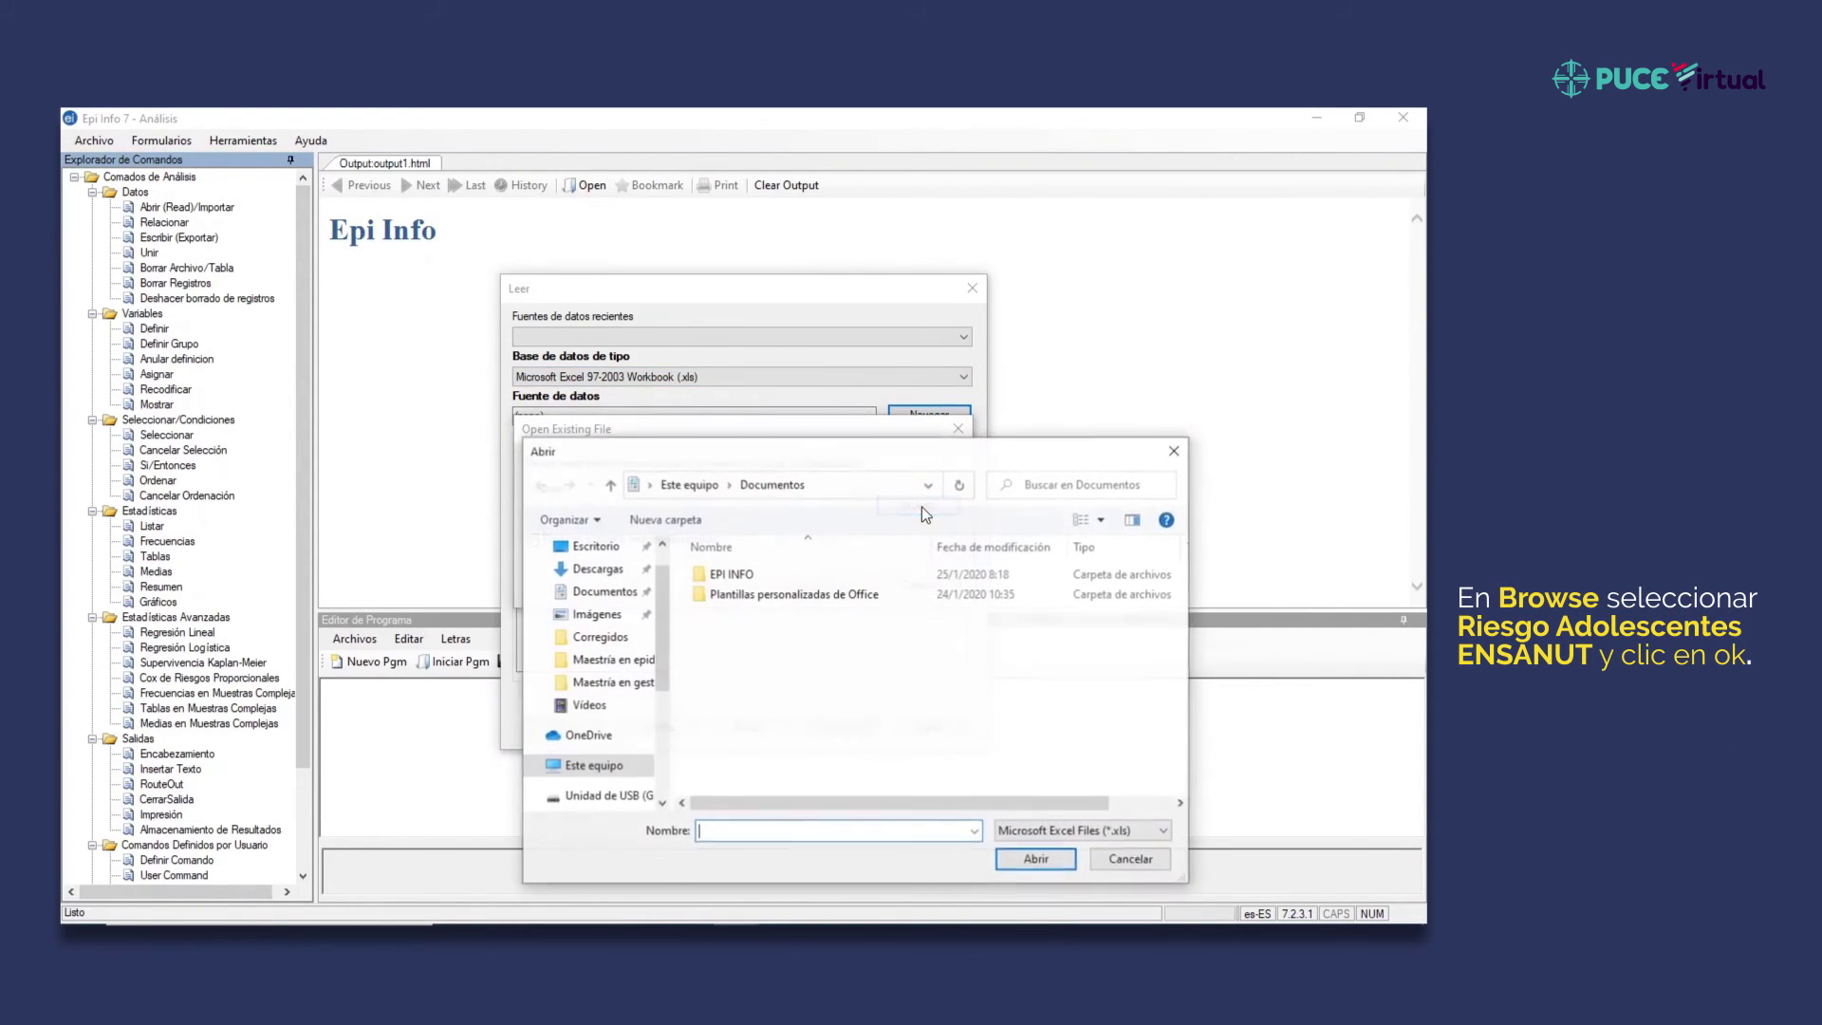
double_click(755, 573)
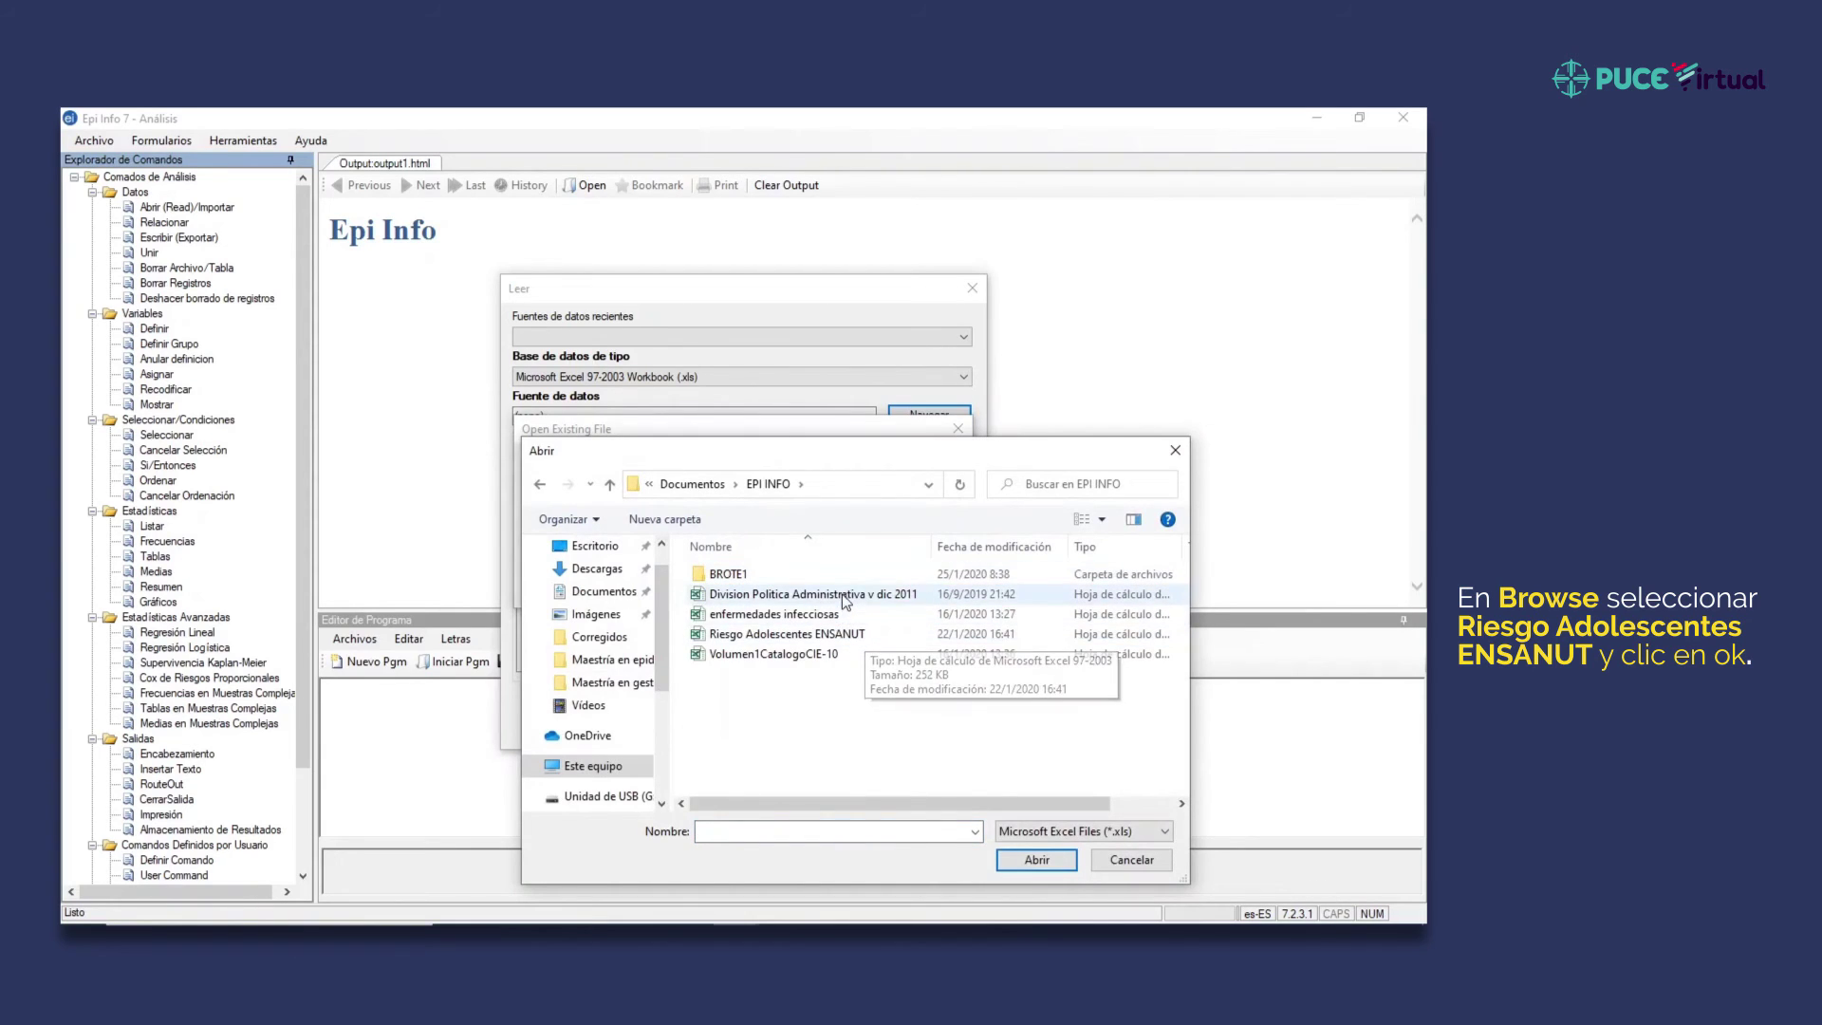
left_click(841, 636)
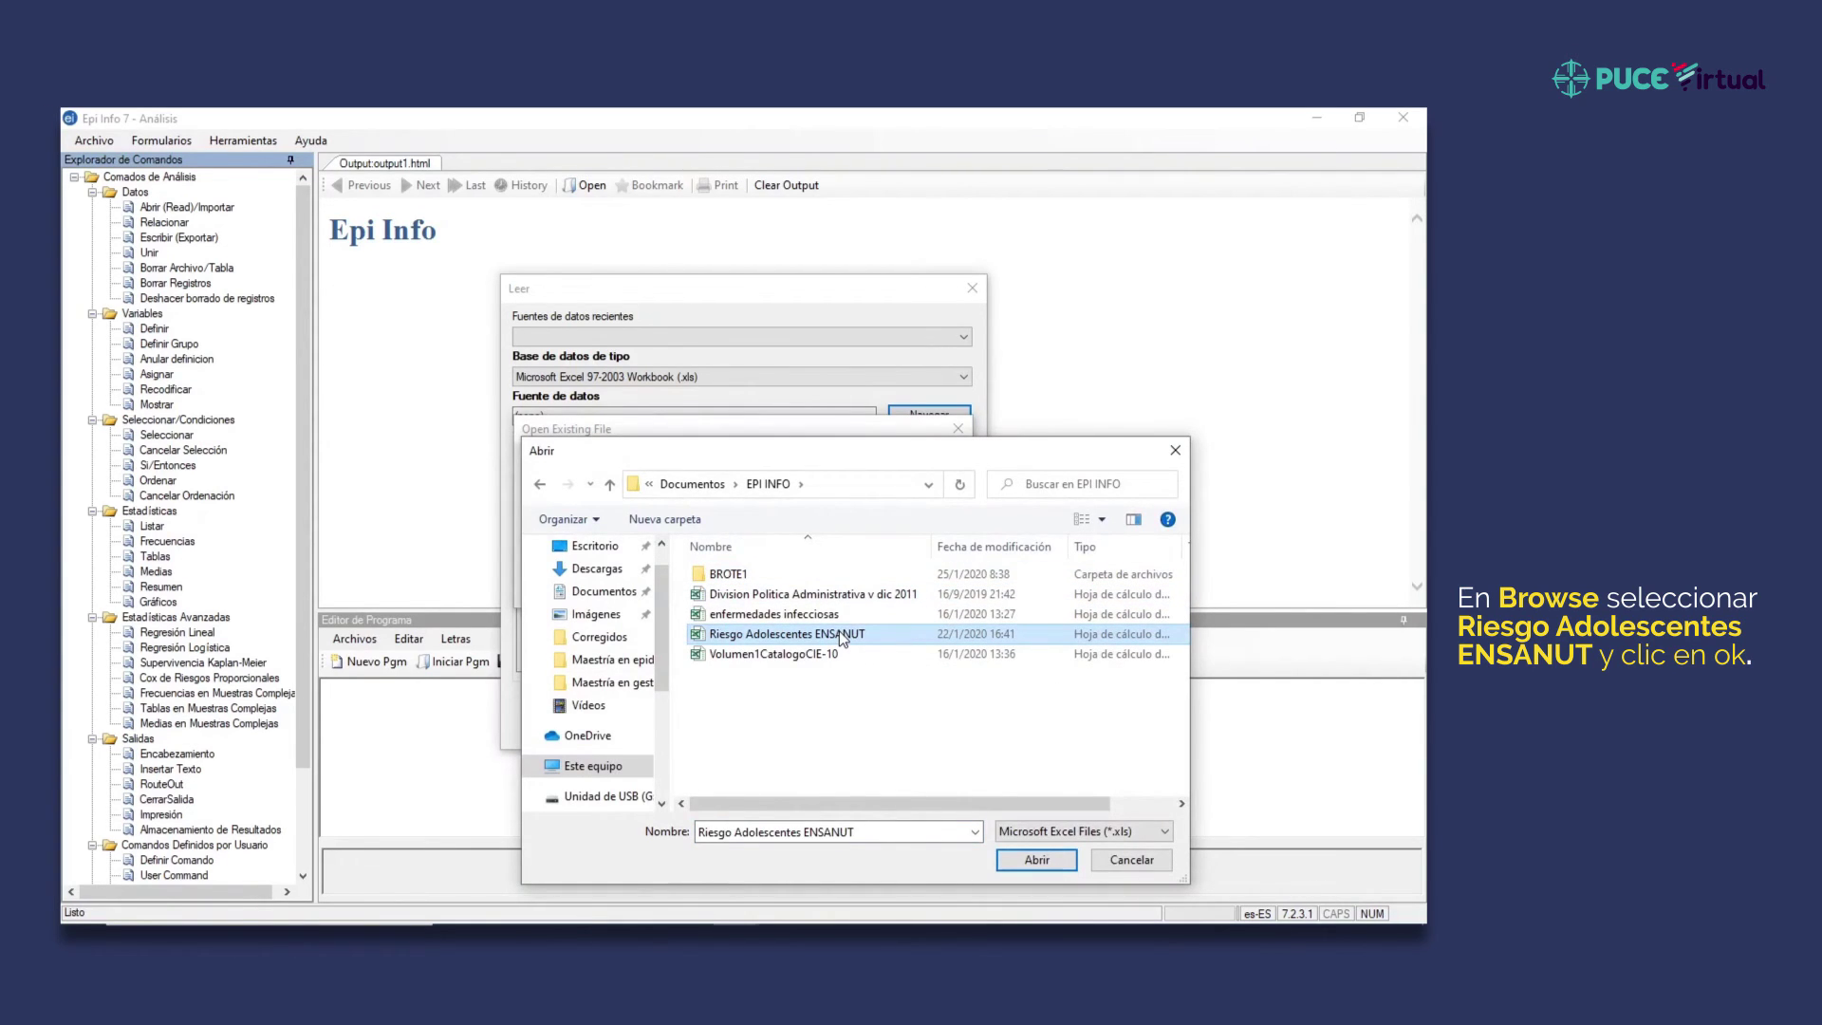
double_click(841, 636)
left_click(833, 592)
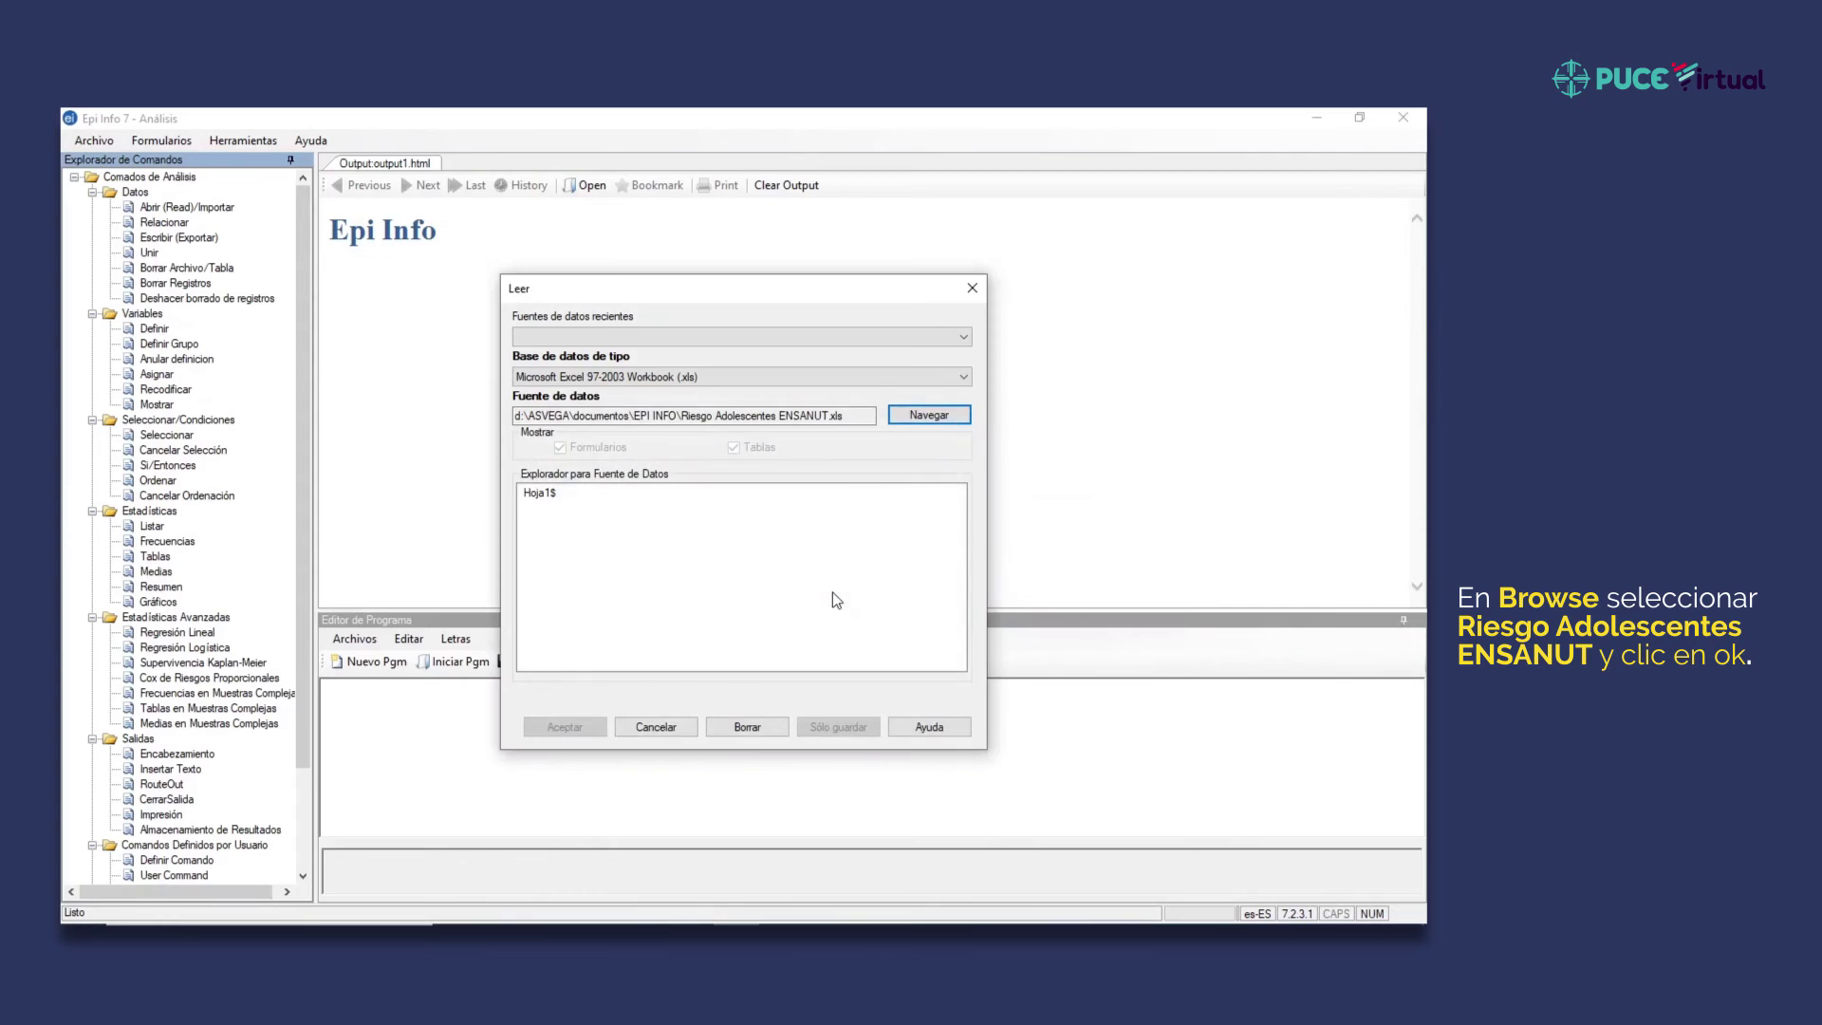
left_click(558, 494)
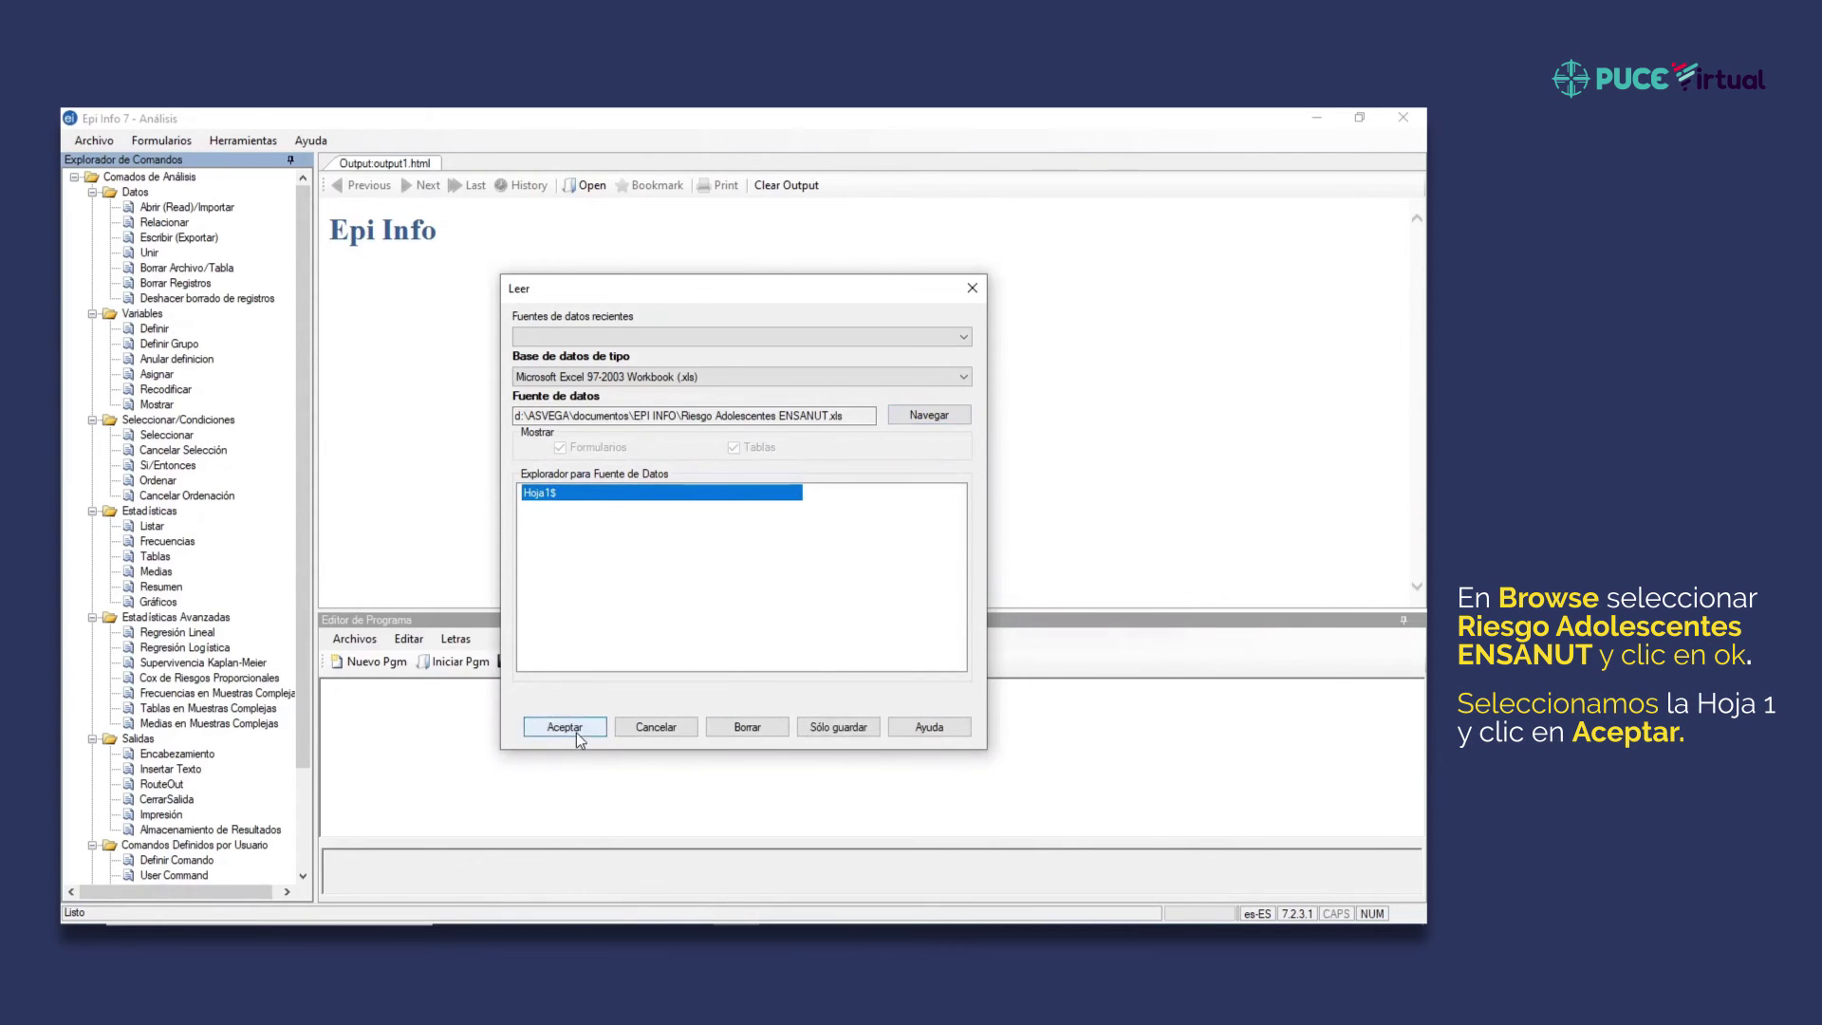
left_click(576, 729)
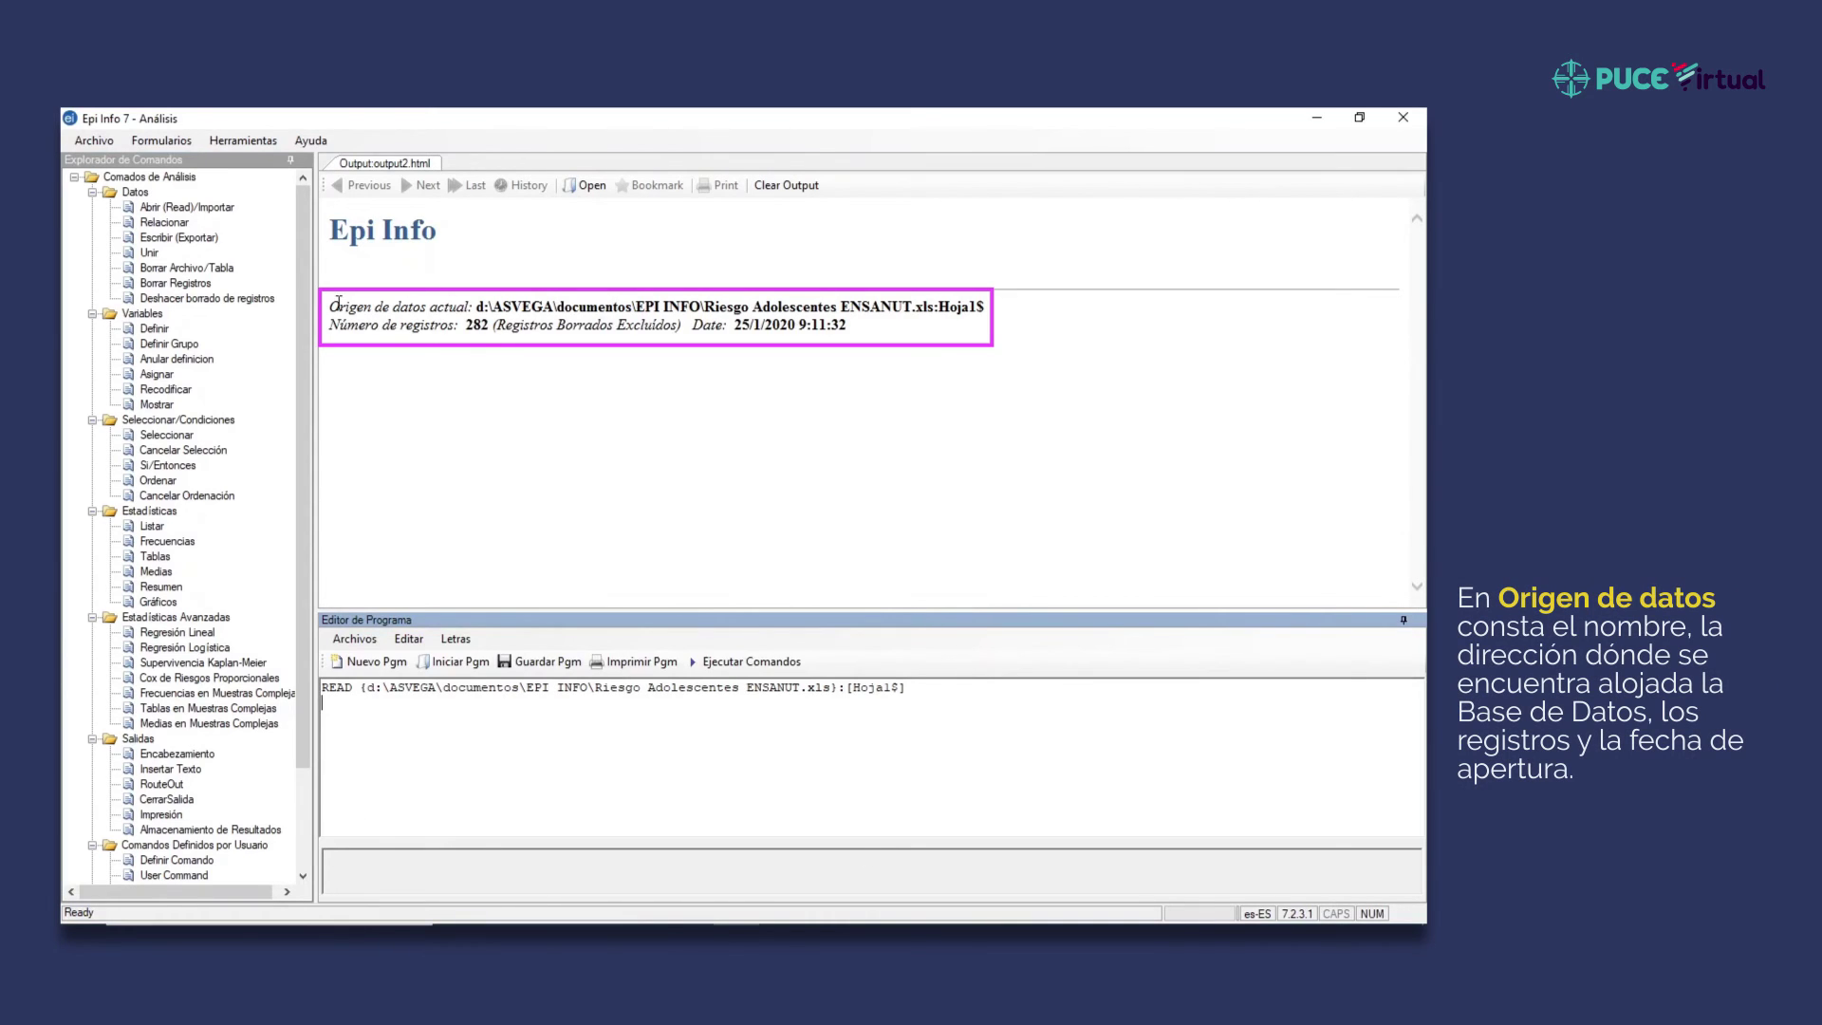
- Examine the output's data source path, number of records and opening date for the imported database
left_click_drag(329, 306, 635, 307)
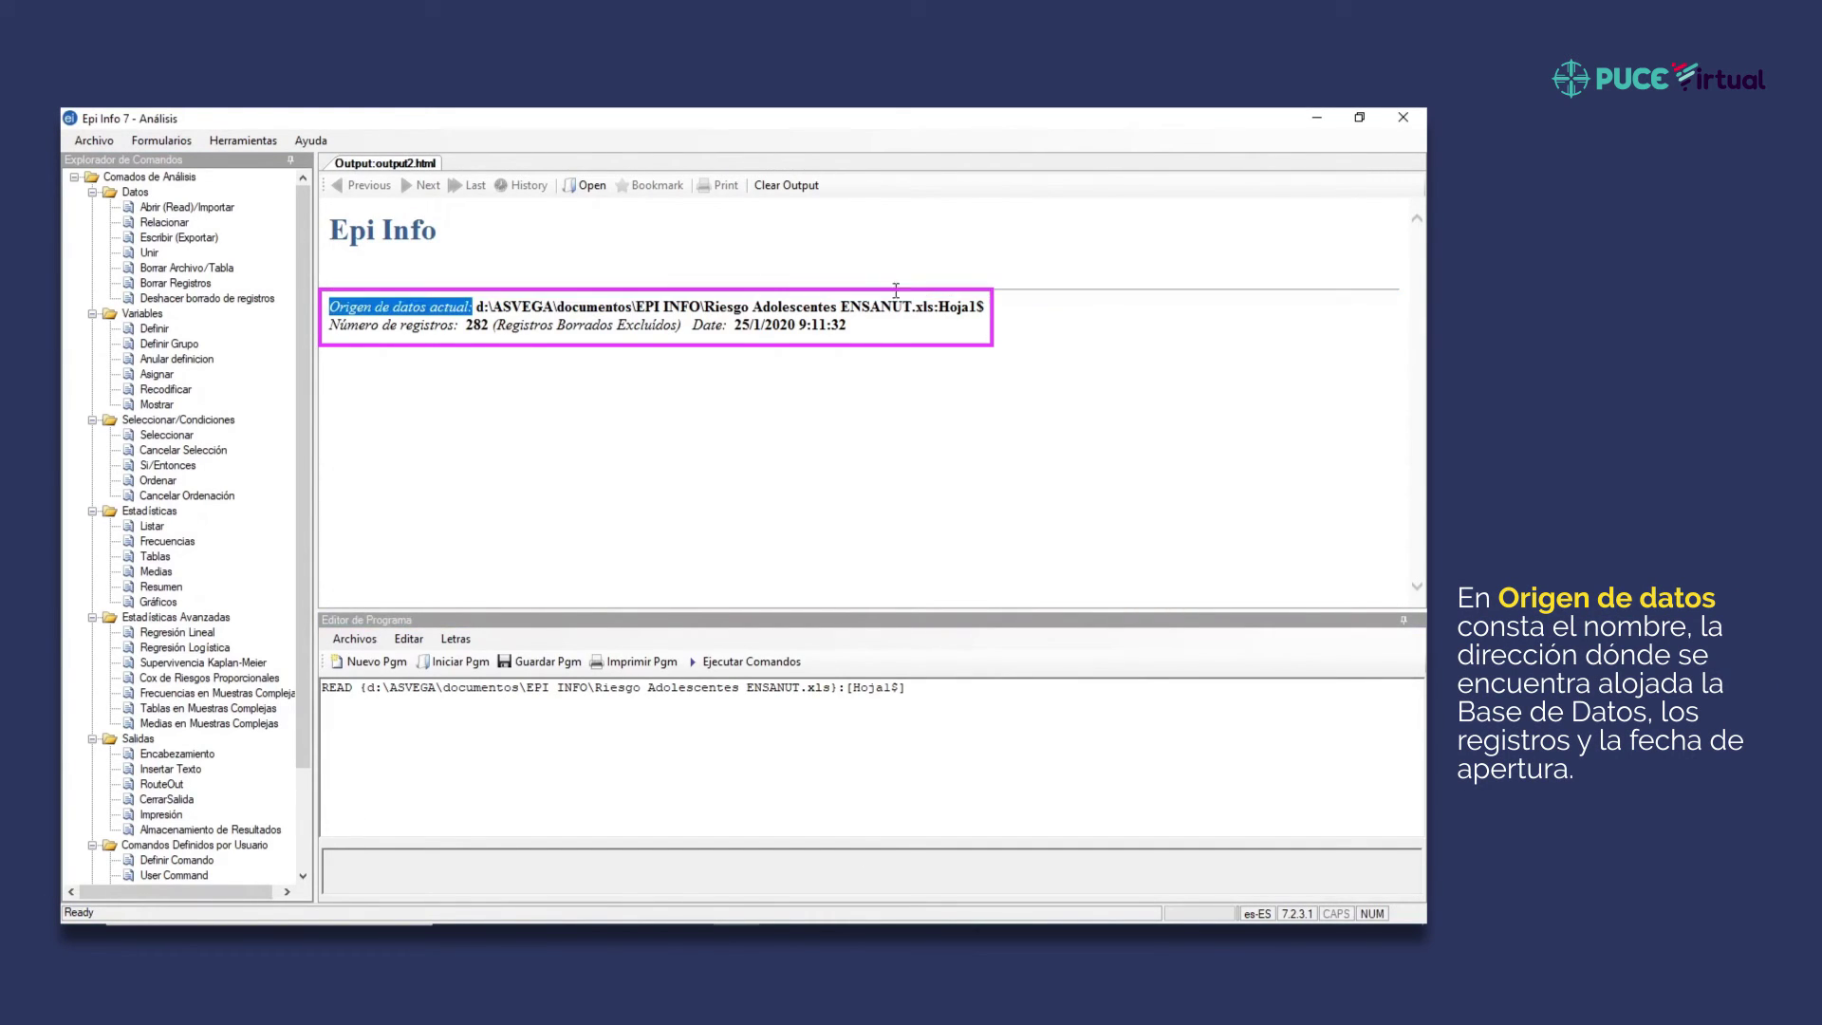
left_click_drag(476, 306, 550, 360)
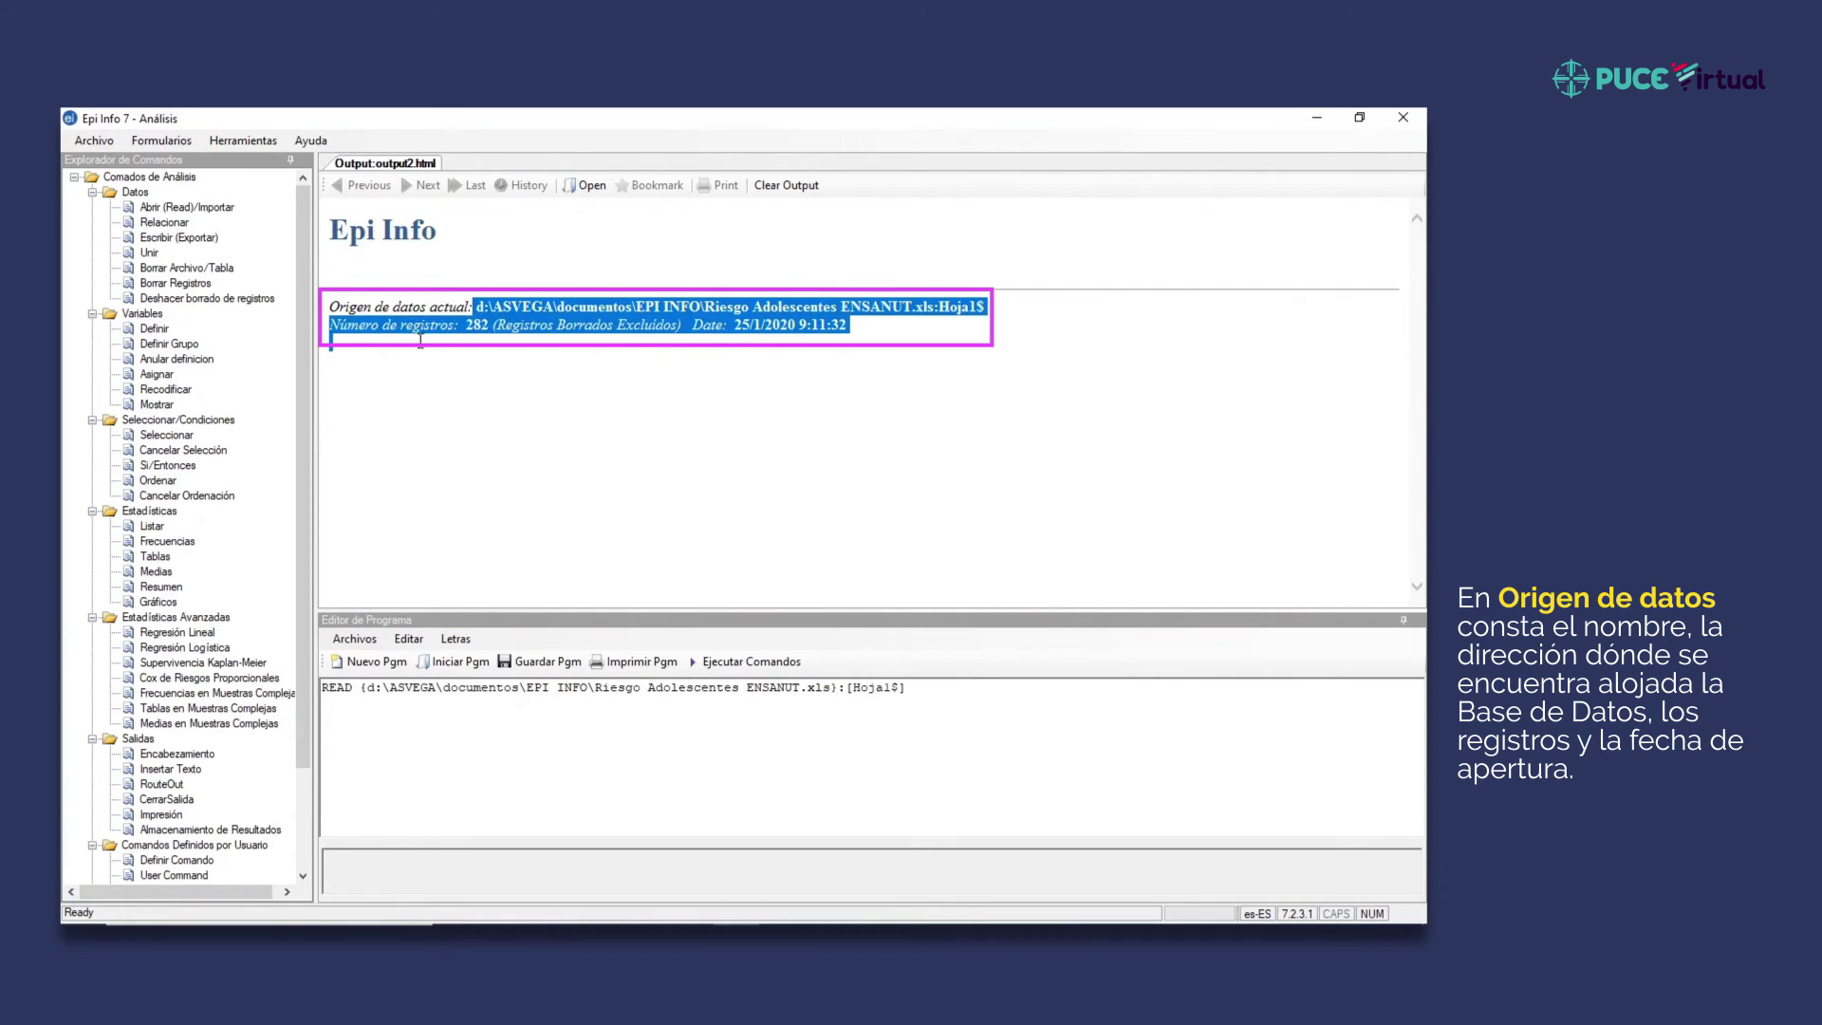
left_click(489, 339)
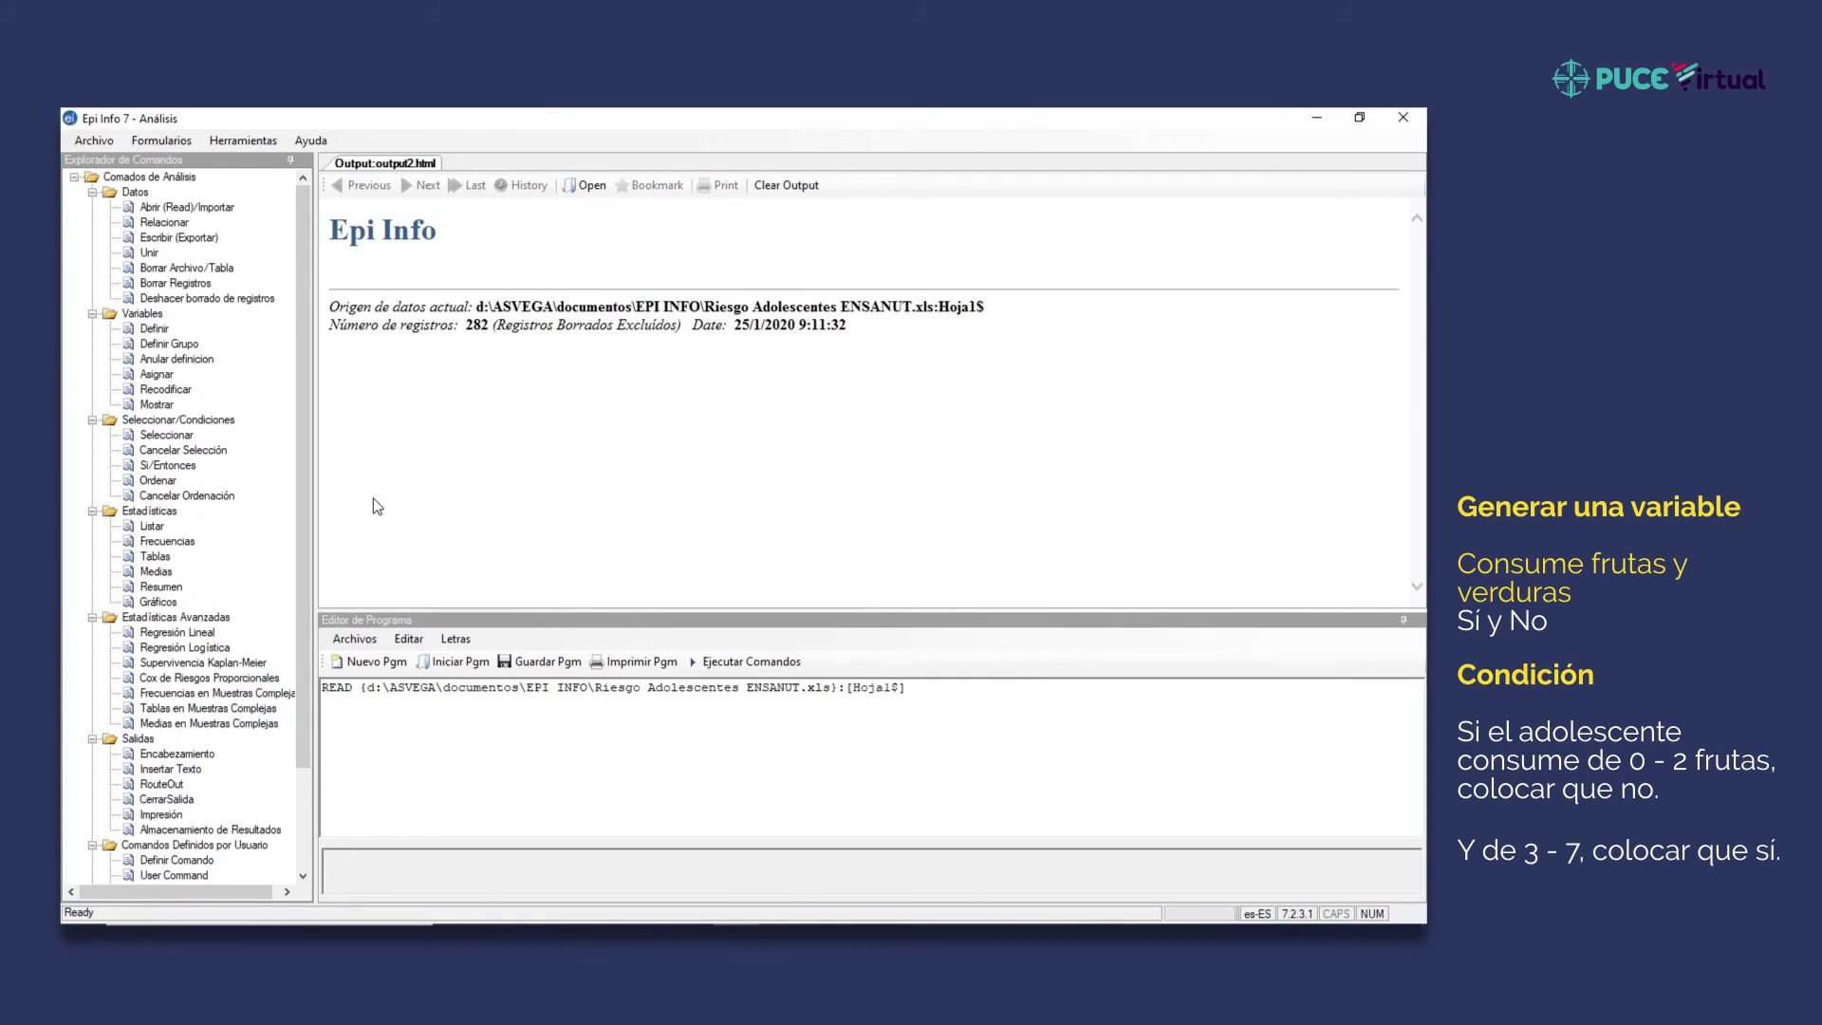
- Define a variable named frutas with Estándar scope and the variable type Number
double_click(208, 325)
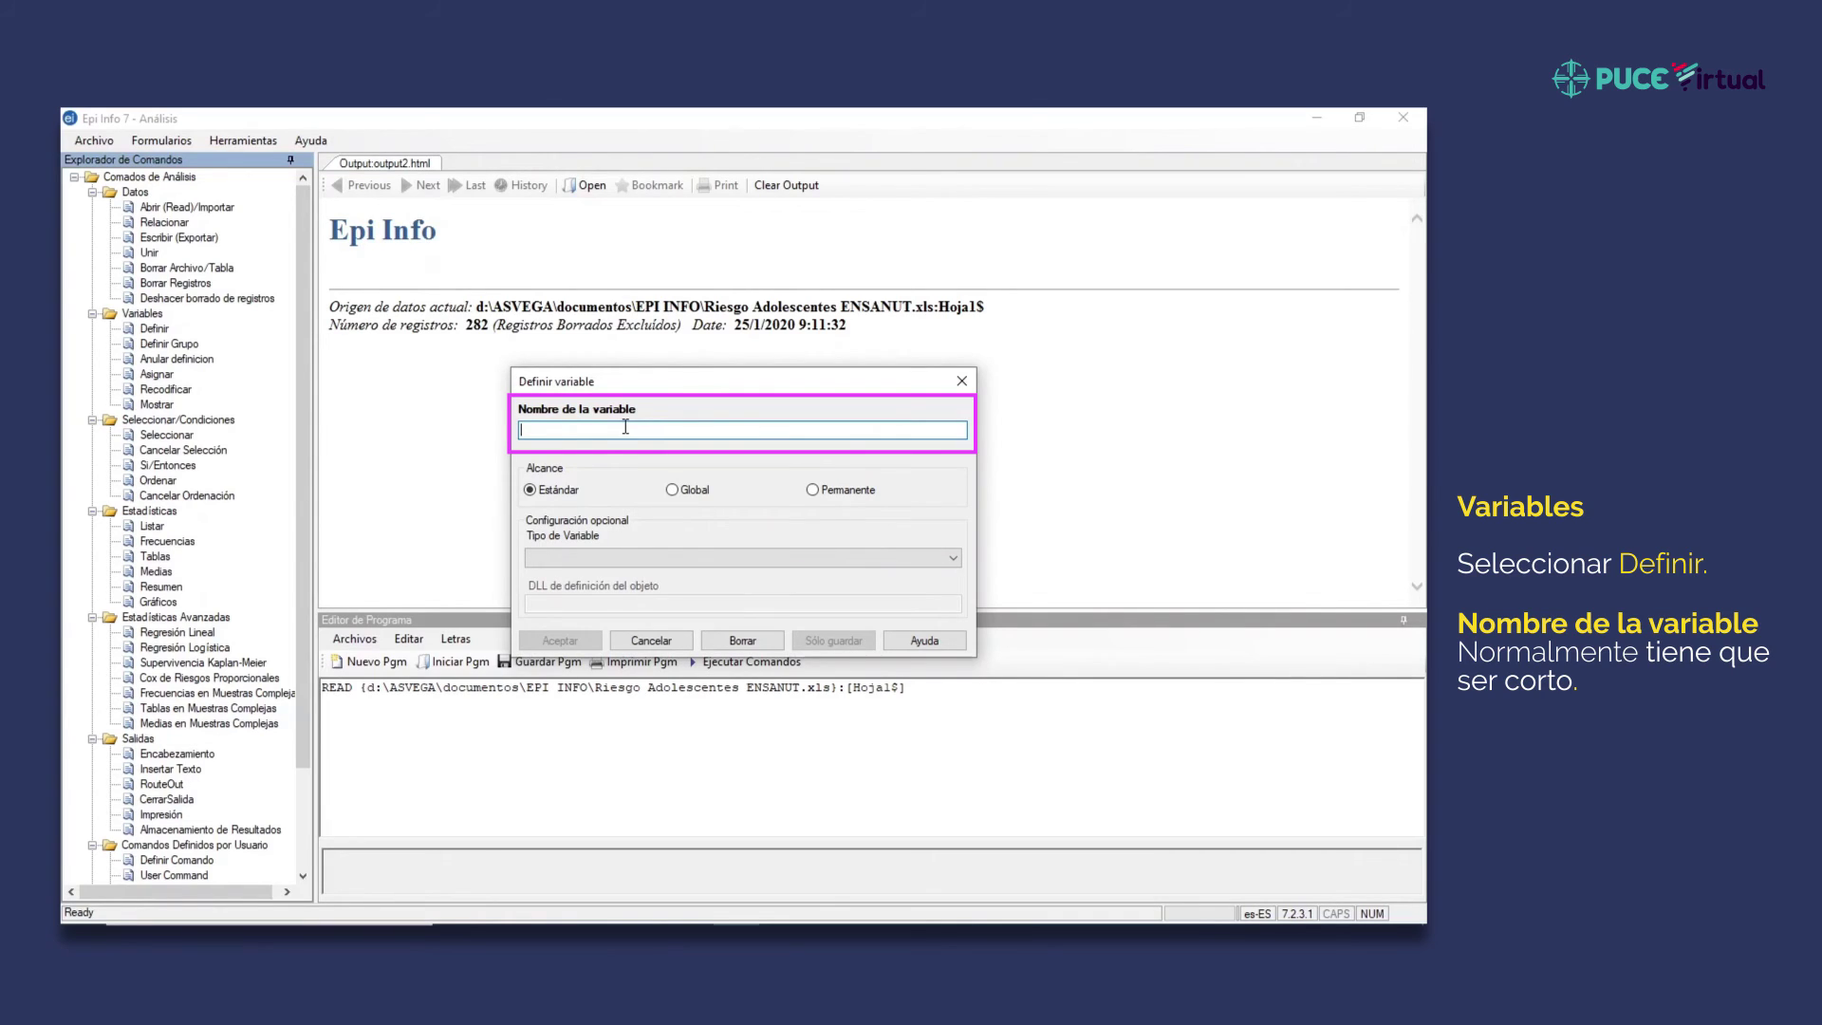
type("frutas")
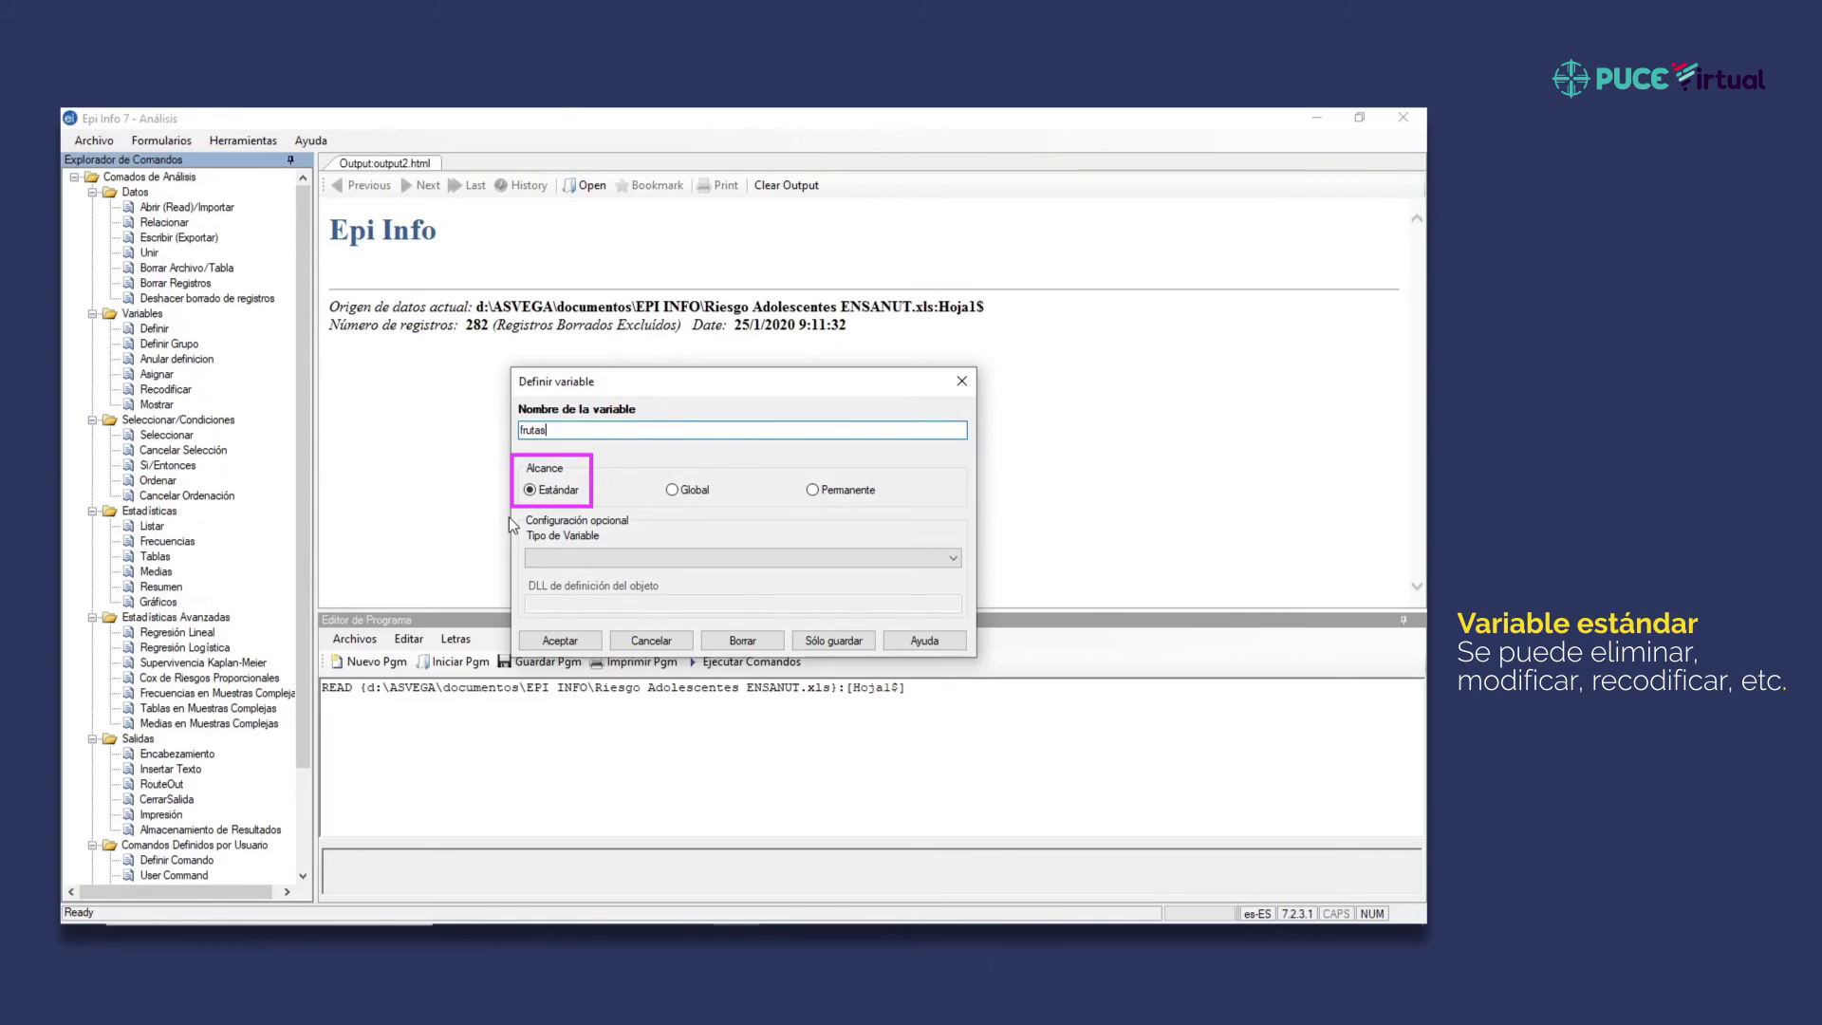
left_click(556, 560)
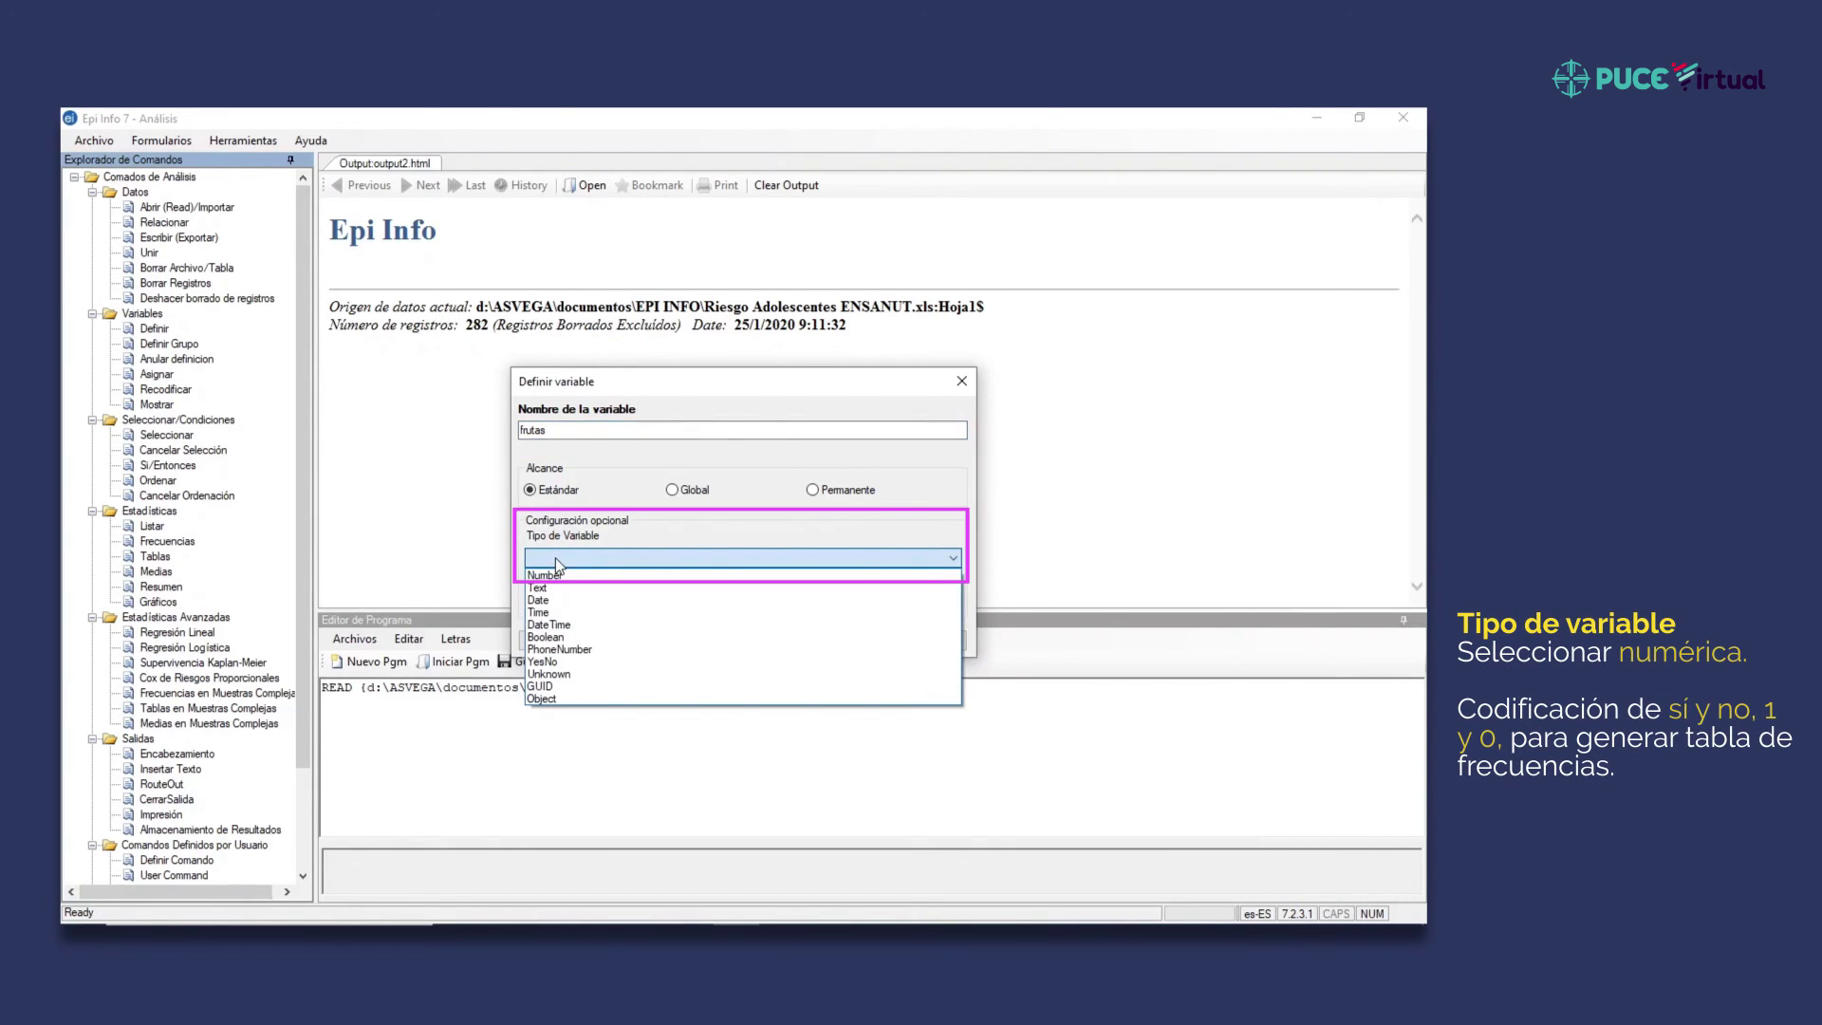
left_click(557, 575)
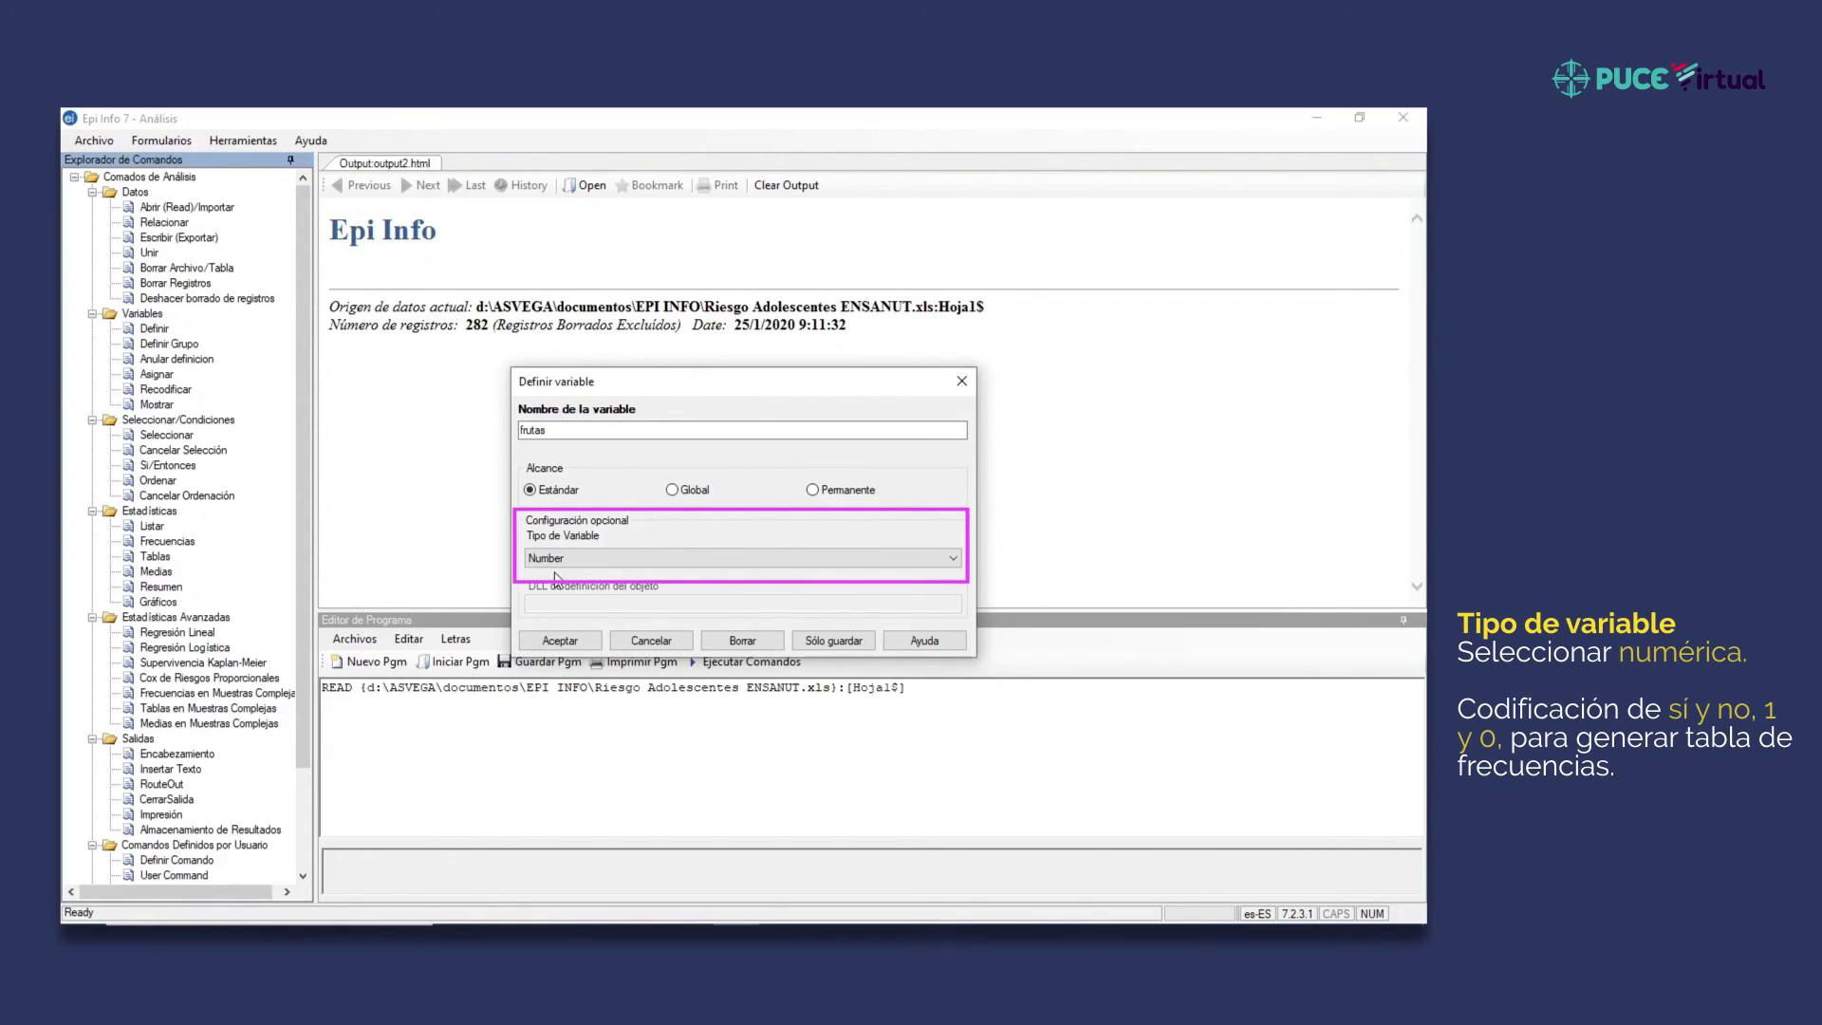
left_click(550, 648)
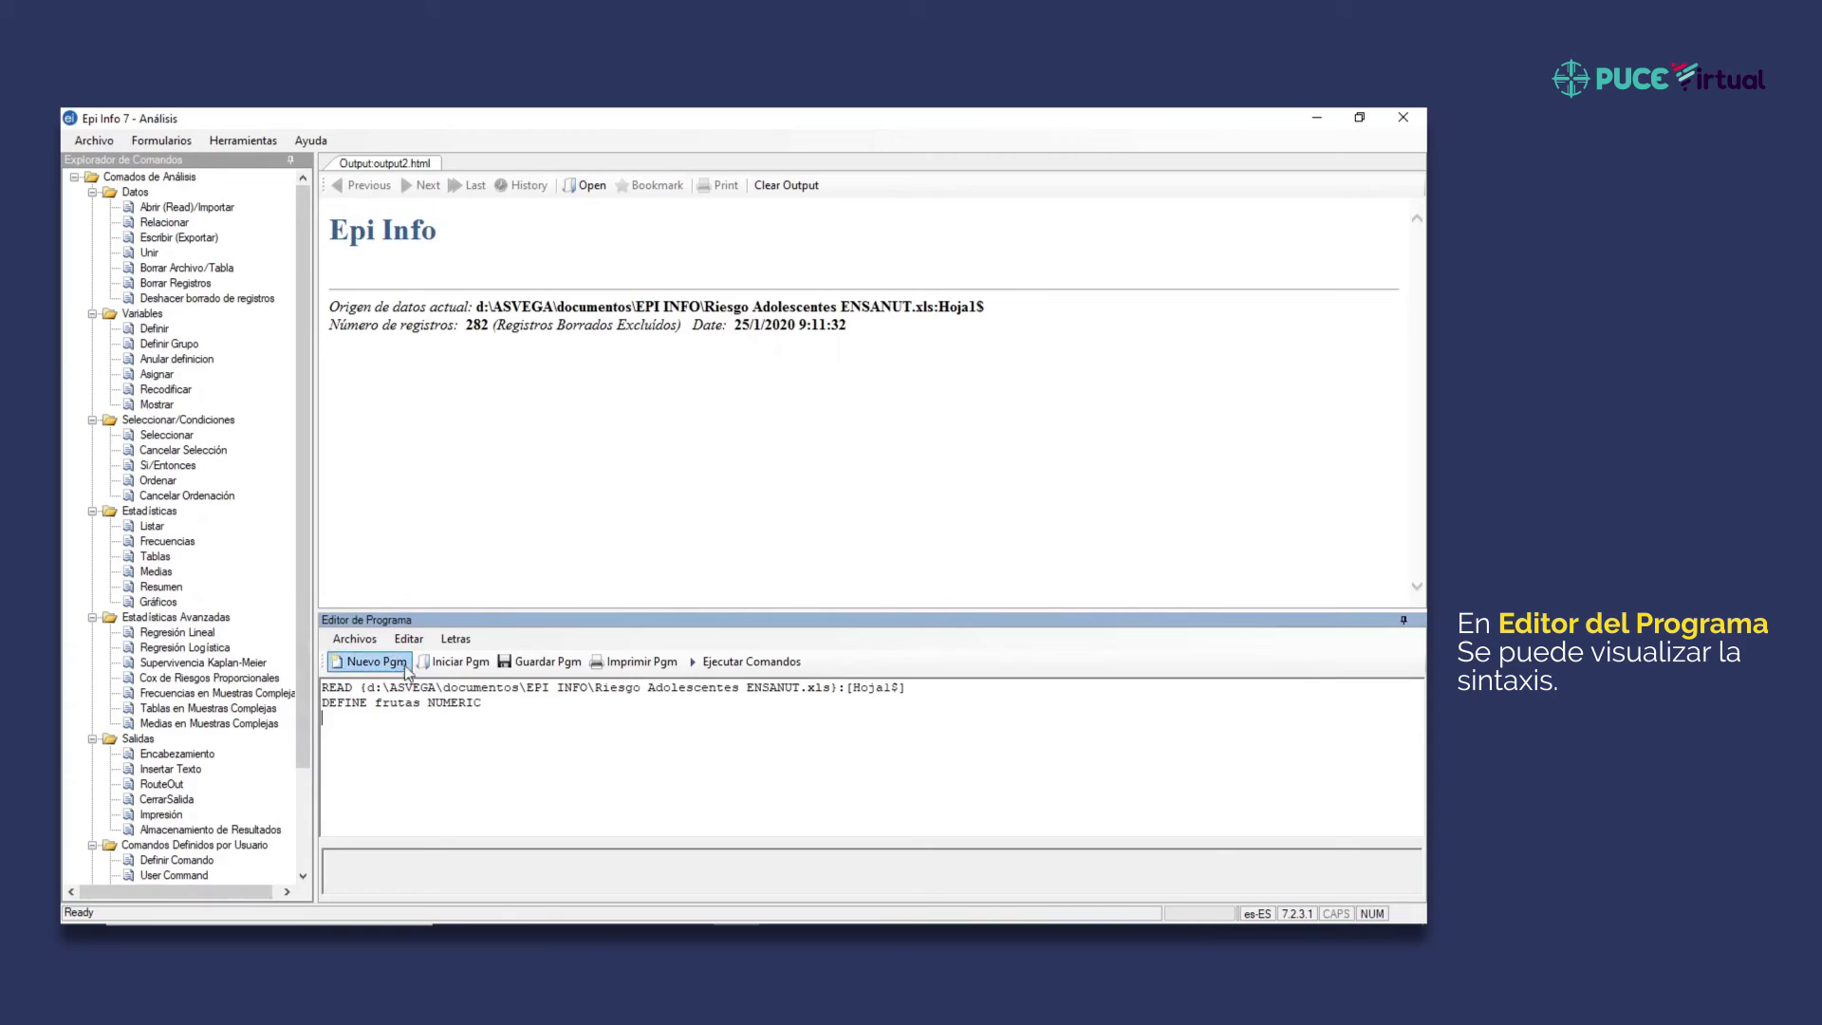
- Review the generated DEFINE statement for frutas in the program editor
left_click_drag(322, 703, 489, 704)
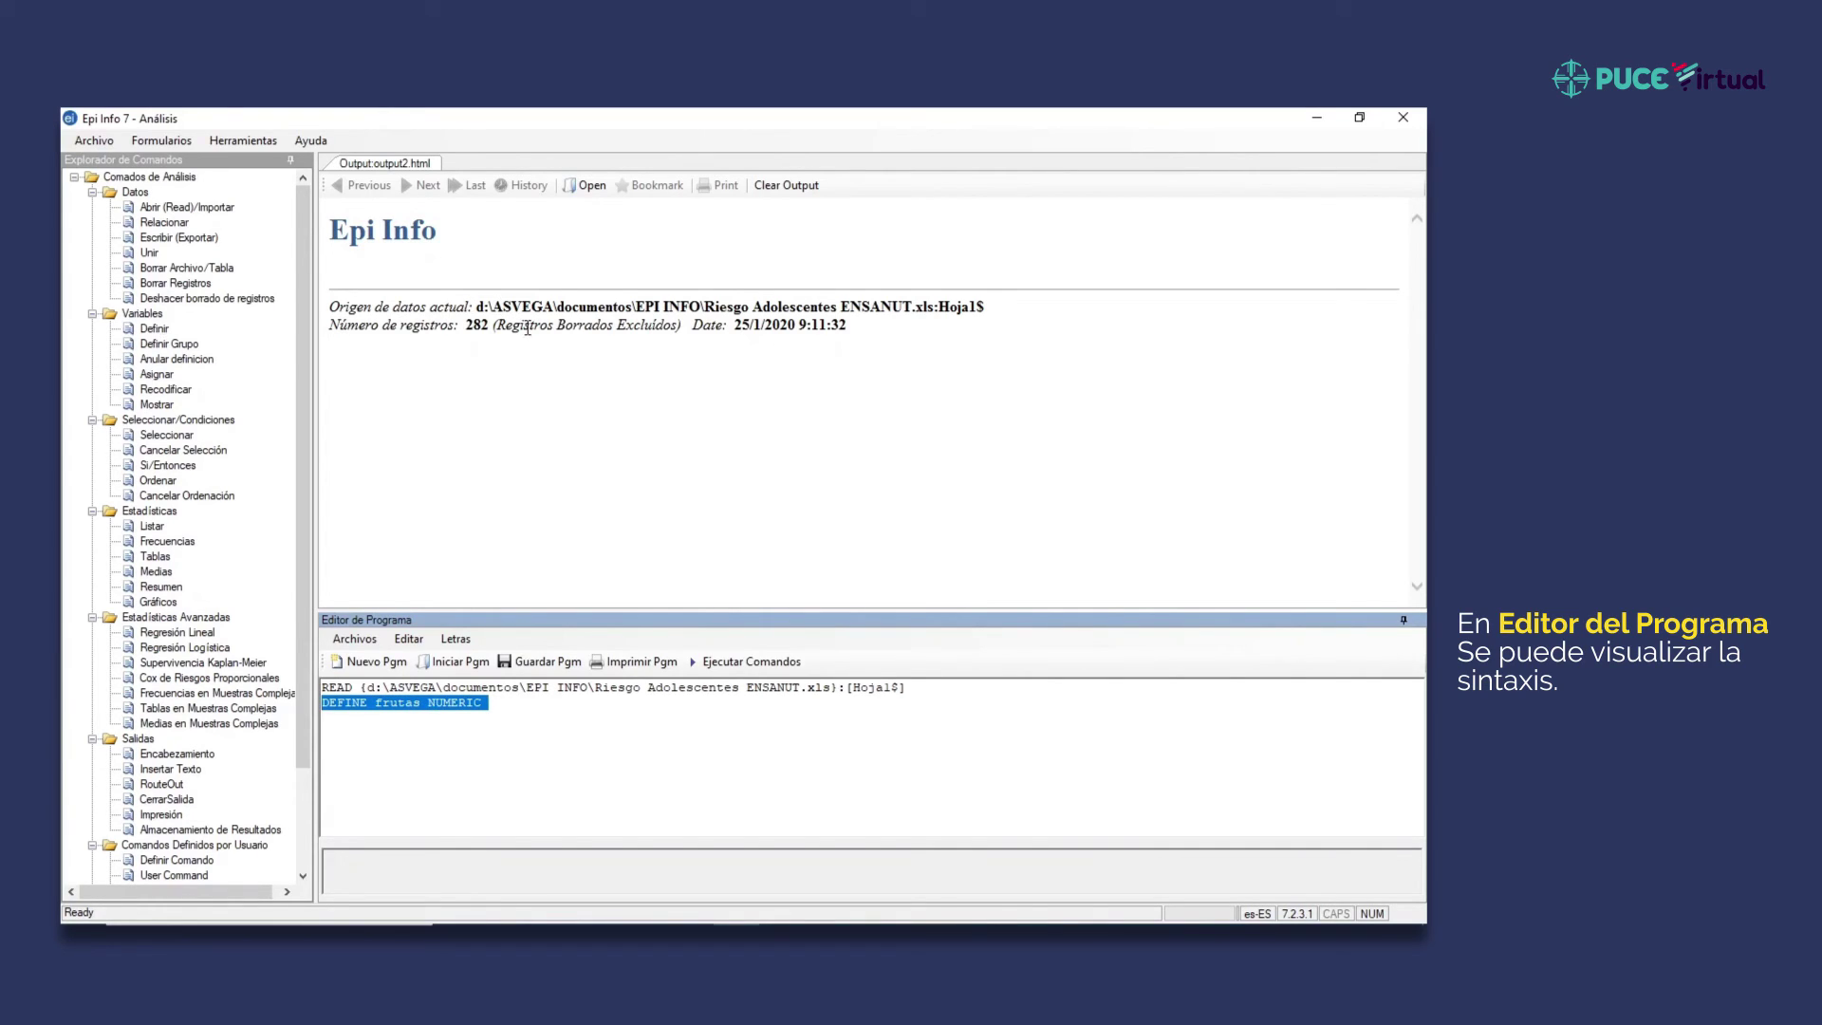
left_click(365, 701)
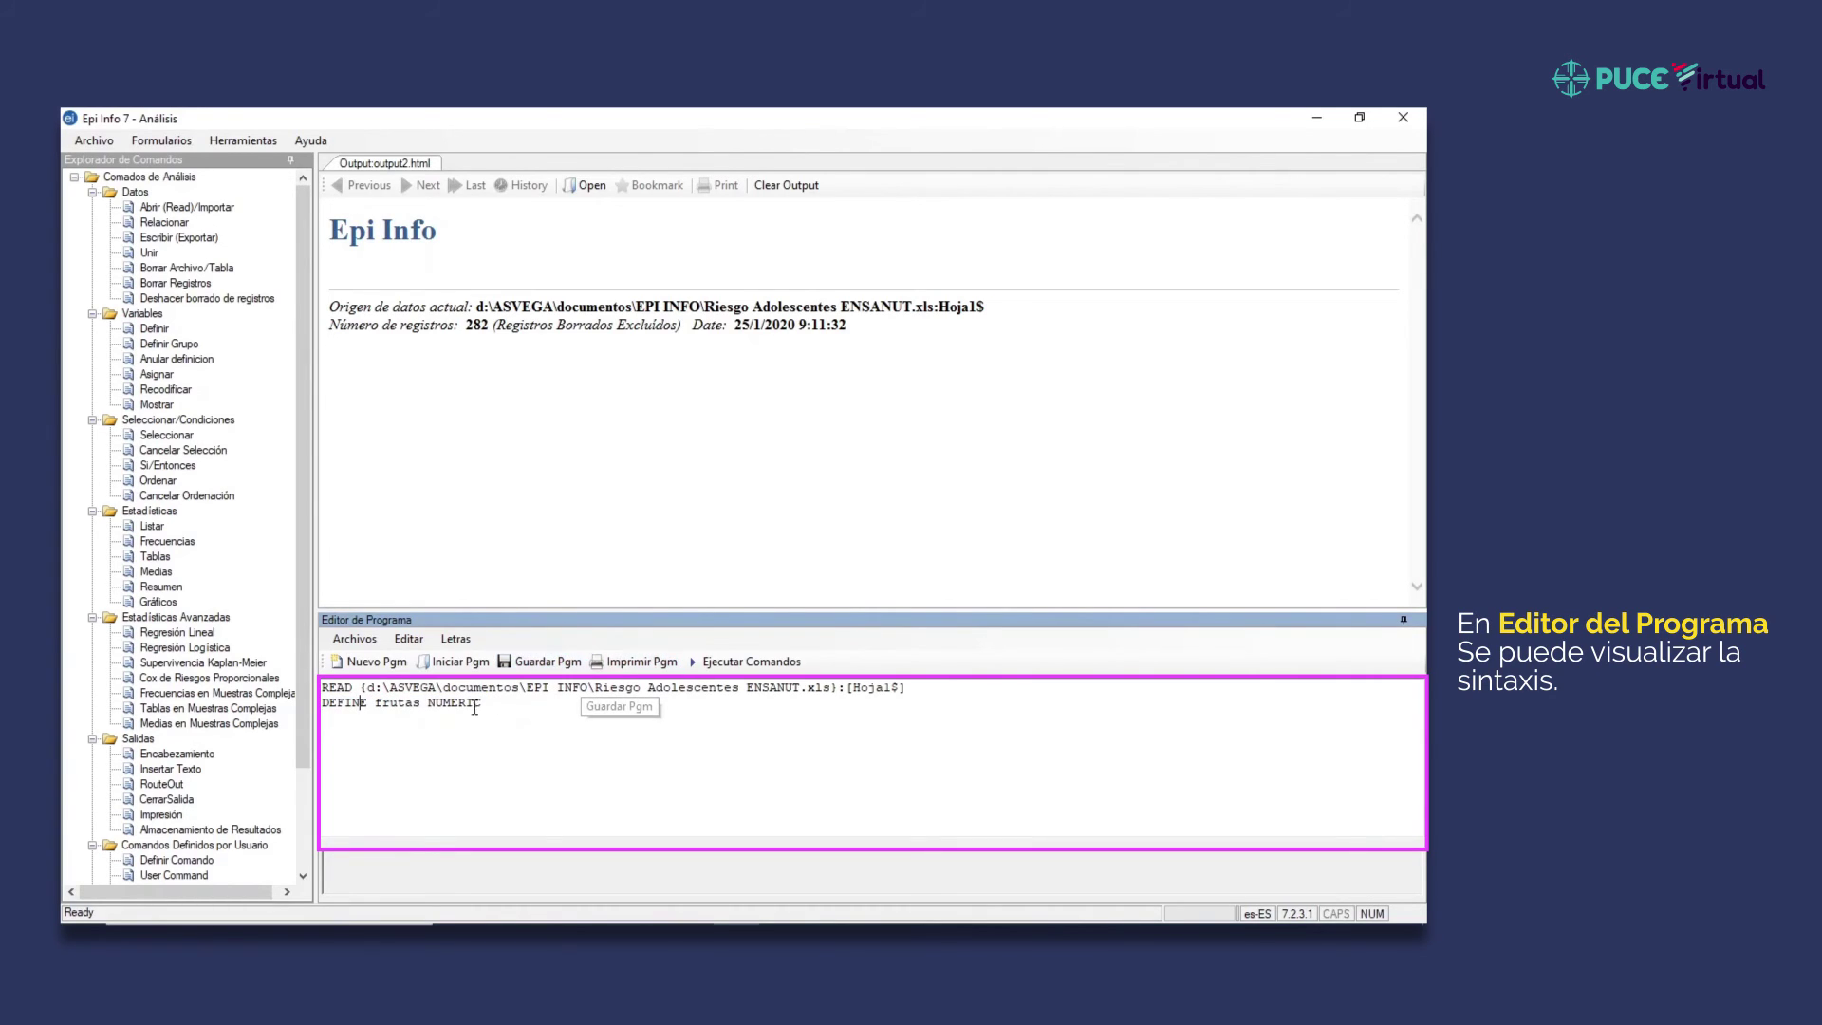
left_click(505, 705)
- Start the Recodificar command with f4_s4_402 as the source variable and frutas as the destination
left_click(180, 390)
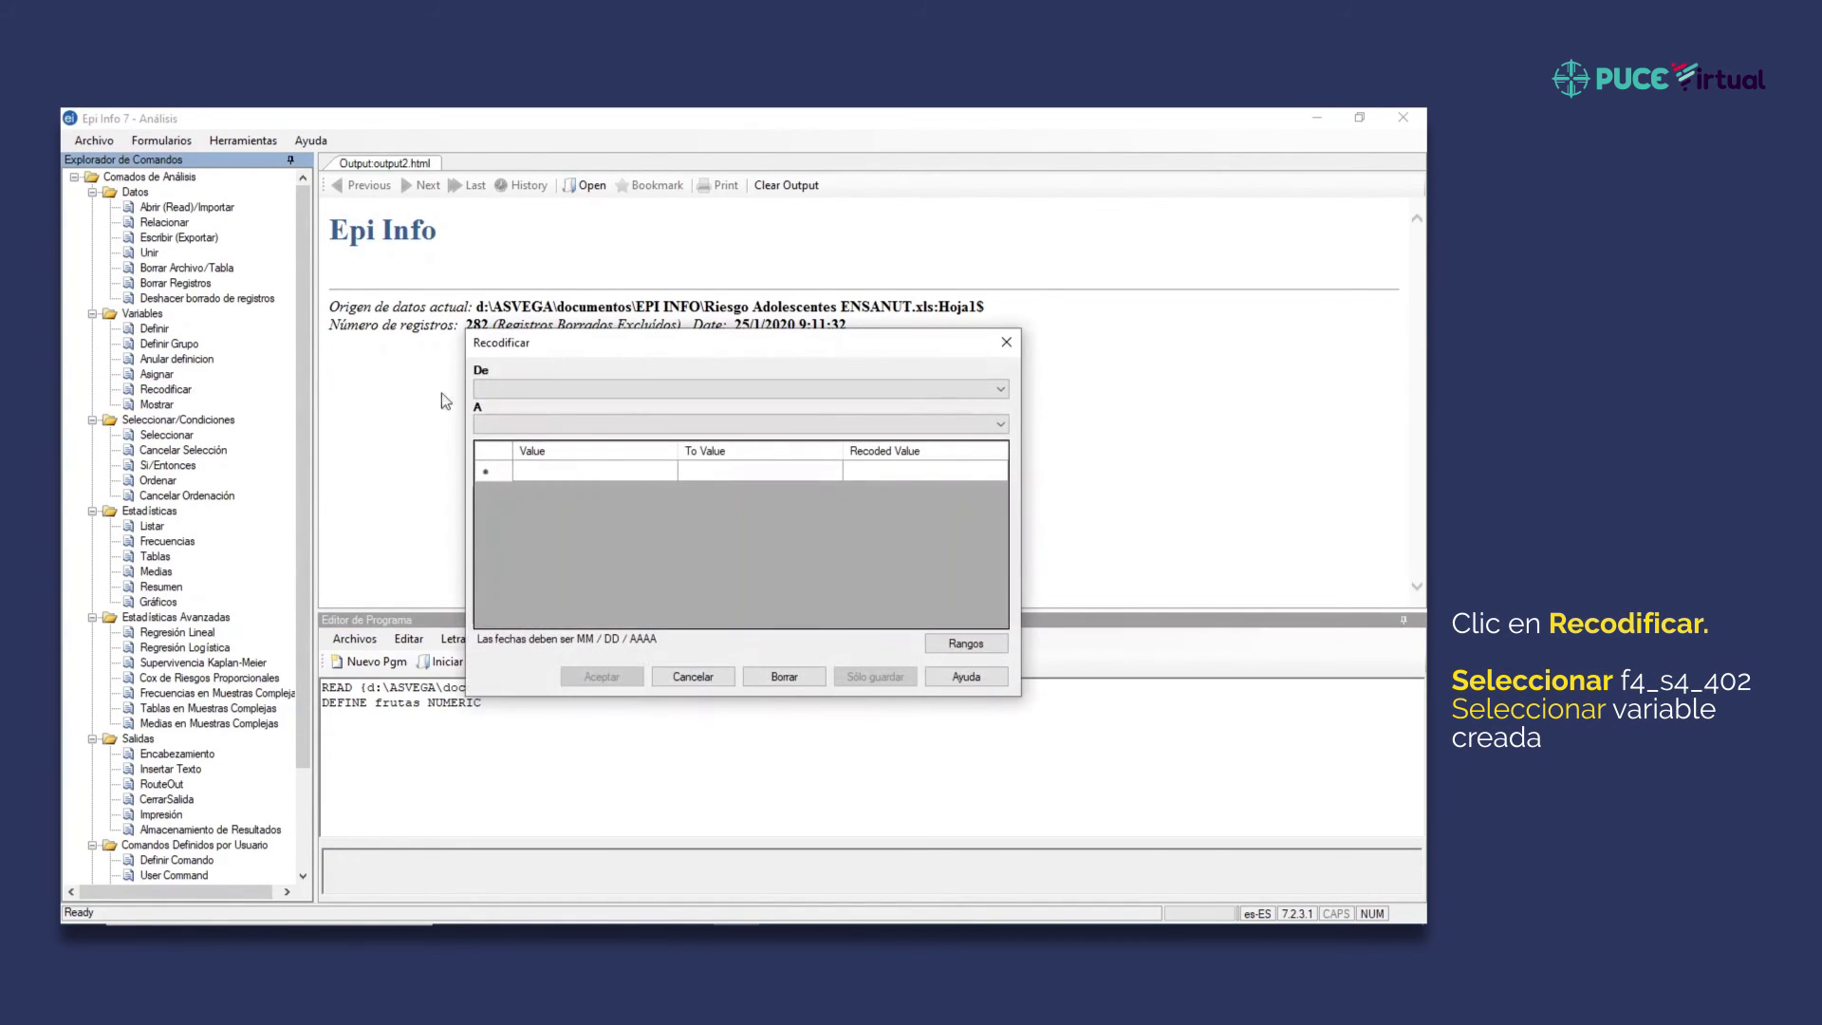
left_click(508, 390)
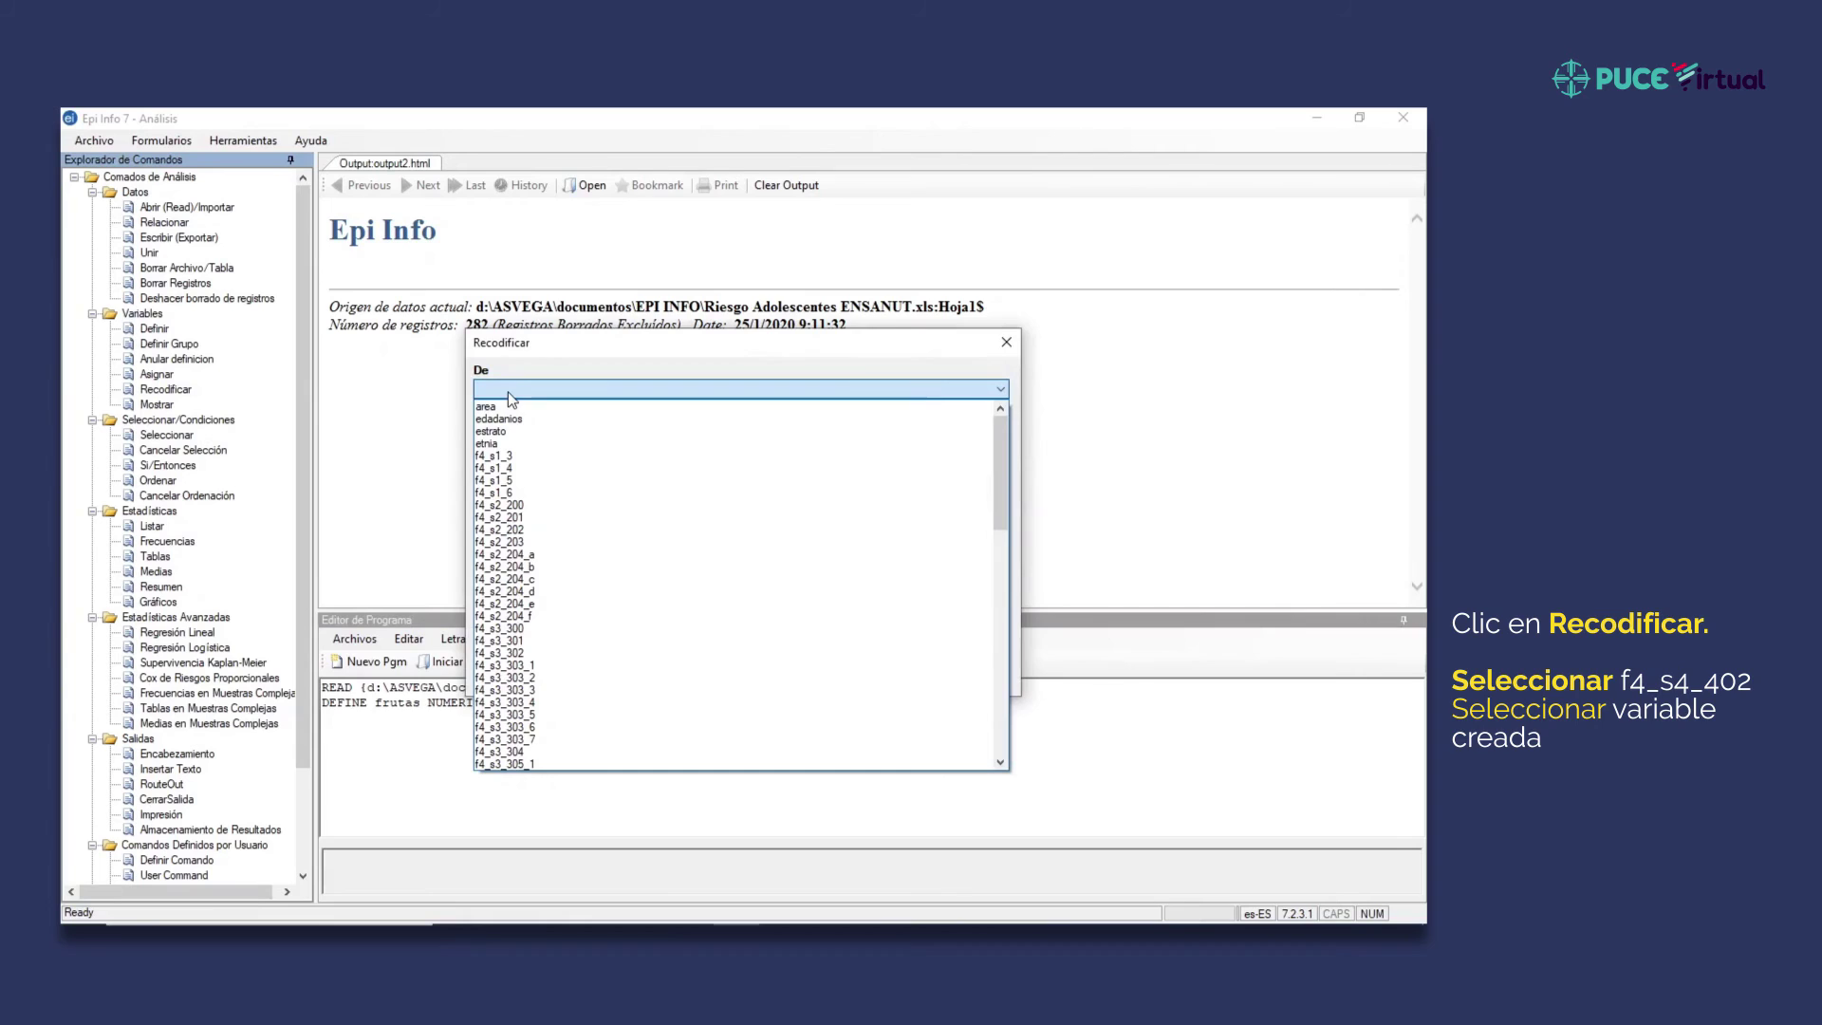
scroll(571, 607, "down", 7)
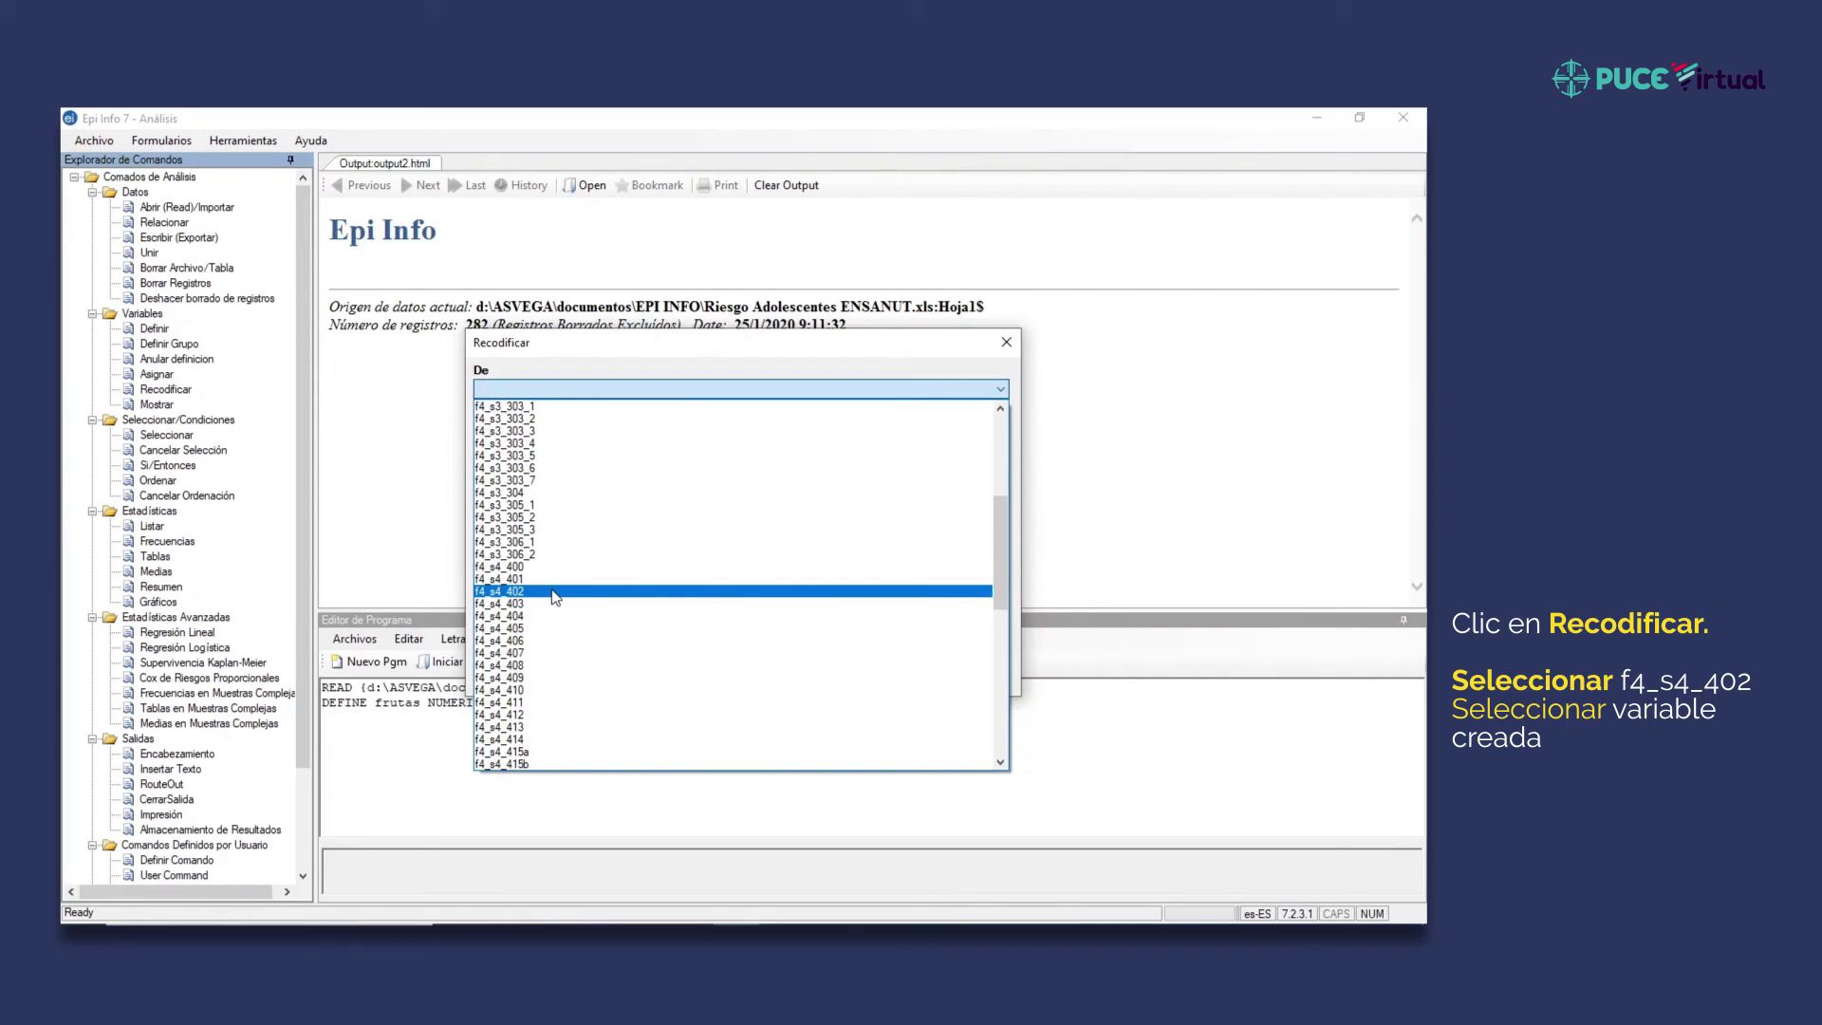
left_click(555, 591)
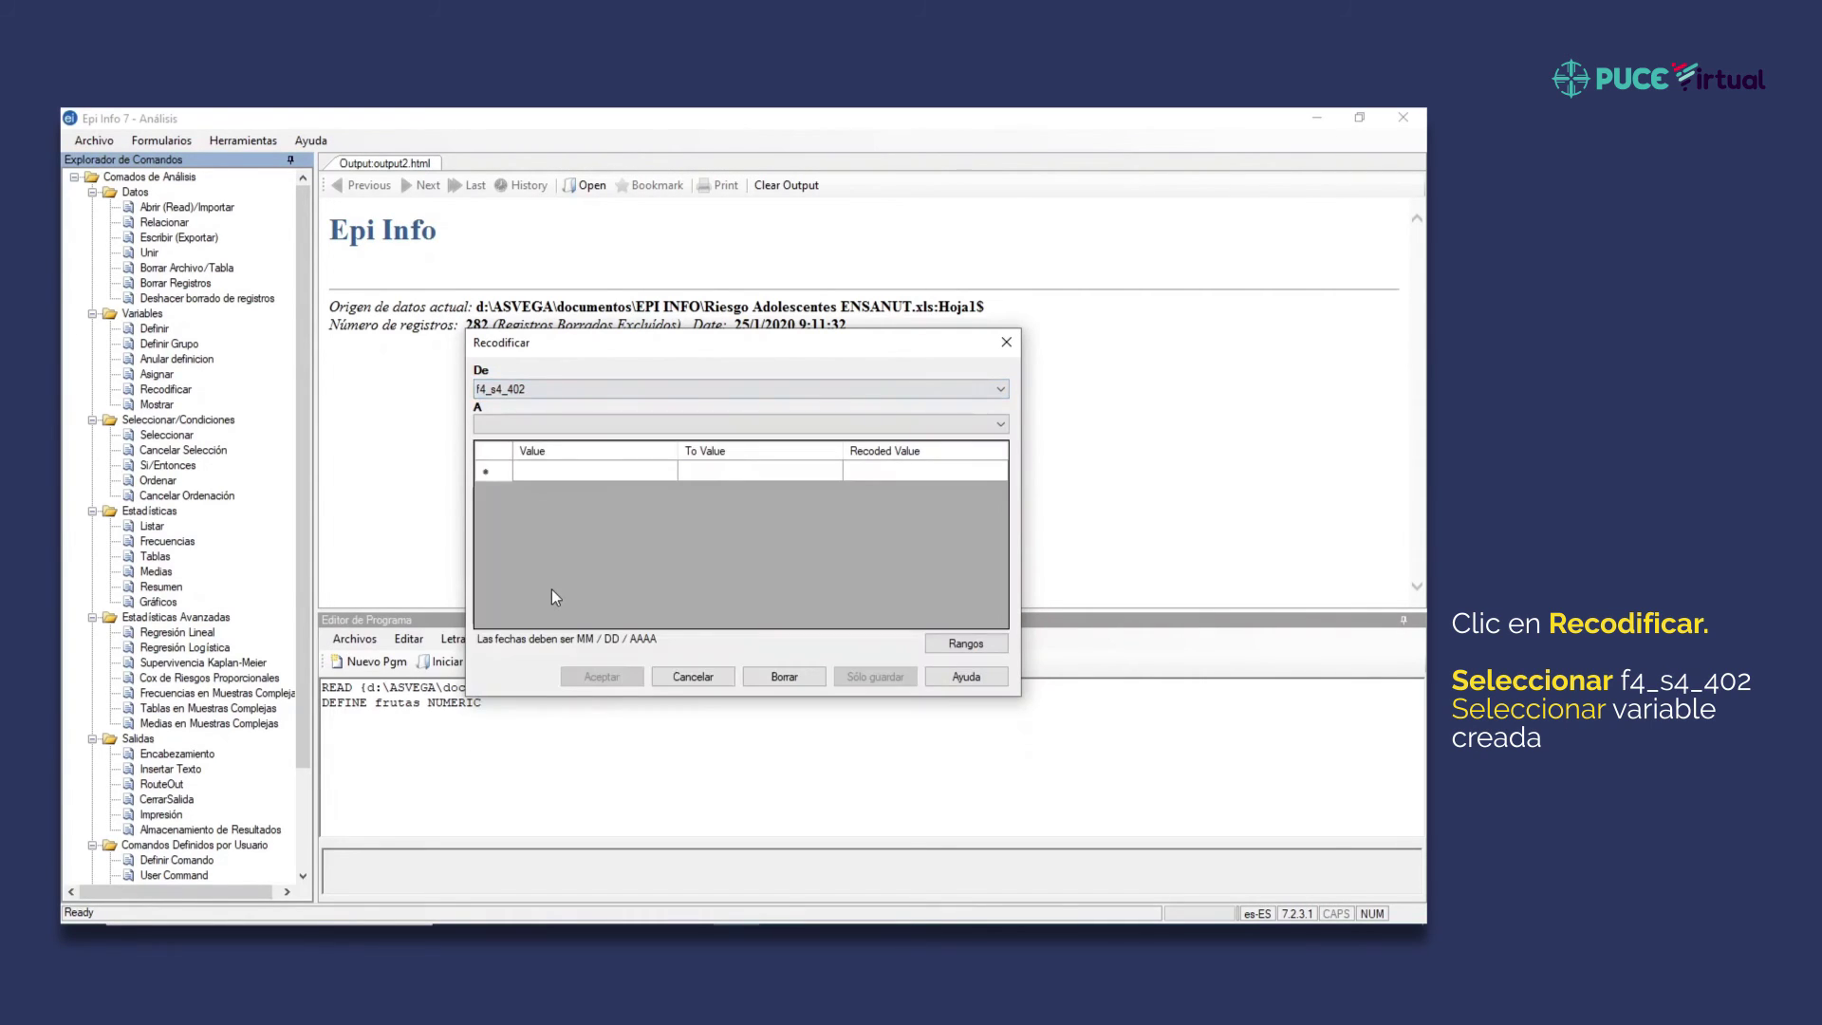
left_click(583, 424)
scroll(643, 561, "down", 8)
left_click_drag(999, 532, 1028, 723)
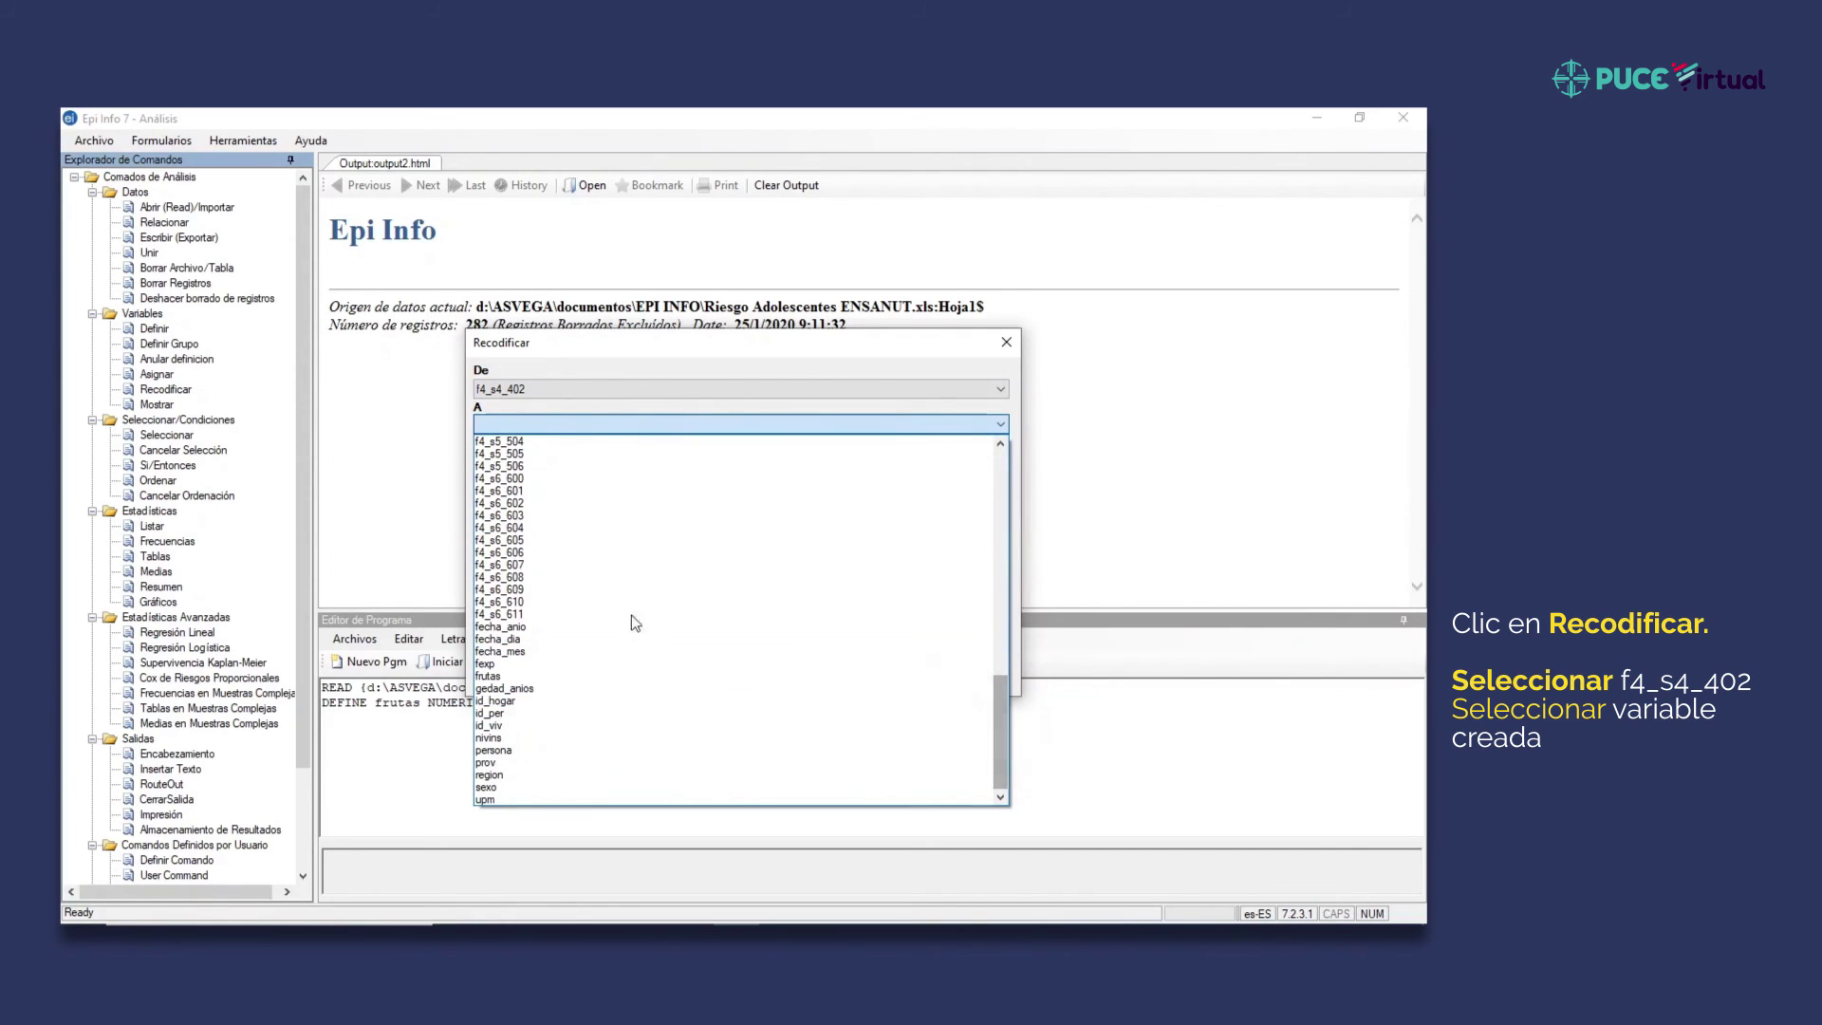
left_click(580, 676)
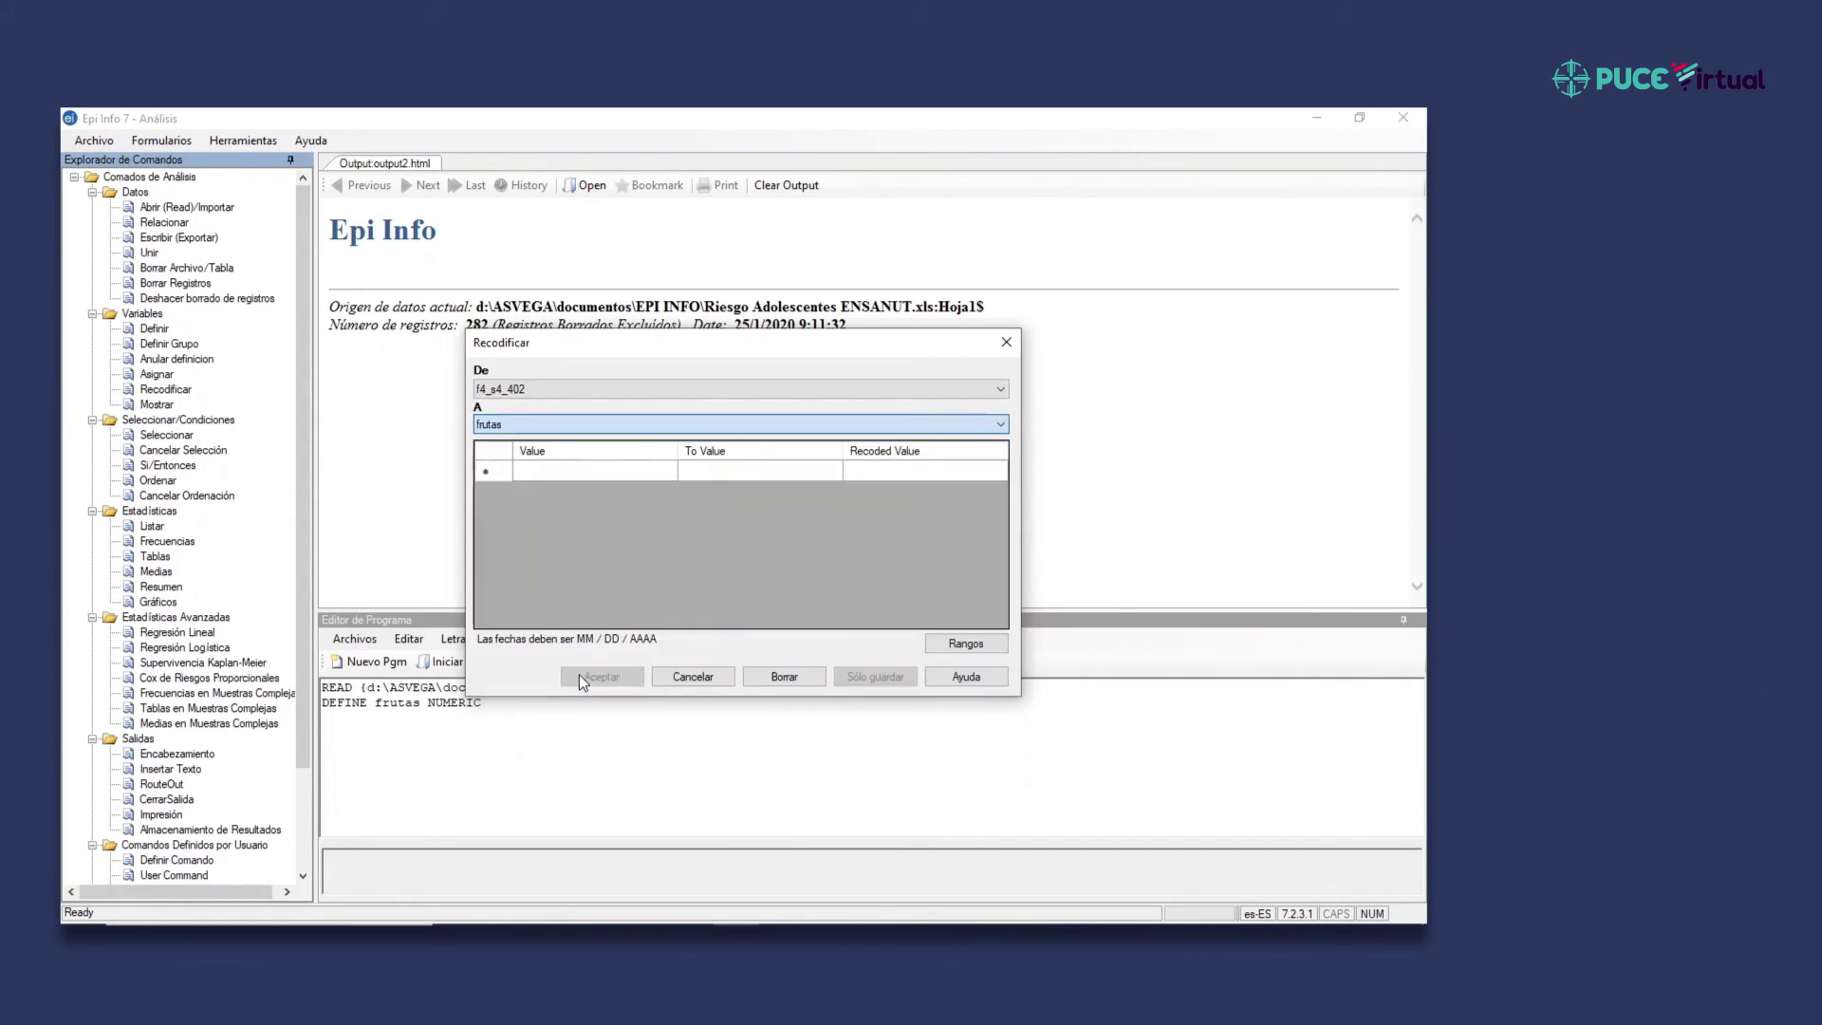
- List the original values 0 through 7 on consecutive rows of the recode table's Value column
left_click(611, 470)
type("0")
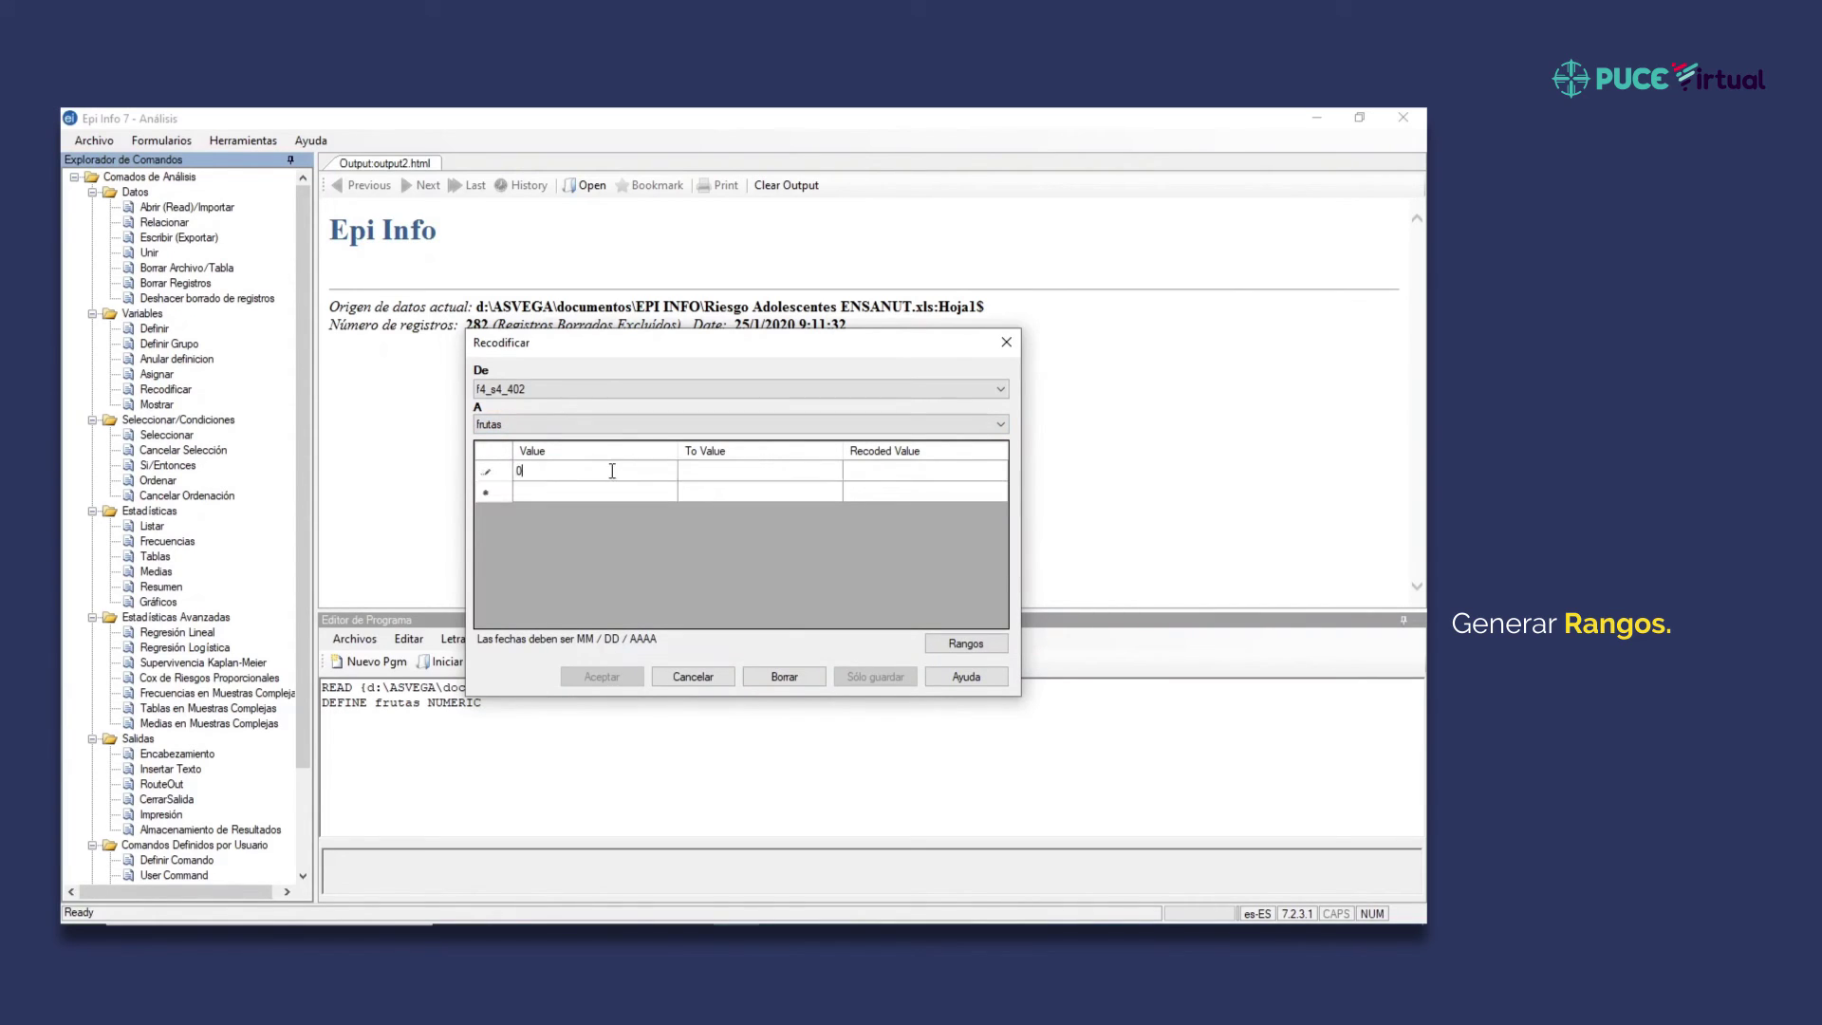
key("Return")
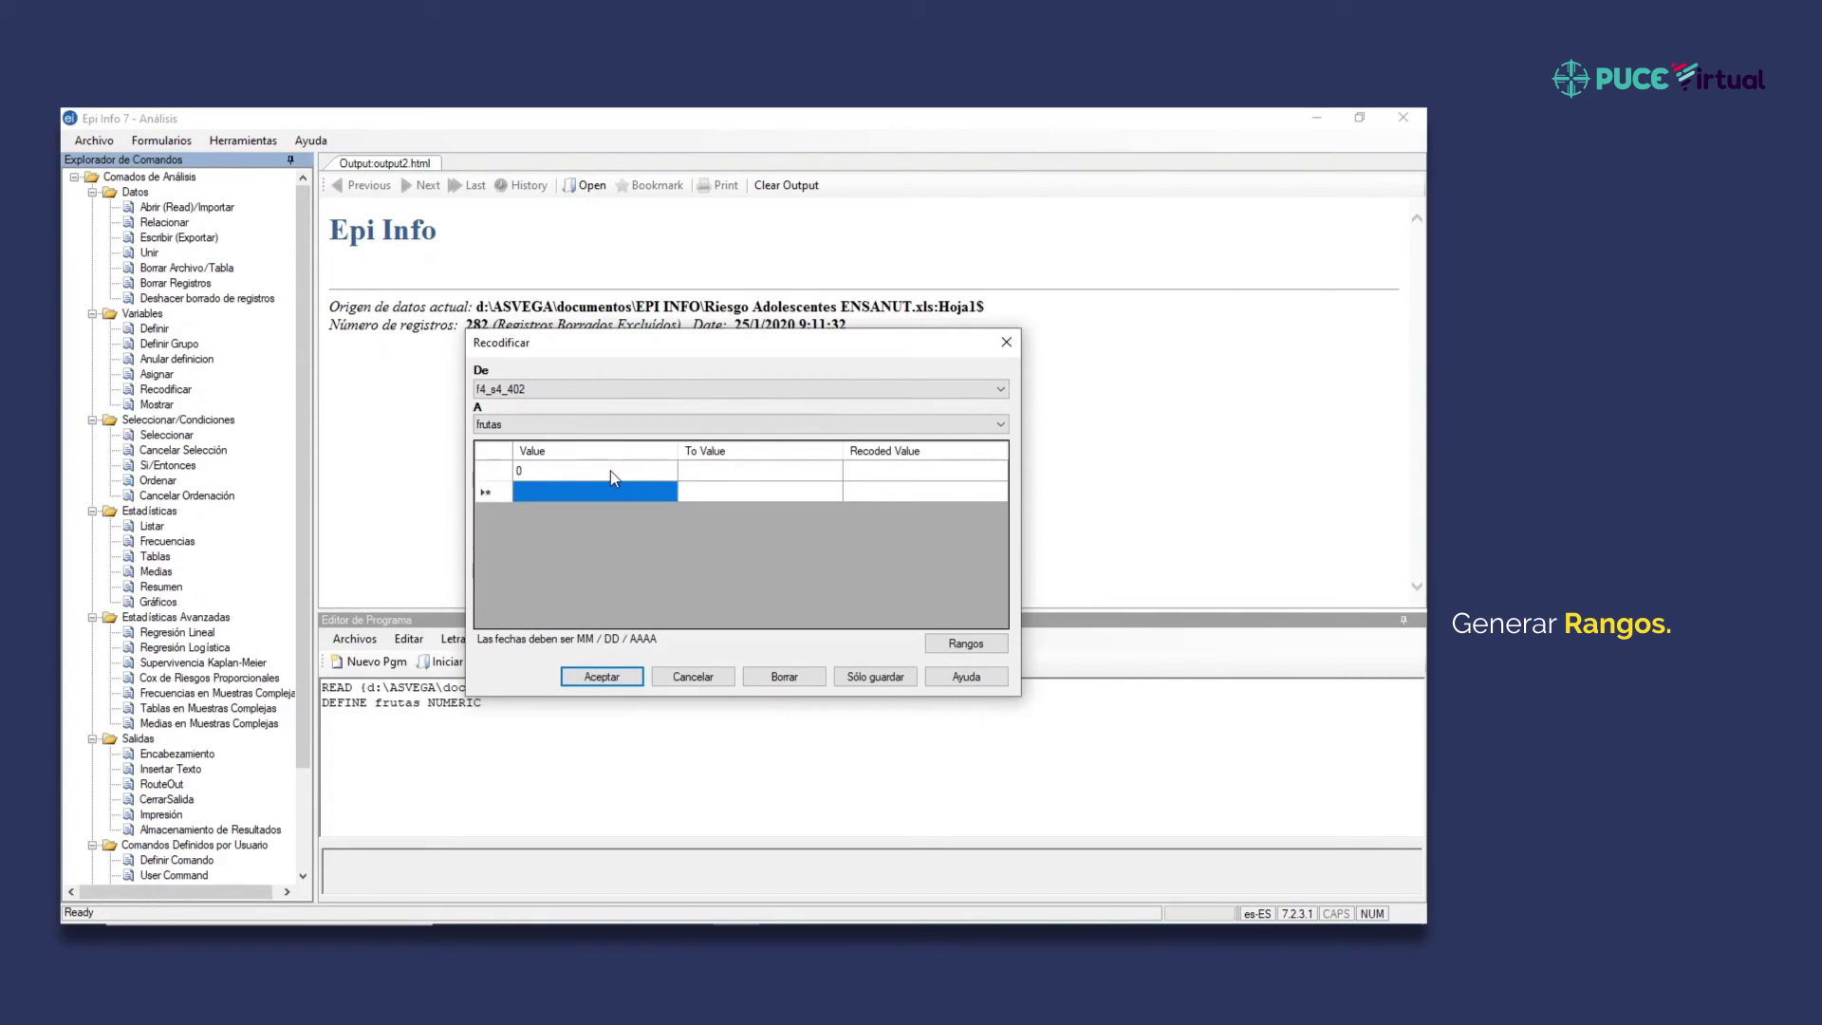
type("1")
key("Return")
type("2")
key("Return")
type("3")
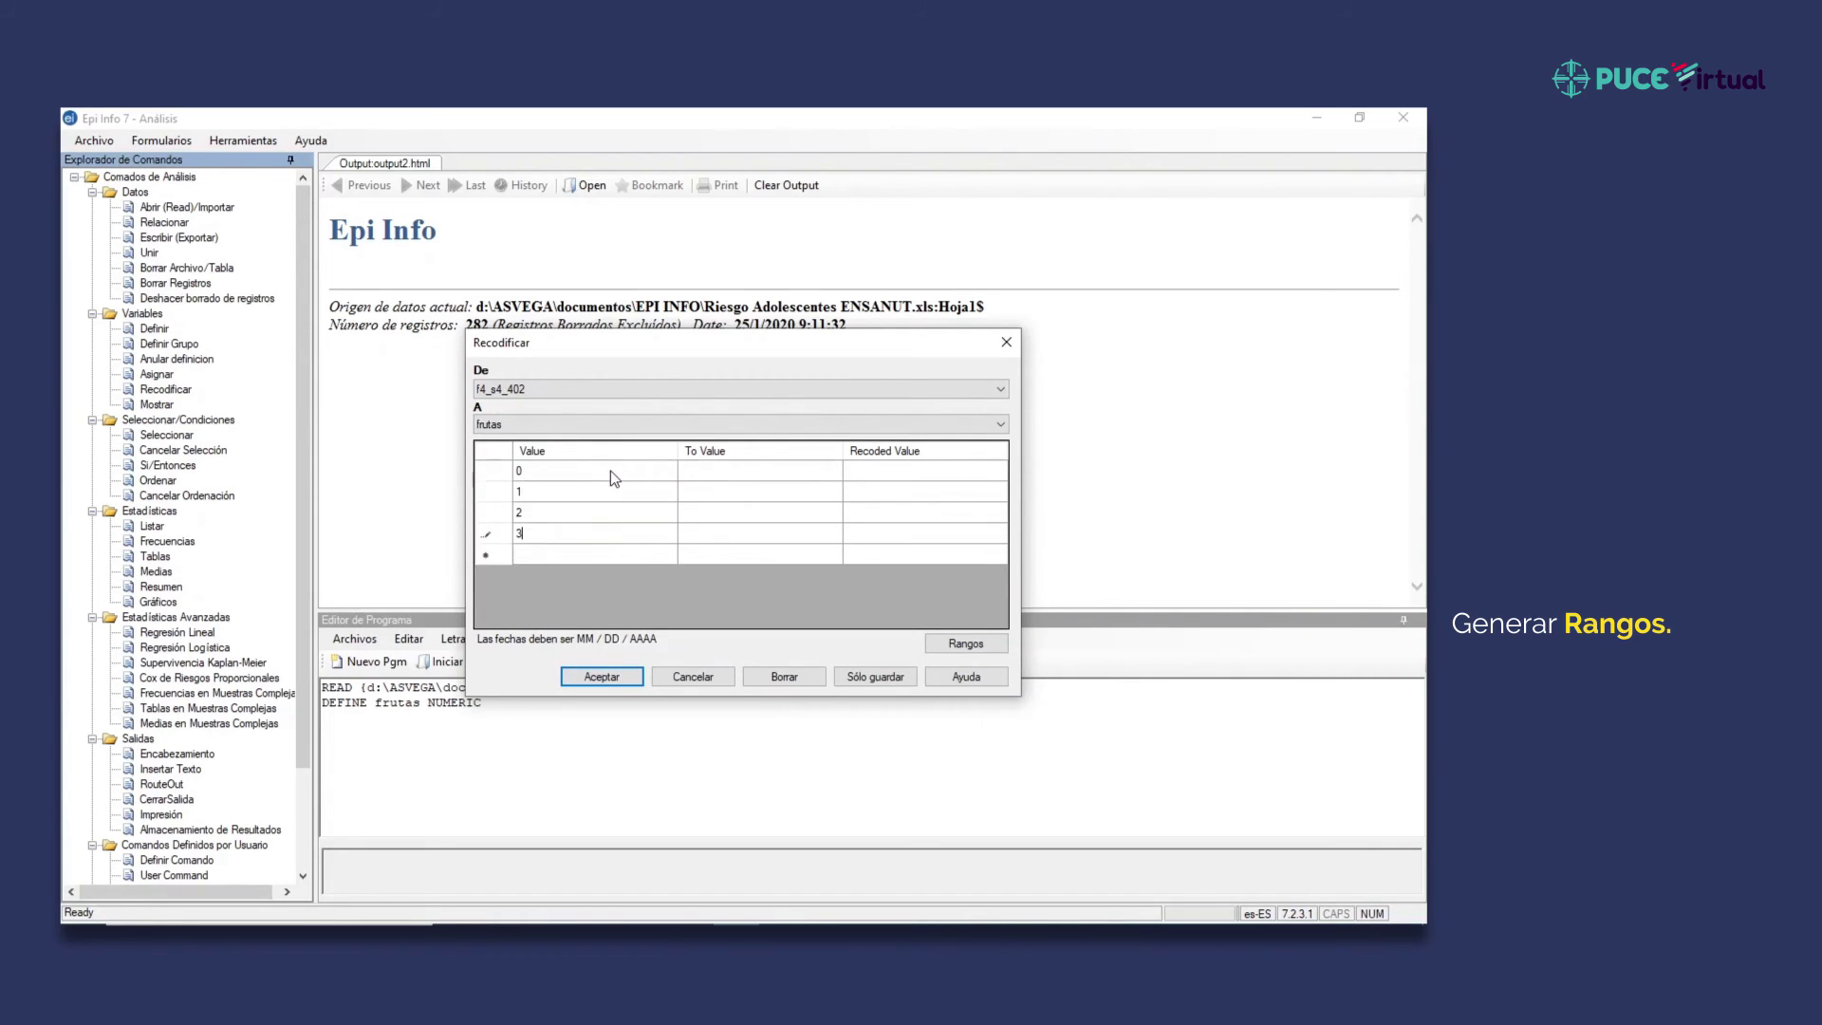
key("Return")
type("4")
key("Return")
type("5")
key("Return")
type("6")
key("Return")
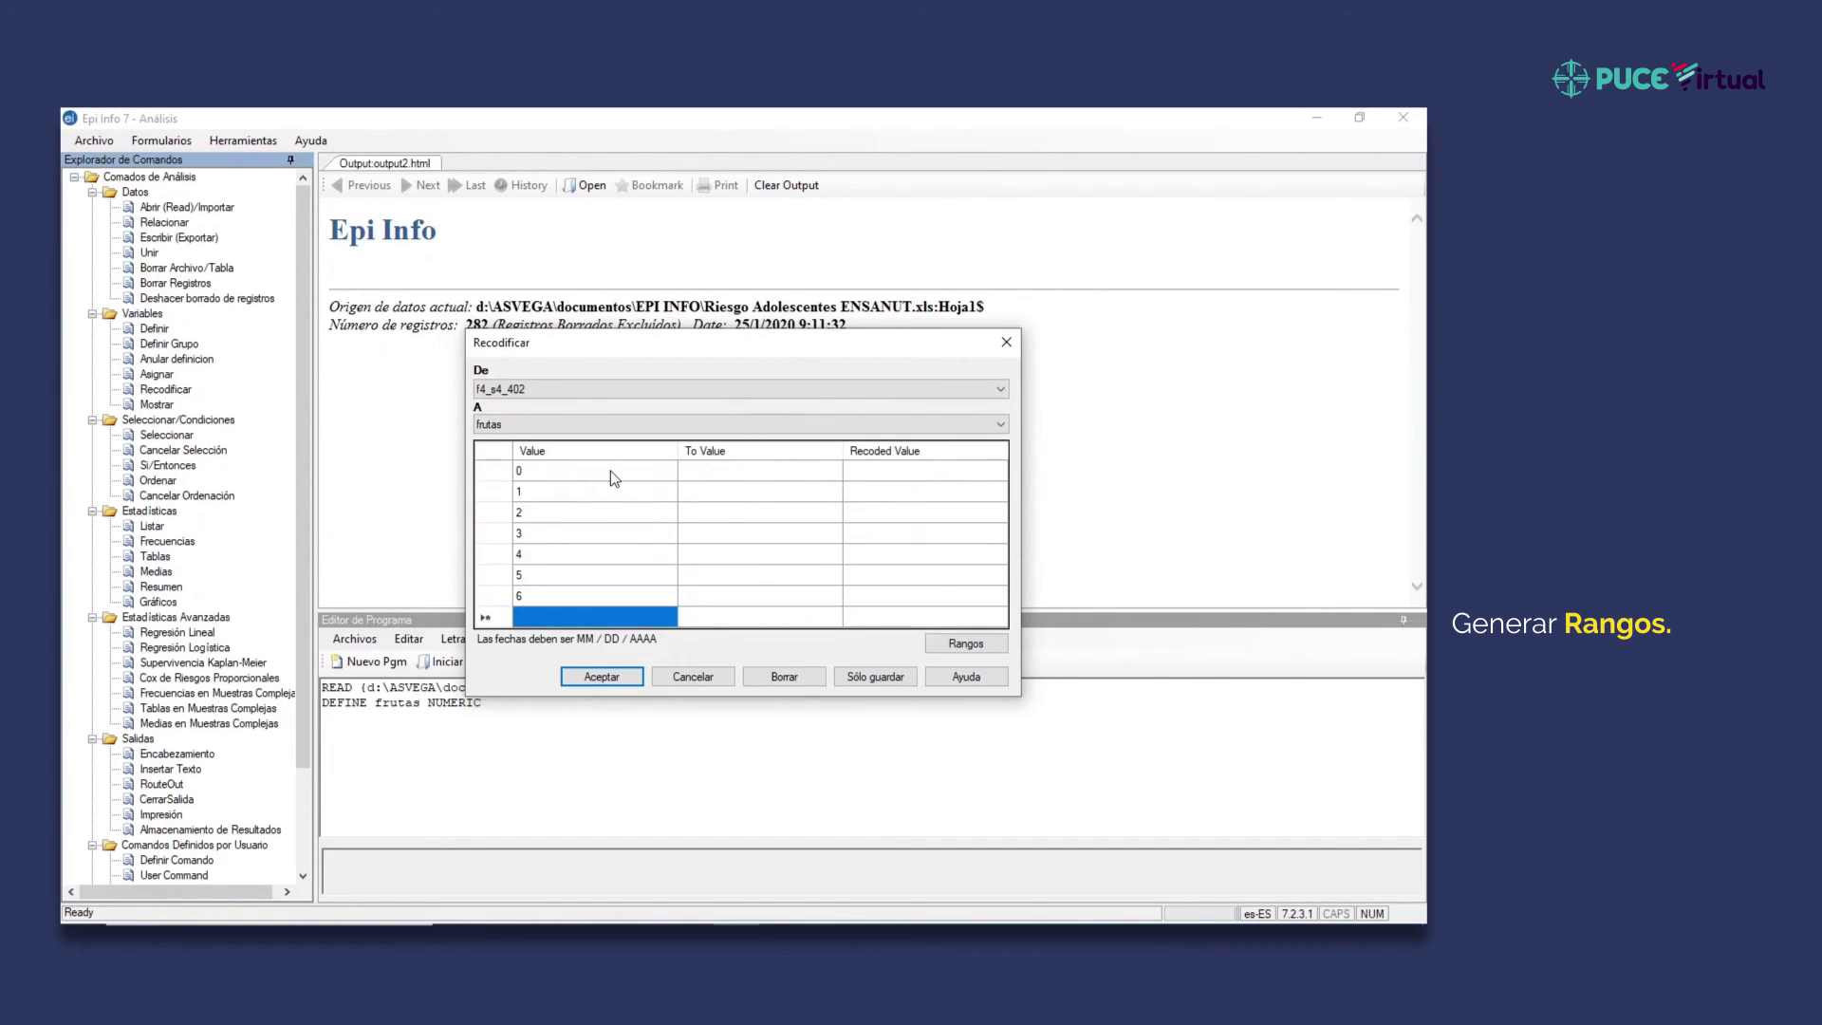
type("7")
- Set the To Value to 0 for the rows with original values 0, 1 and 2
key("Tab")
key("Up")
key("Up")
key("Up")
key("Up")
key("Up")
key("Up")
key("Up")
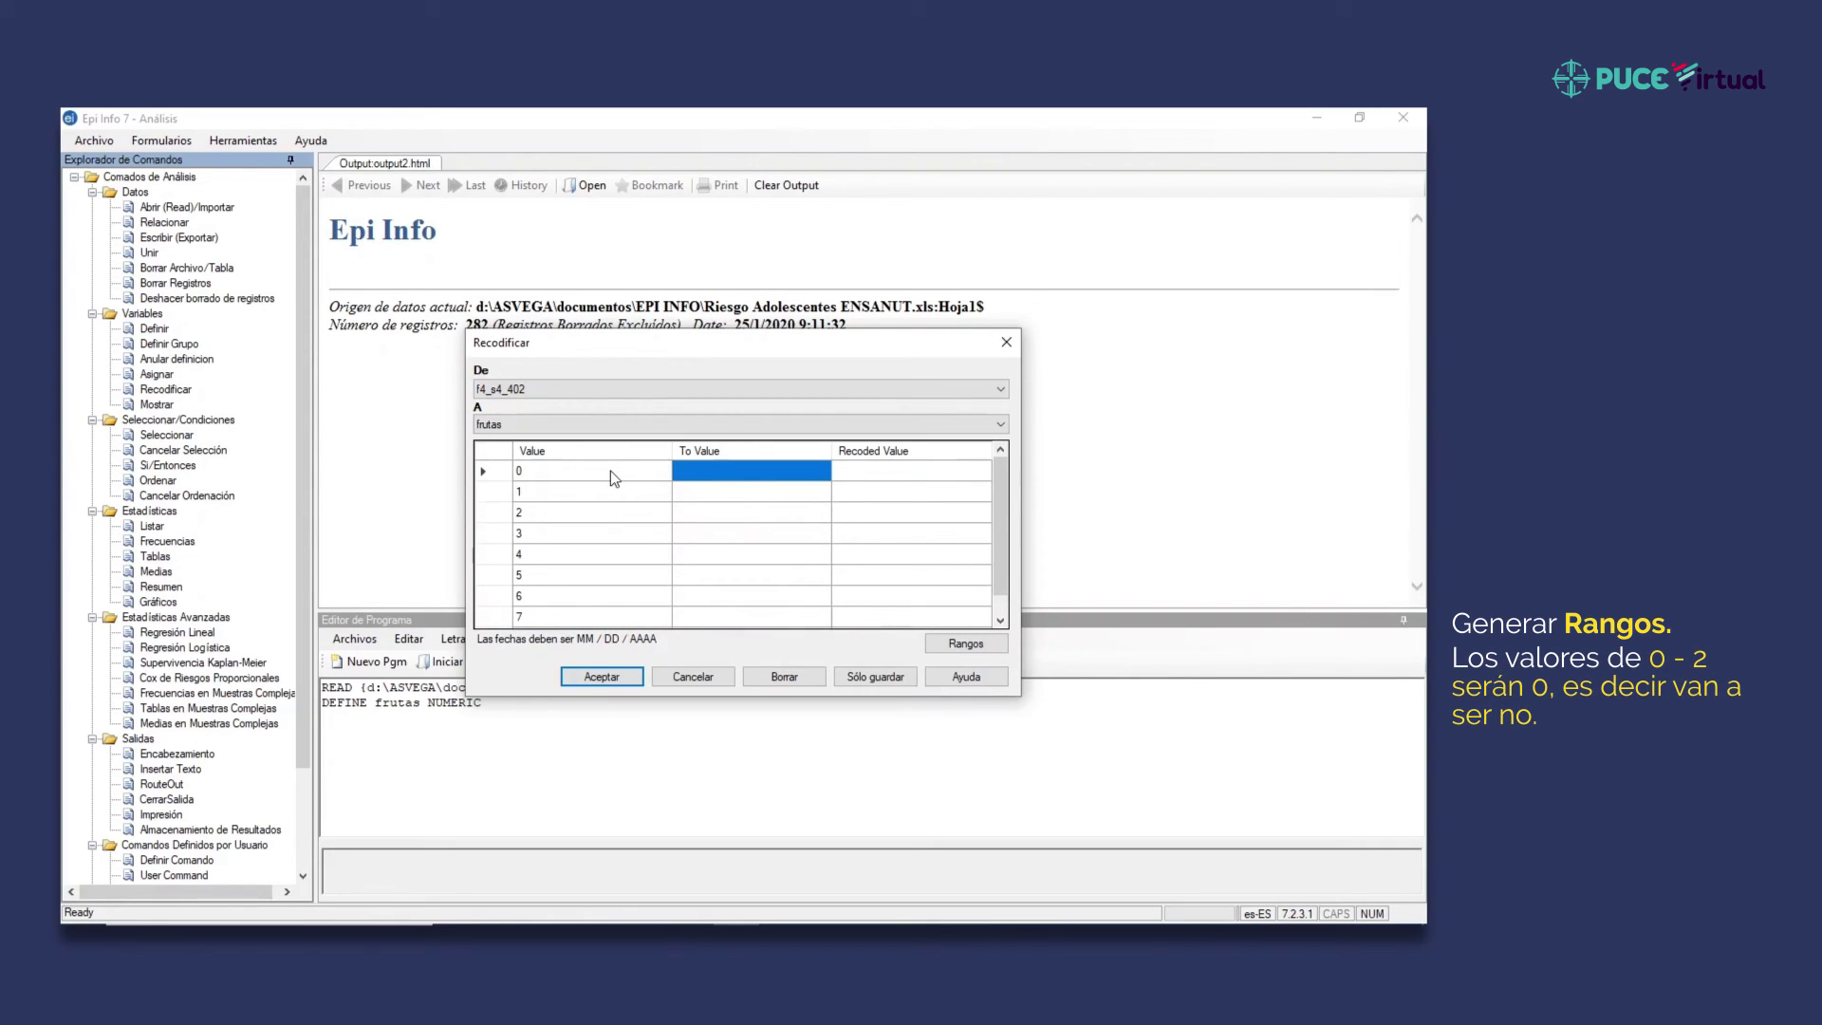
type("0")
key("Return")
type("0")
key("Return")
type("0")
- Set the Recoded Value to "no" for the rows with original values 0, 1 and 2
key("Tab")
key("Up")
key("Up")
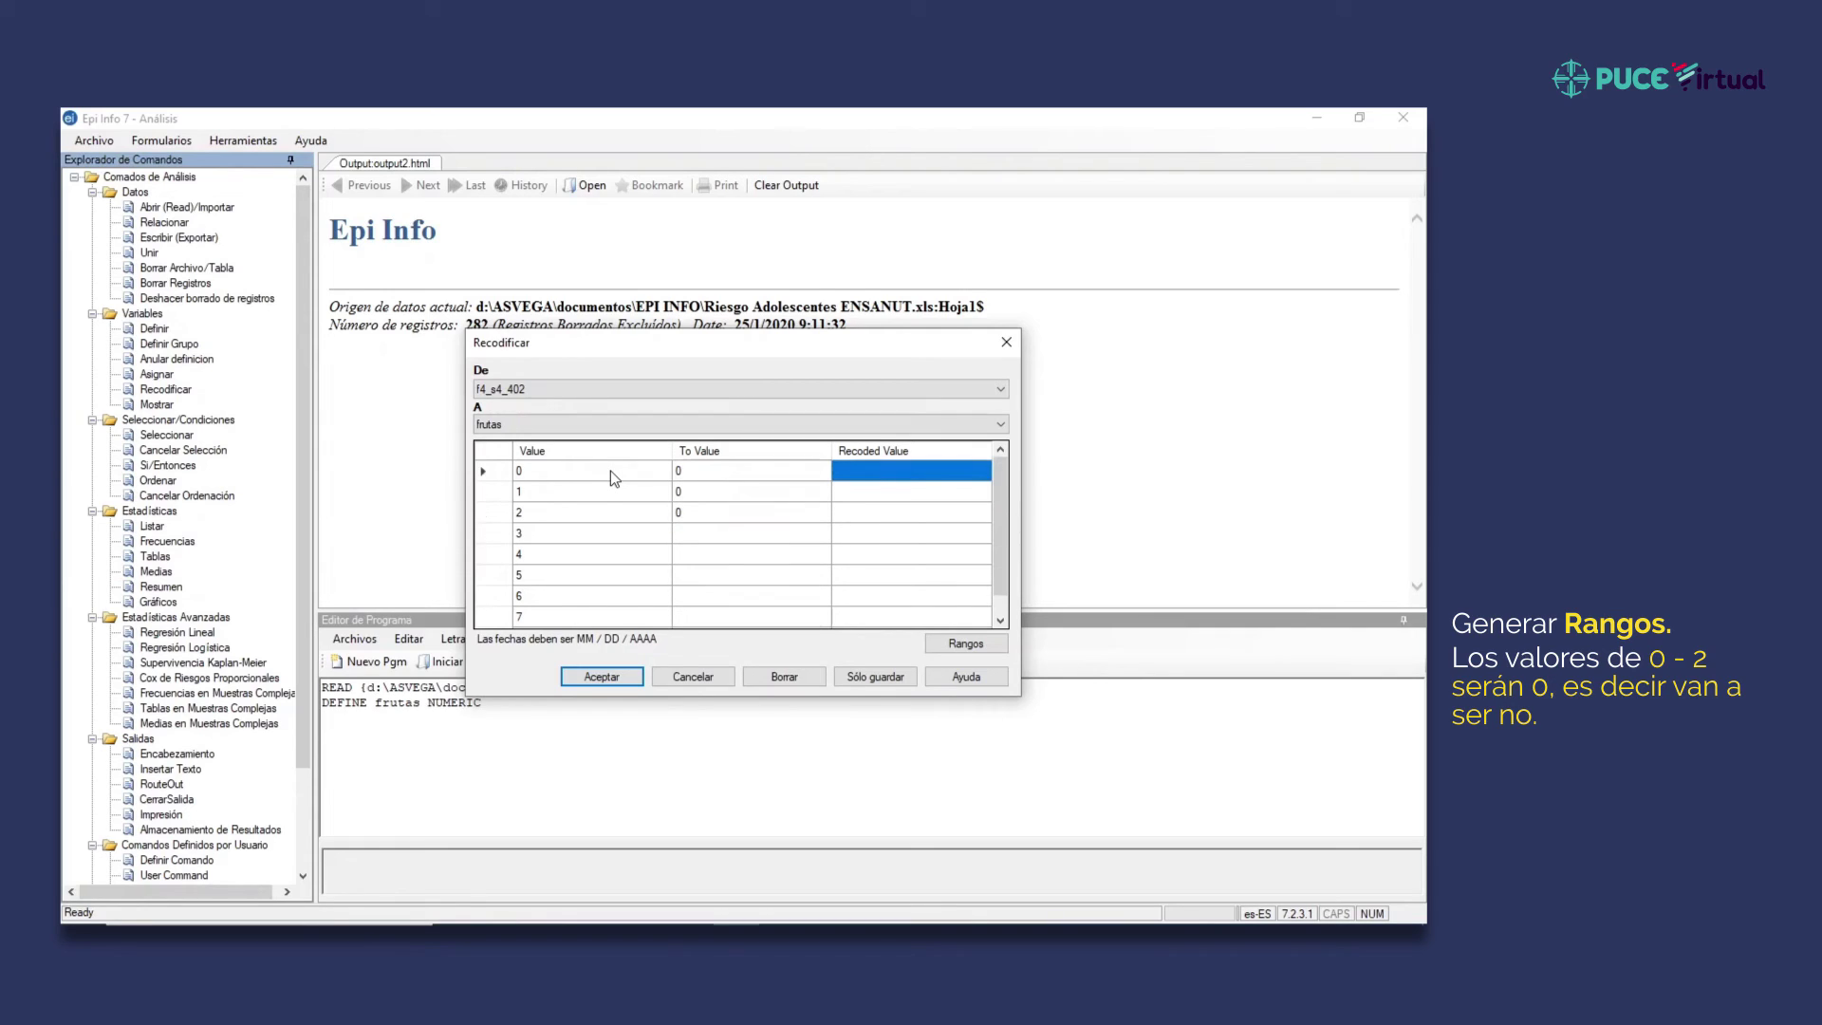
type("no")
key("Return")
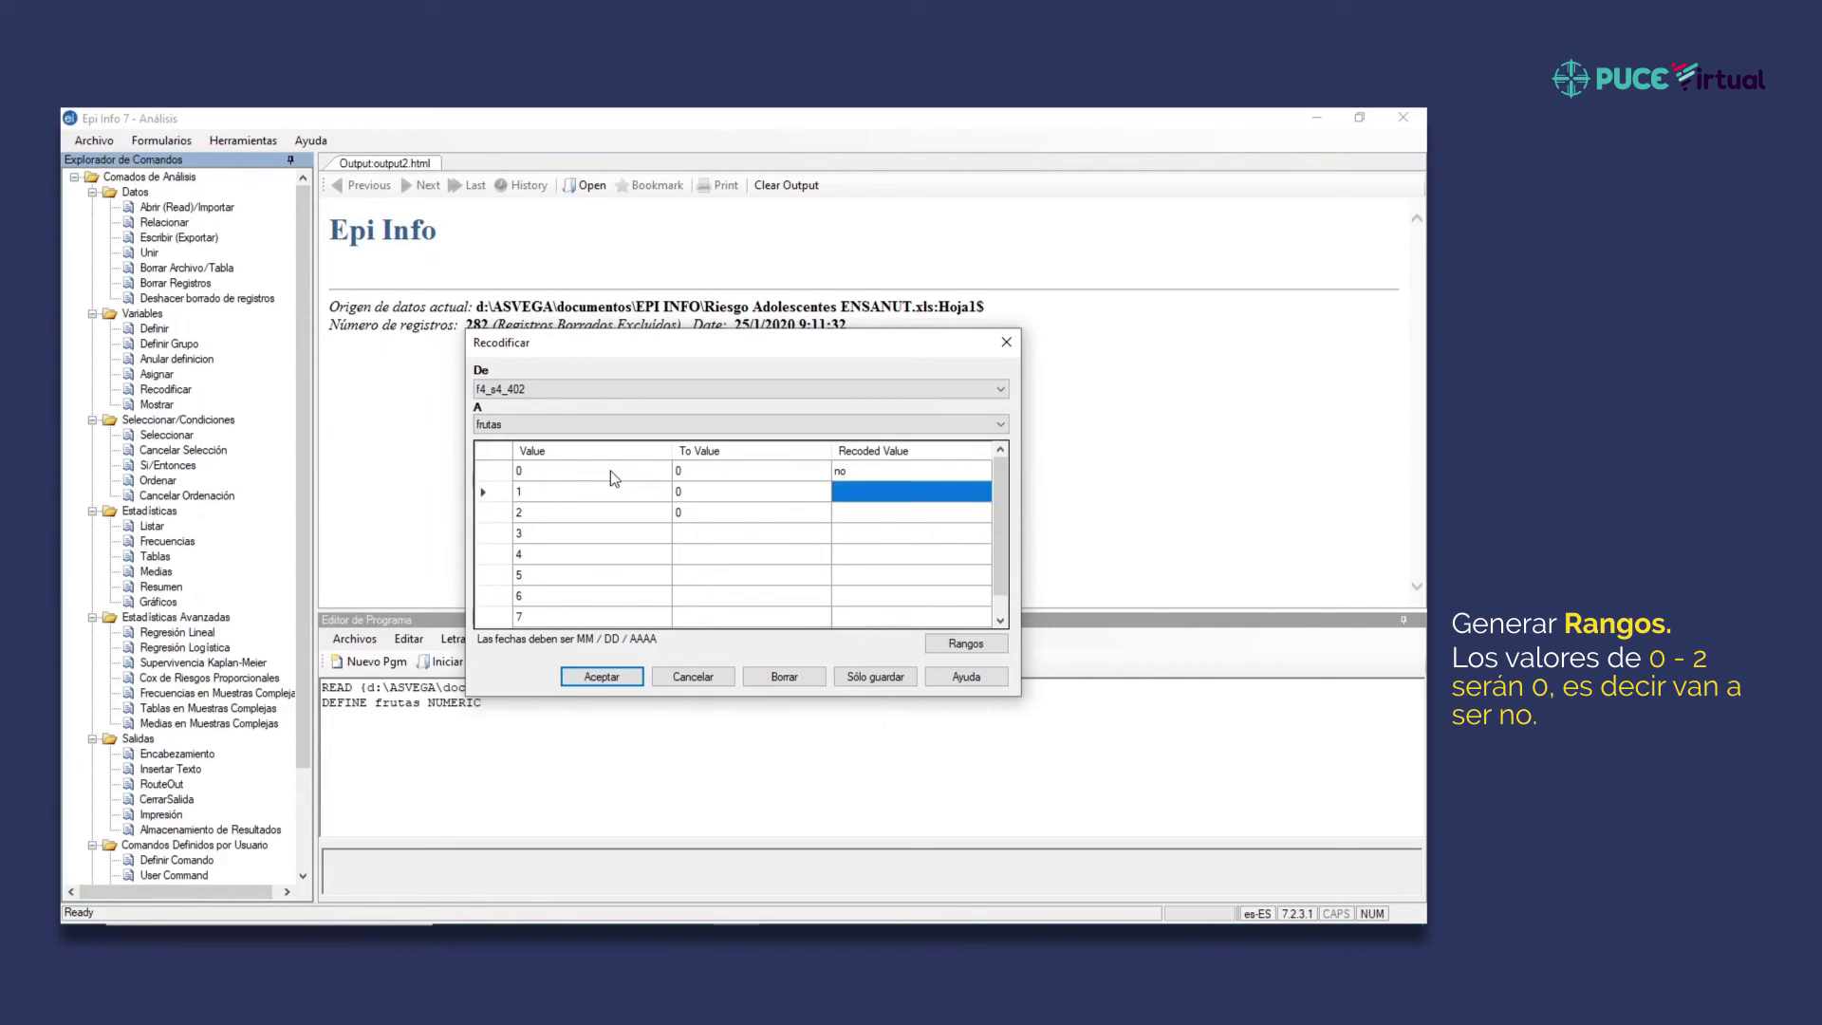
type("no")
key("Return")
type("no")
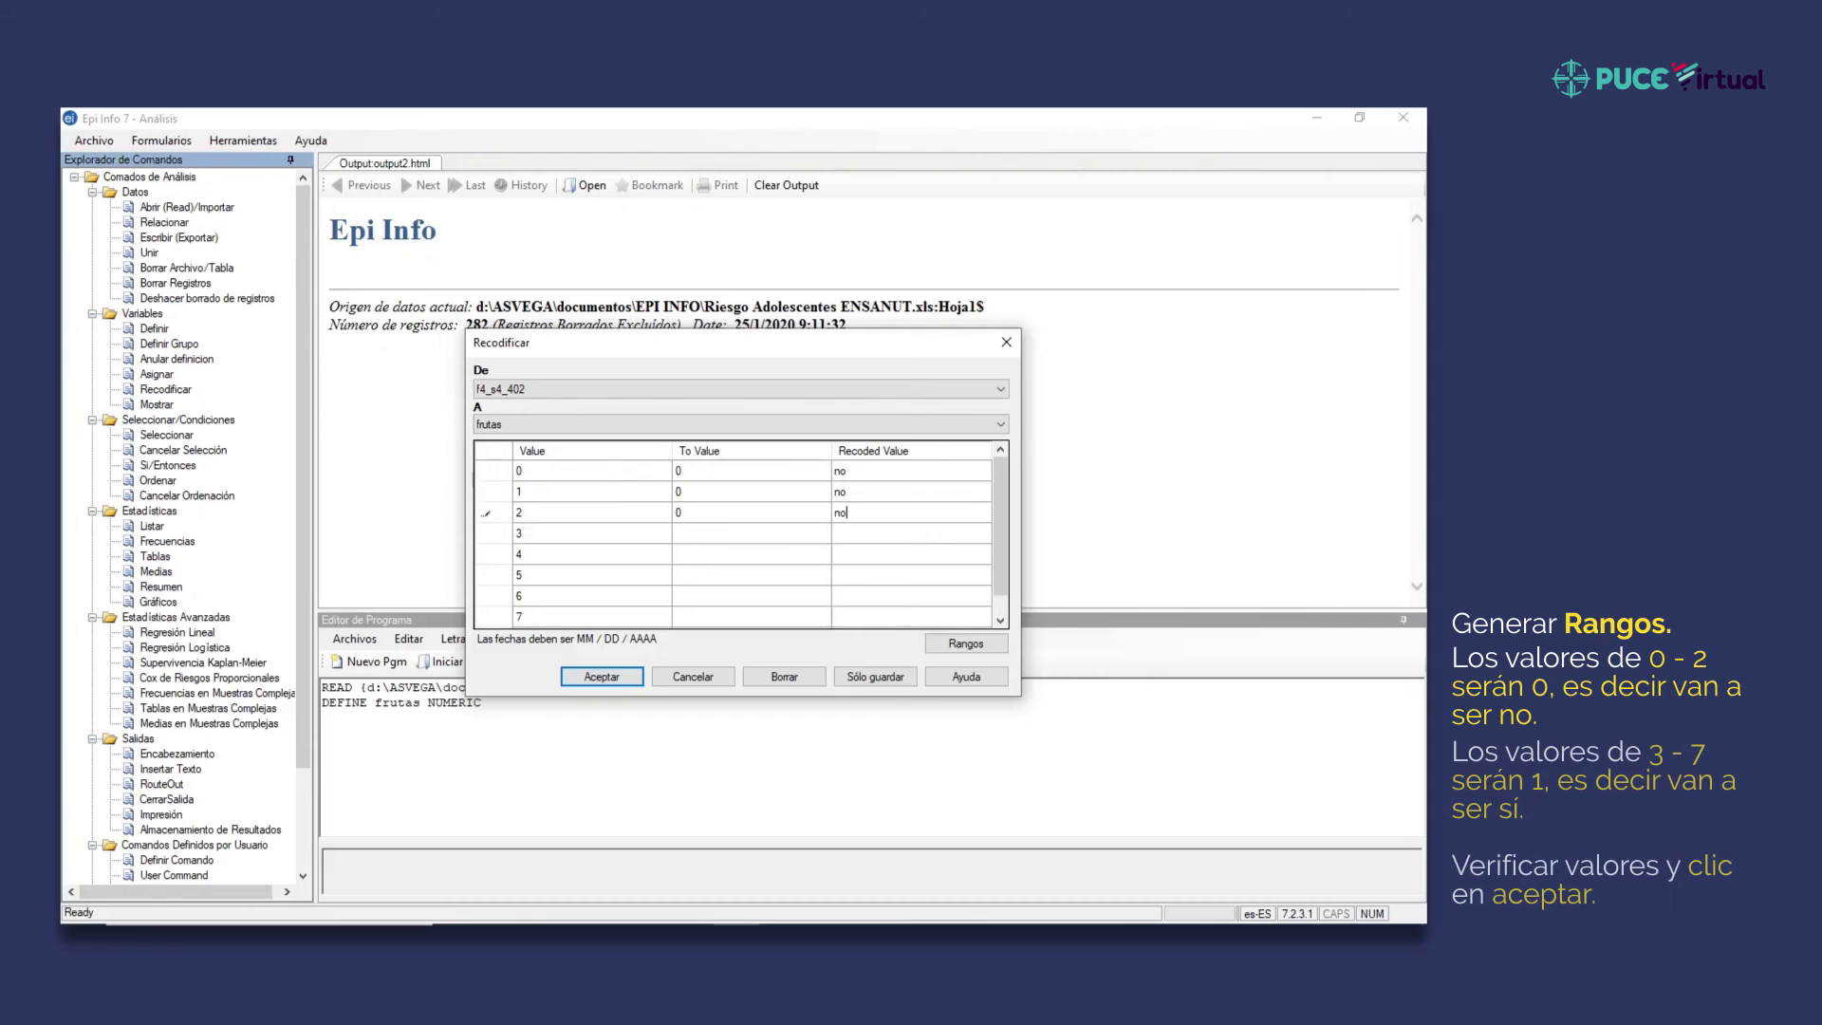
- Set the To Value to 1 for the rows with original values 3 through 7
key("Return")
key("Left")
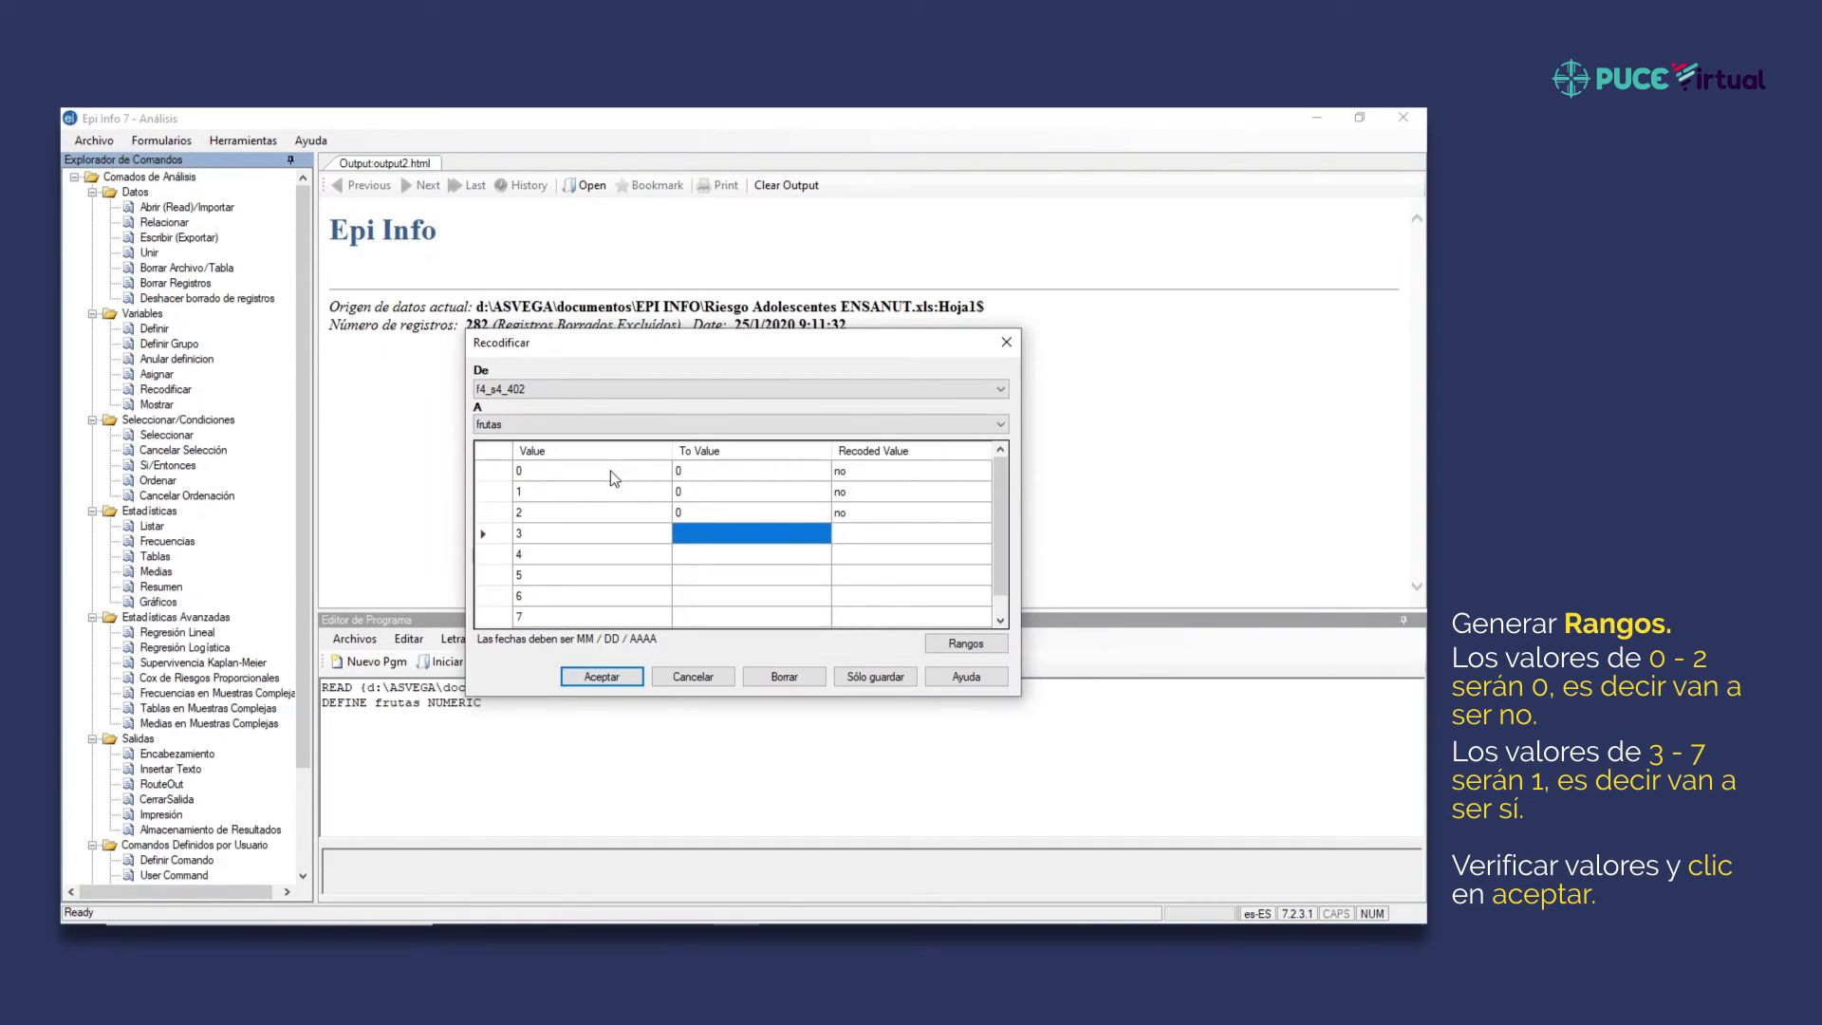
type("1")
key("Return")
type("1")
key("Return")
type("1")
key("Return")
type("1")
key("Return")
type("1")
- Set the Recoded Value to "si" for the rows with original values 3 through 7 and accept the recode
key("Tab")
key("Up")
key("Up")
key("Up")
key("Up")
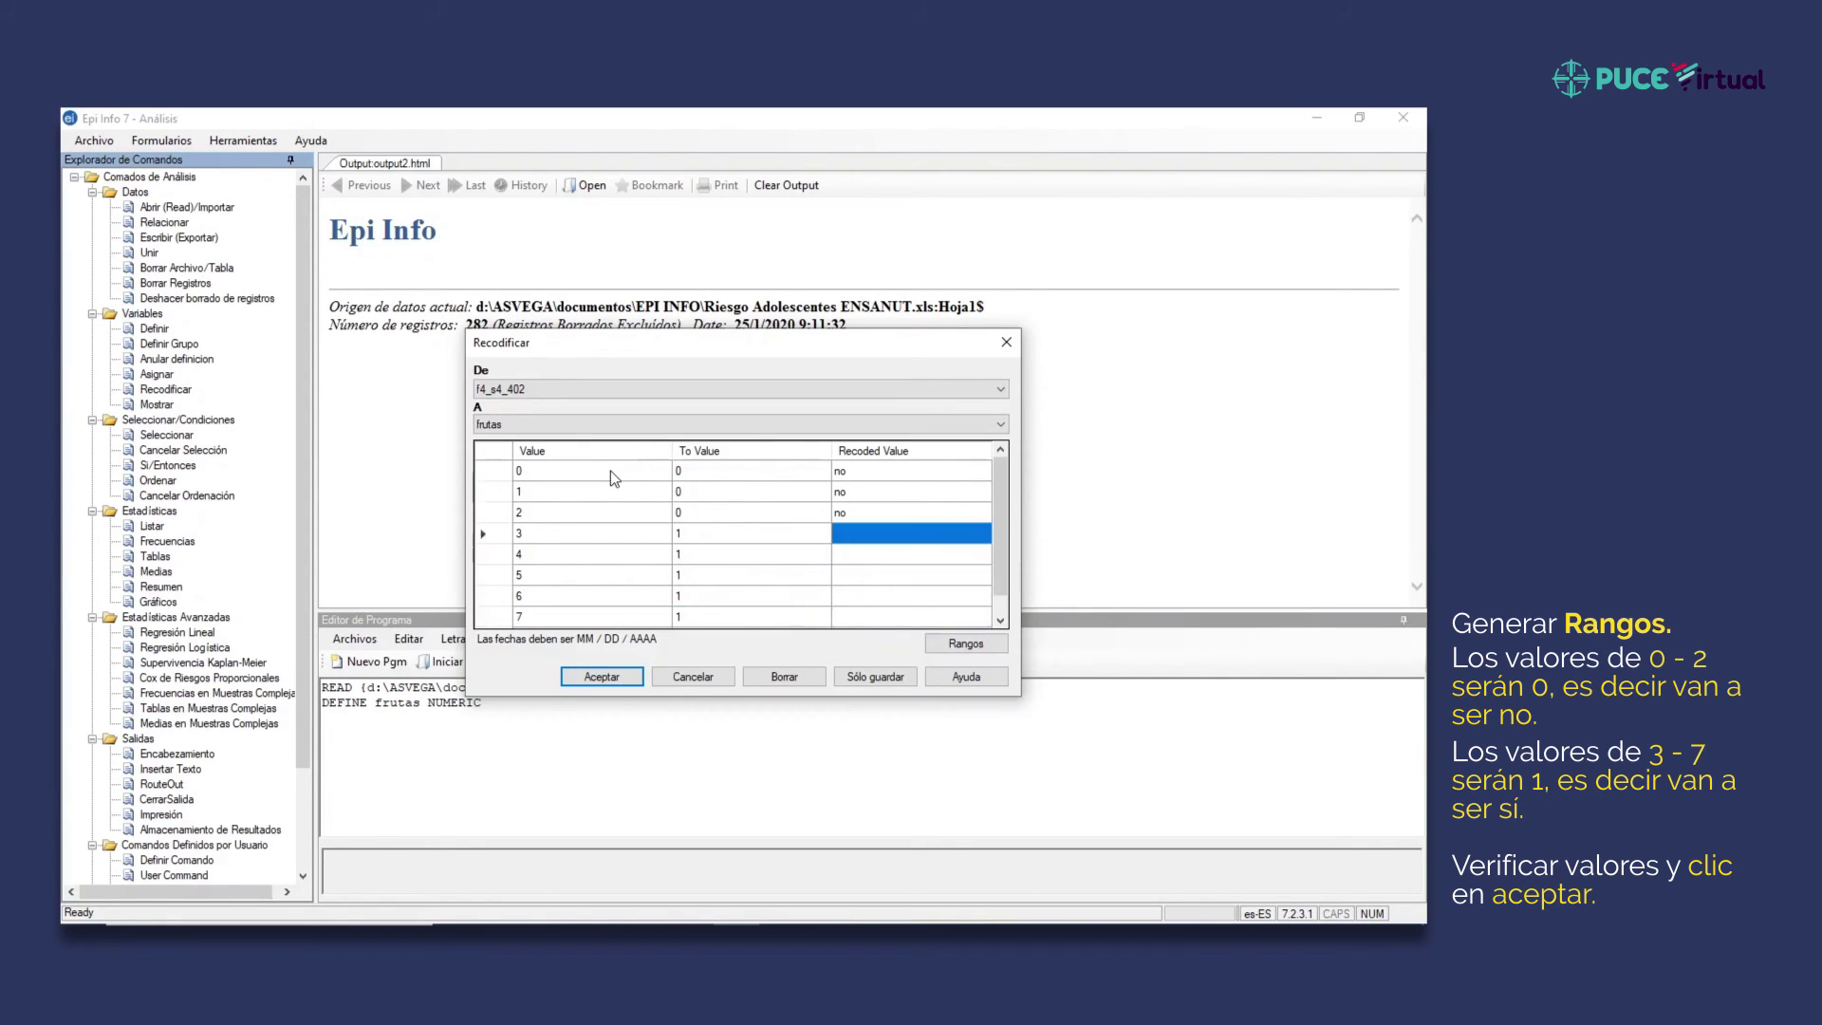
type("si")
key("Return")
type("si")
key("Return")
type("si")
key("Return")
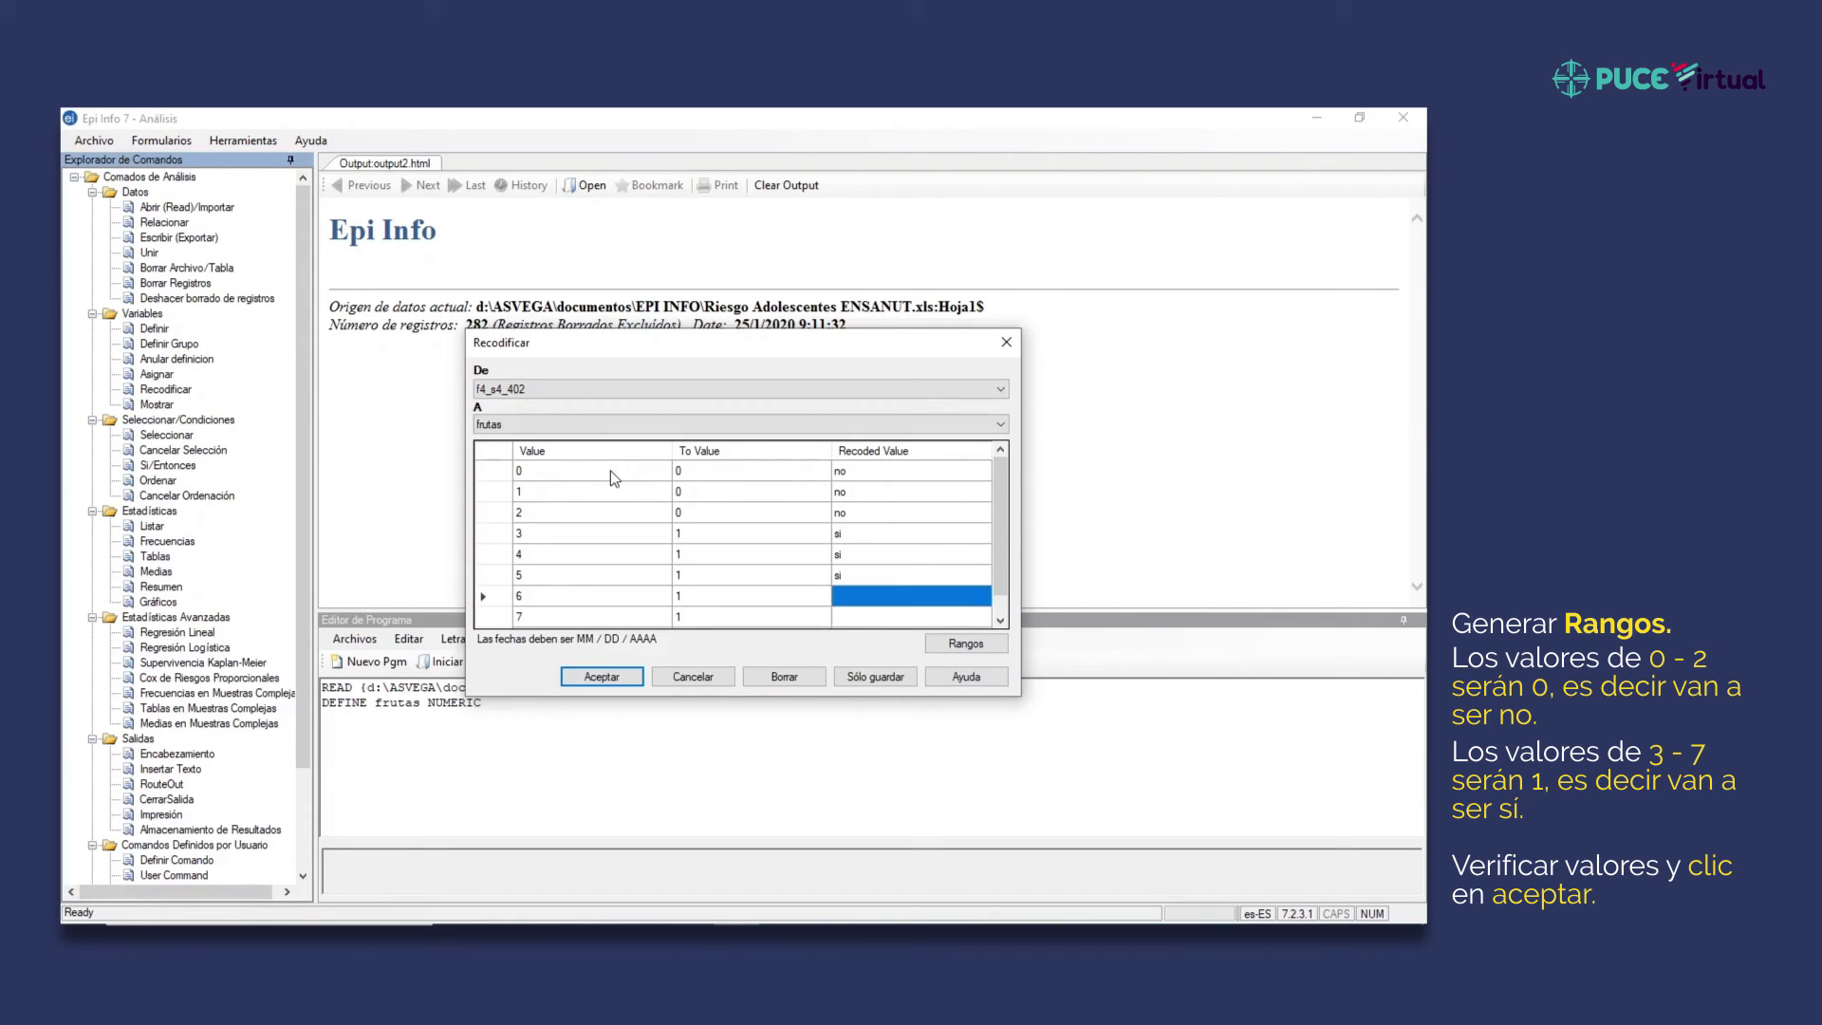
type("si")
key("Return")
type("s")
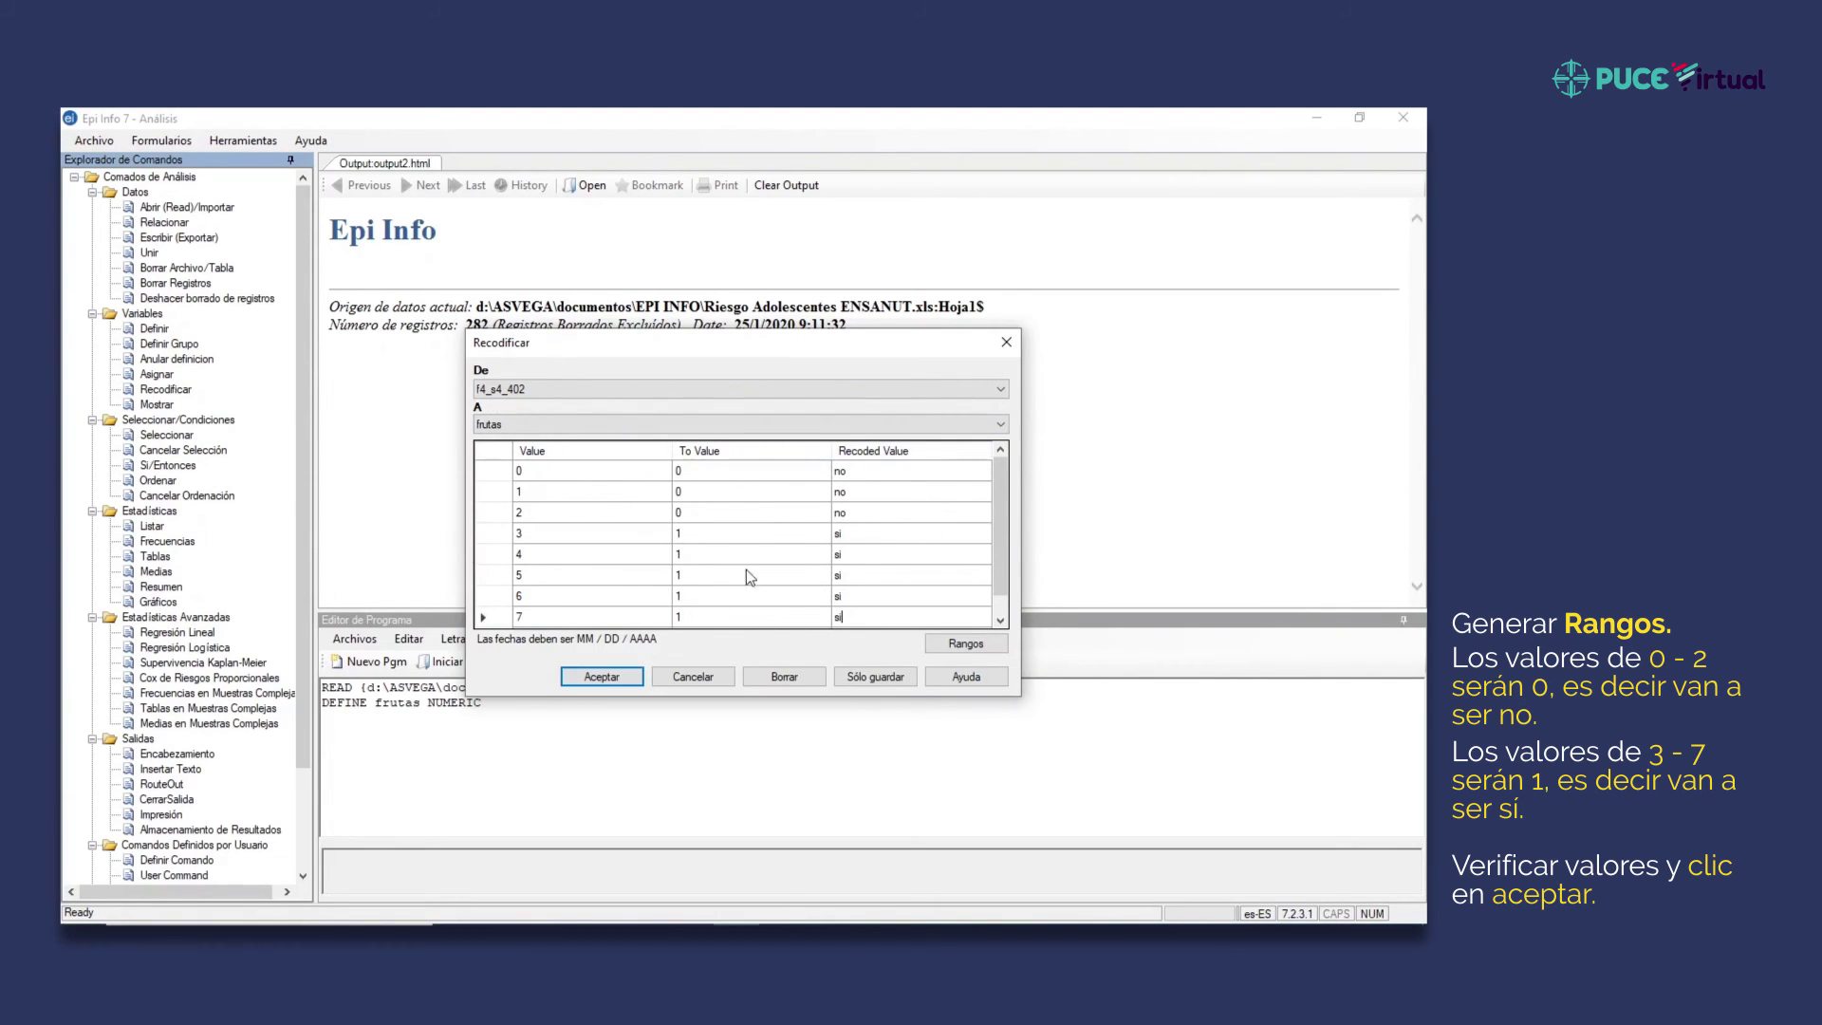
left_click(596, 680)
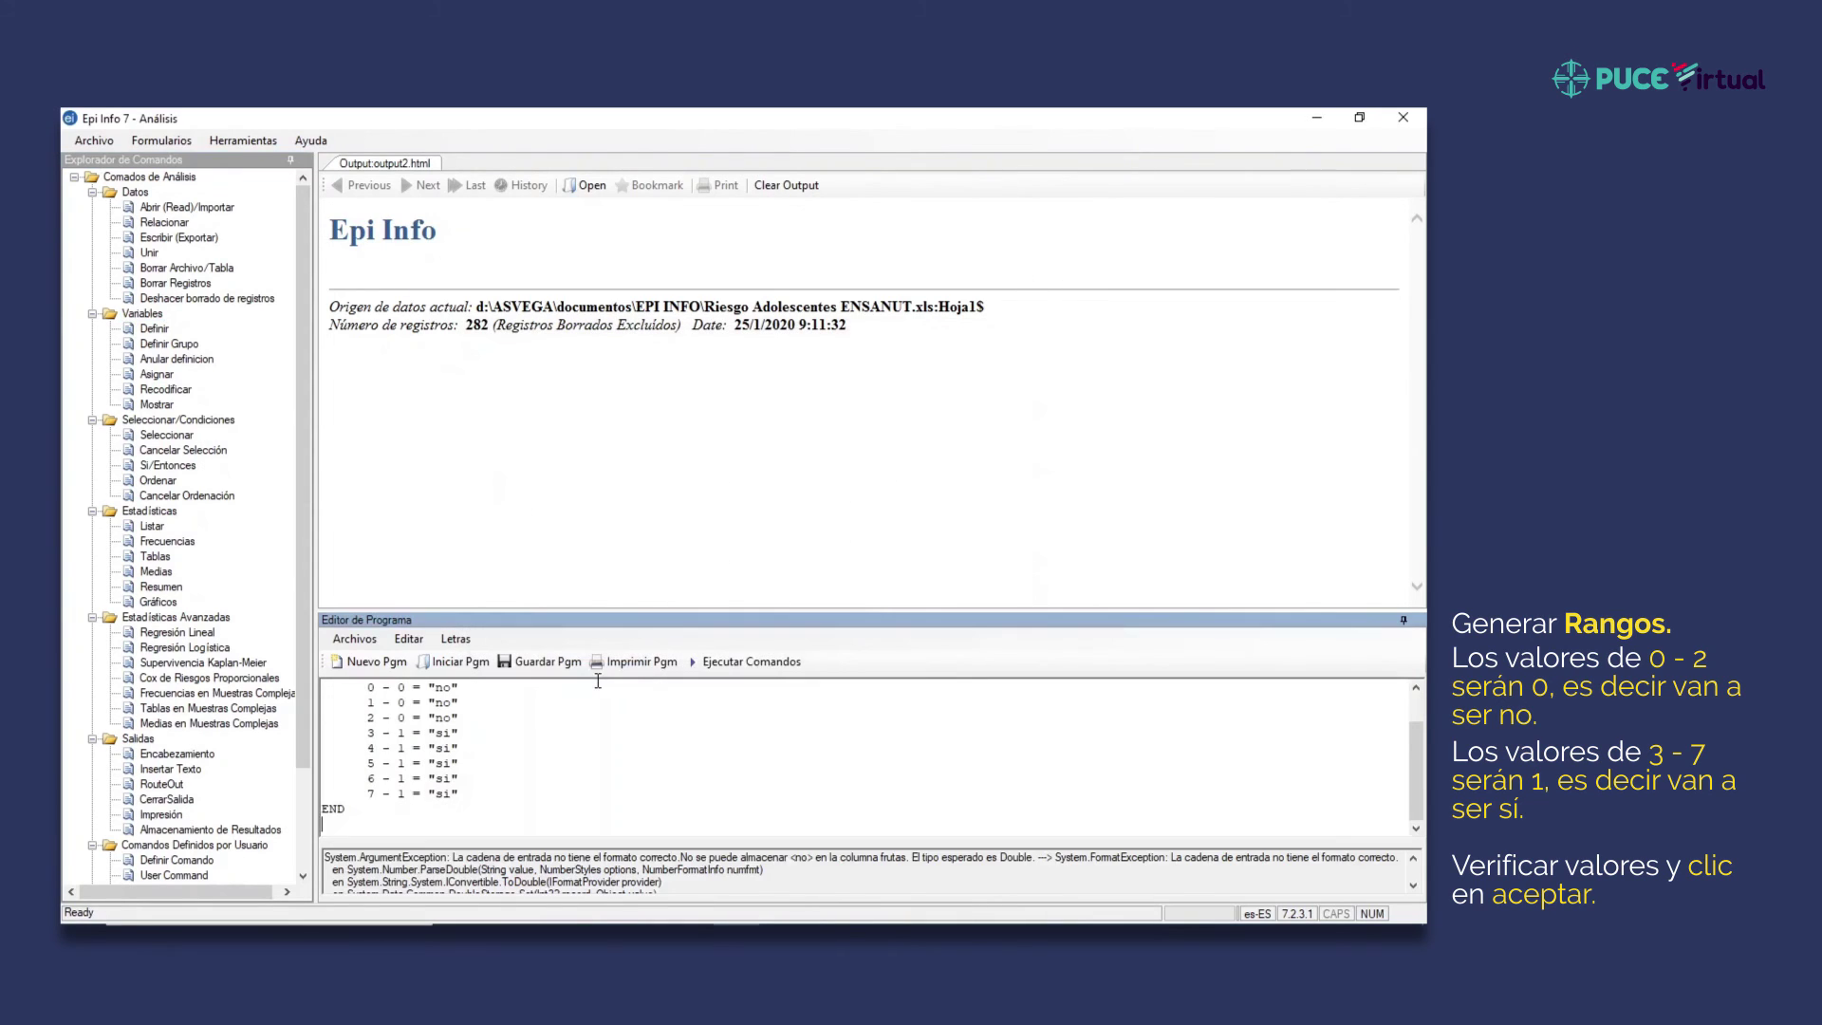
- Review the generated RECODE block for f4_s4_402 to frutas in the program code, from its value mappings to END
scroll(575, 758, "up", 1)
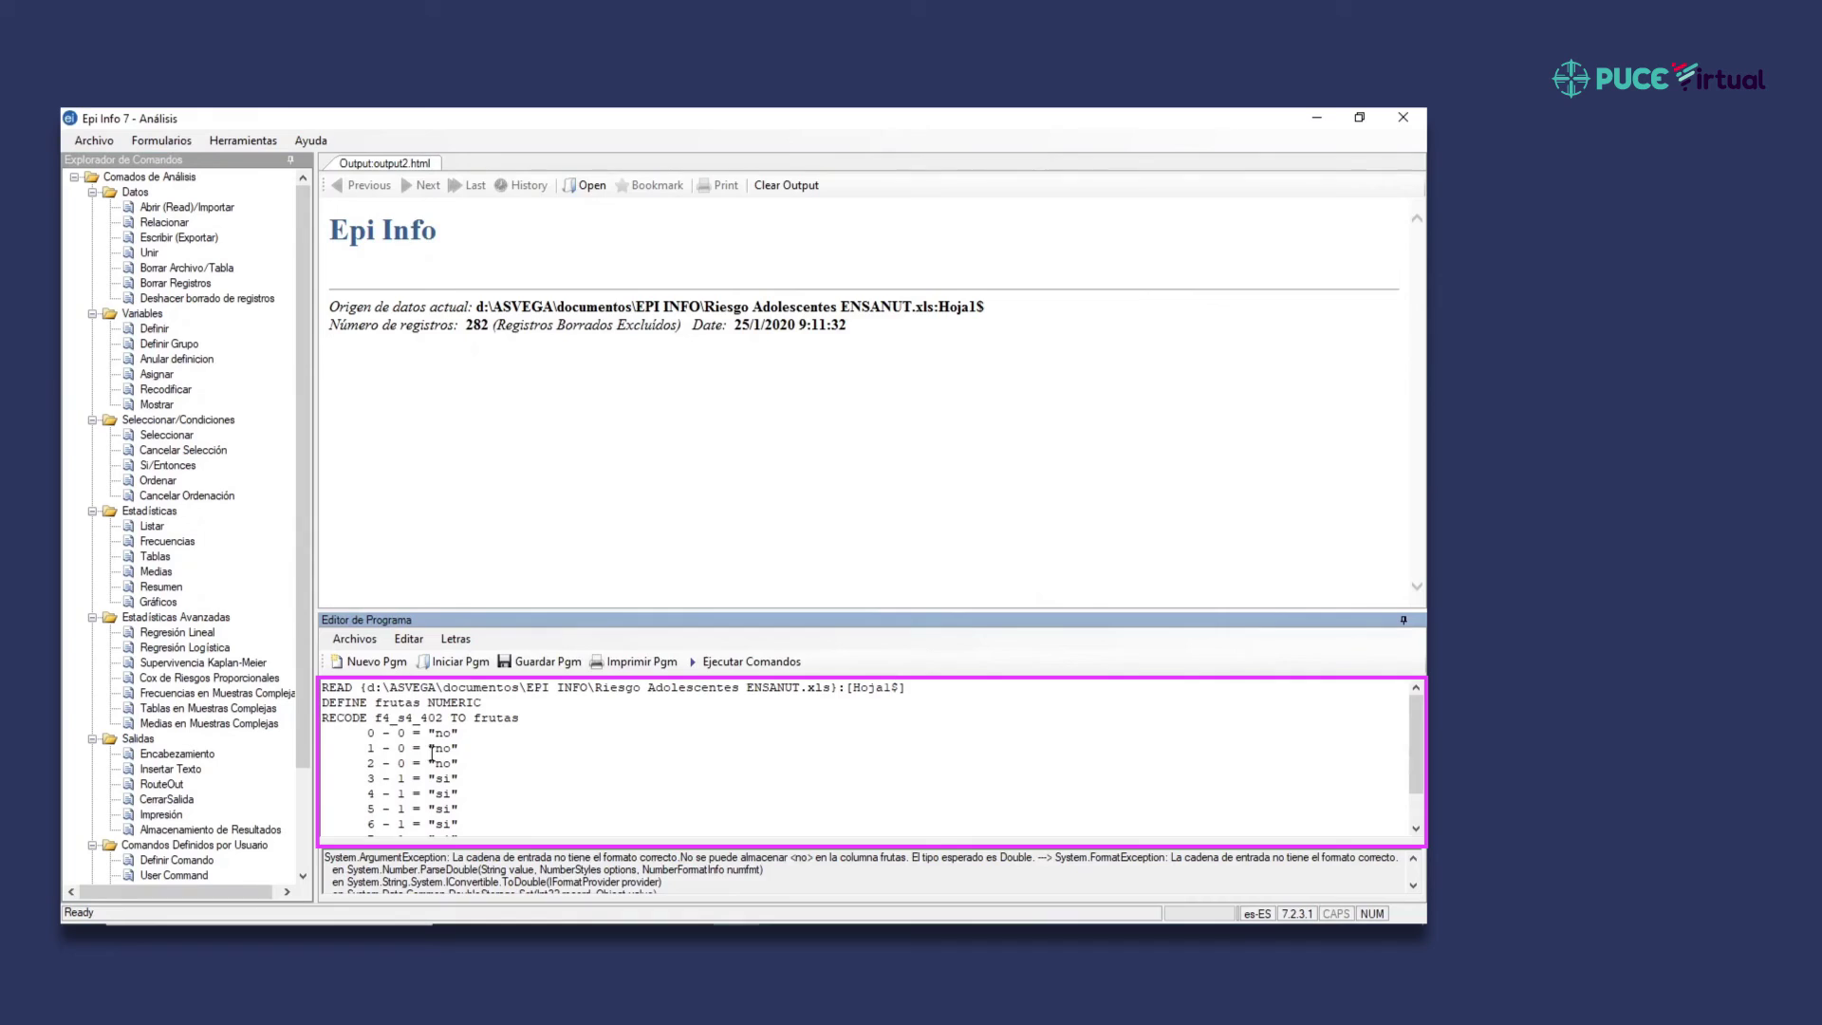
left_click_drag(323, 718, 448, 721)
left_click_drag(469, 718, 519, 719)
scroll(482, 769, "down", 1)
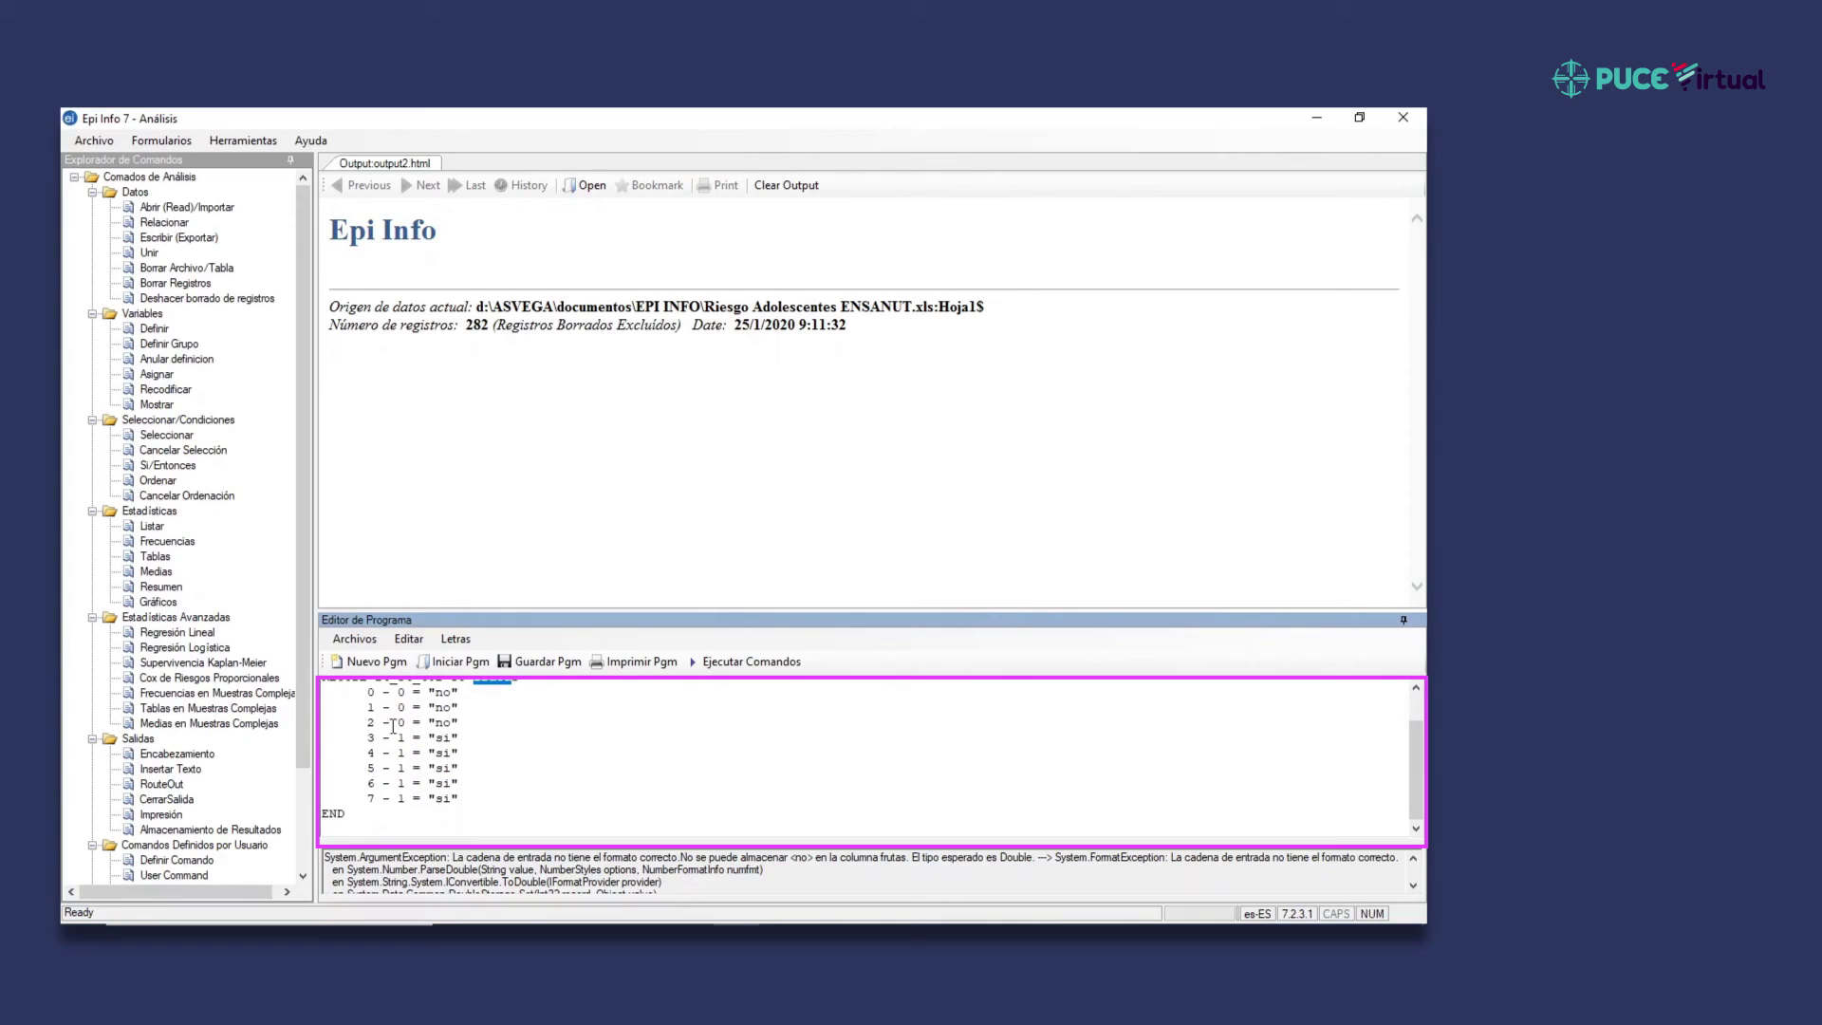
left_click(370, 693)
left_click_drag(392, 692, 403, 731)
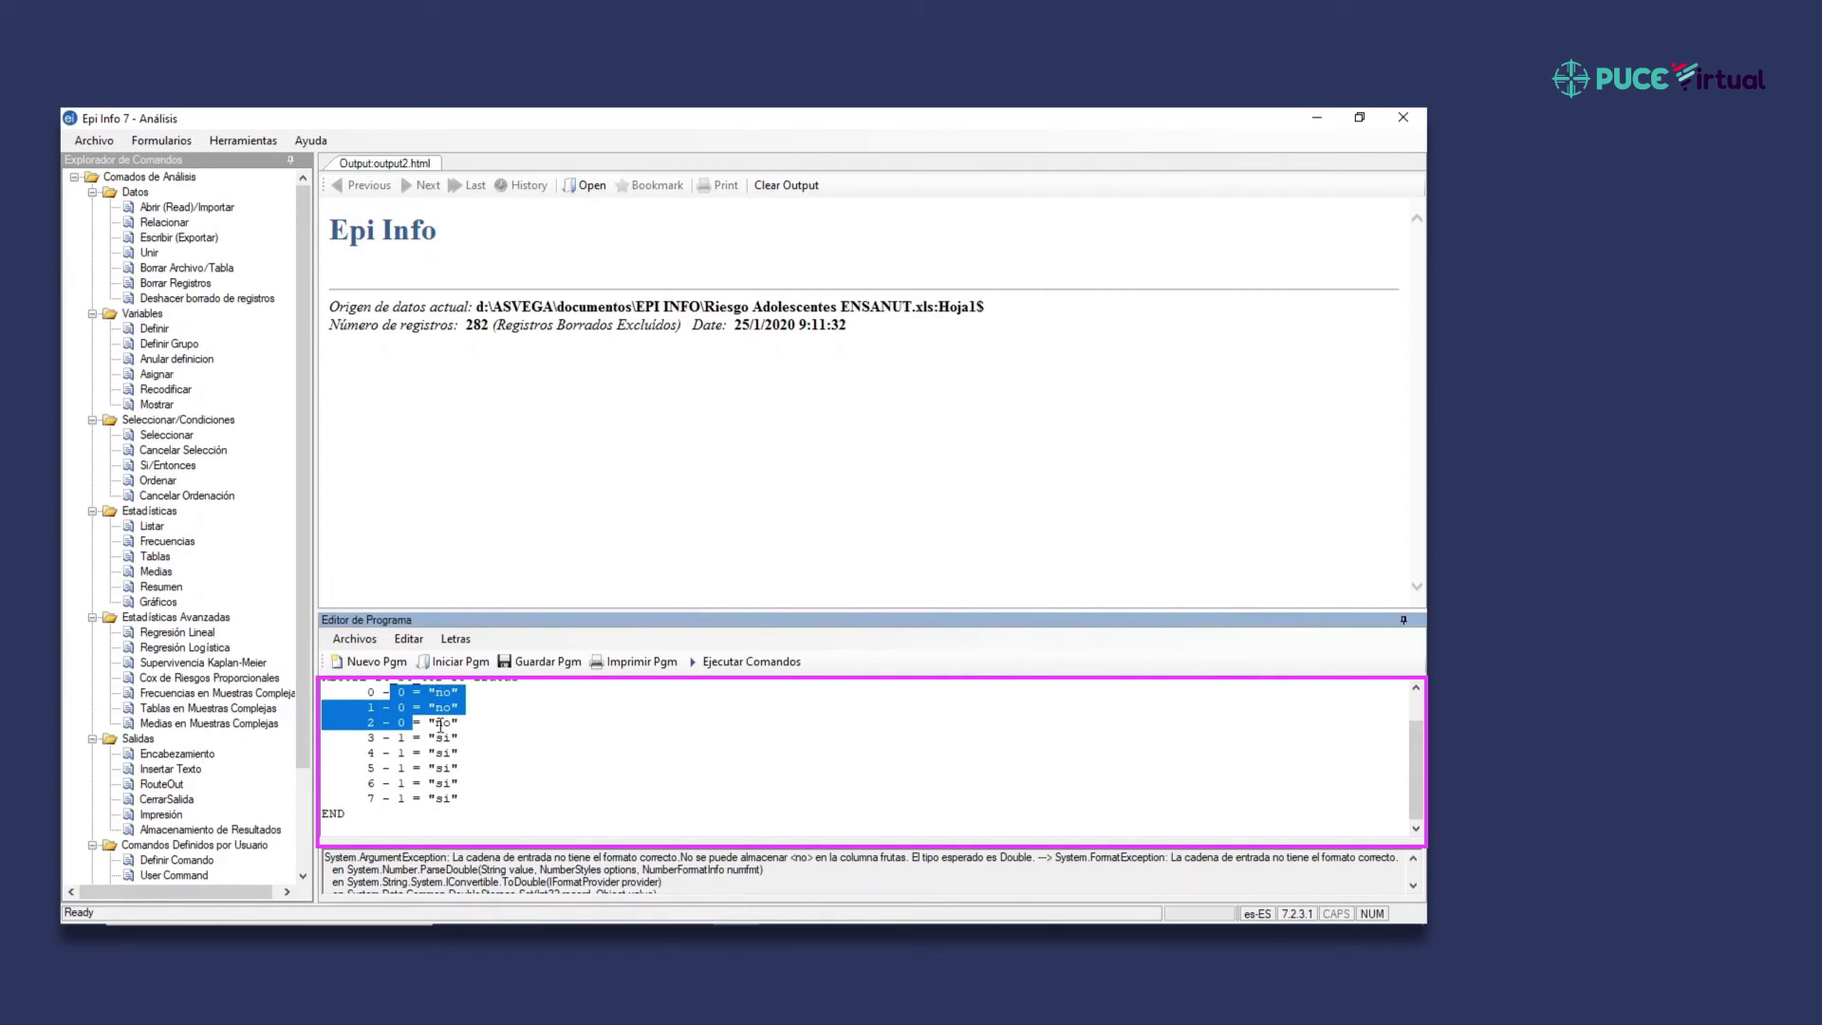
left_click(367, 737)
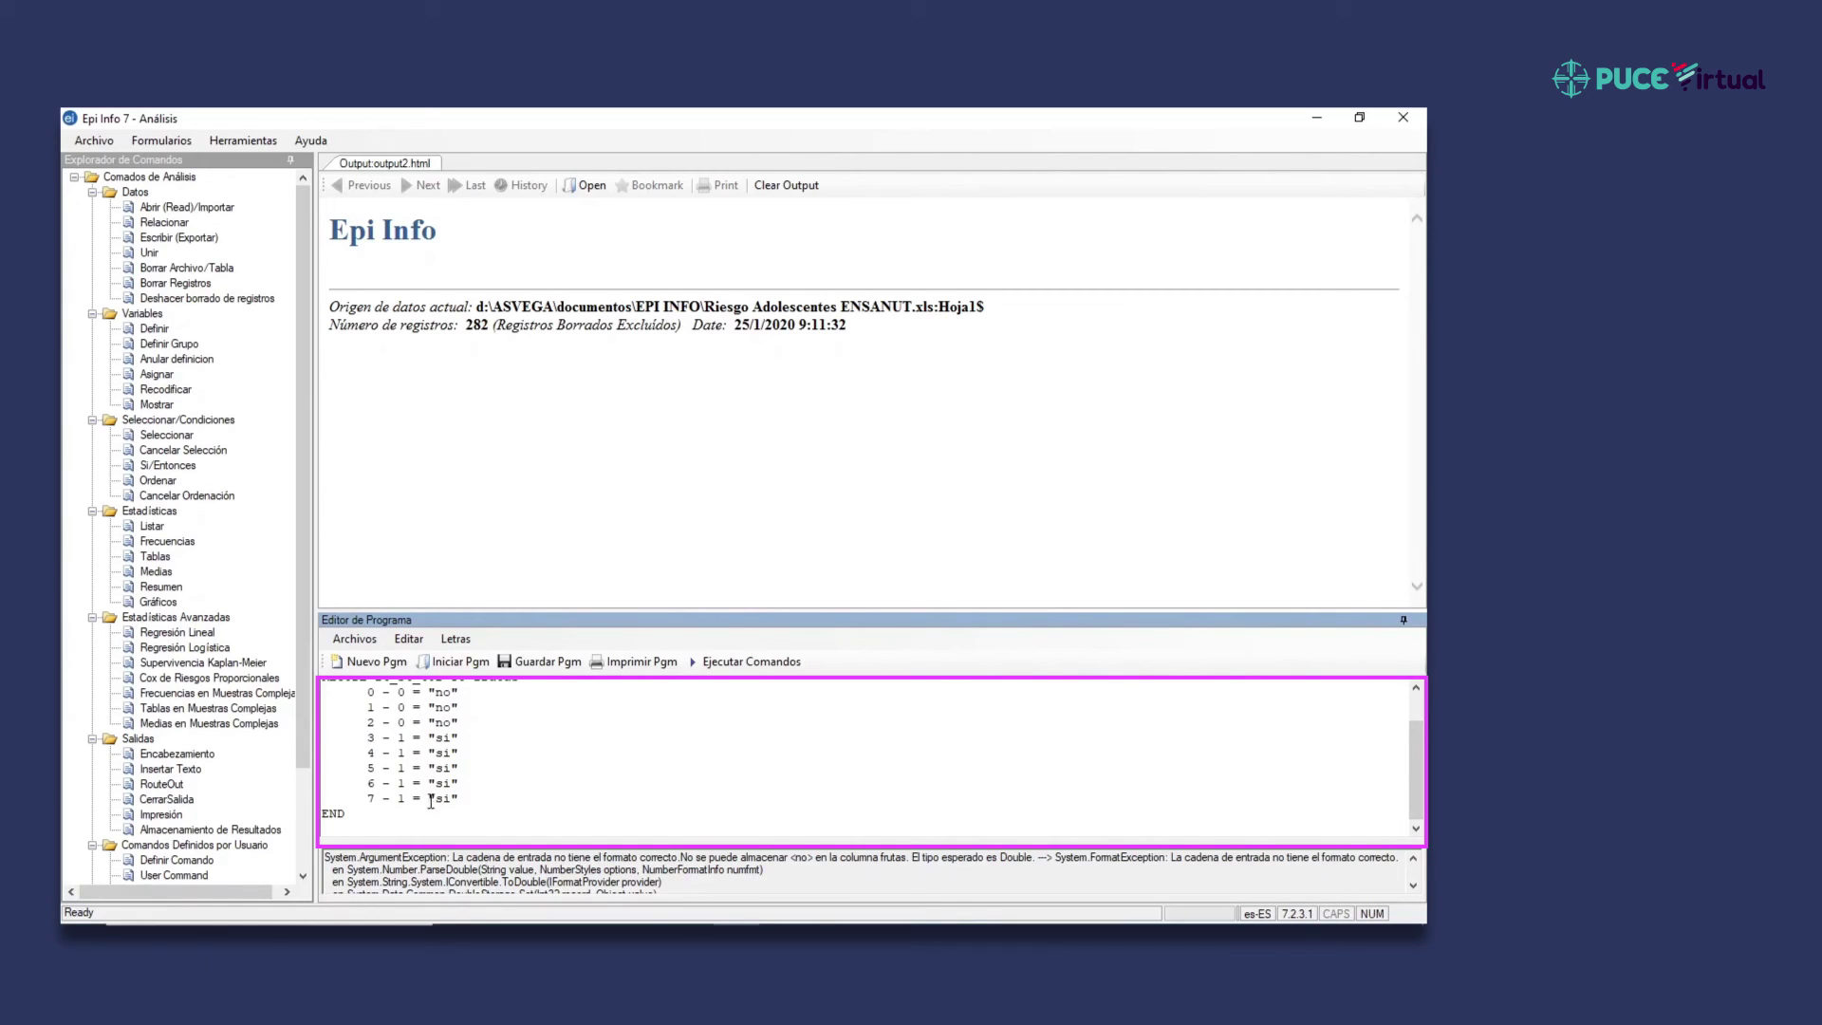
double_click(334, 813)
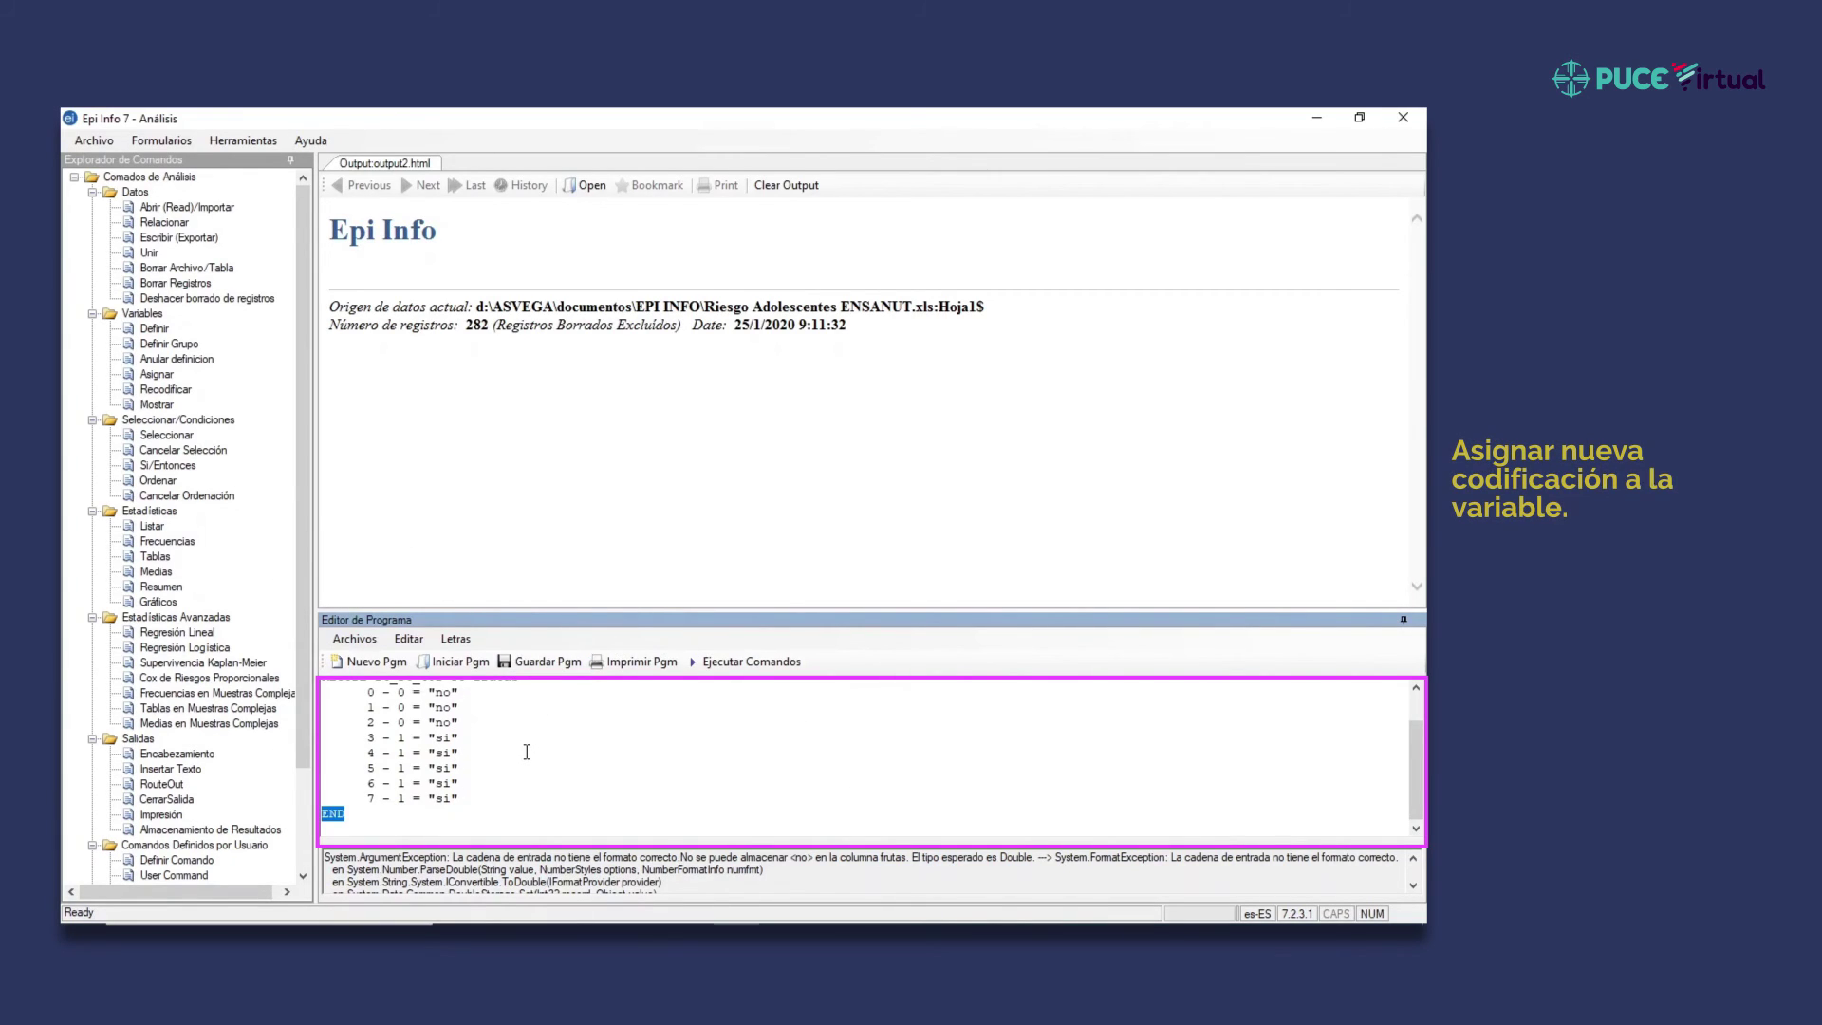
scroll(527, 752, "up", 1)
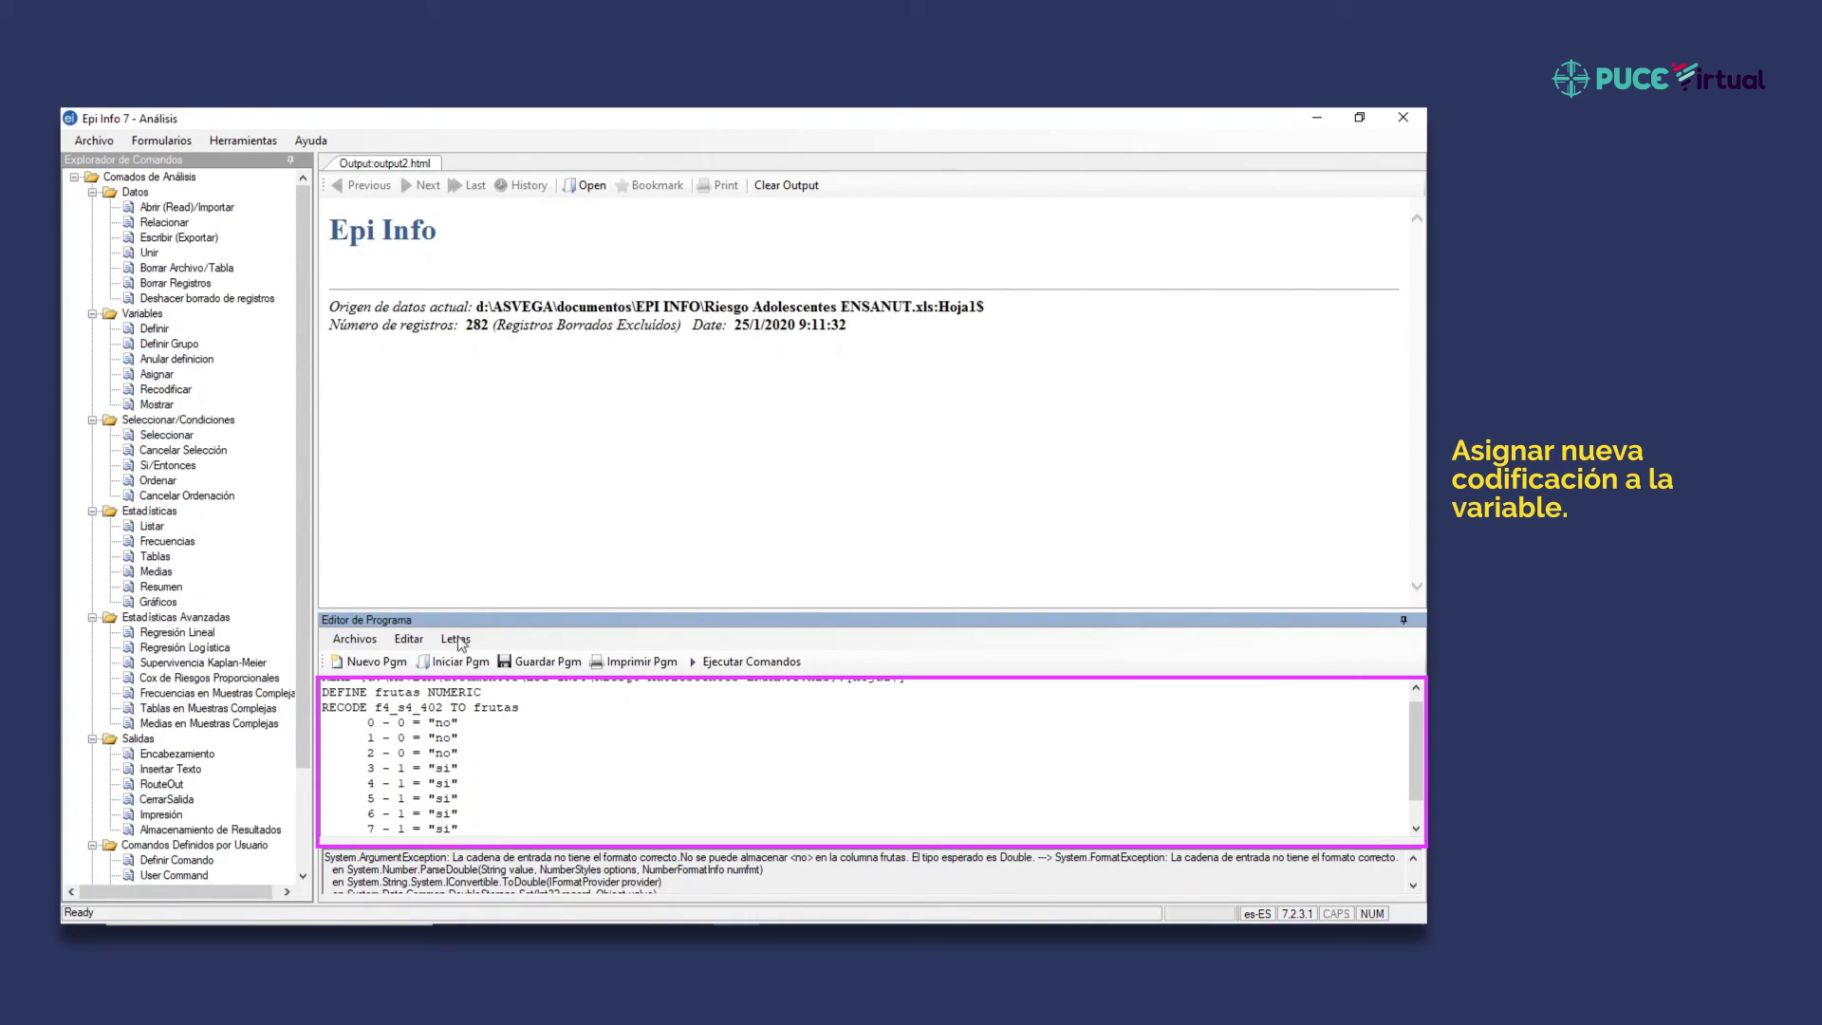
- Start a variable assignment with frutas as the variable that receives the value
left_click(157, 378)
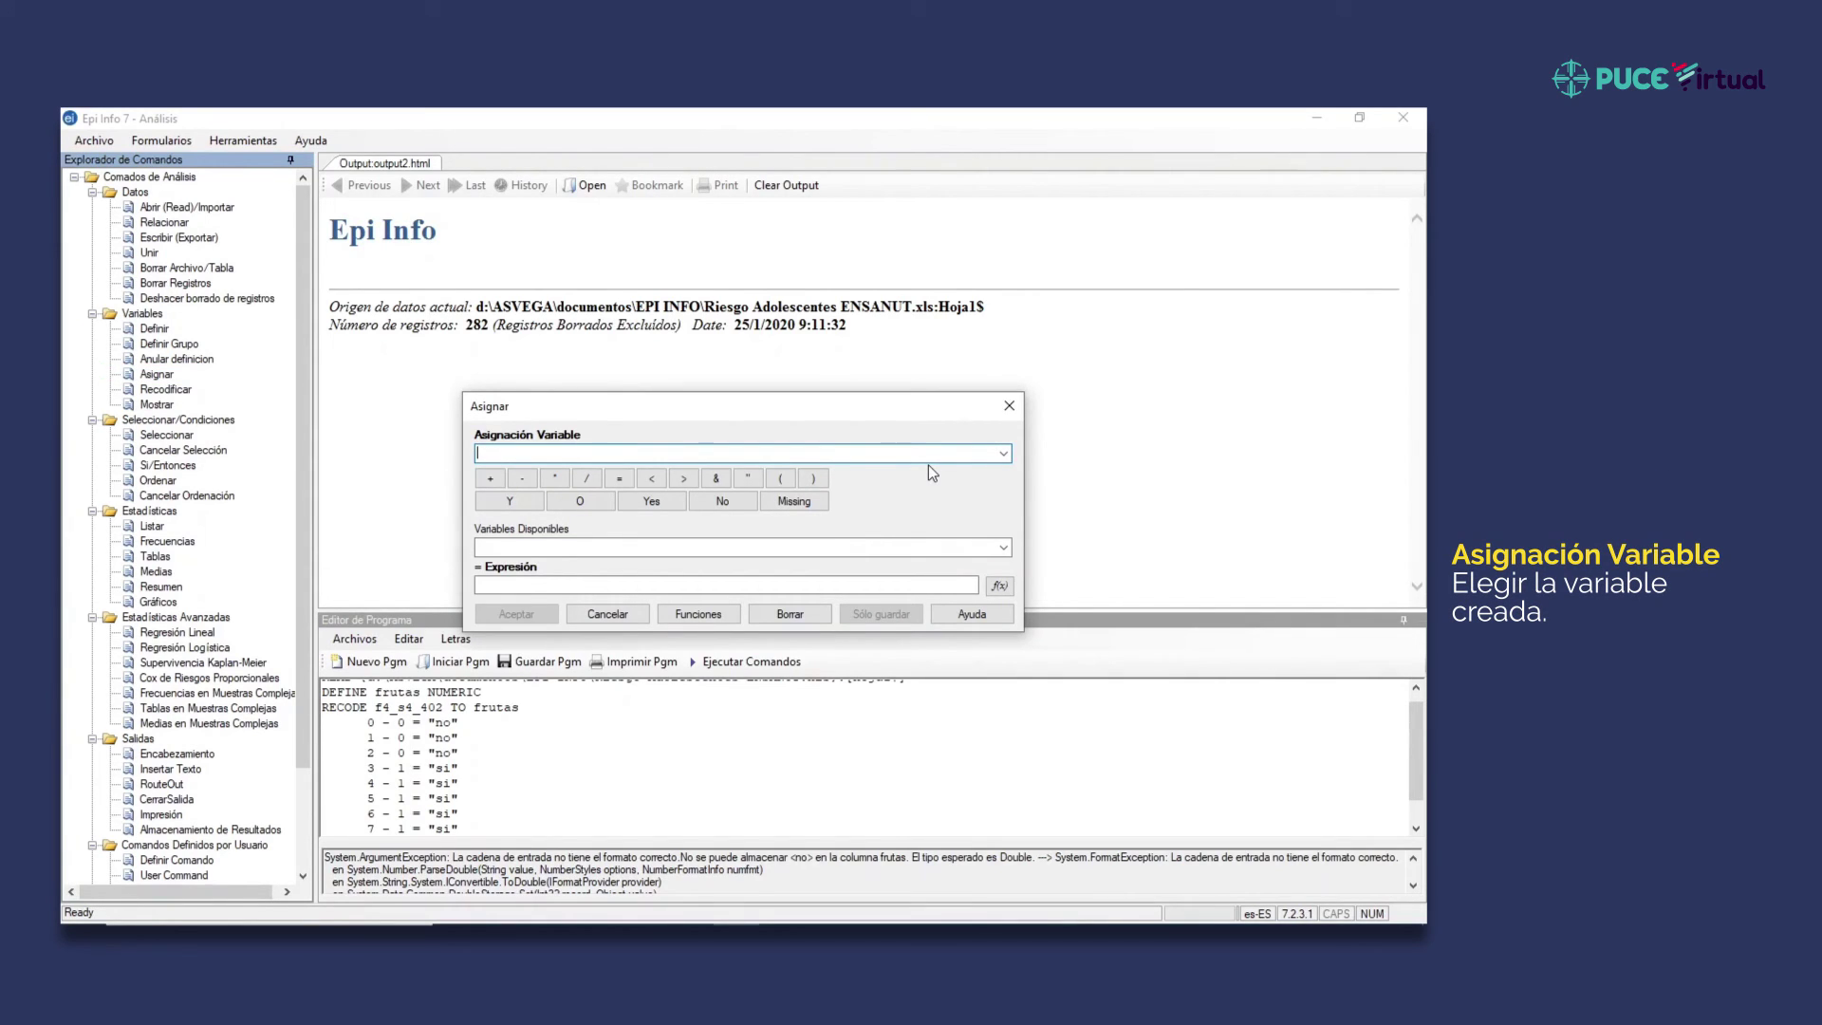
left_click(1008, 456)
left_click_drag(1003, 570, 1015, 749)
left_click(612, 703)
left_click(720, 540)
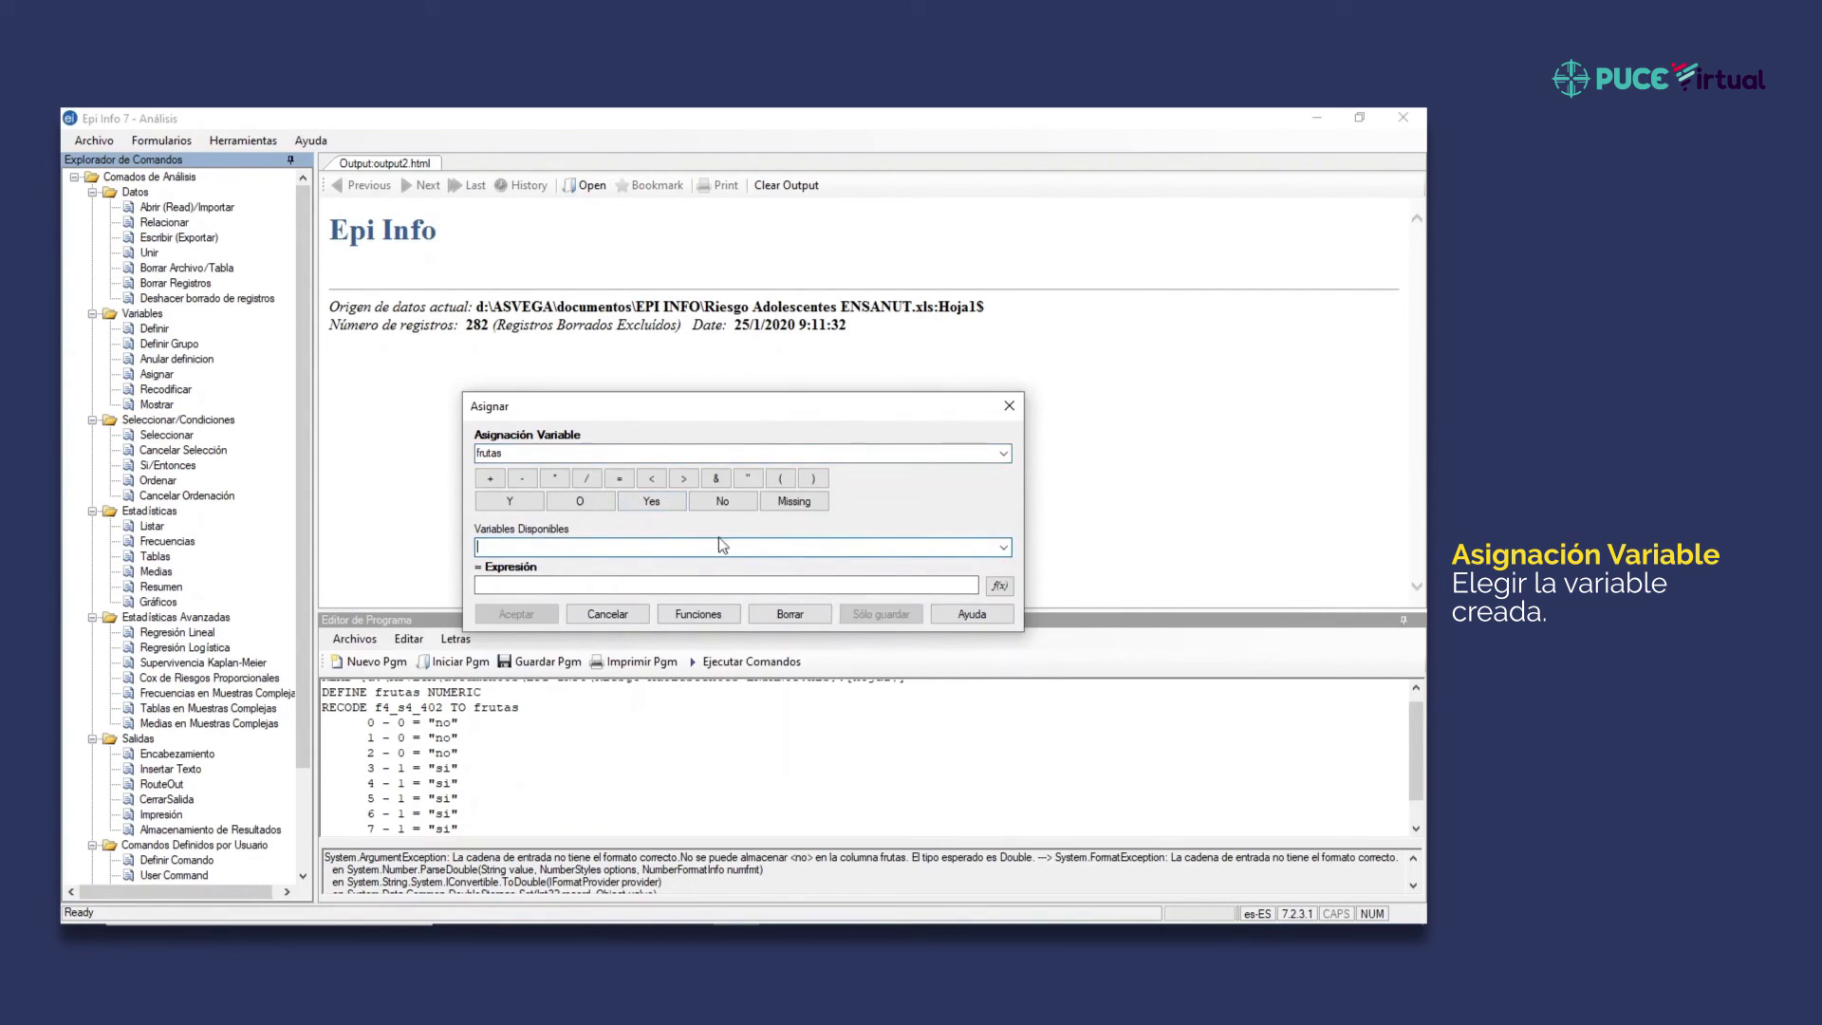
- Build the assignment expression f4_s4_402 = 0 from the original variable and accept it
left_click(1003, 547)
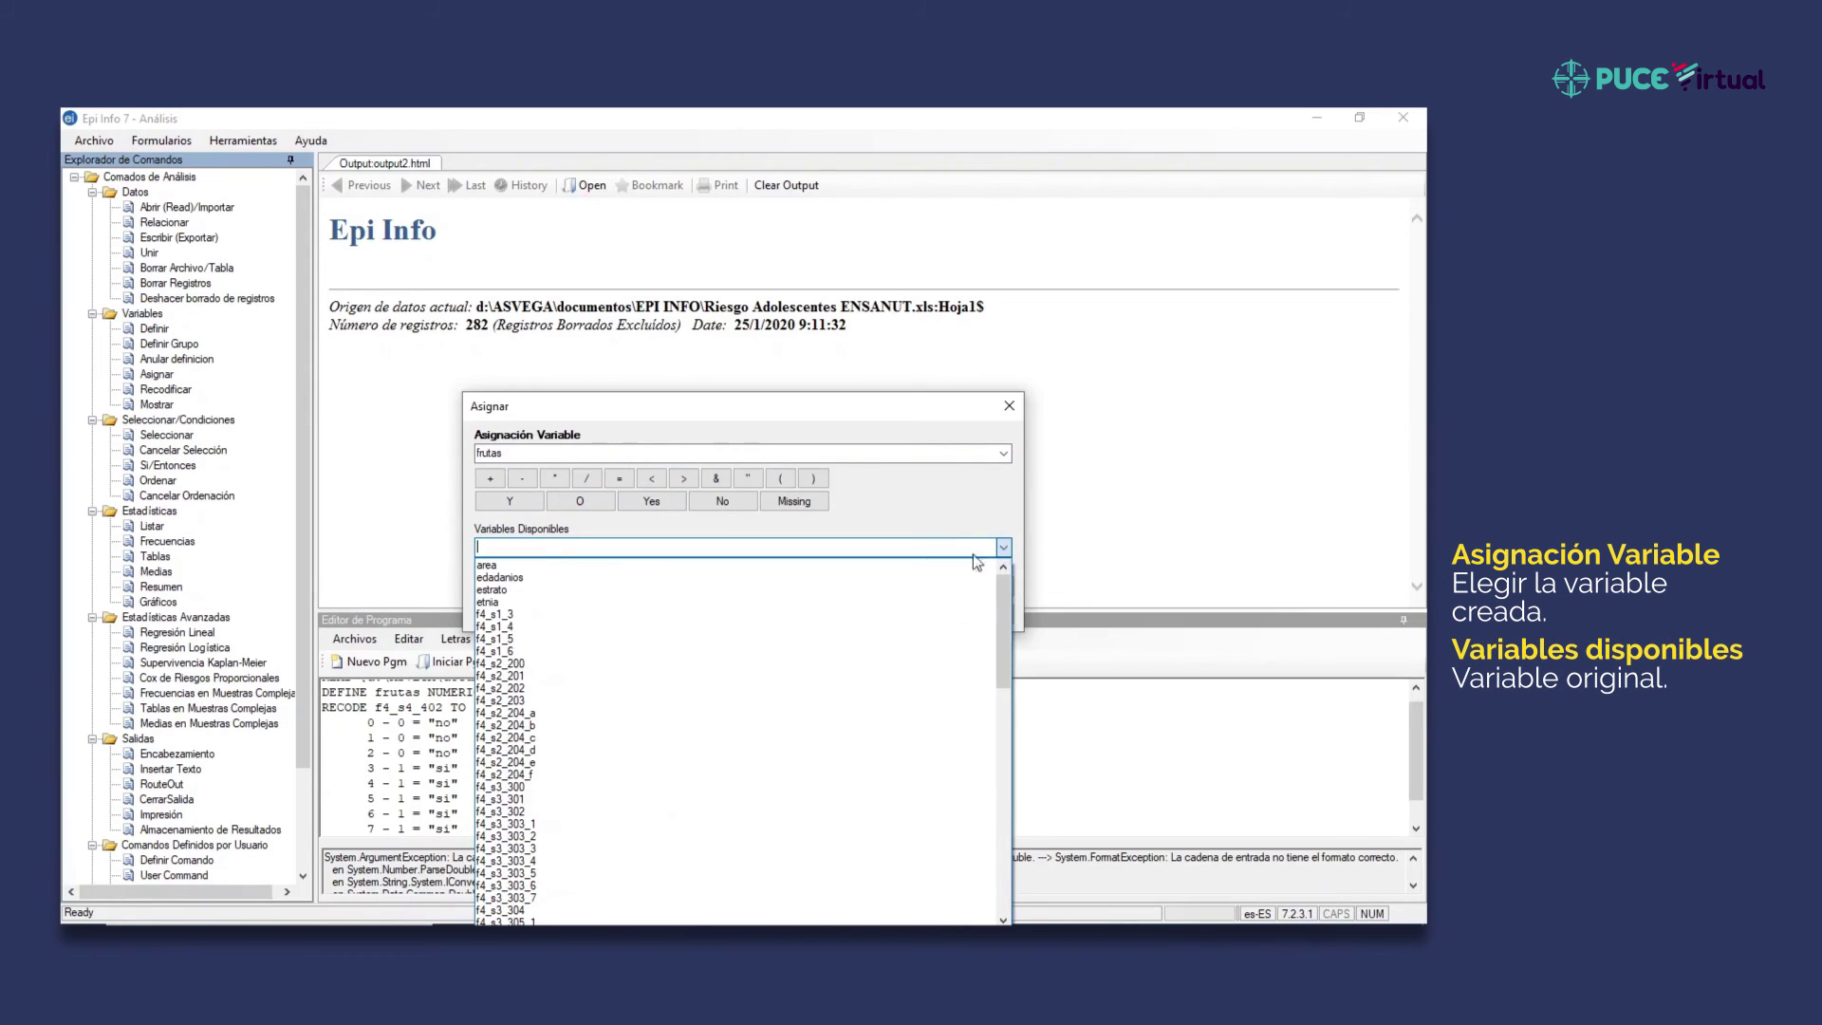
scroll(823, 710, "down", 4)
scroll(823, 717, "down", 4)
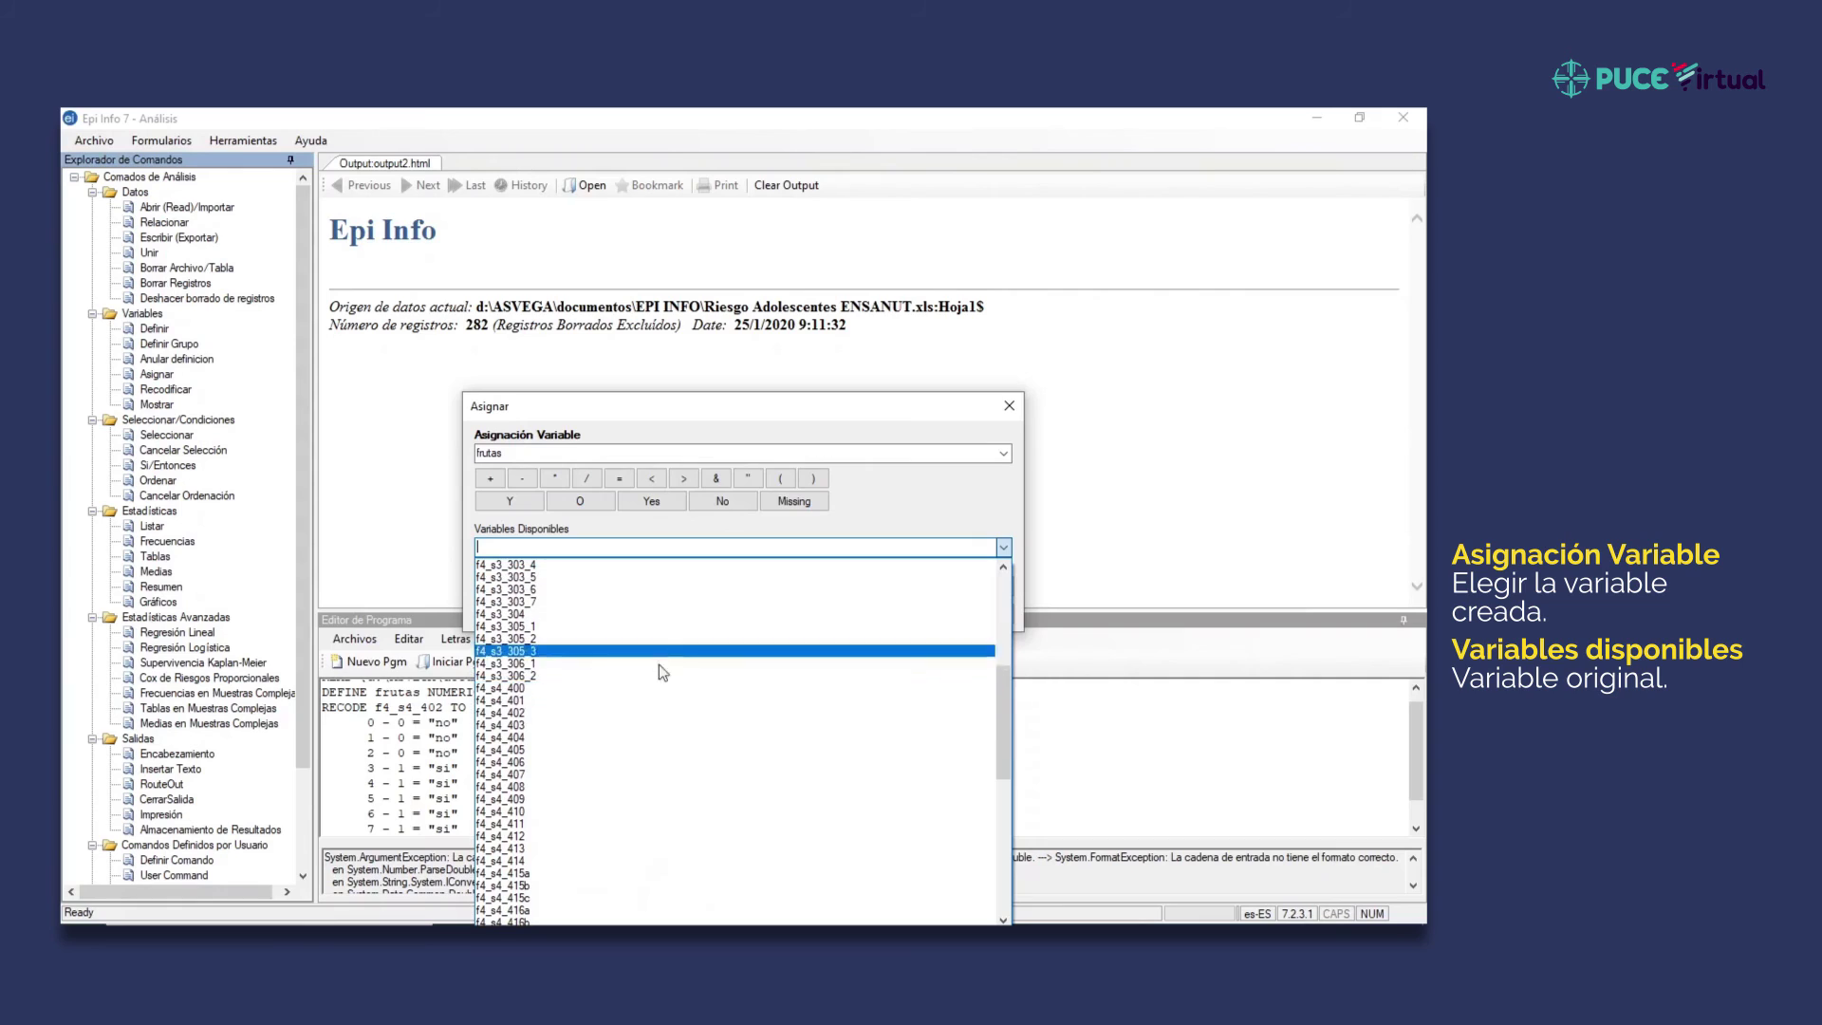
left_click(597, 711)
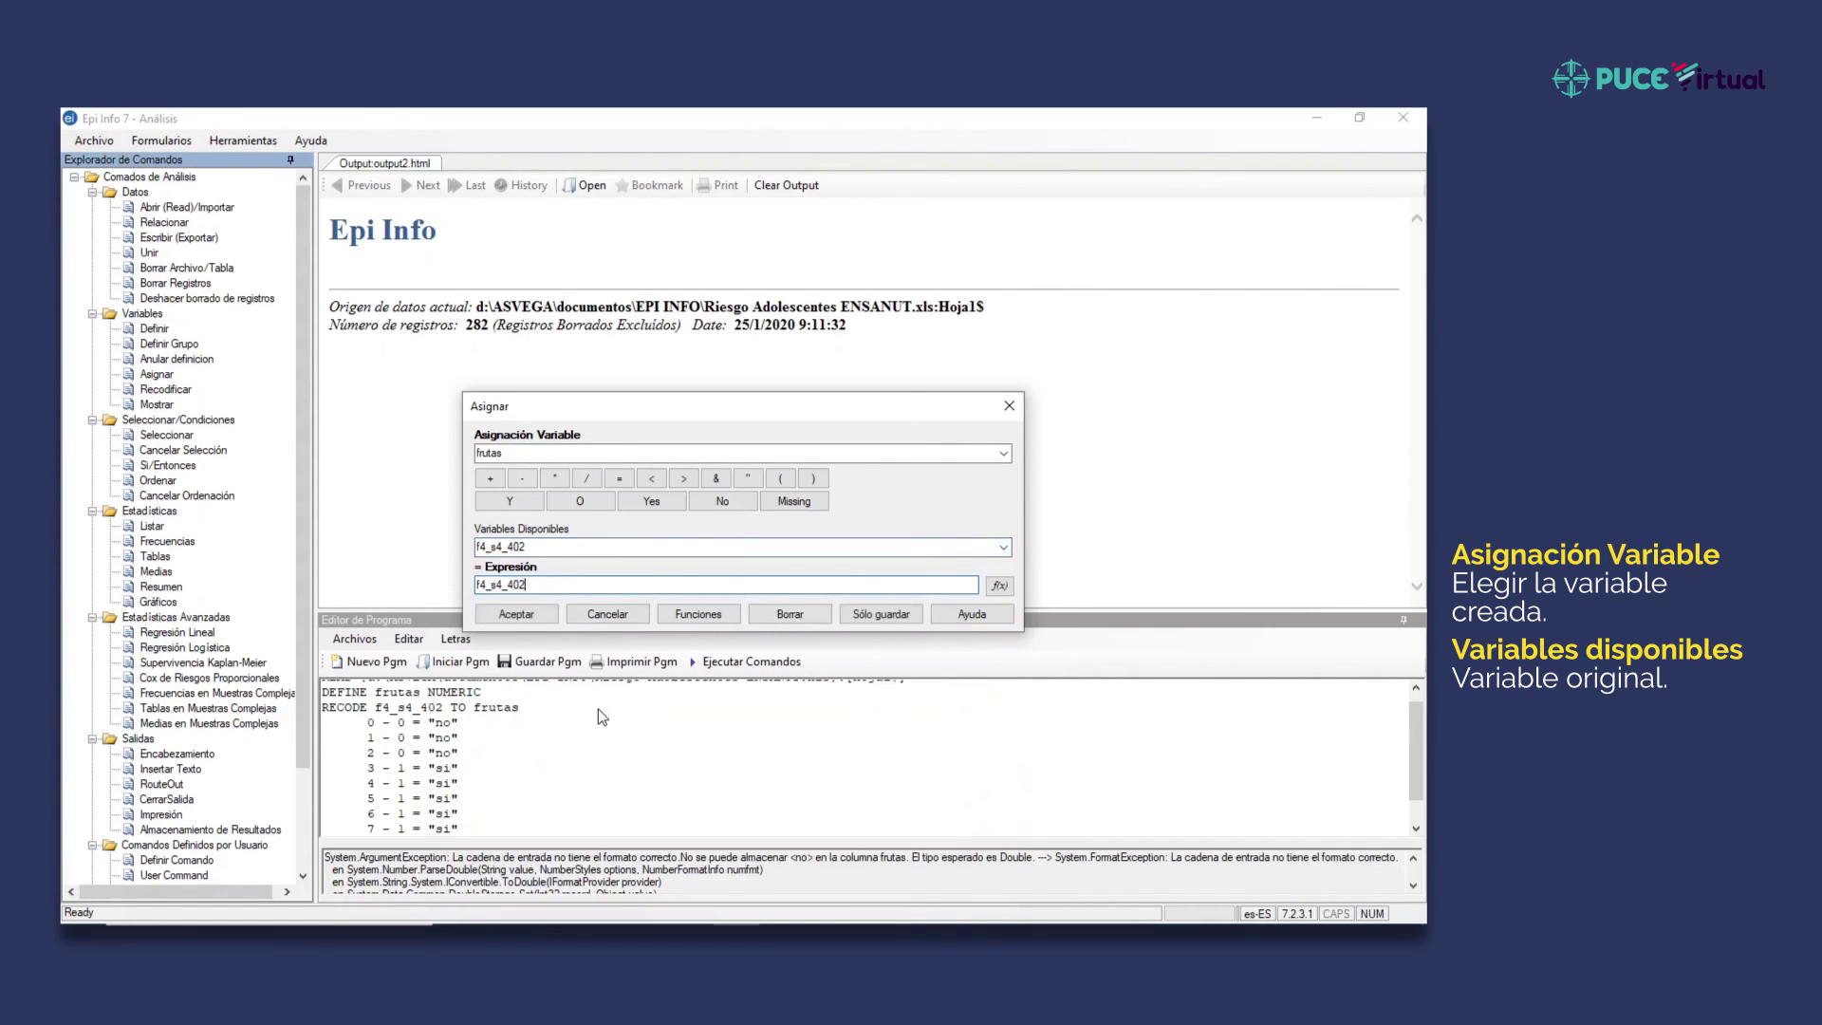
left_click(618, 478)
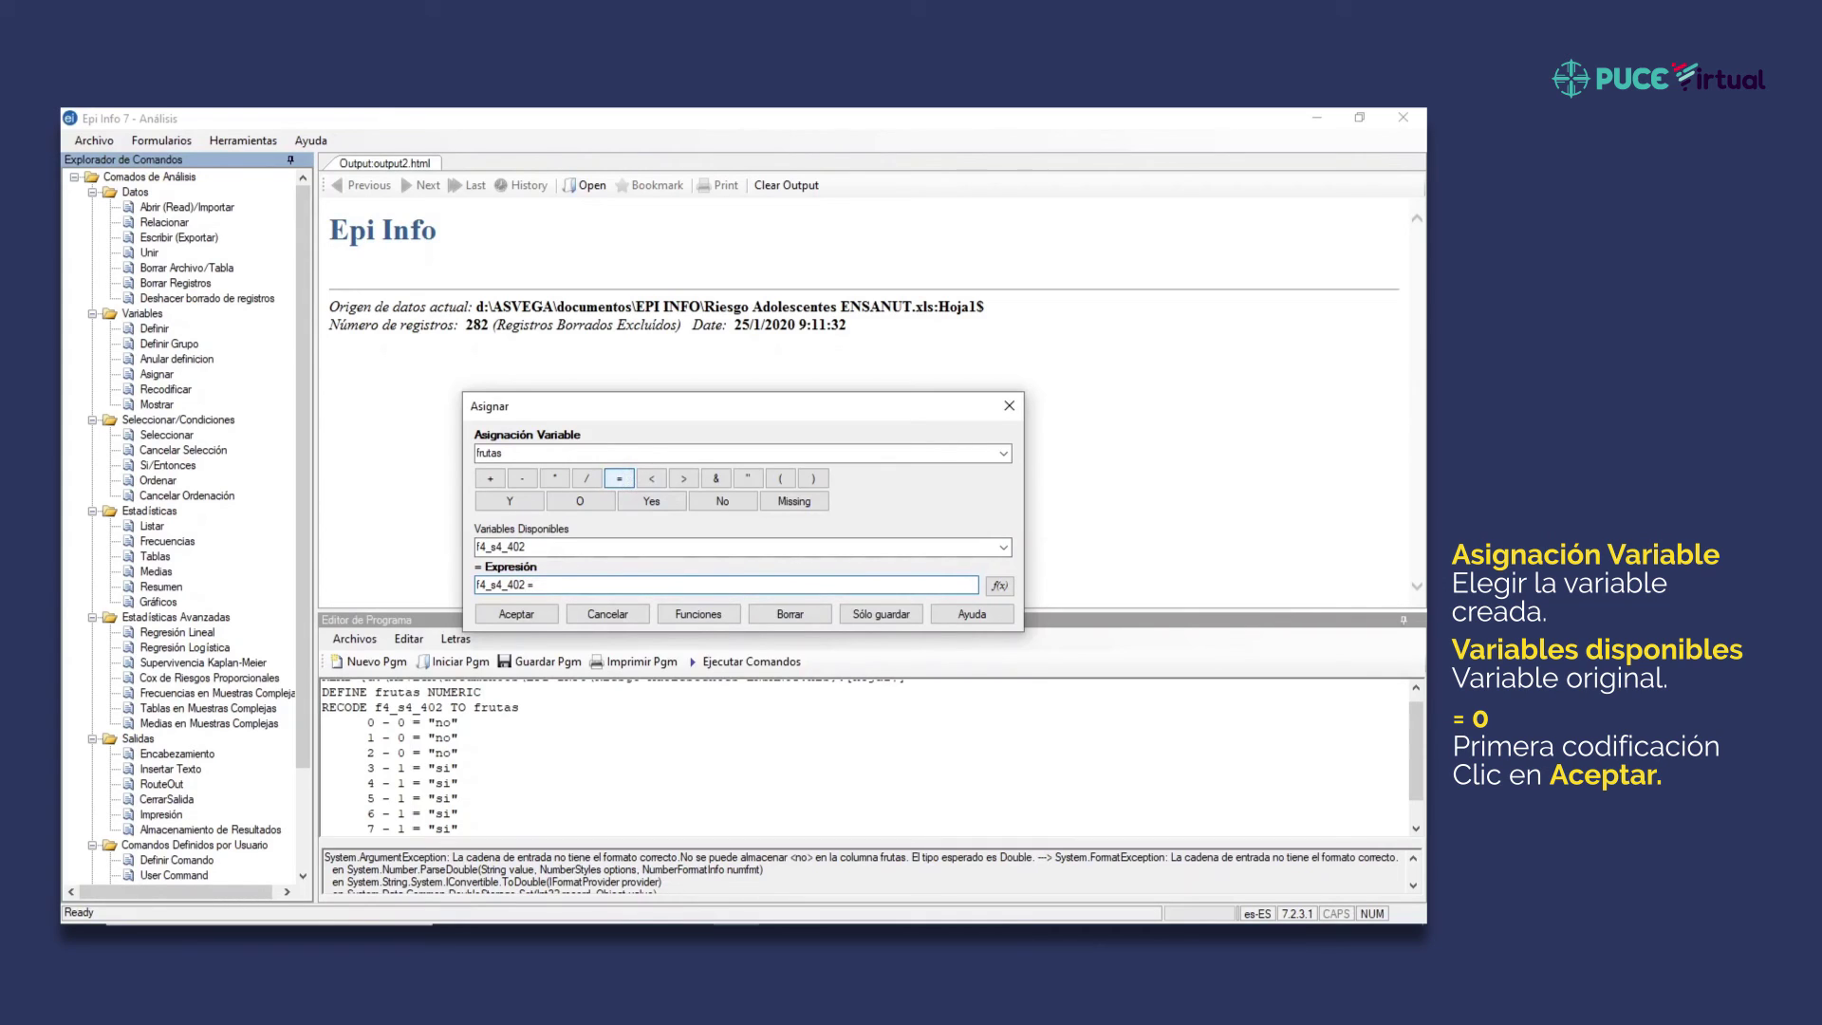
type("0")
left_click(530, 615)
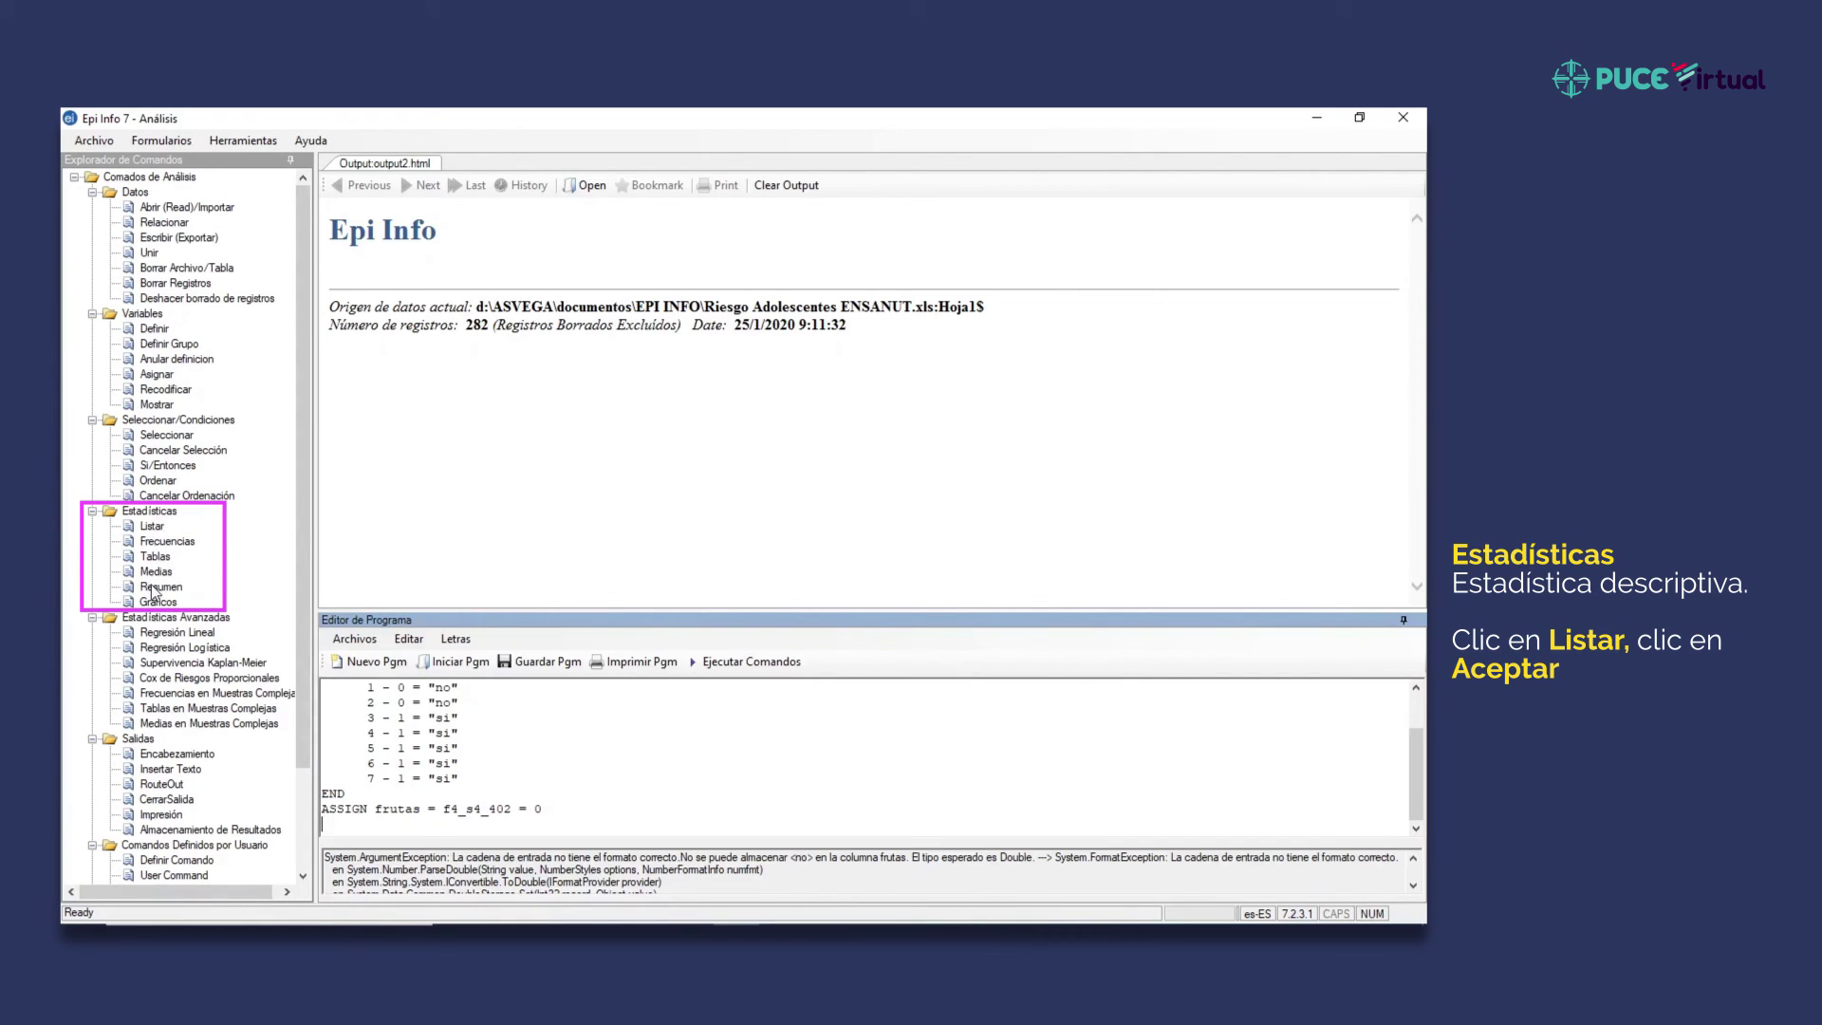
- List all variables in a grid, check the frutas column at the far end, and close the list
left_click(151, 527)
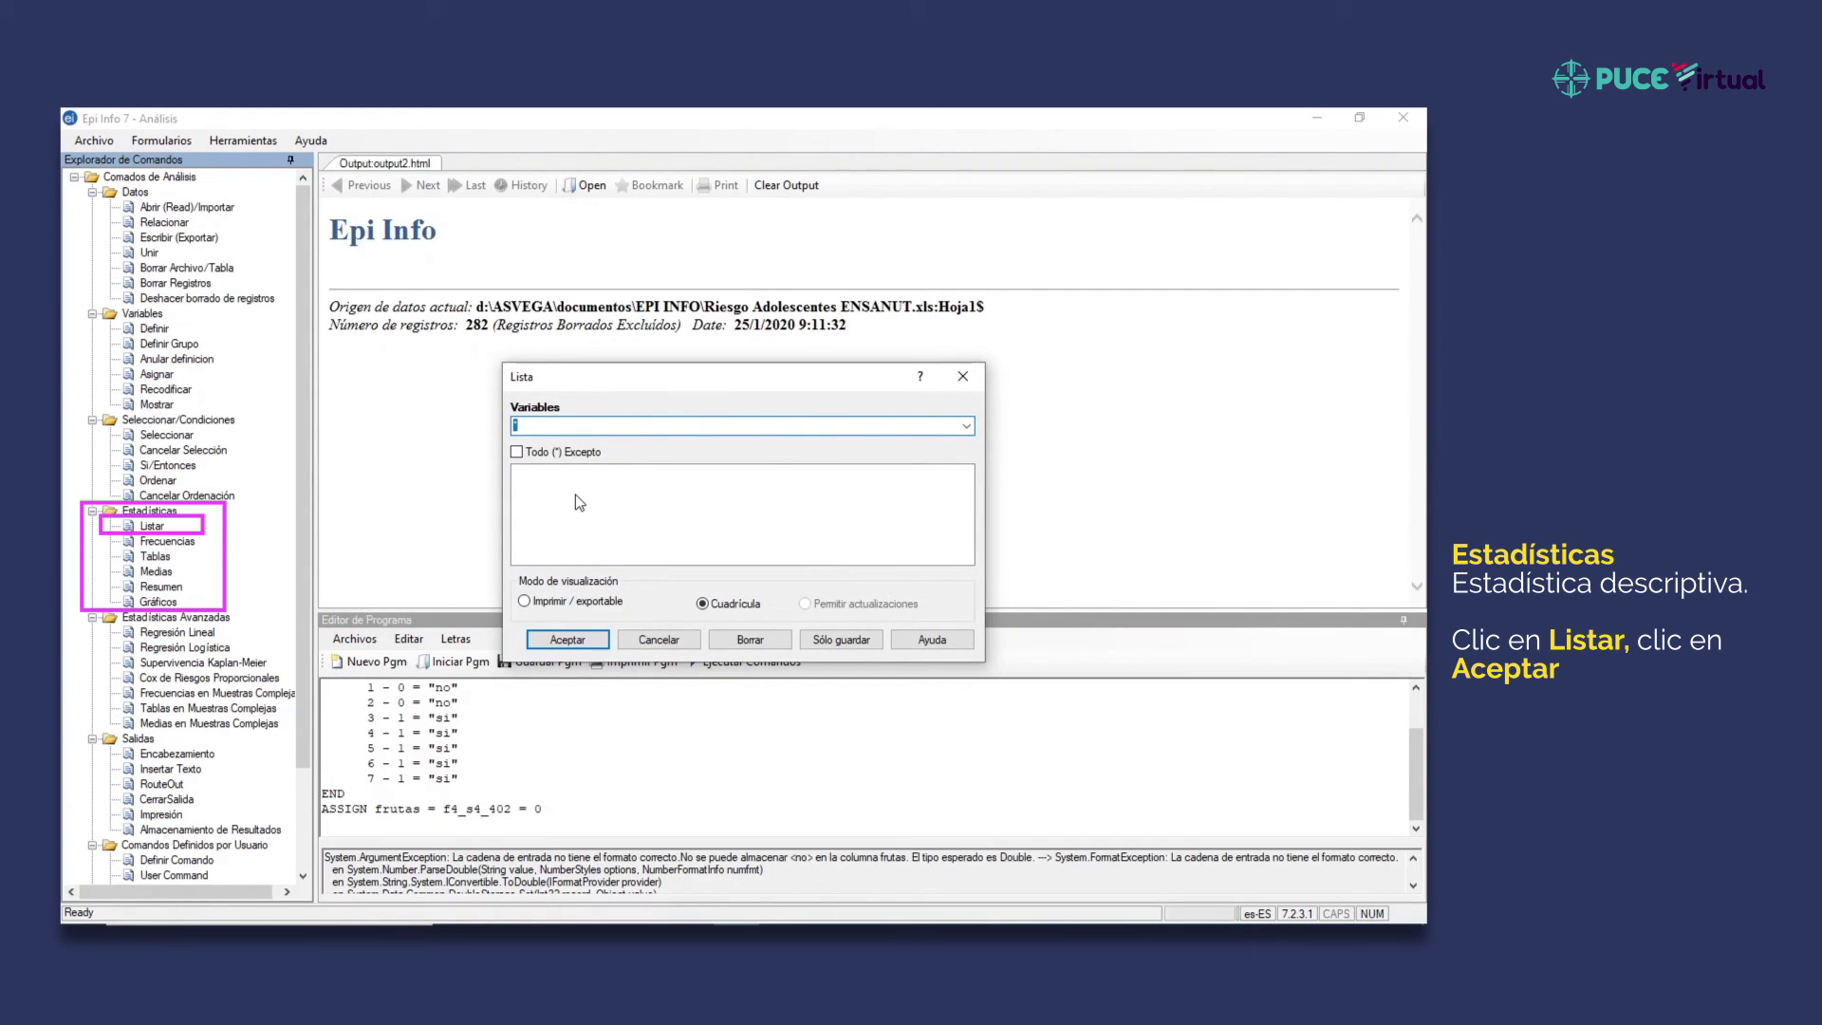
left_click(567, 641)
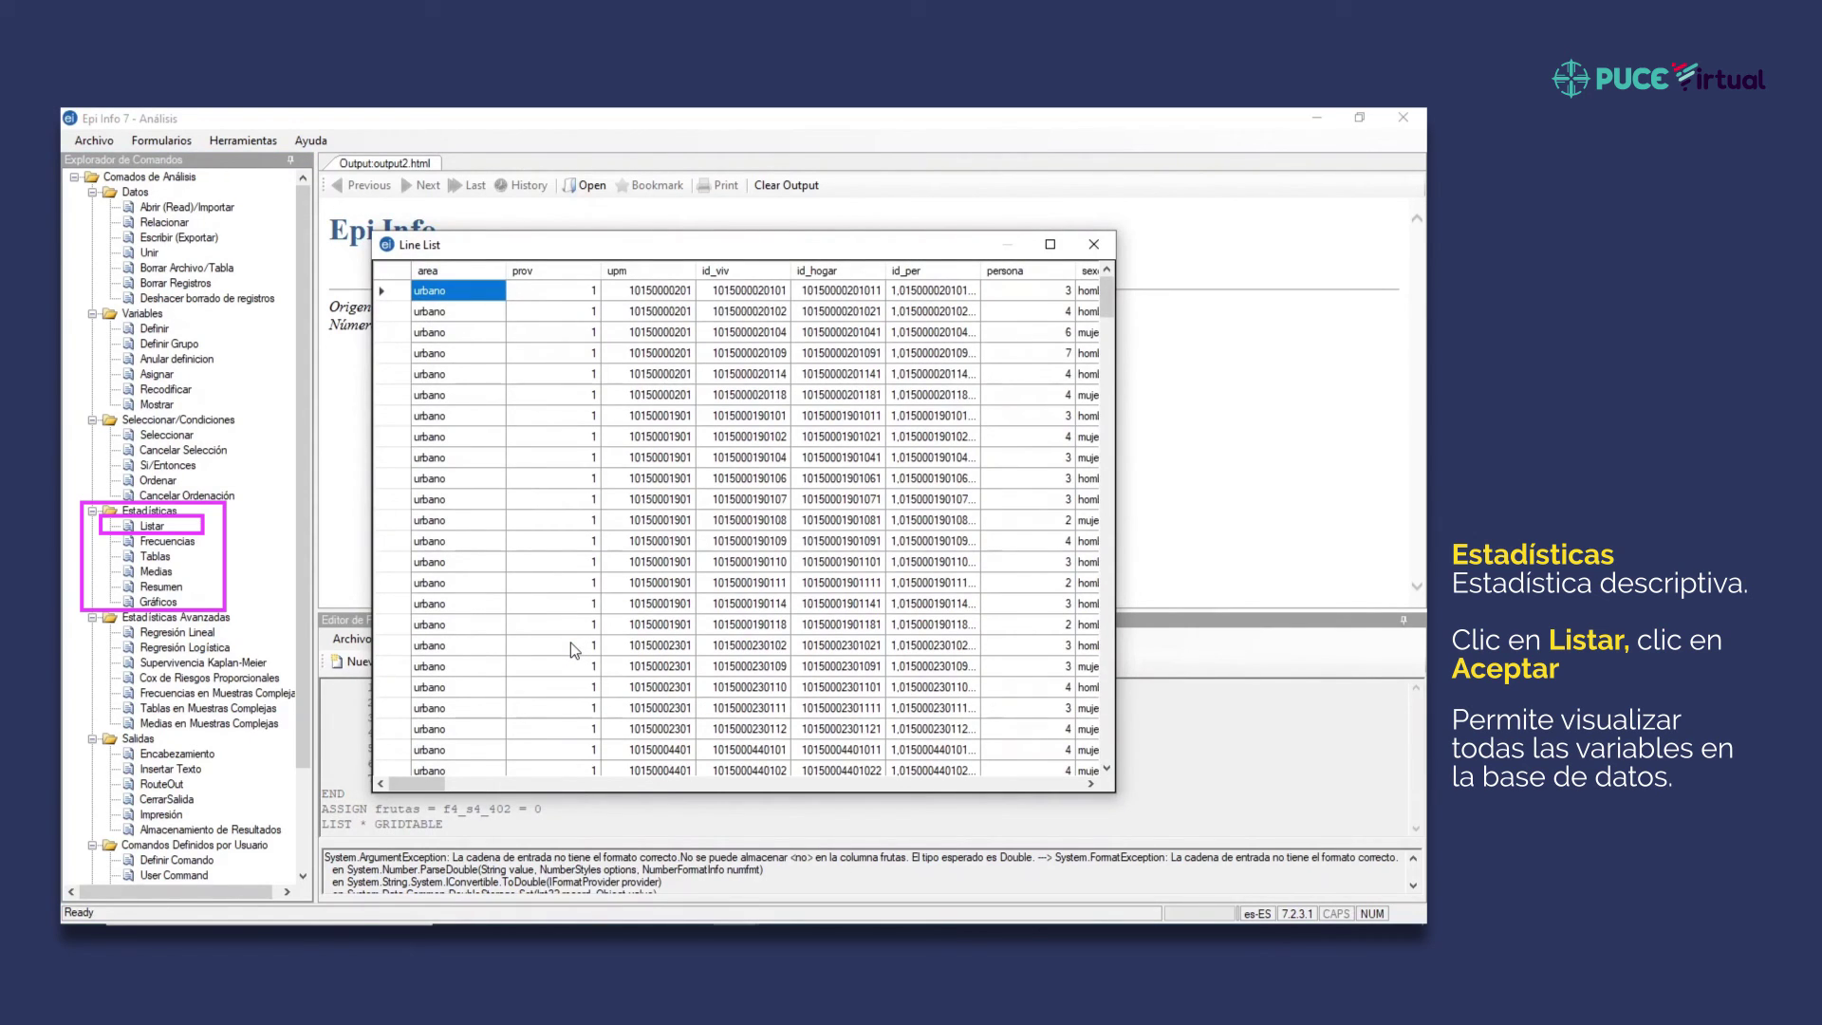
left_click_drag(425, 778, 1063, 736)
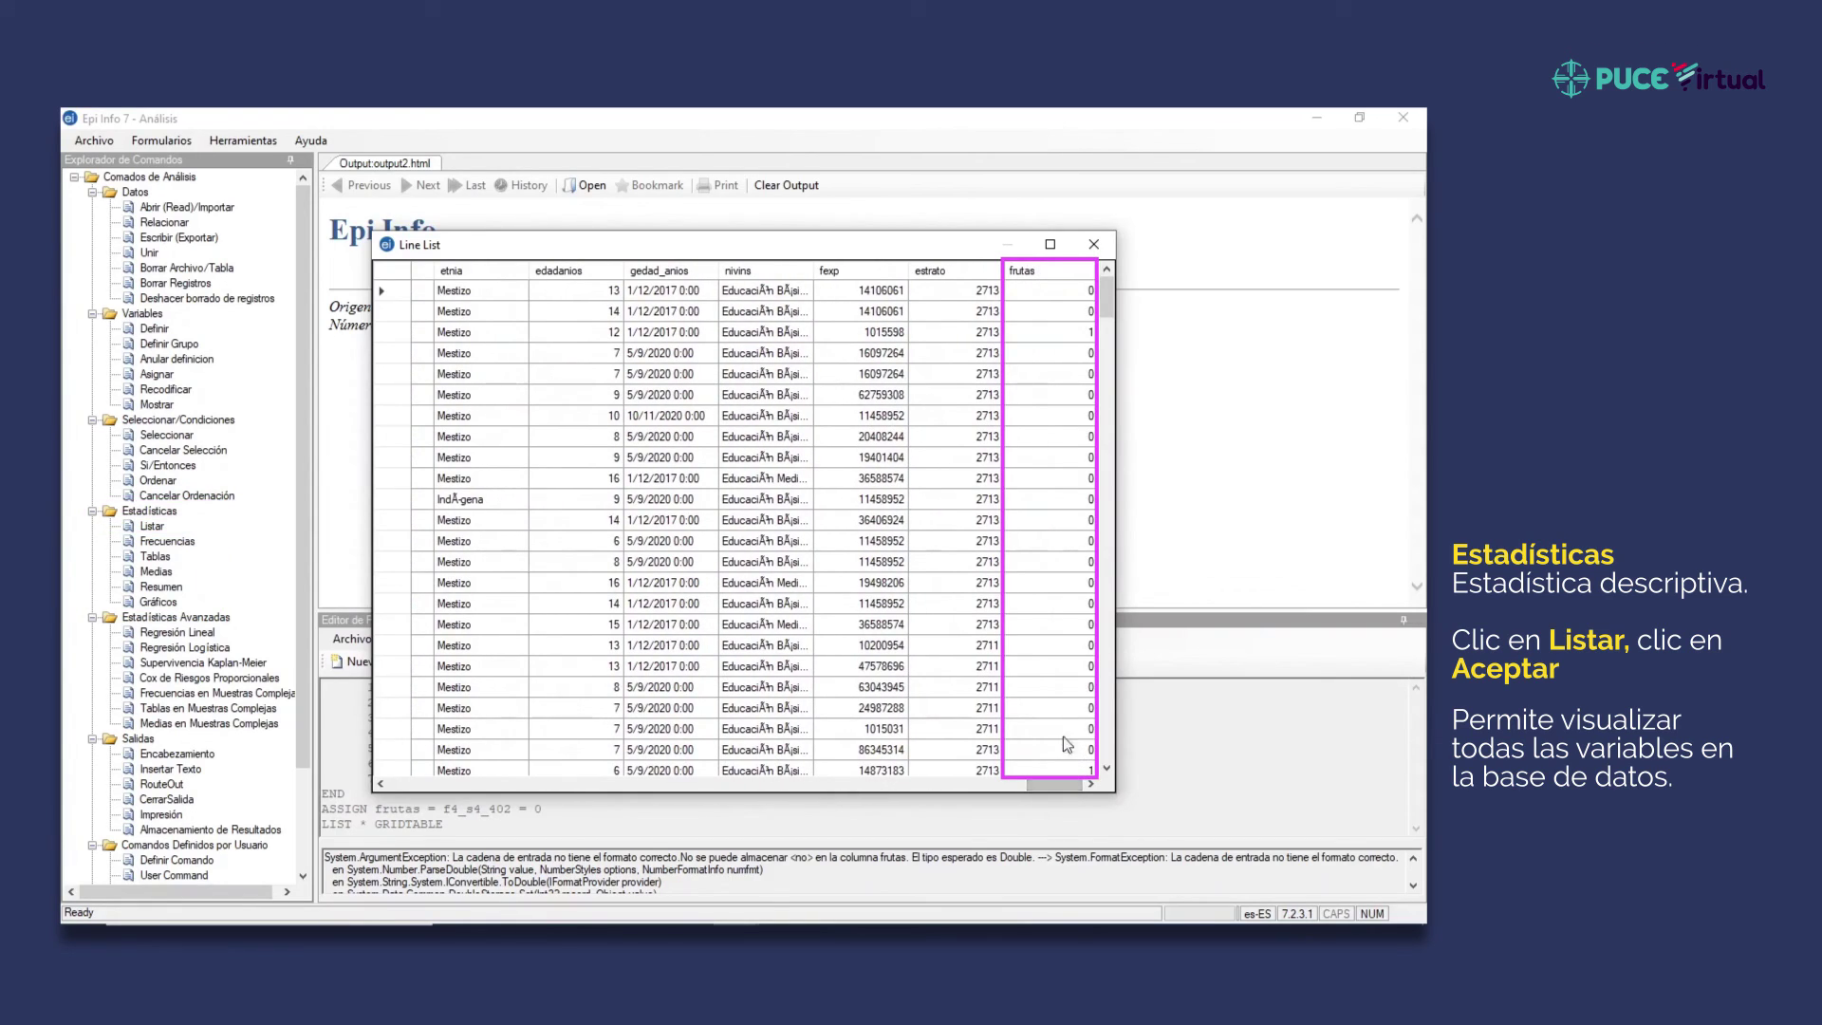
left_click(1092, 247)
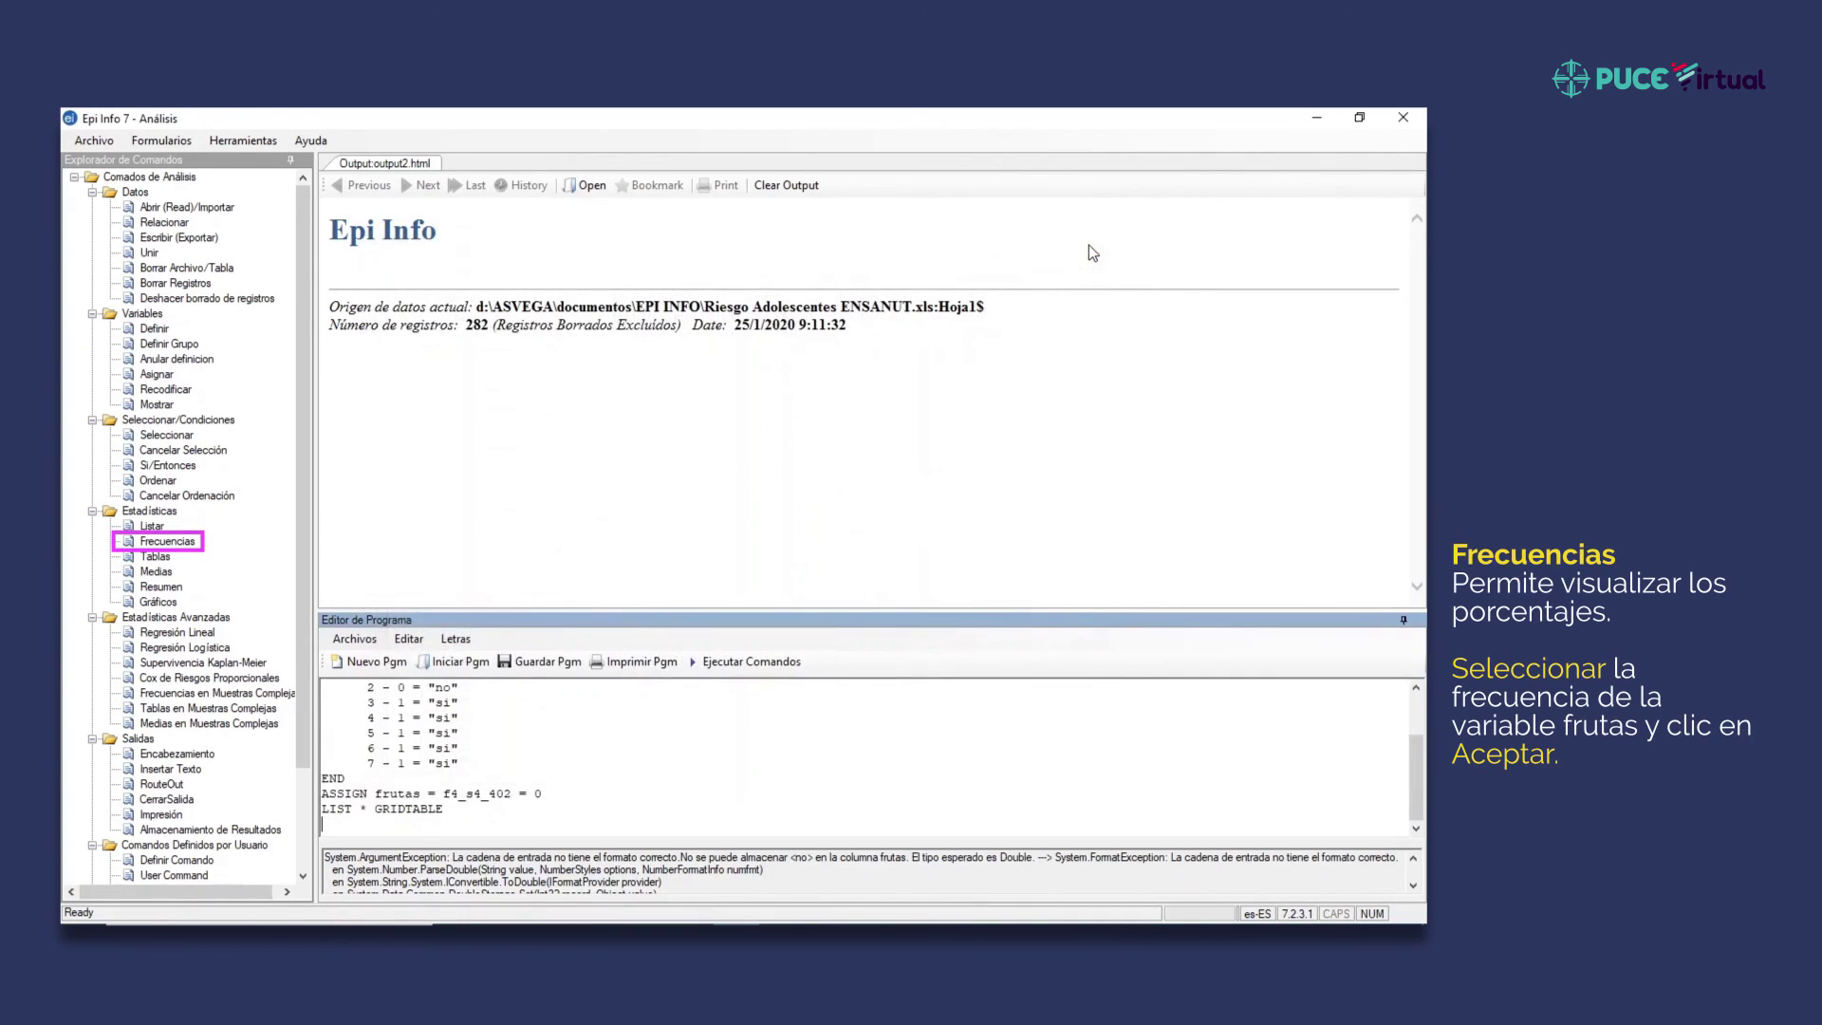
- Generate a frequency table for the frutas variable
double_click(158, 545)
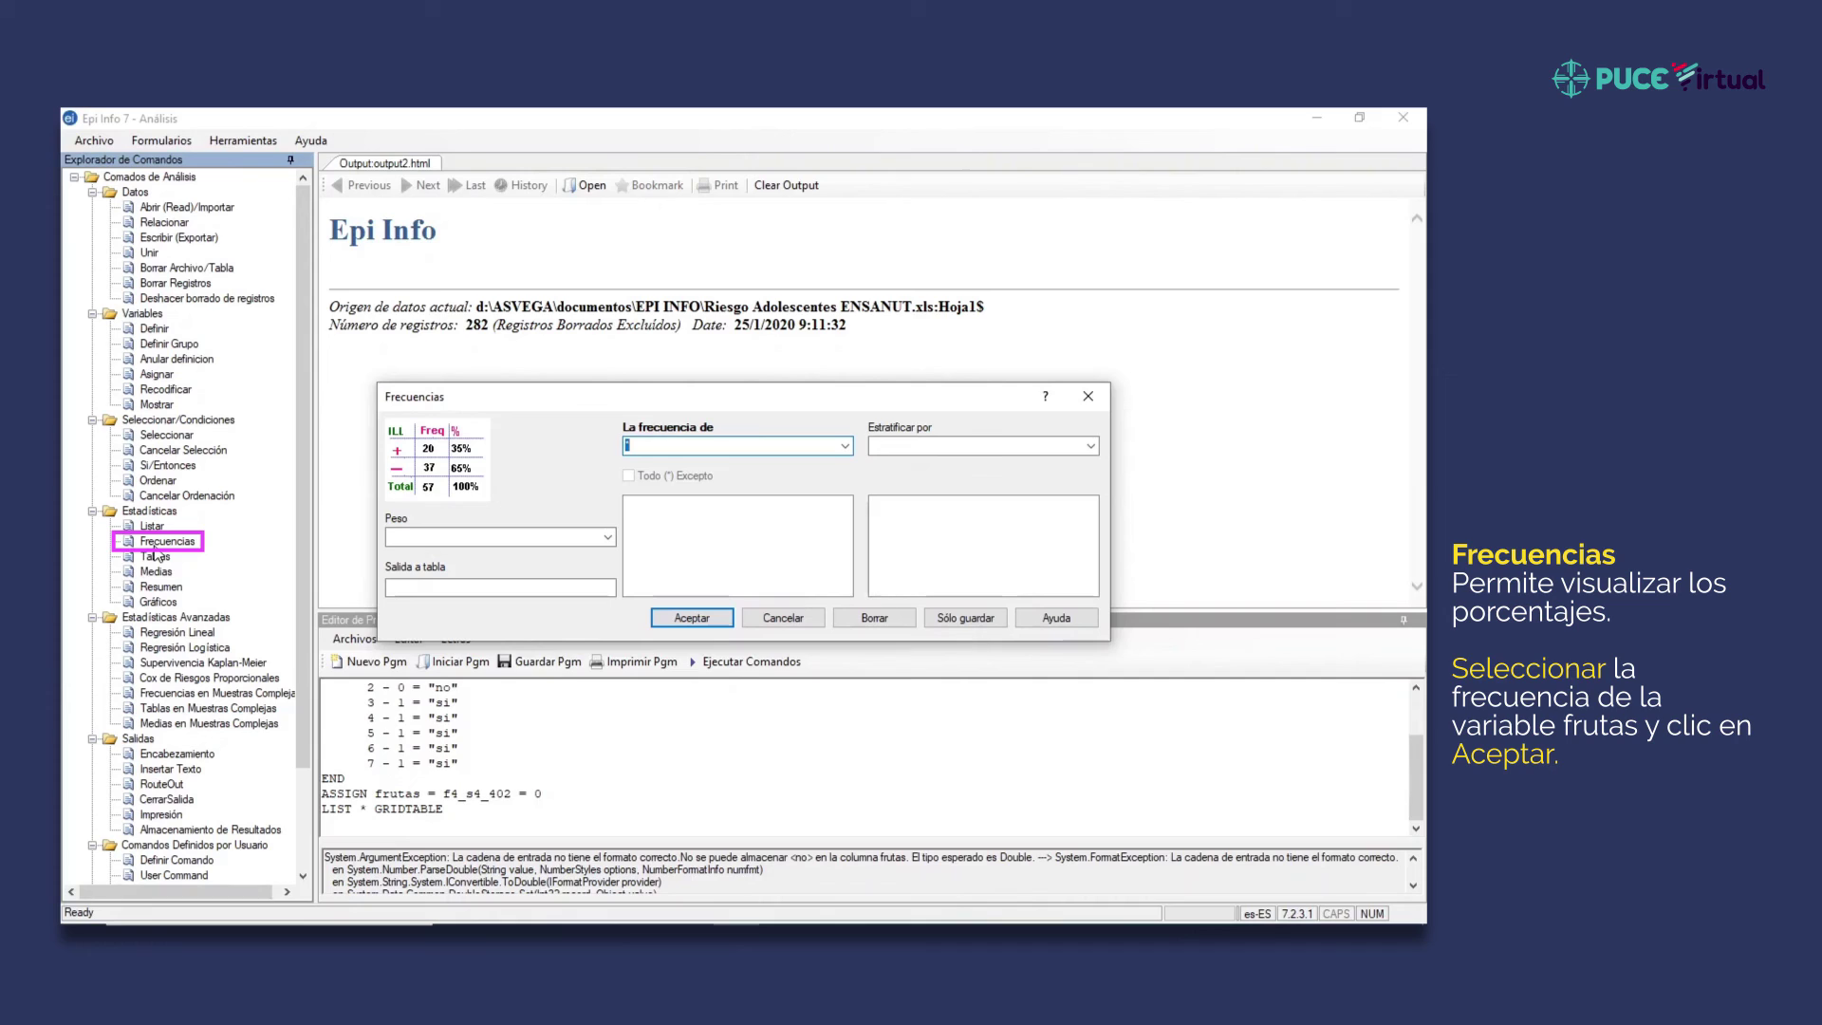
left_click(845, 446)
left_click_drag(846, 480, 874, 754)
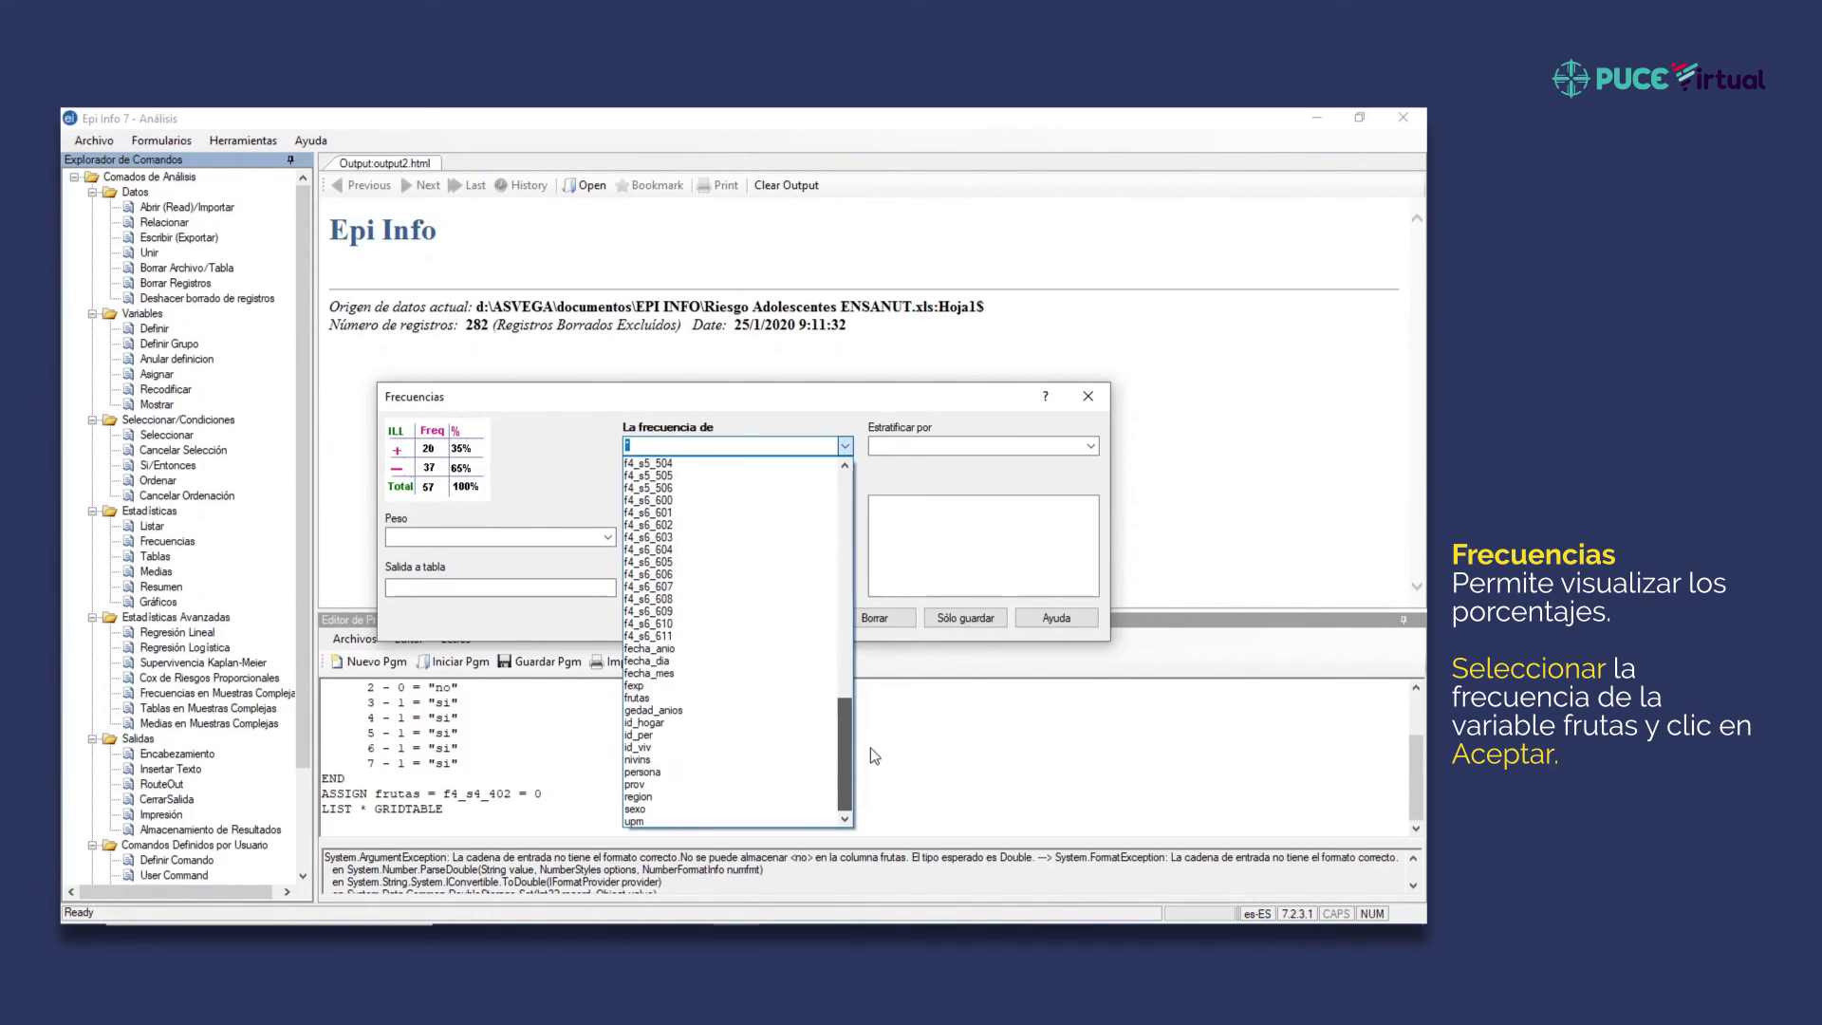
left_click(666, 696)
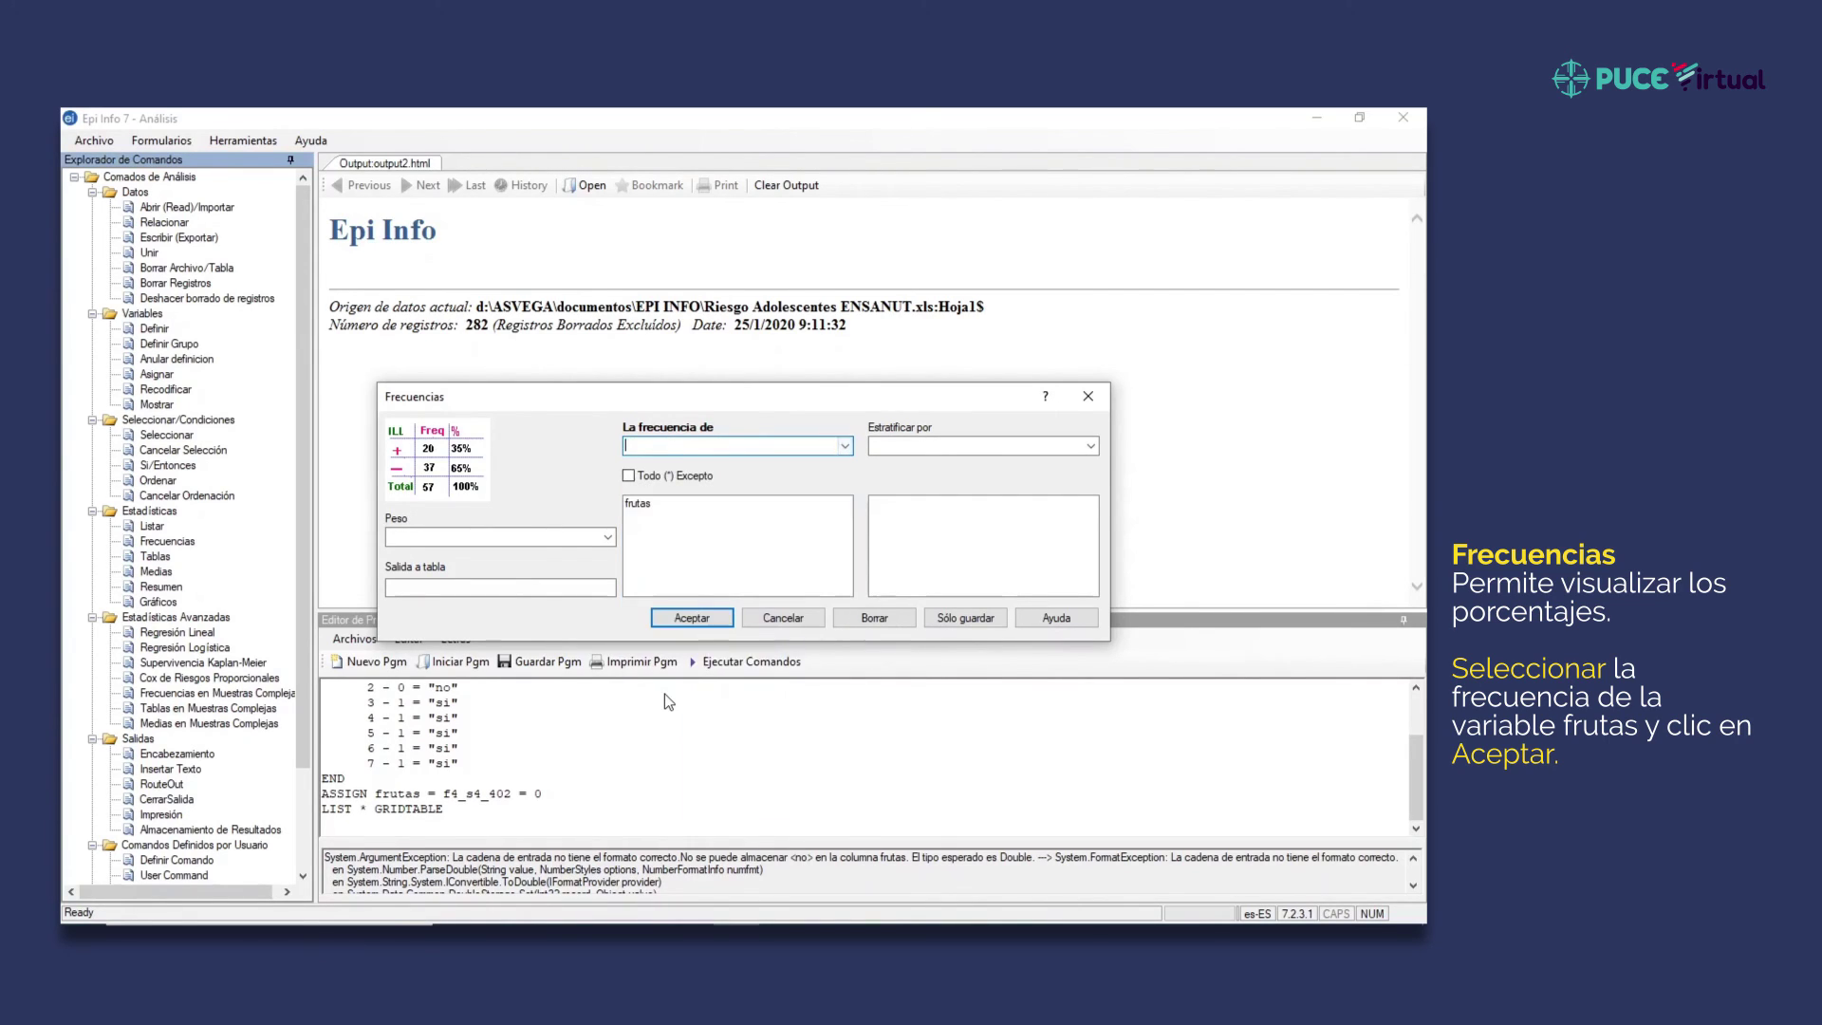
left_click(692, 617)
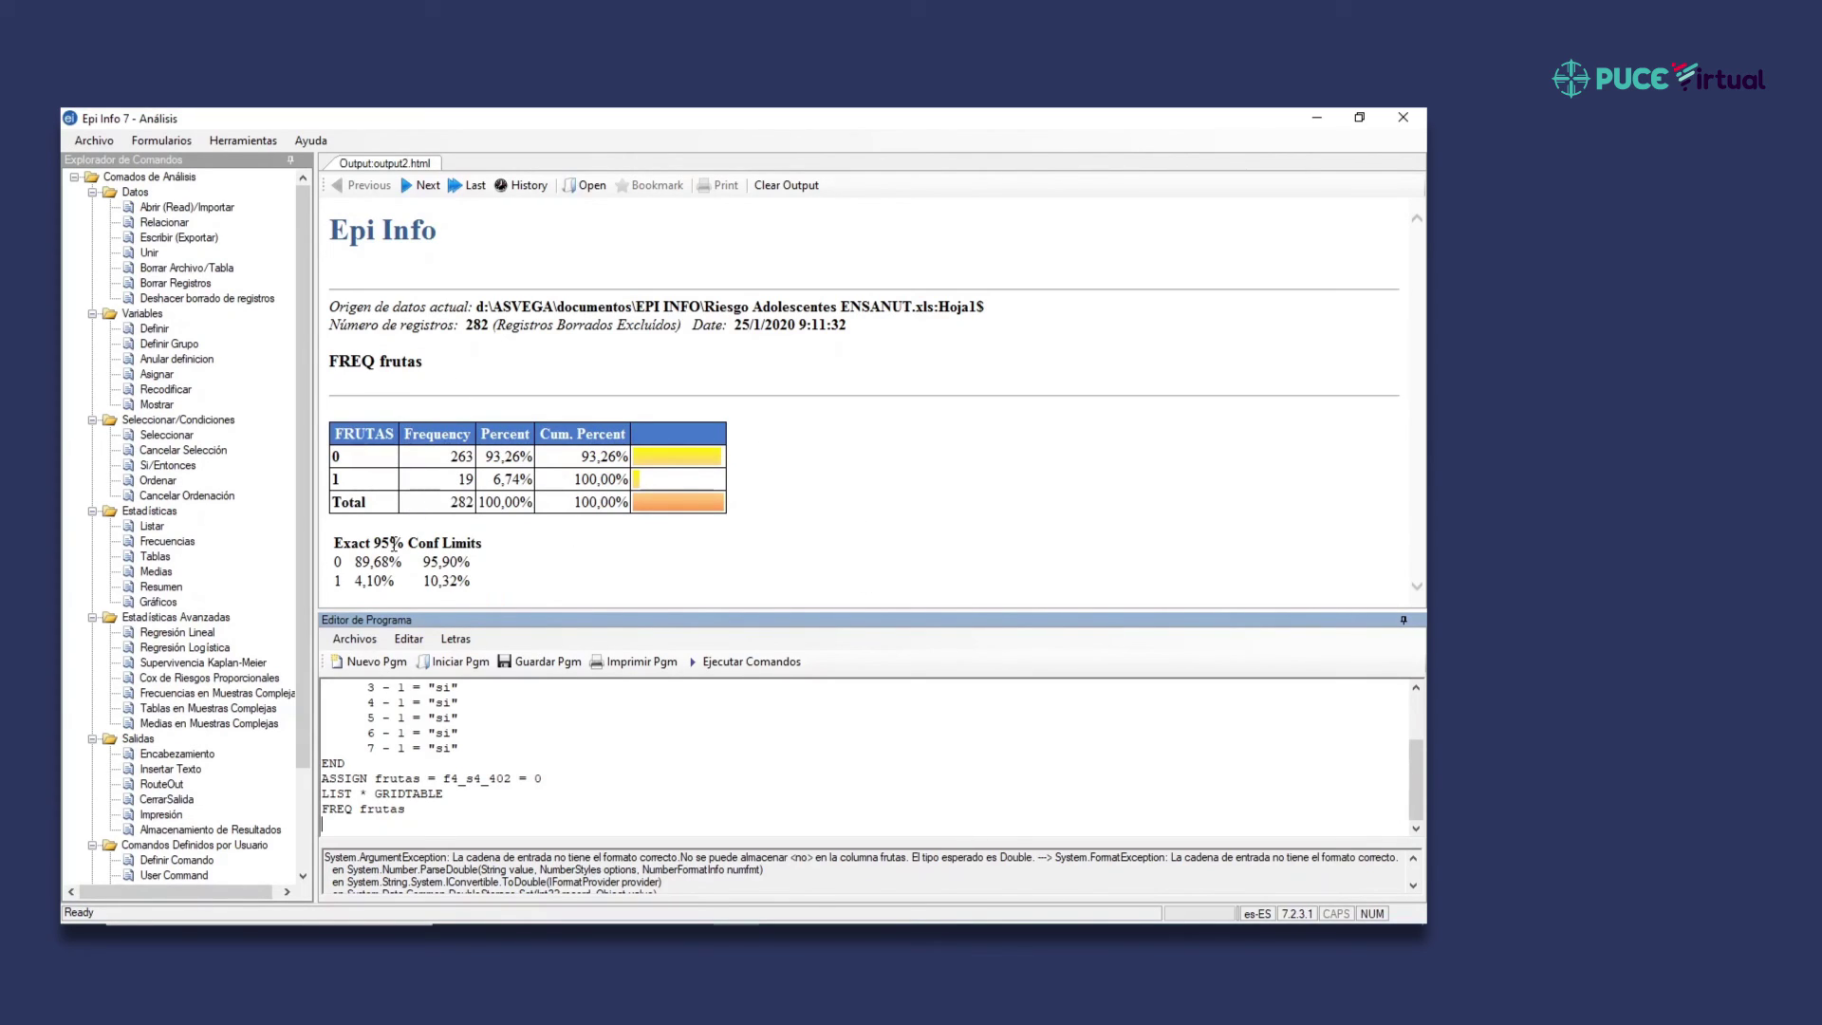
- Generate the frequencies of frutas stratified by etnia
left_click(161, 542)
left_click(844, 446)
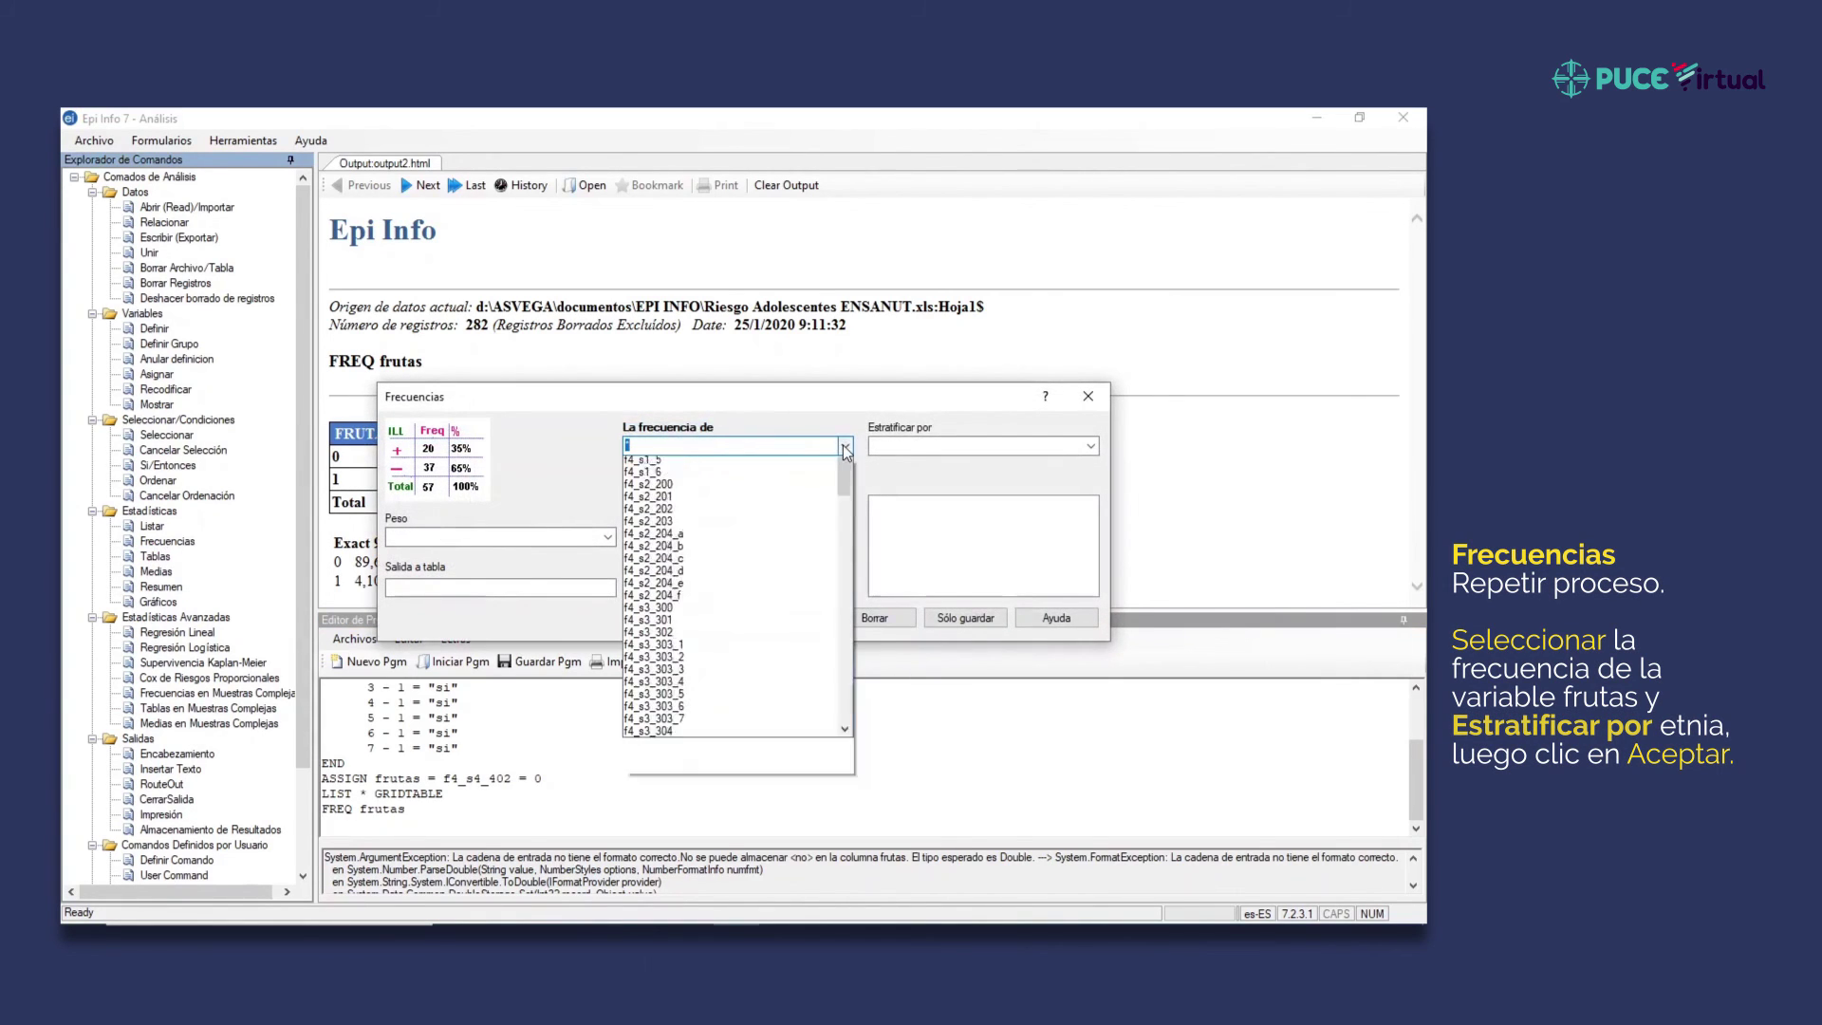
left_click_drag(841, 492, 843, 750)
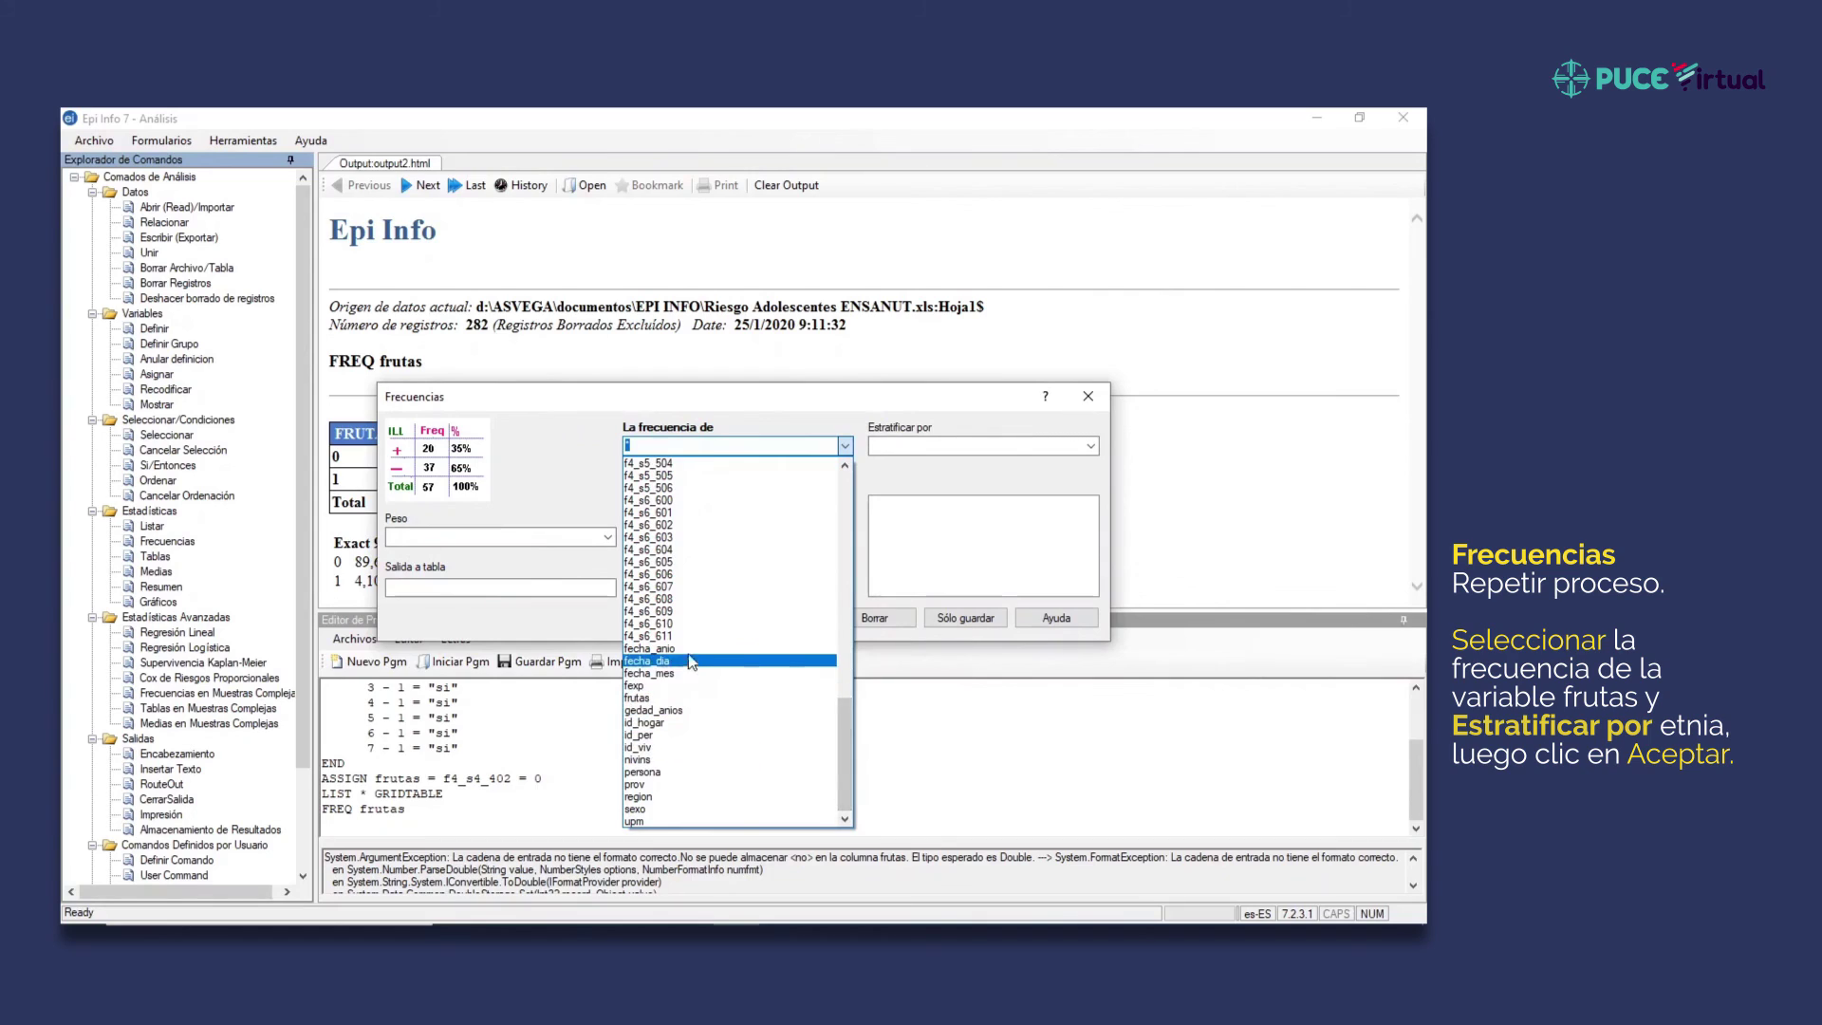
left_click(682, 698)
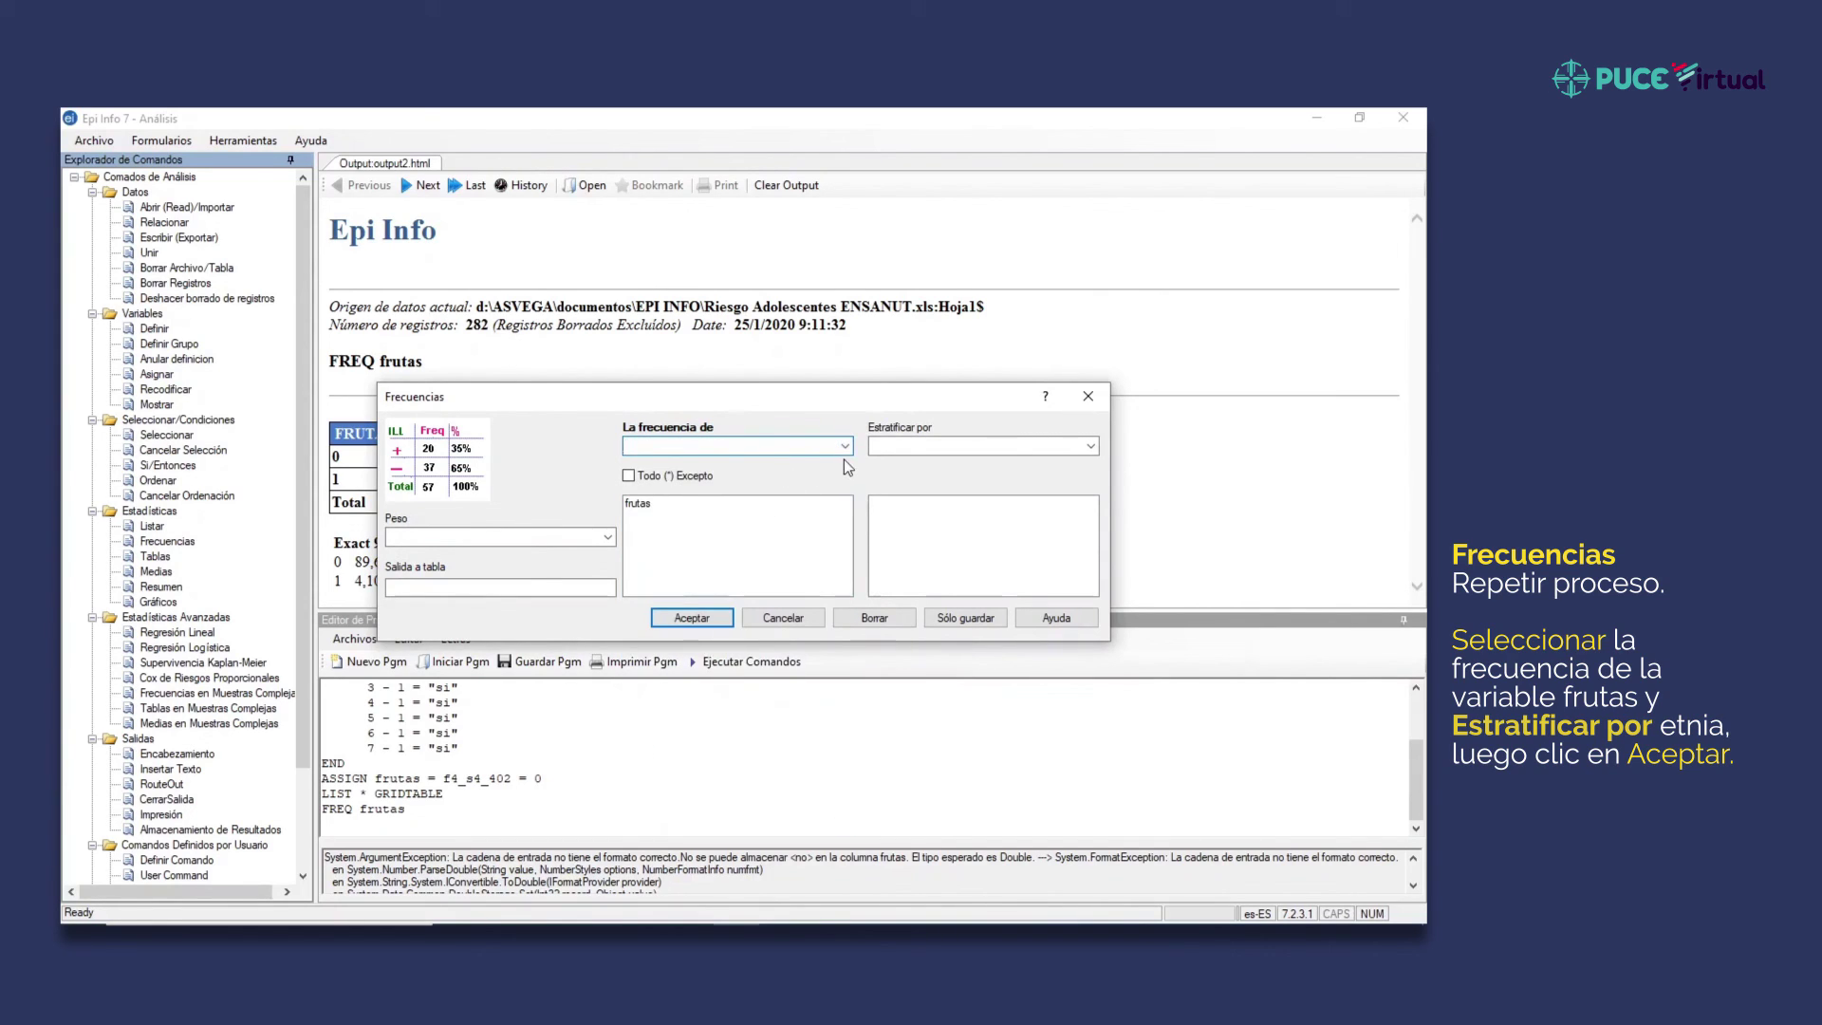
left_click(1087, 446)
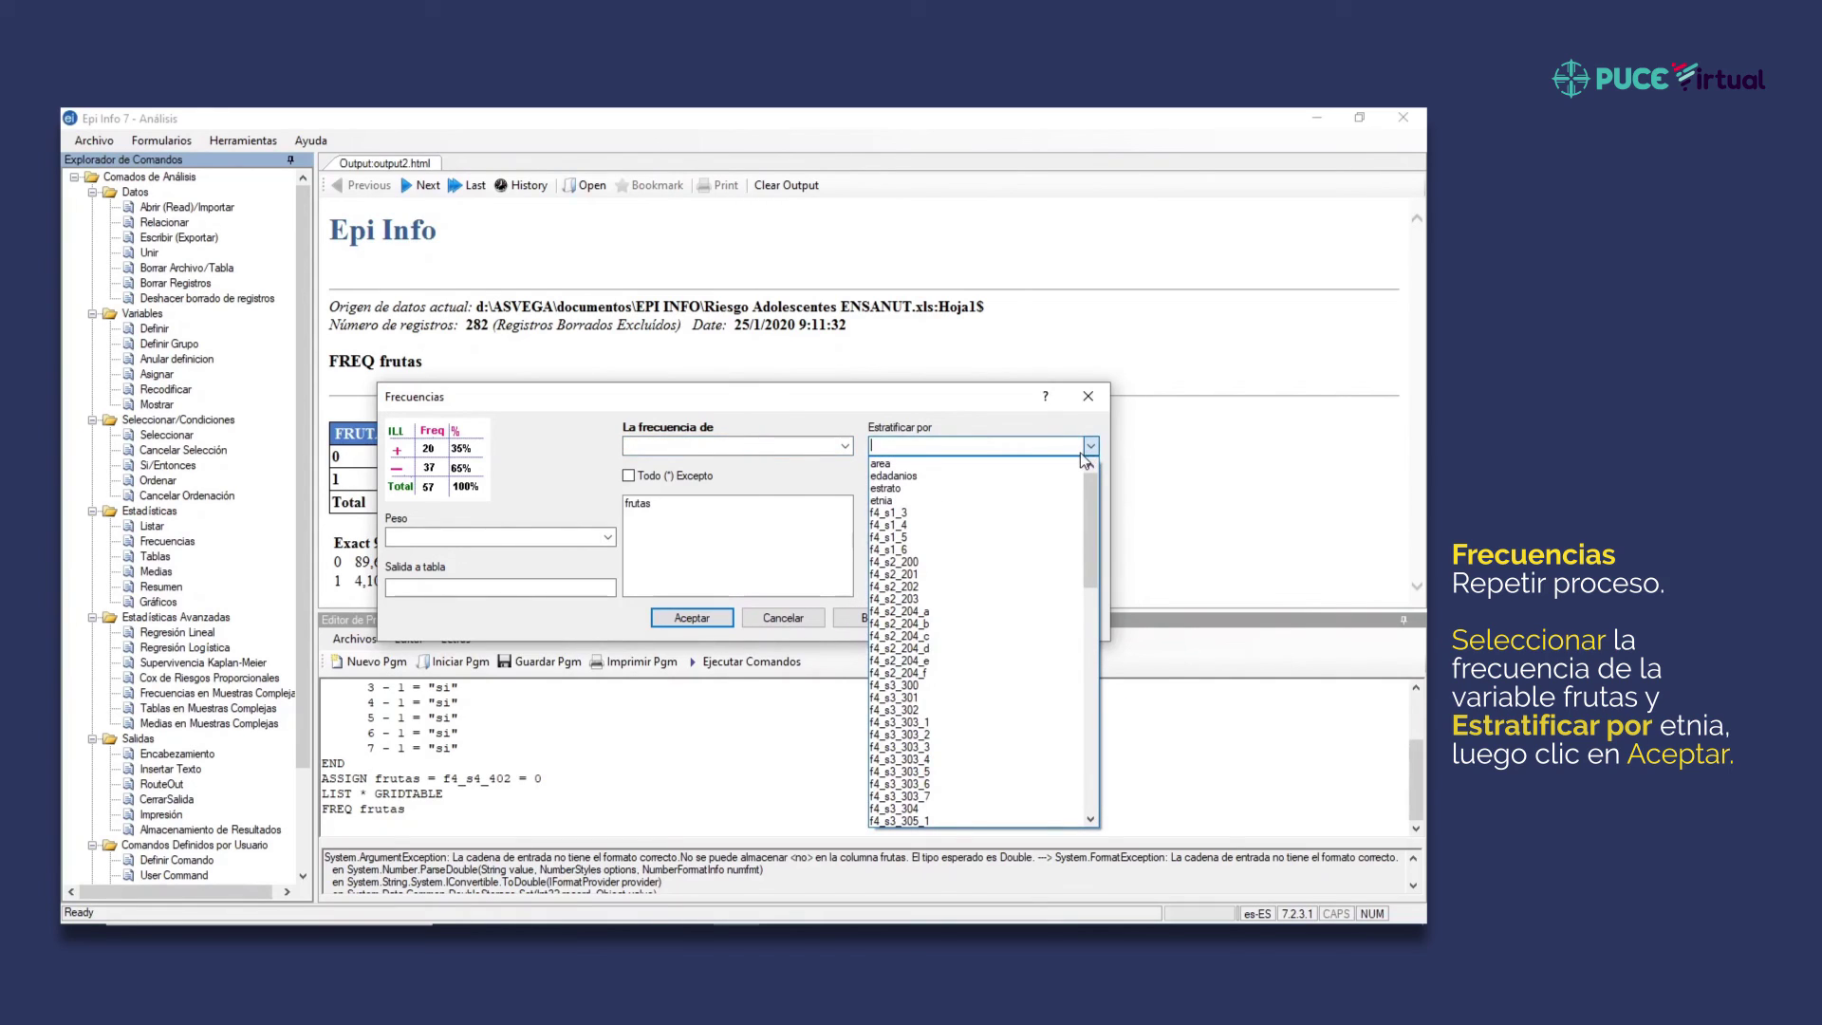
left_click(1019, 500)
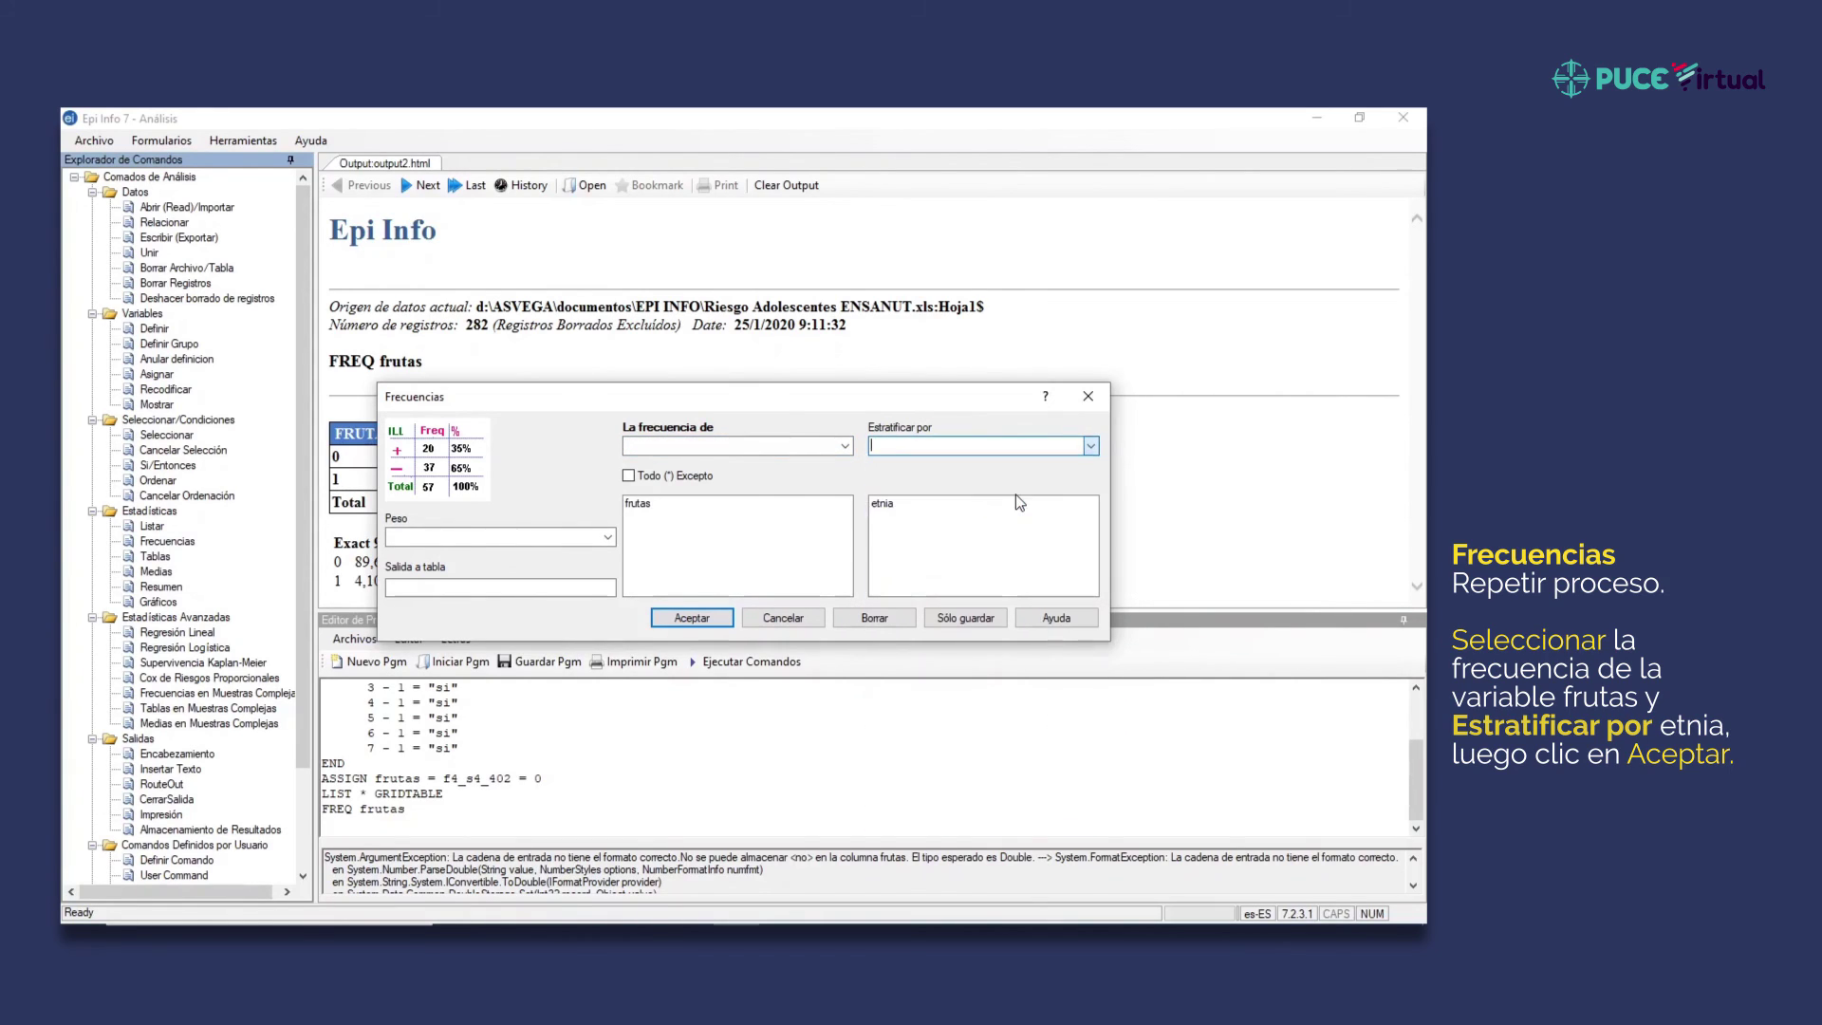
left_click(692, 618)
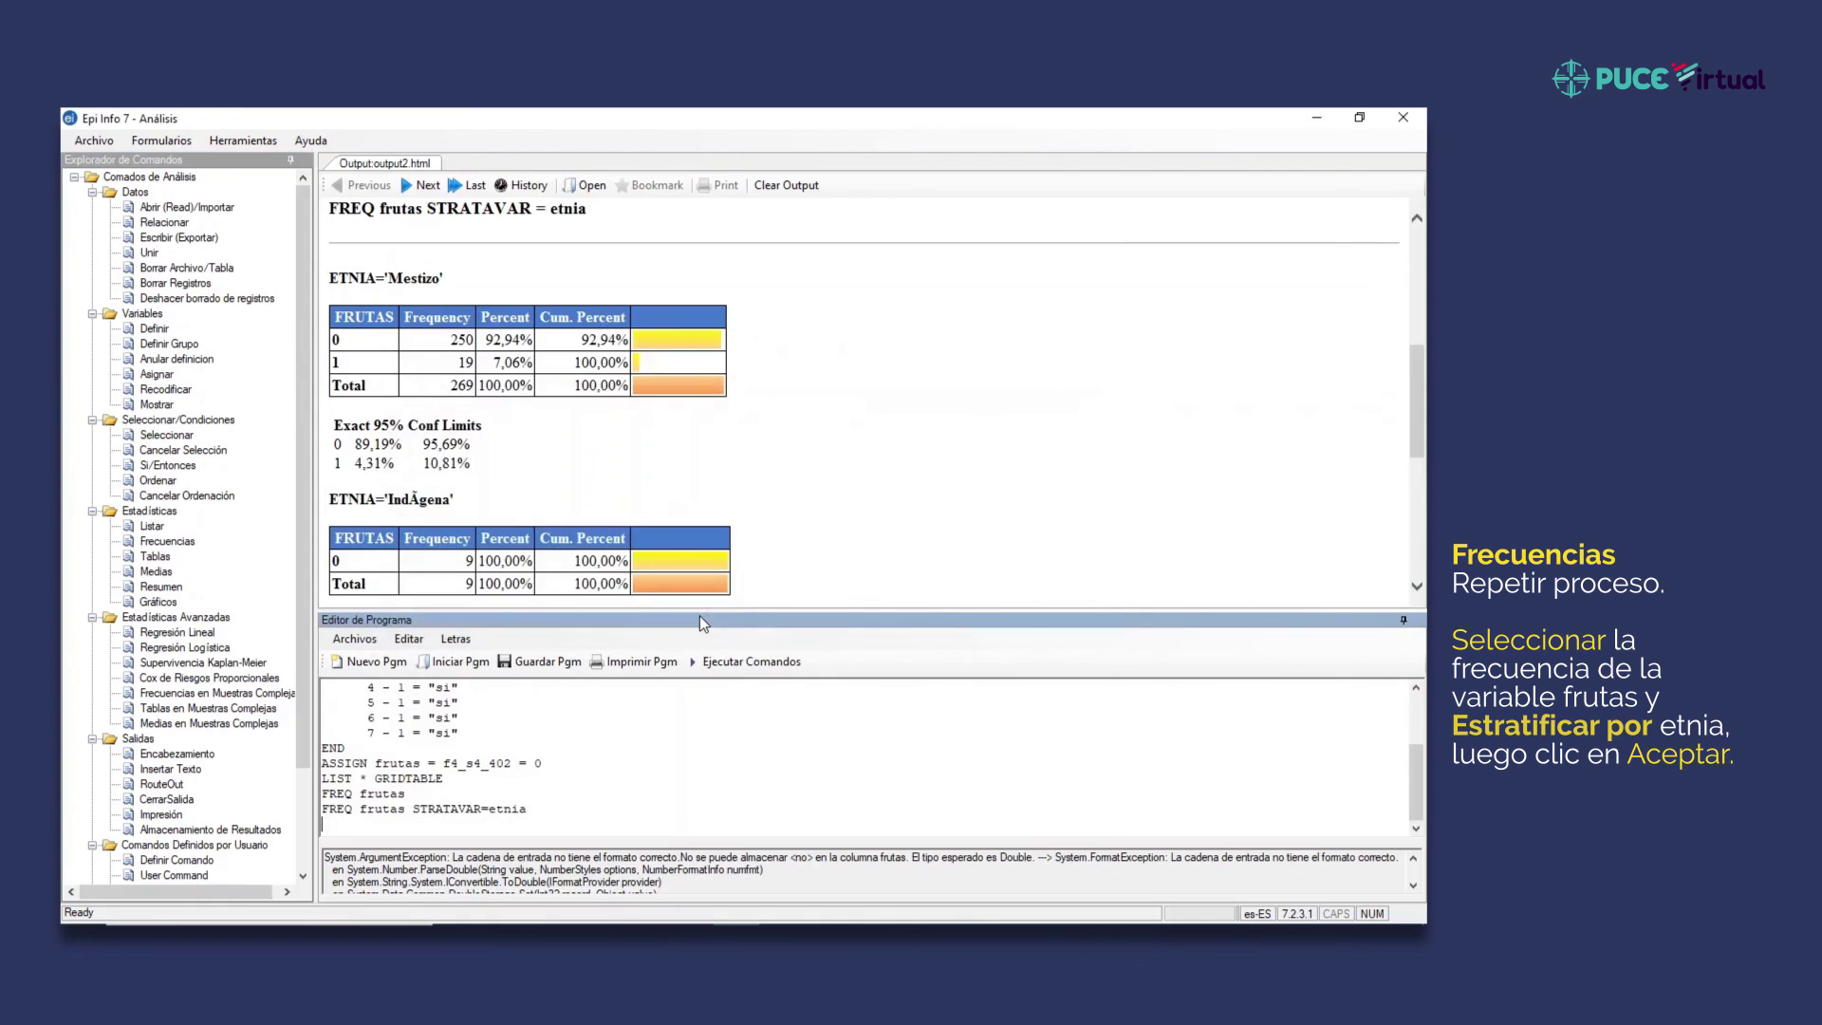
- Examine the frutas frequency tables and 95% confidence limits for each etnia group in the output
scroll(681, 510, "up", 2)
scroll(681, 509, "down", 1)
scroll(681, 514, "down", 1)
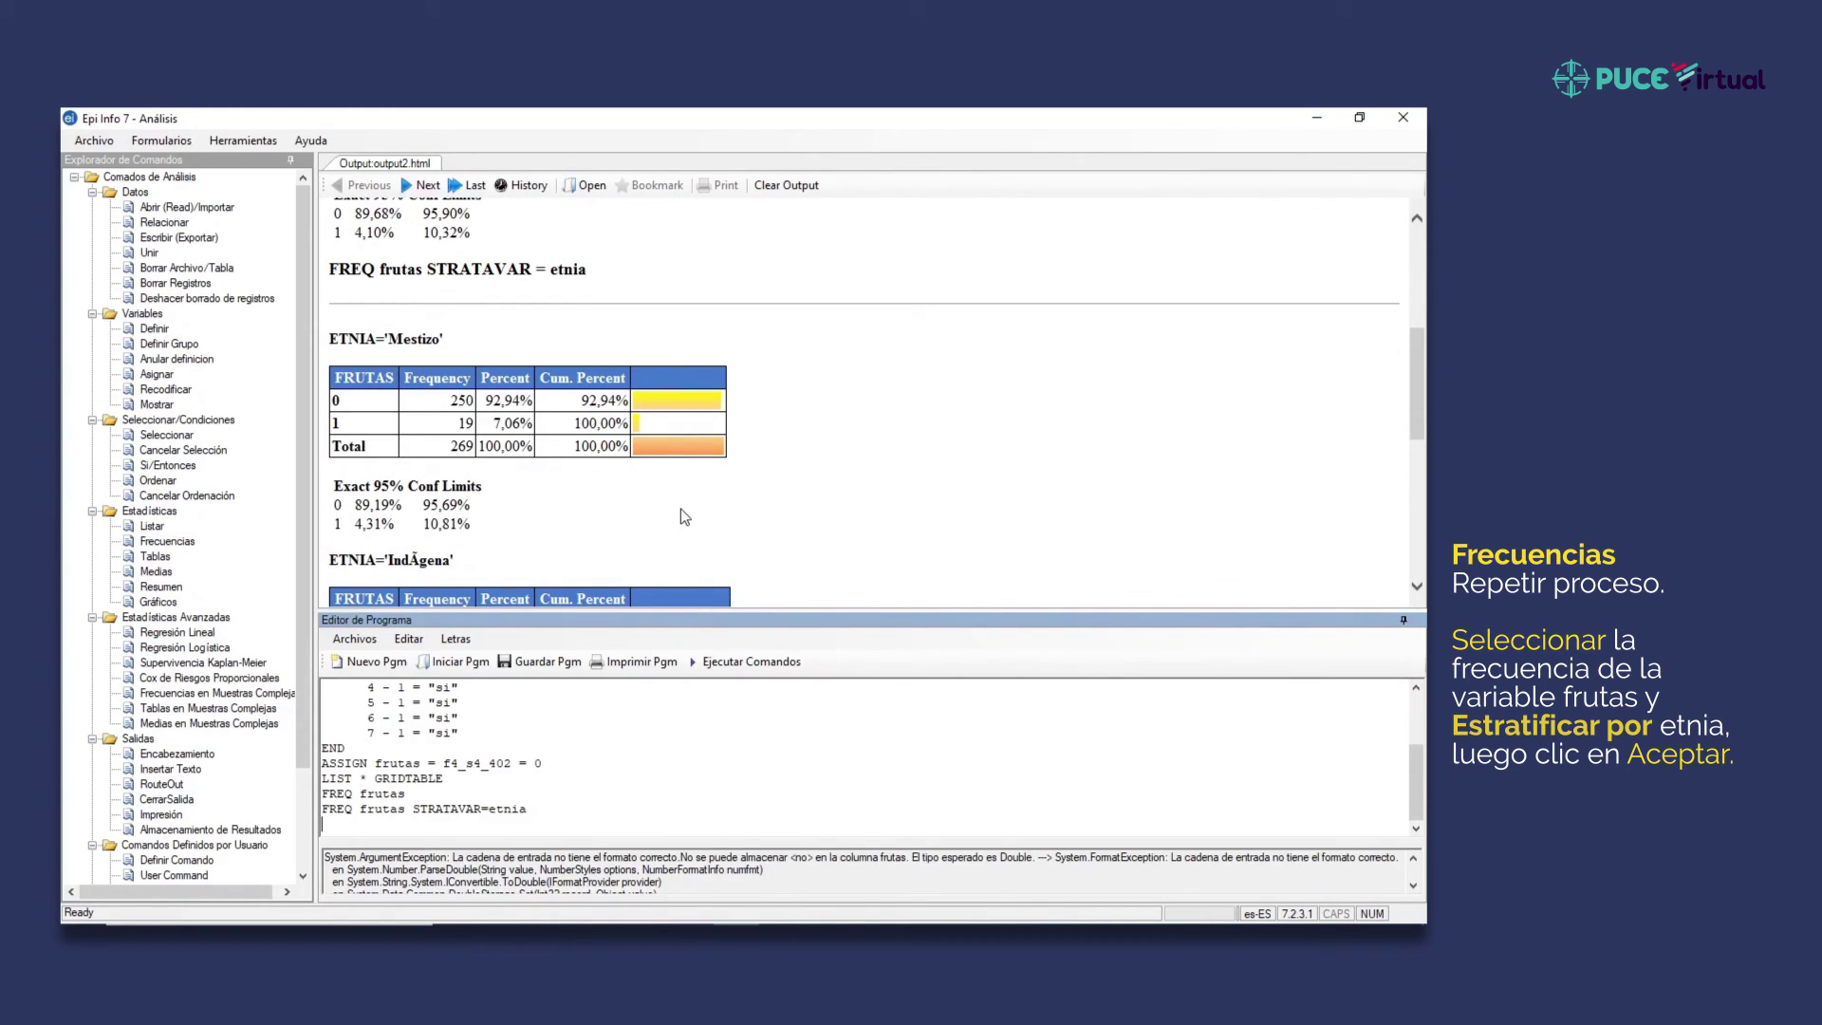
scroll(435, 356, "down", 2)
scroll(436, 356, "down", 5)
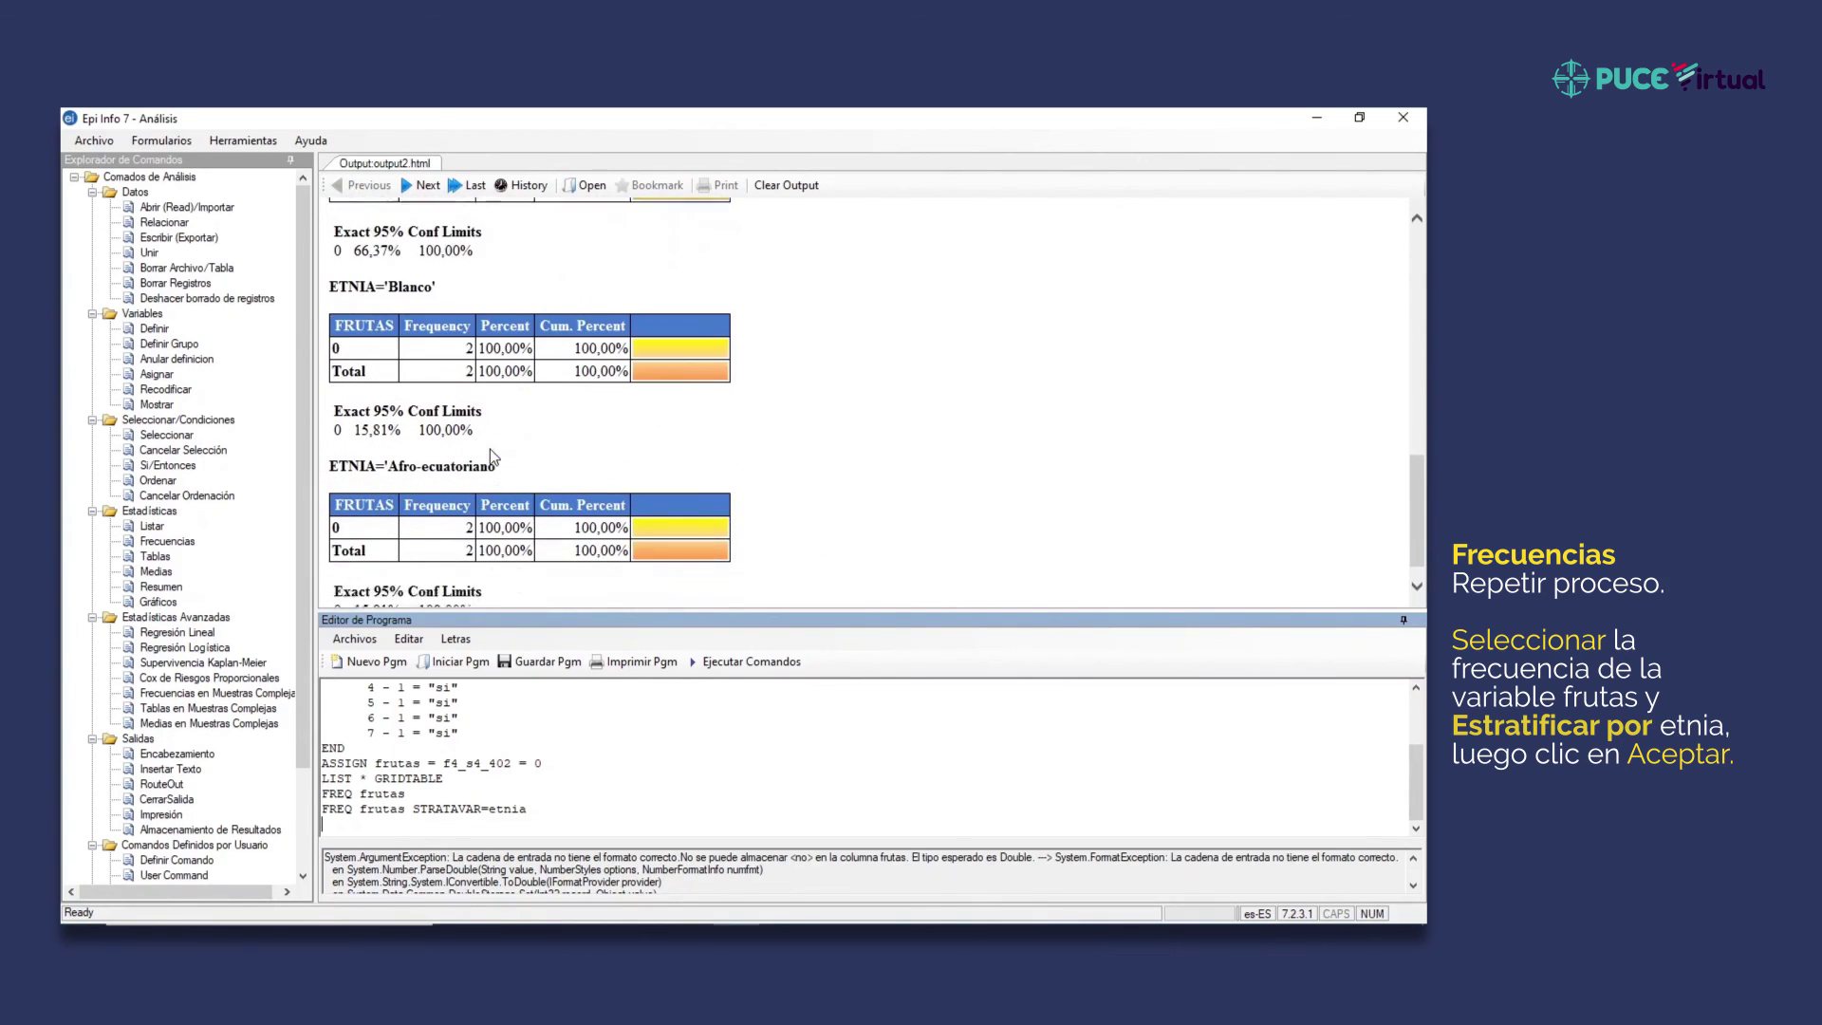
scroll(576, 481, "up", 2)
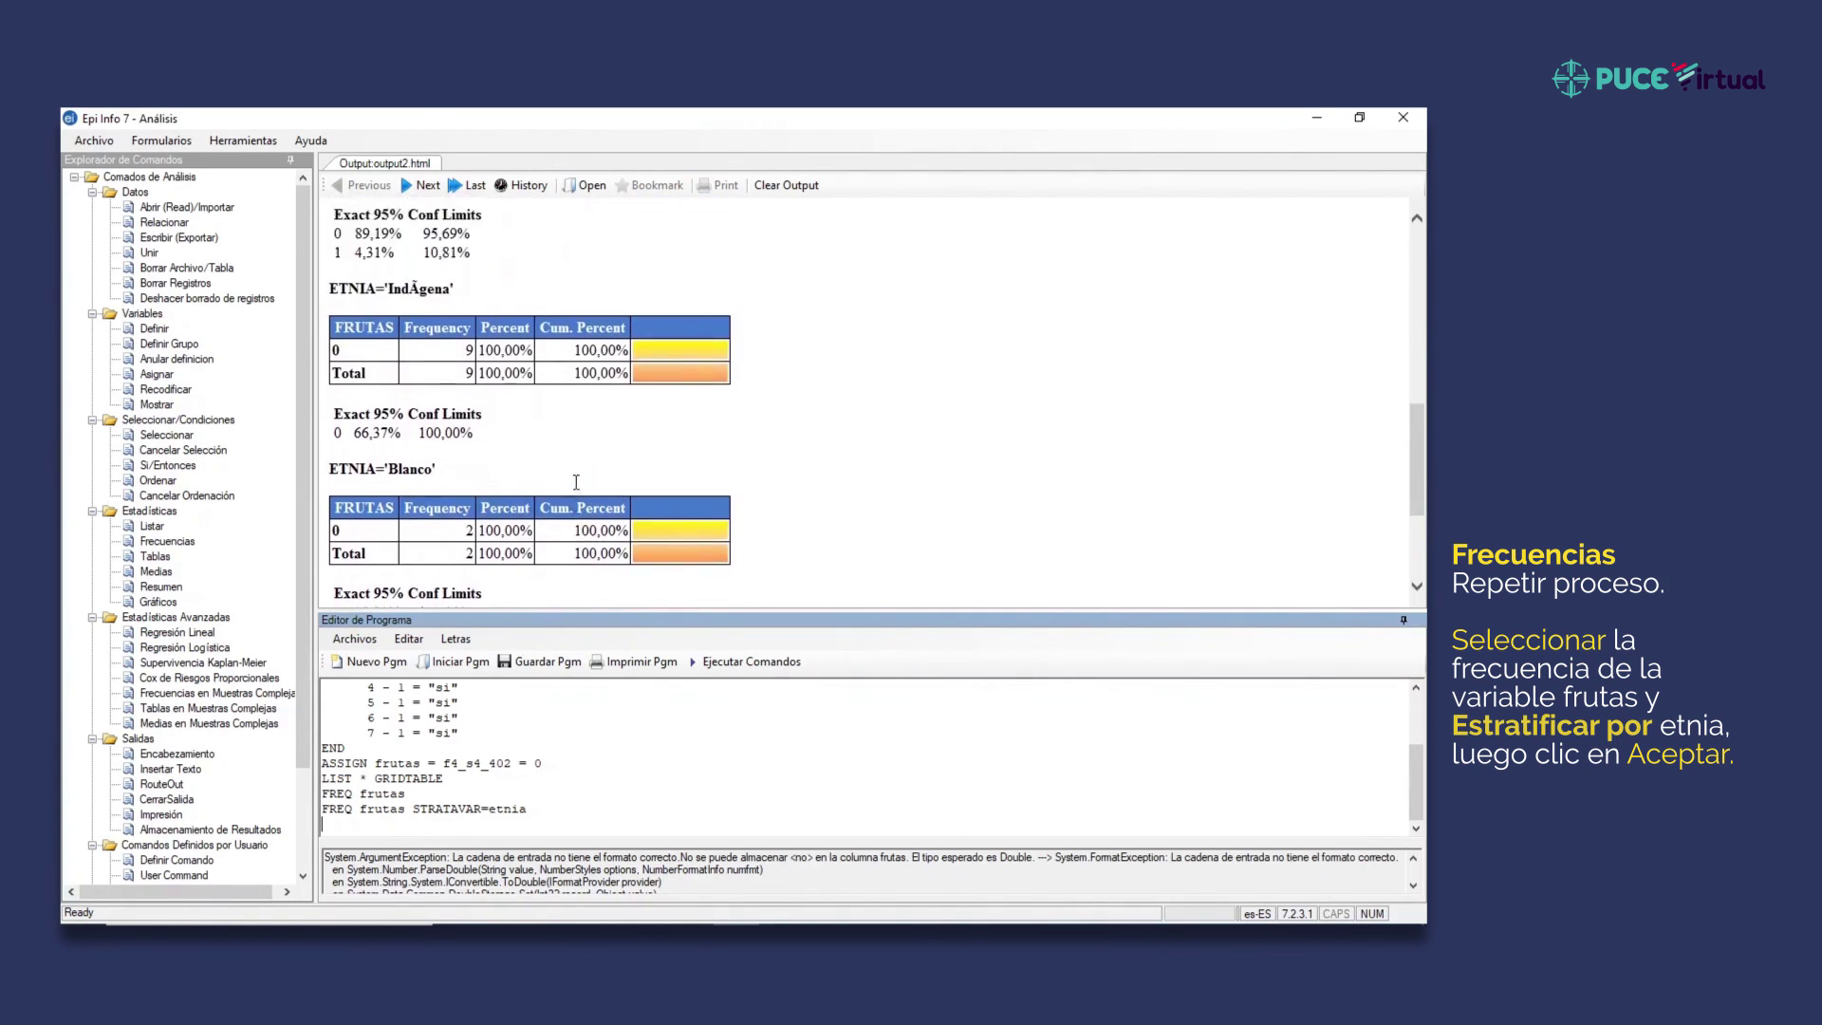
scroll(576, 481, "up", 4)
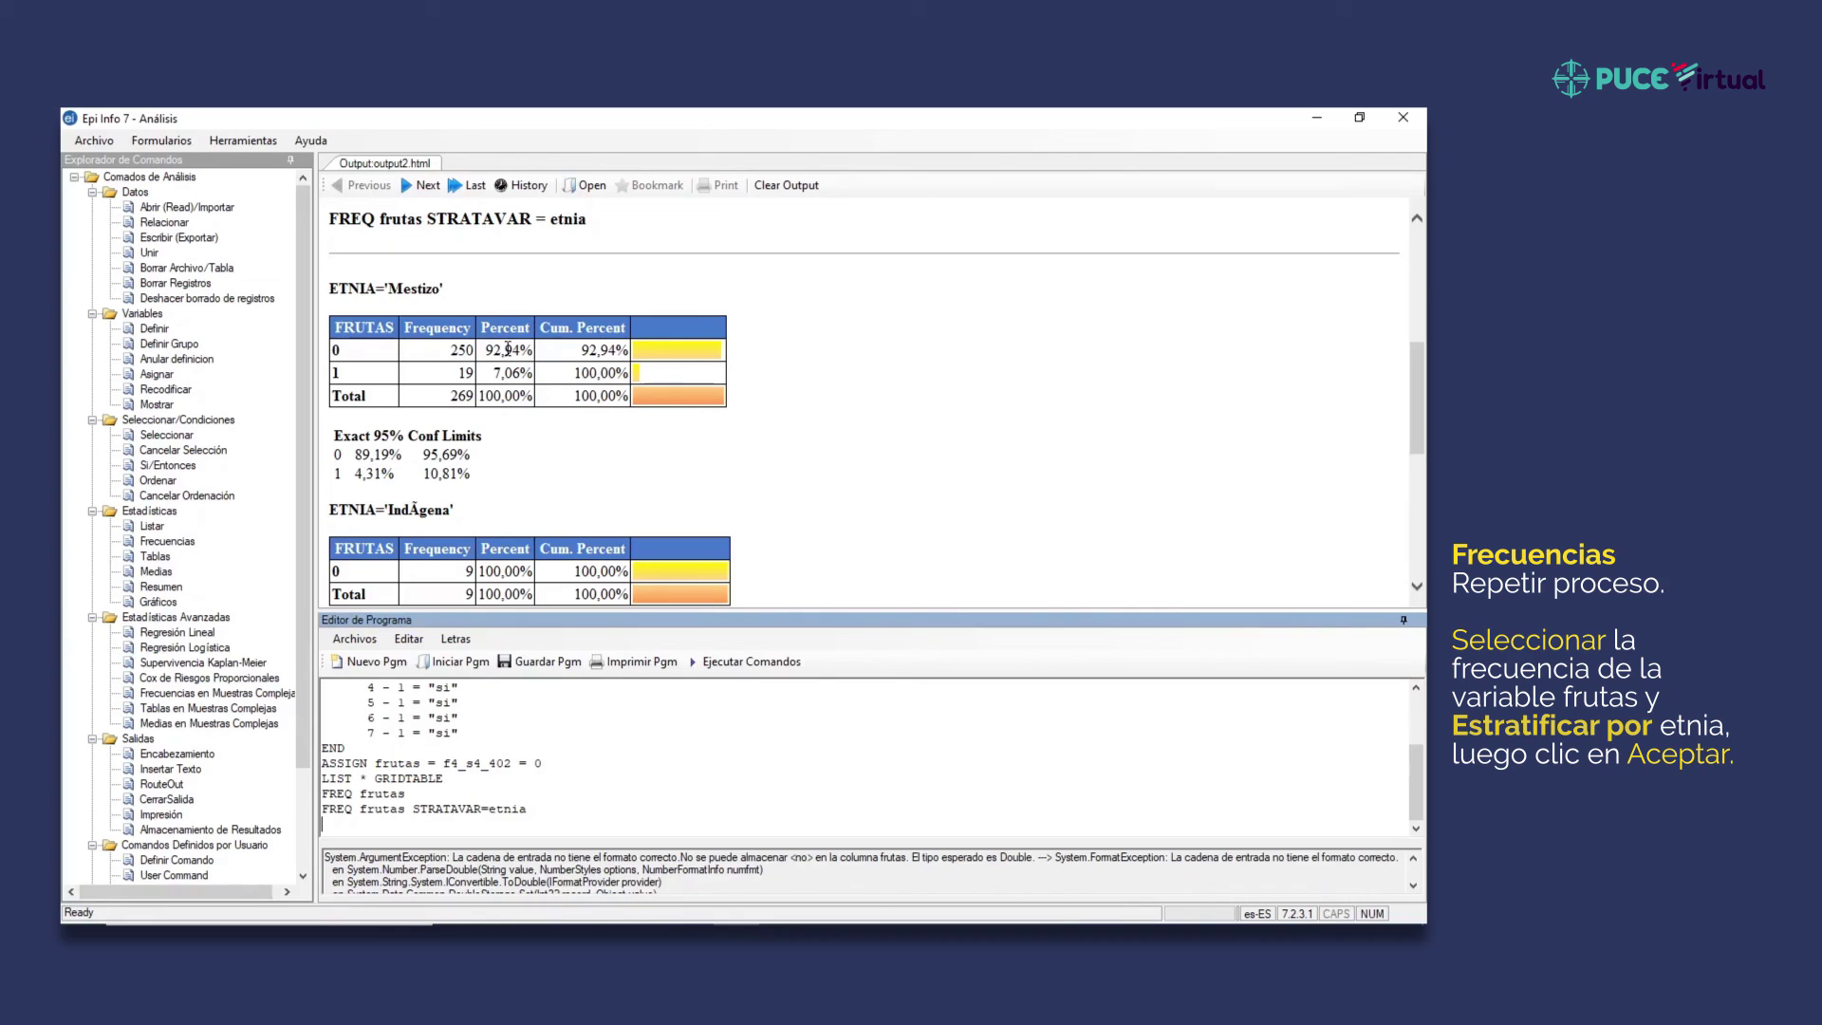
- Review the stratified frutas frequency tables from the Mestizo group through the Afro-ecuatoriano group in the output
scroll(508, 360, "down", 1)
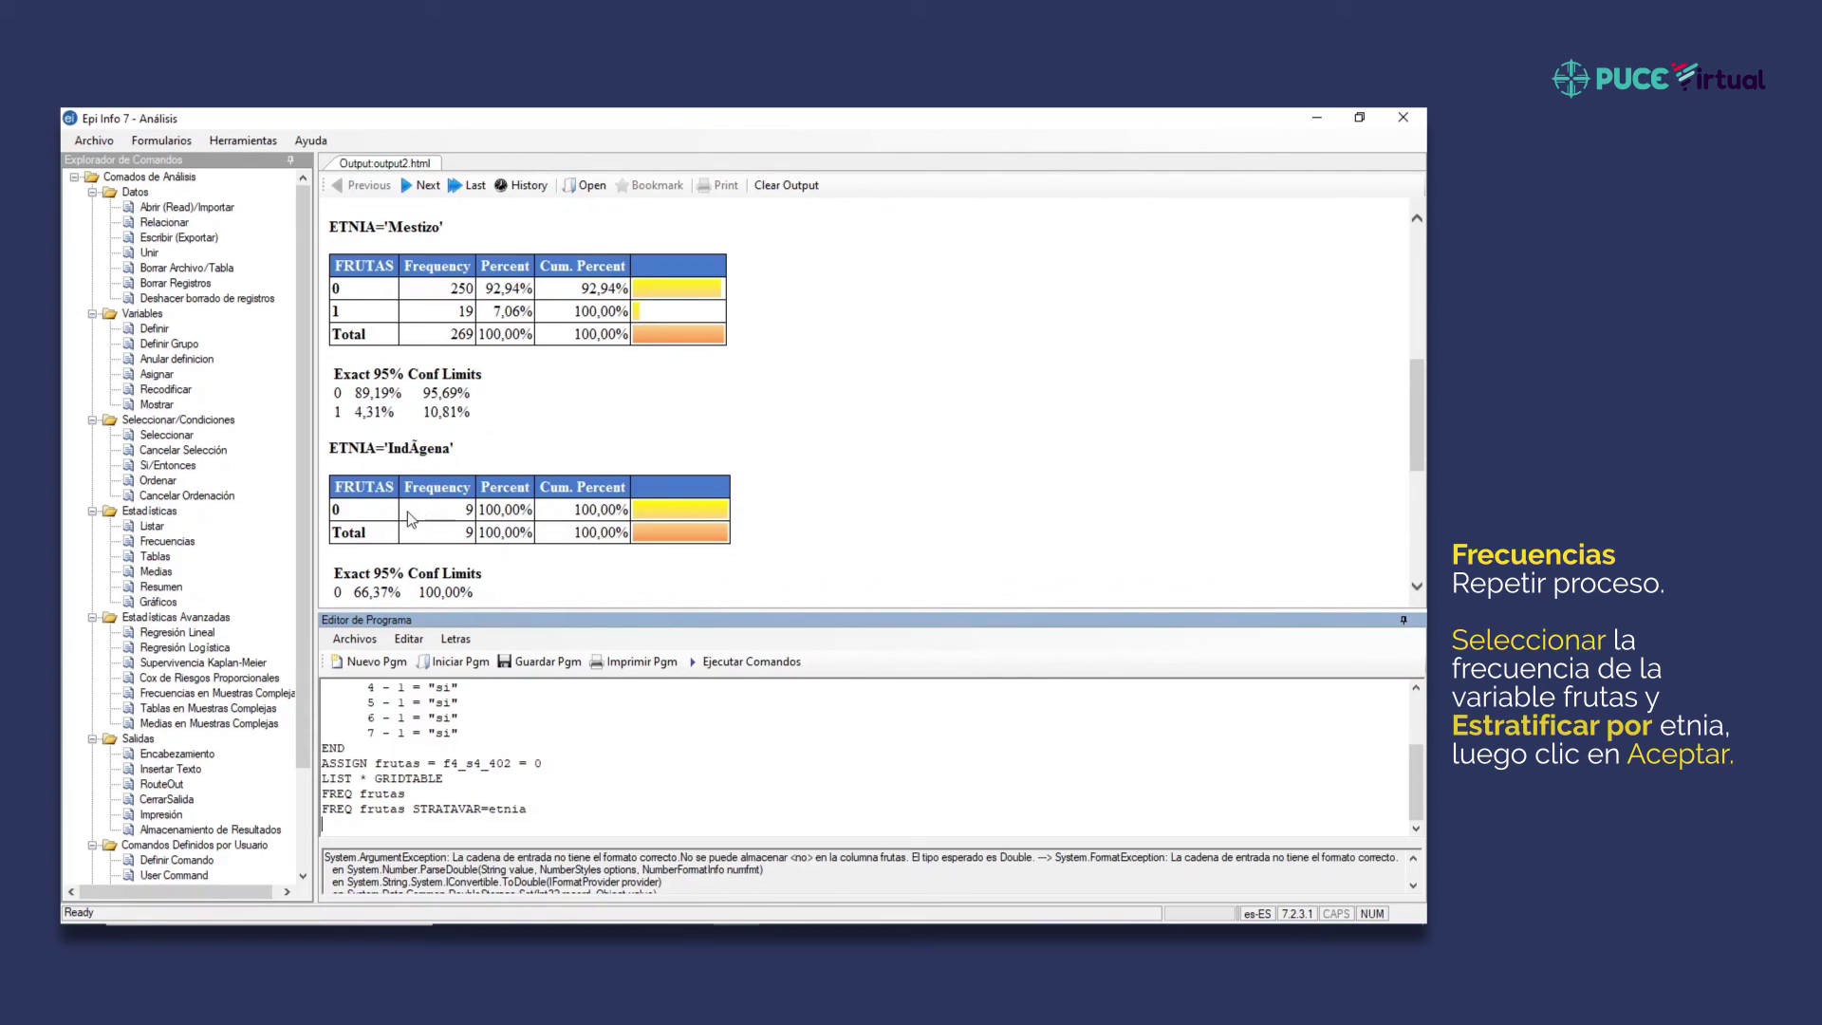
scroll(407, 510, "down", 4)
scroll(465, 442, "down", 1)
scroll(739, 524, "up", 3)
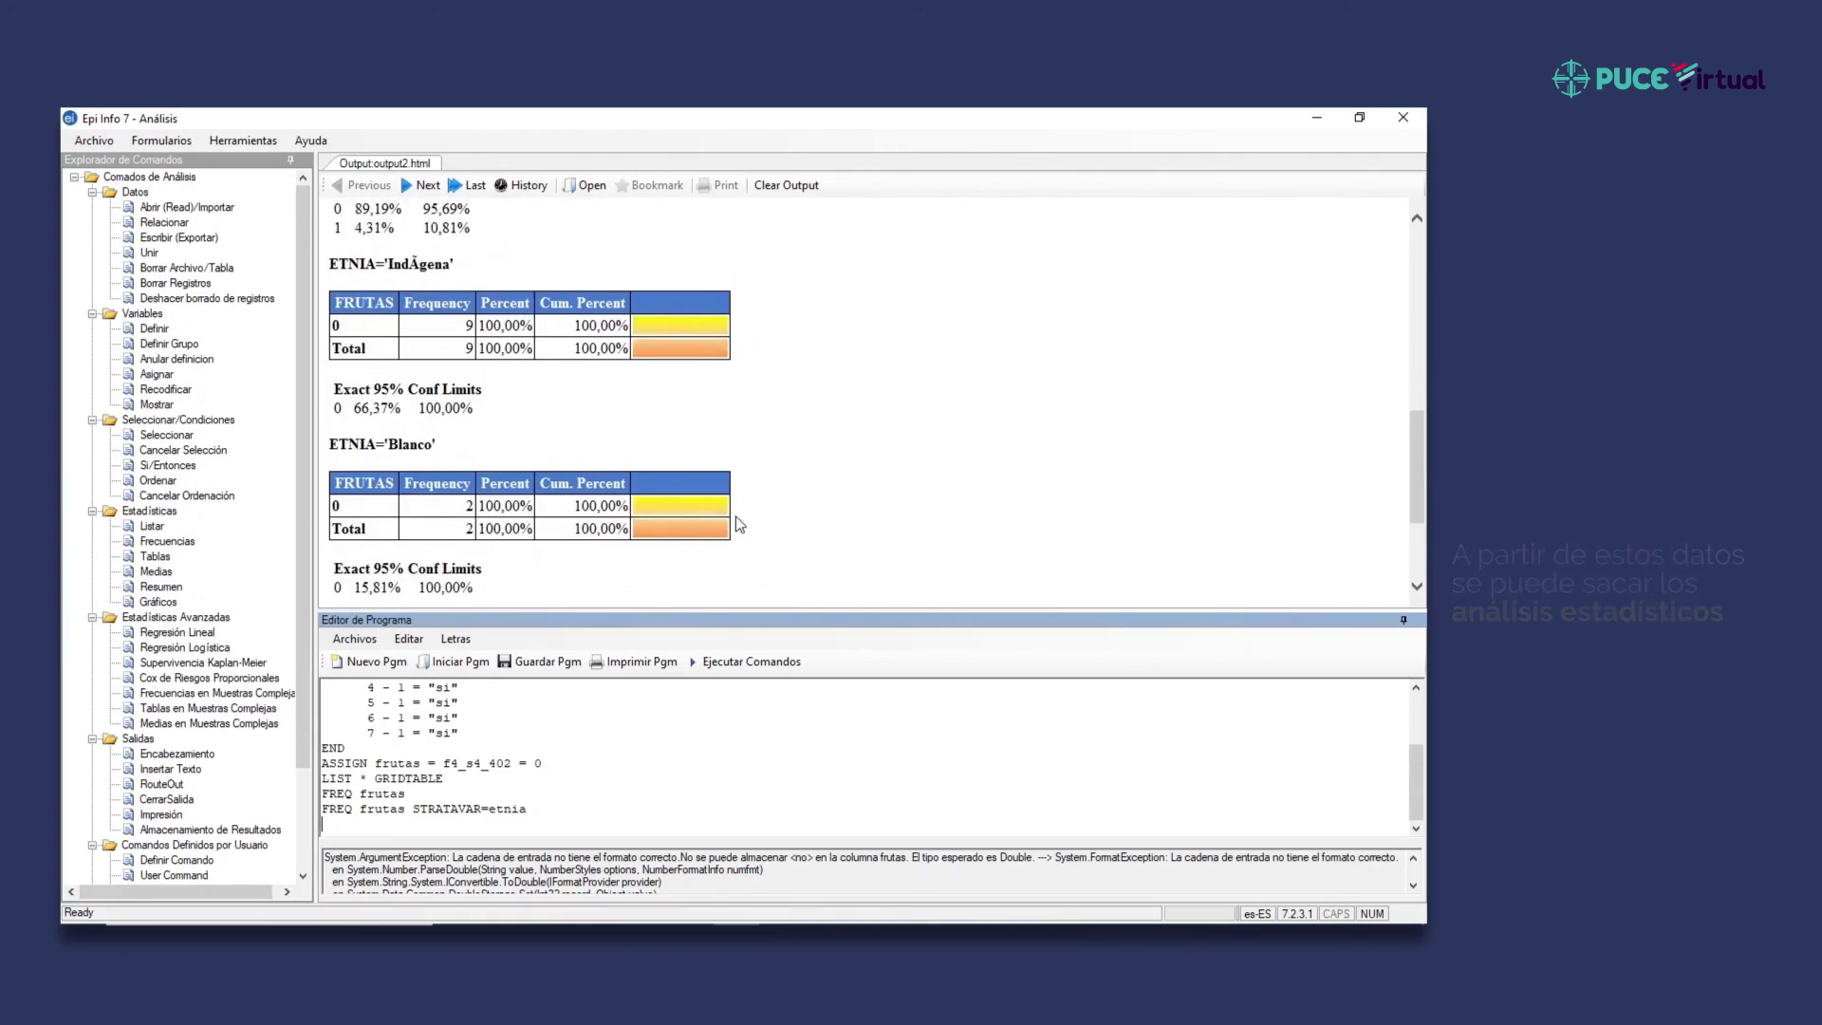
scroll(738, 520, "up", 5)
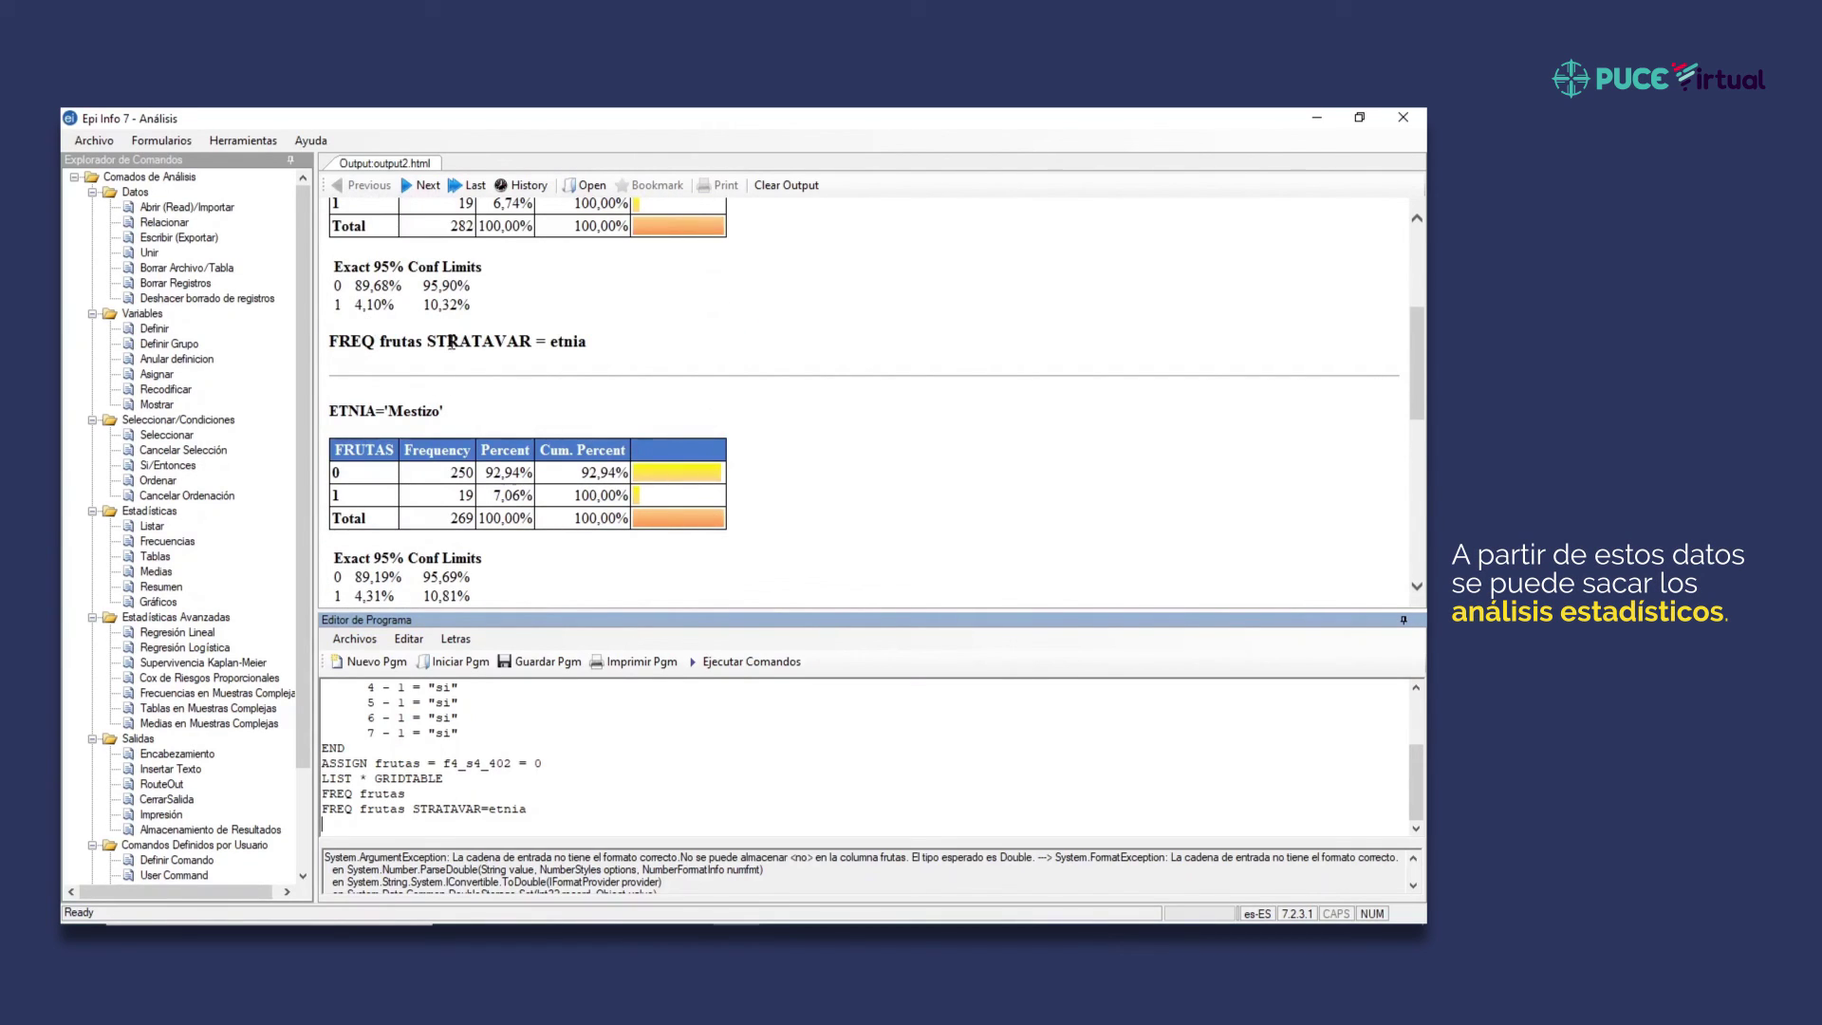
scroll(714, 400, "down", 4)
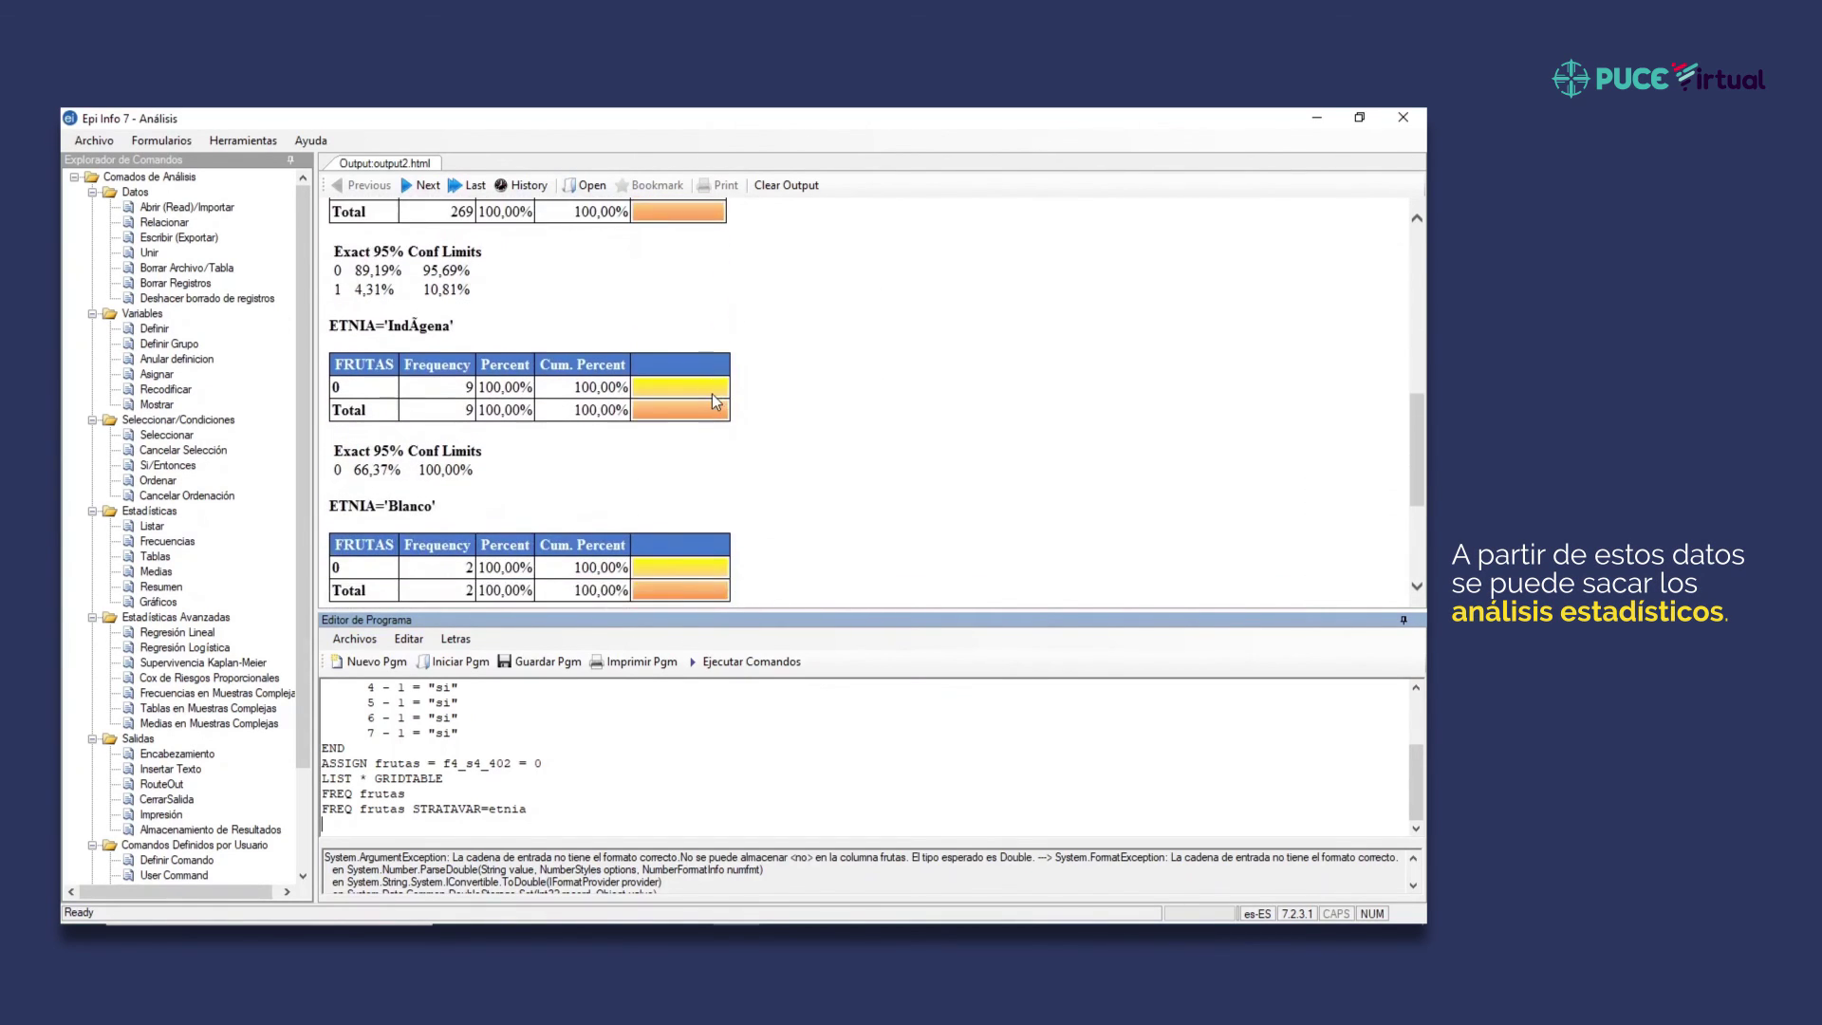
scroll(712, 395, "down", 3)
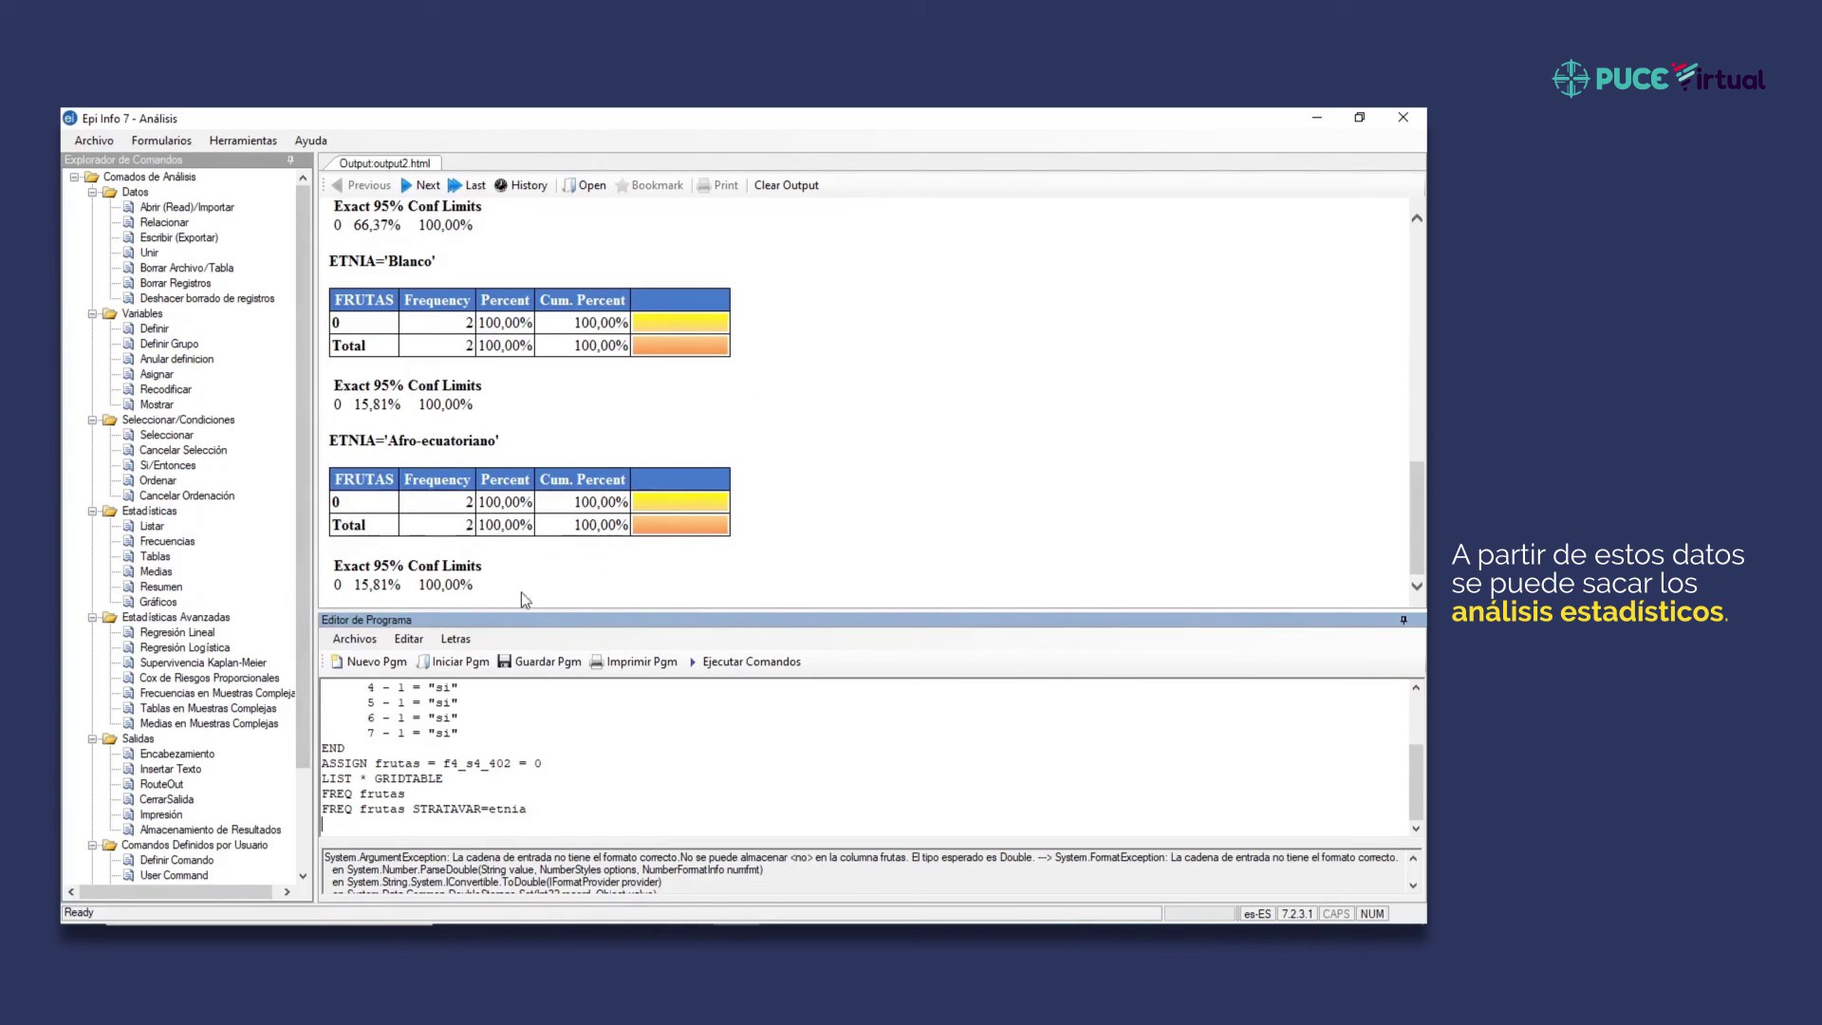
- Start a Tablas cross-tabulation with f4_s5_500 as the exposure variable
left_click(155, 559)
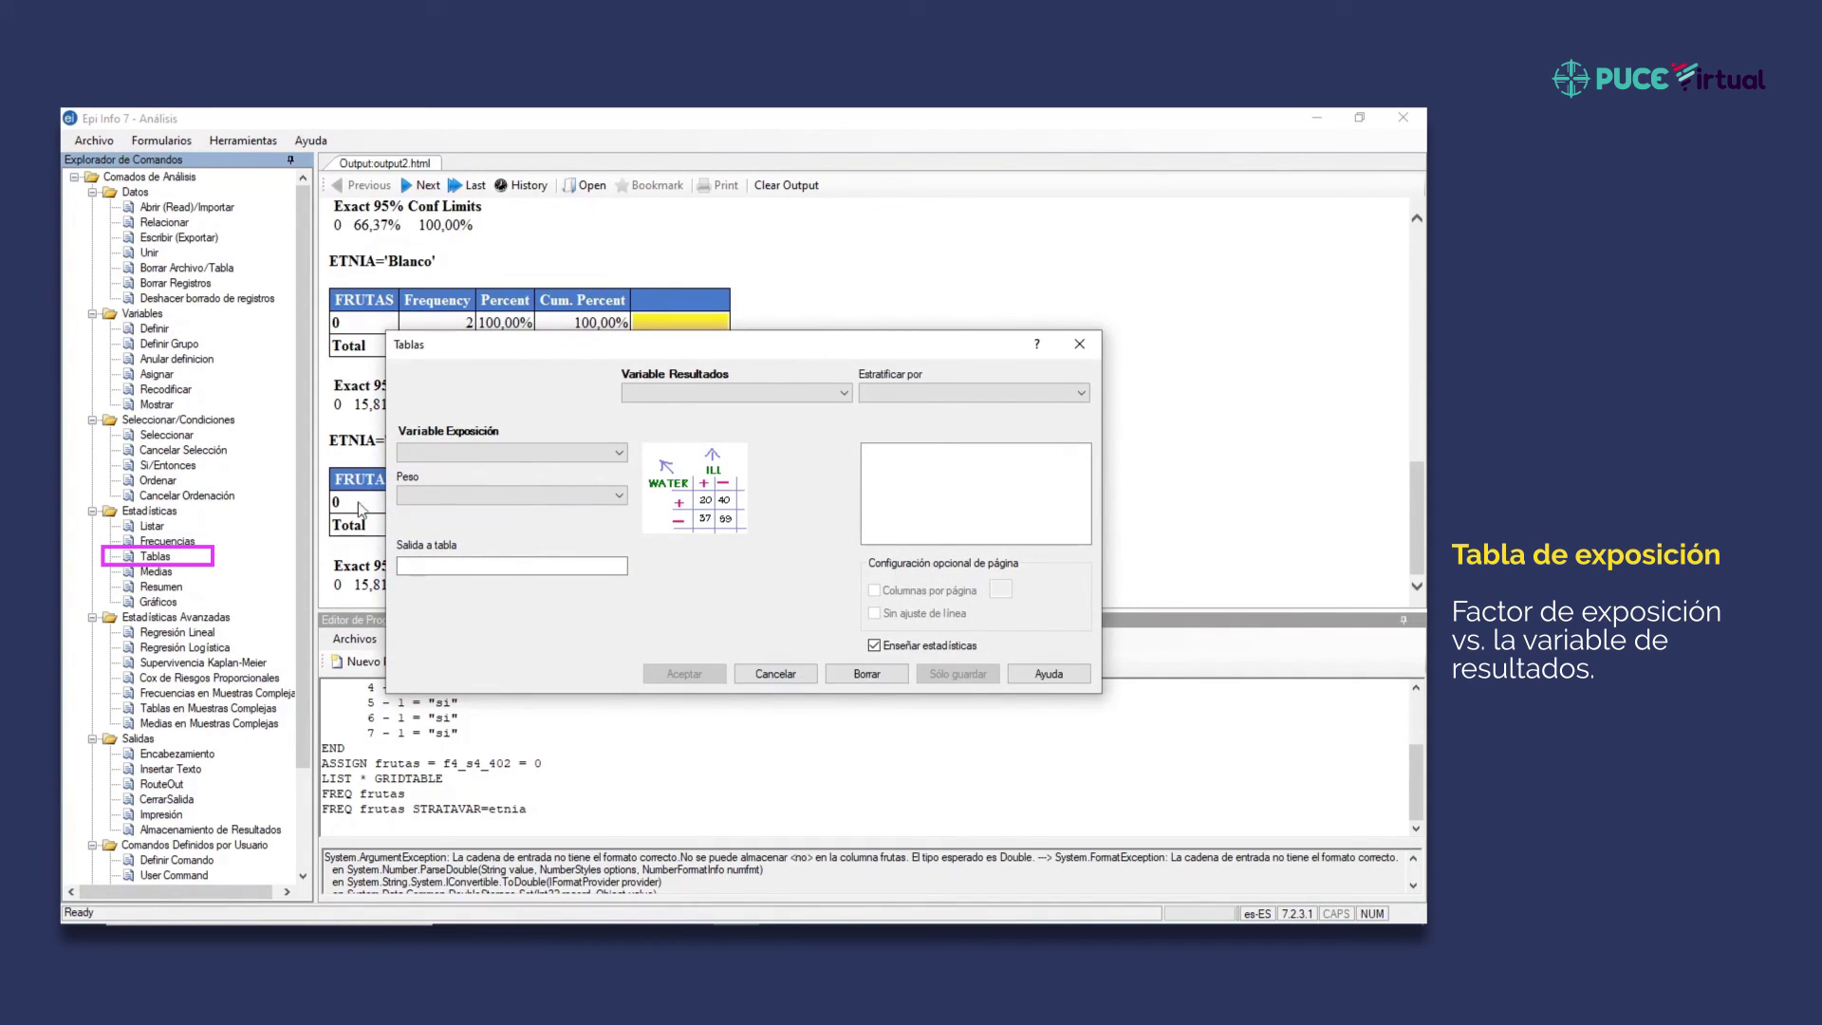
left_click(435, 449)
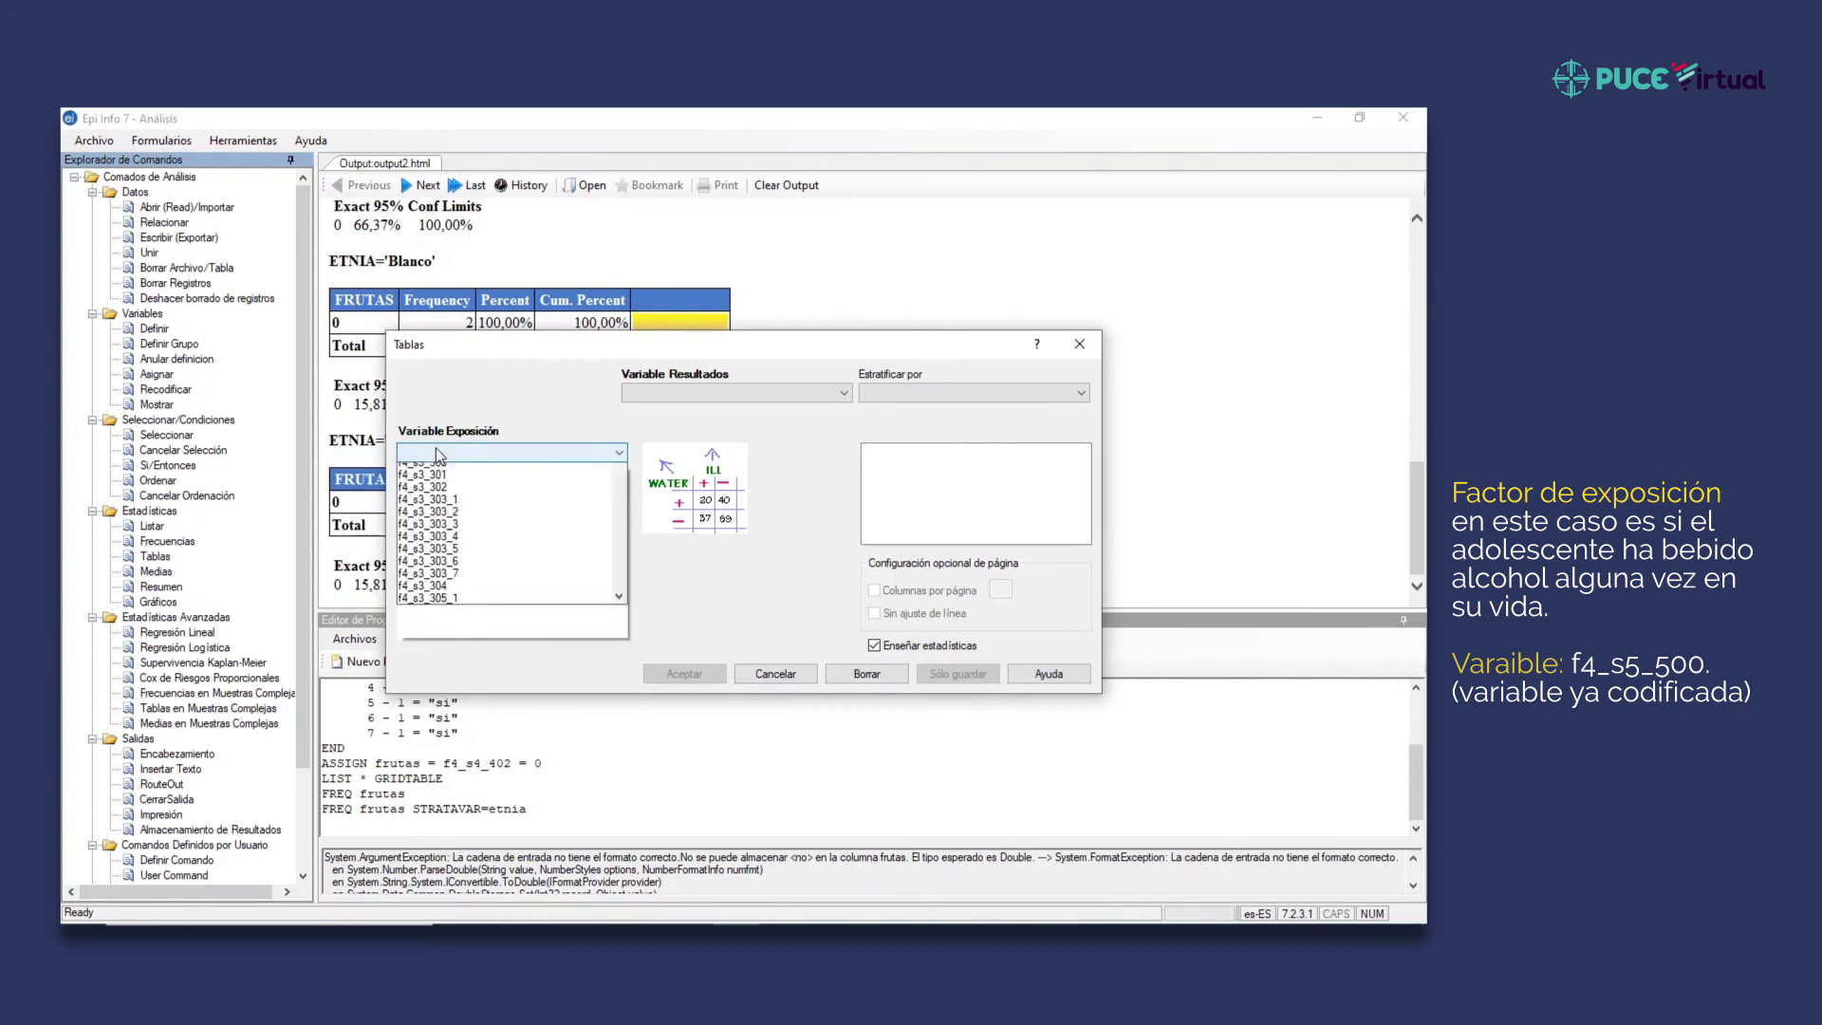
scroll(448, 655, "down", 3)
scroll(446, 694, "down", 8)
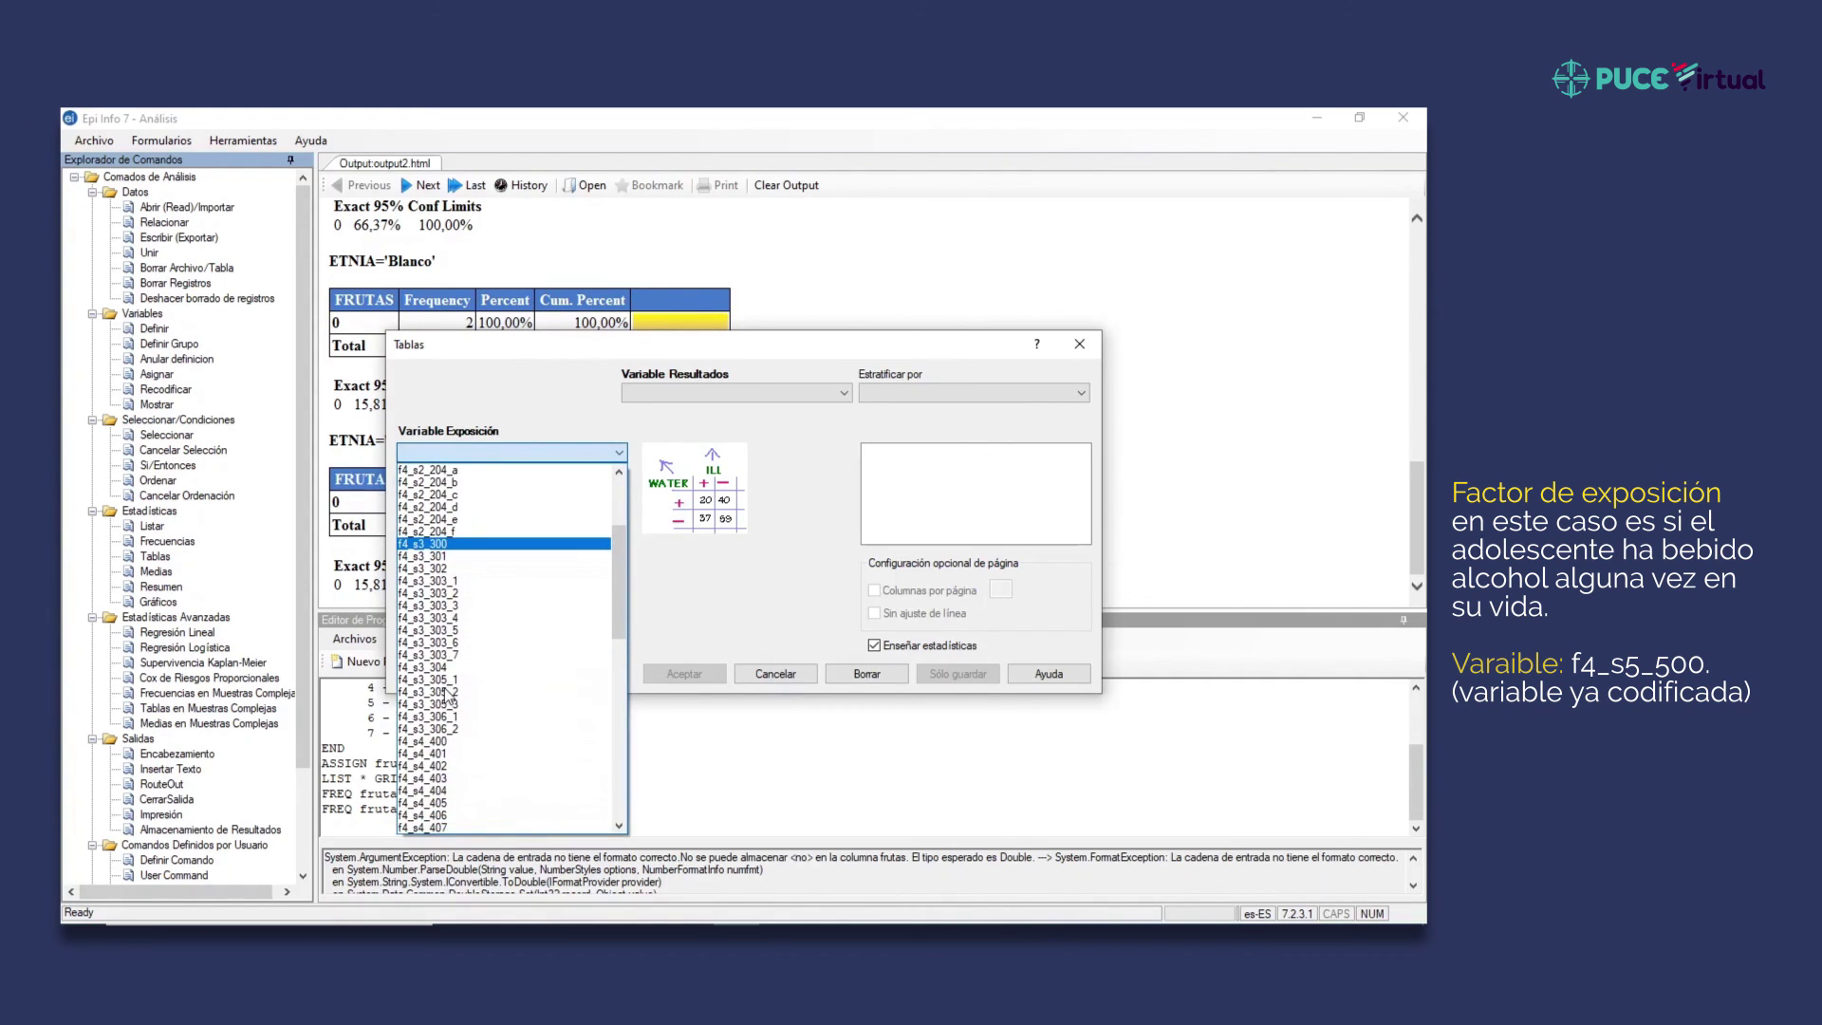
scroll(440, 694, "down", 6)
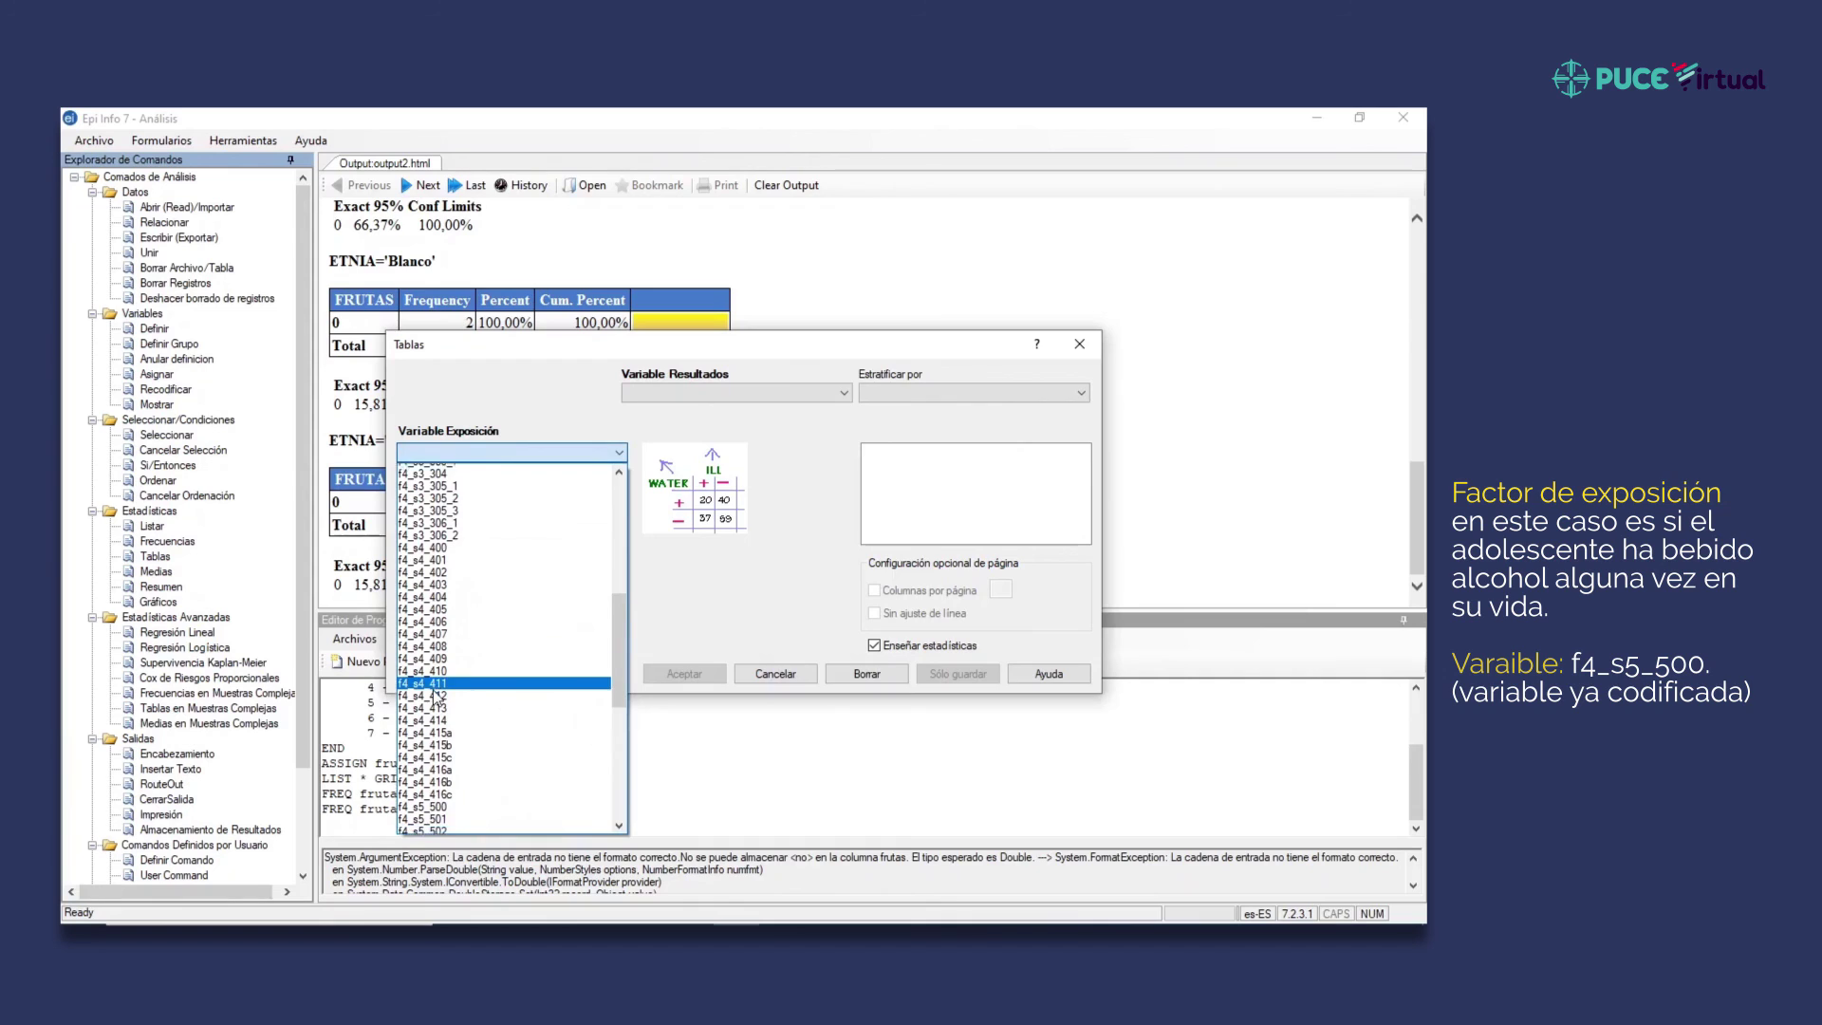
left_click(432, 631)
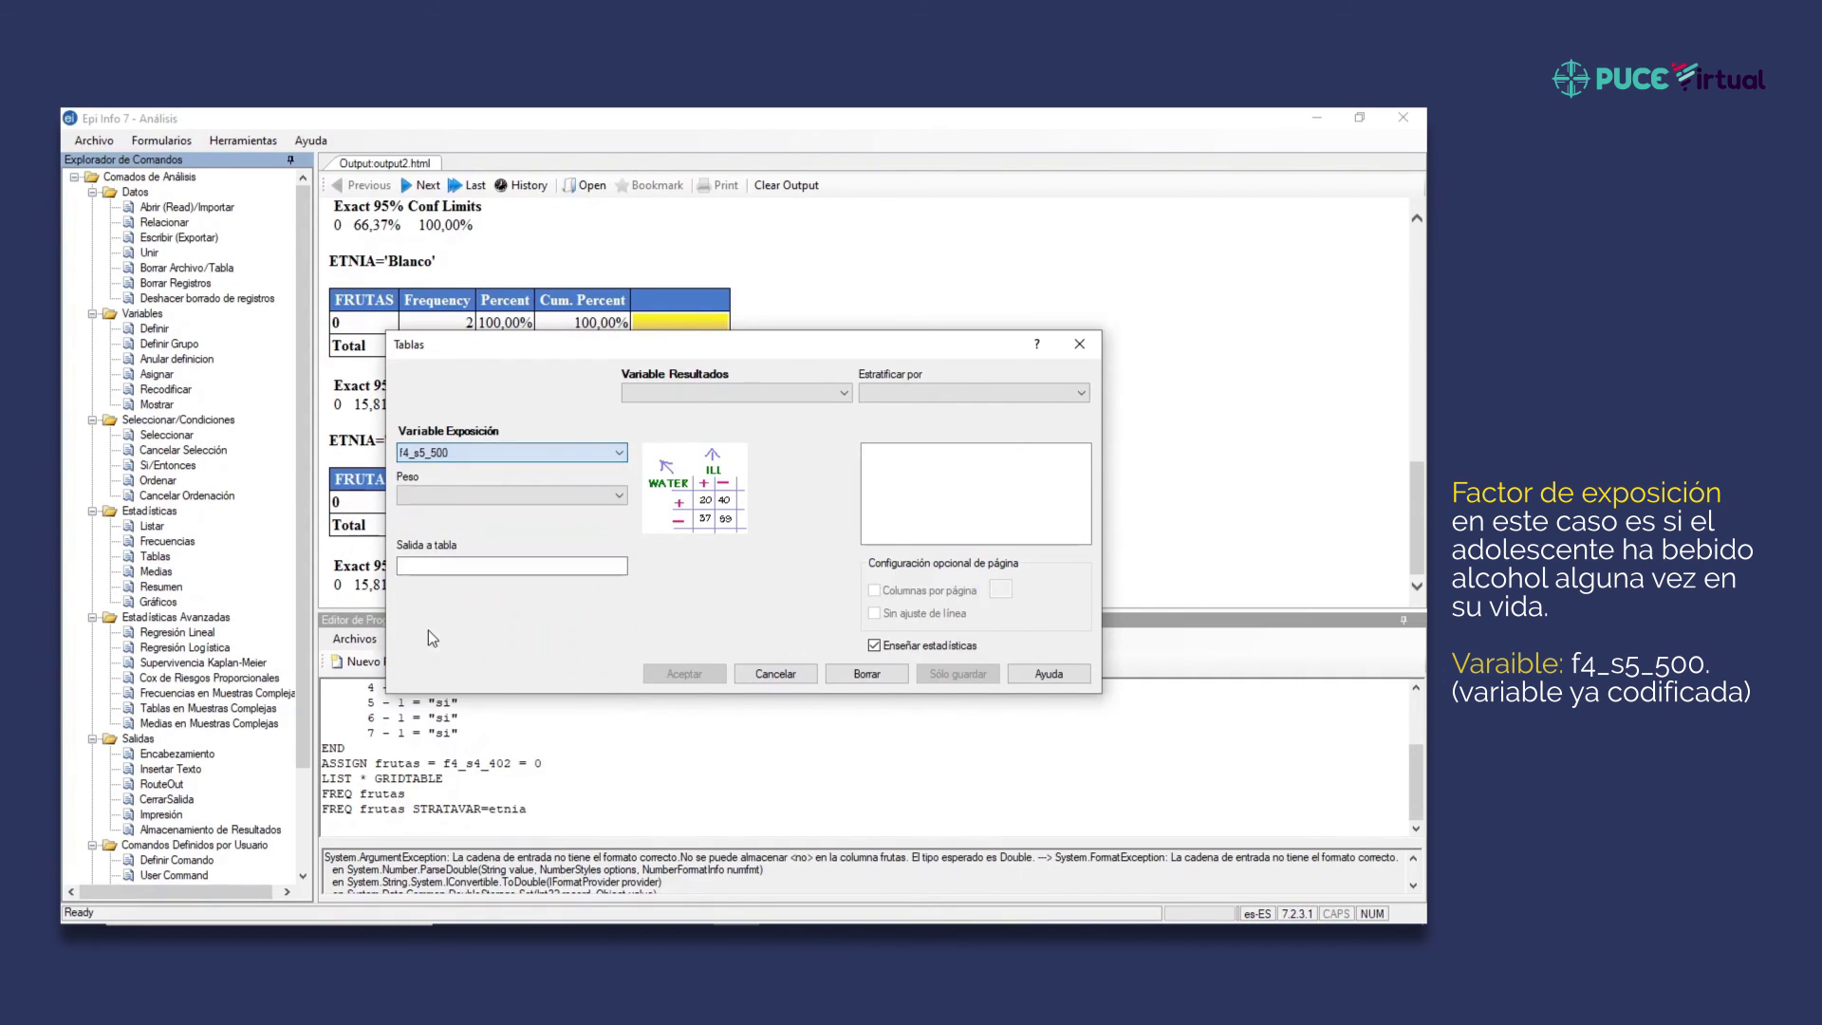
- Set area as the outcome variable, stratify by etnia, and generate the cross-tabulation
left_click(759, 395)
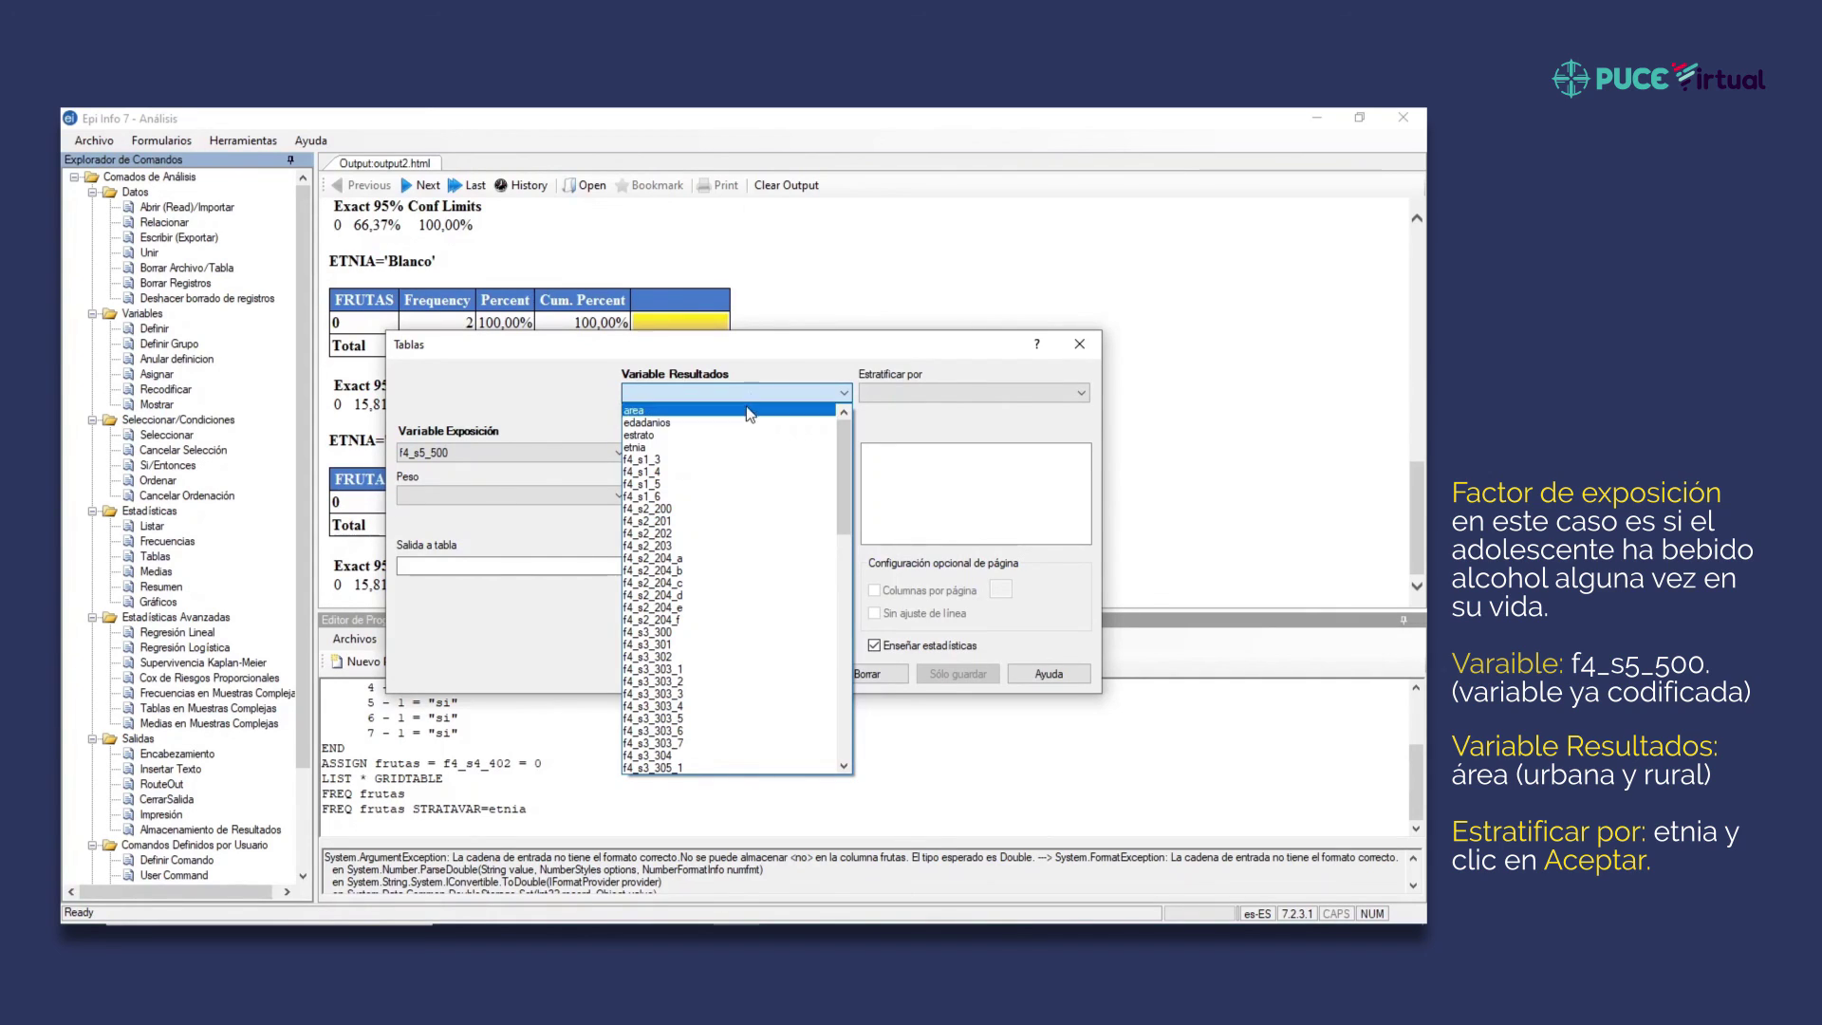
left_click(746, 409)
left_click(904, 392)
scroll(888, 427, "up", 5)
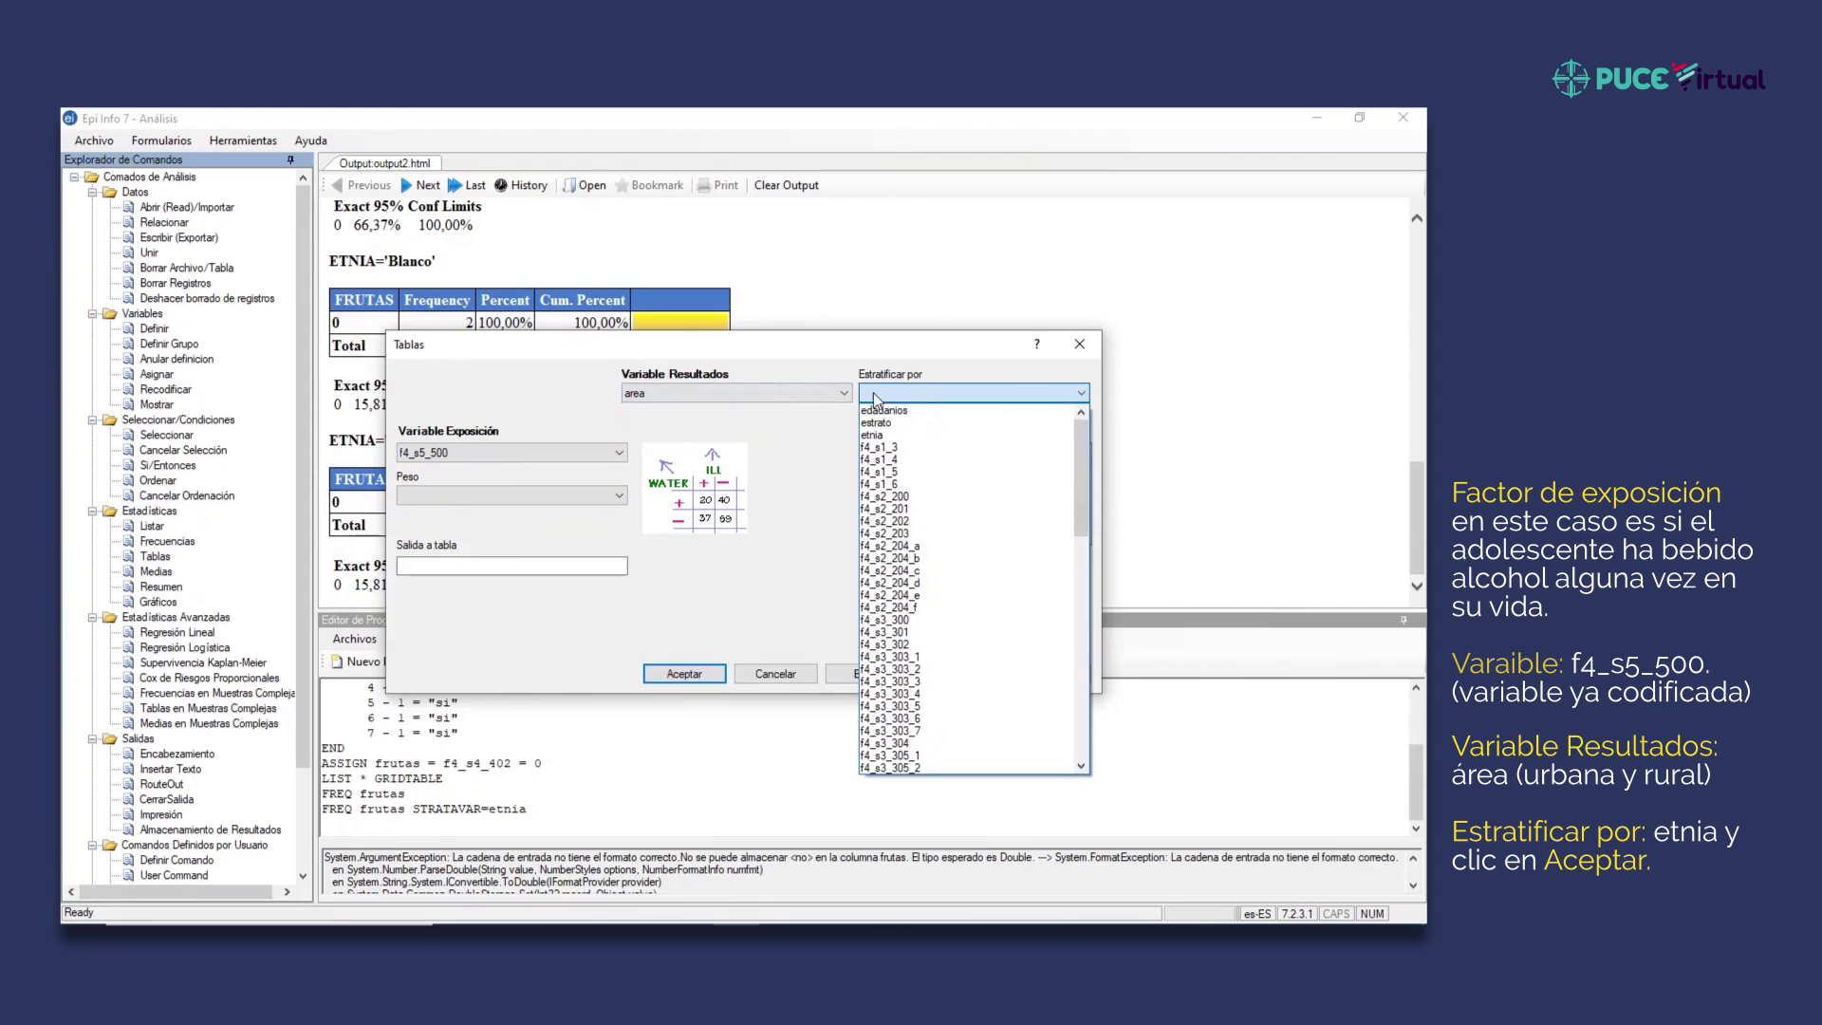
left_click(875, 434)
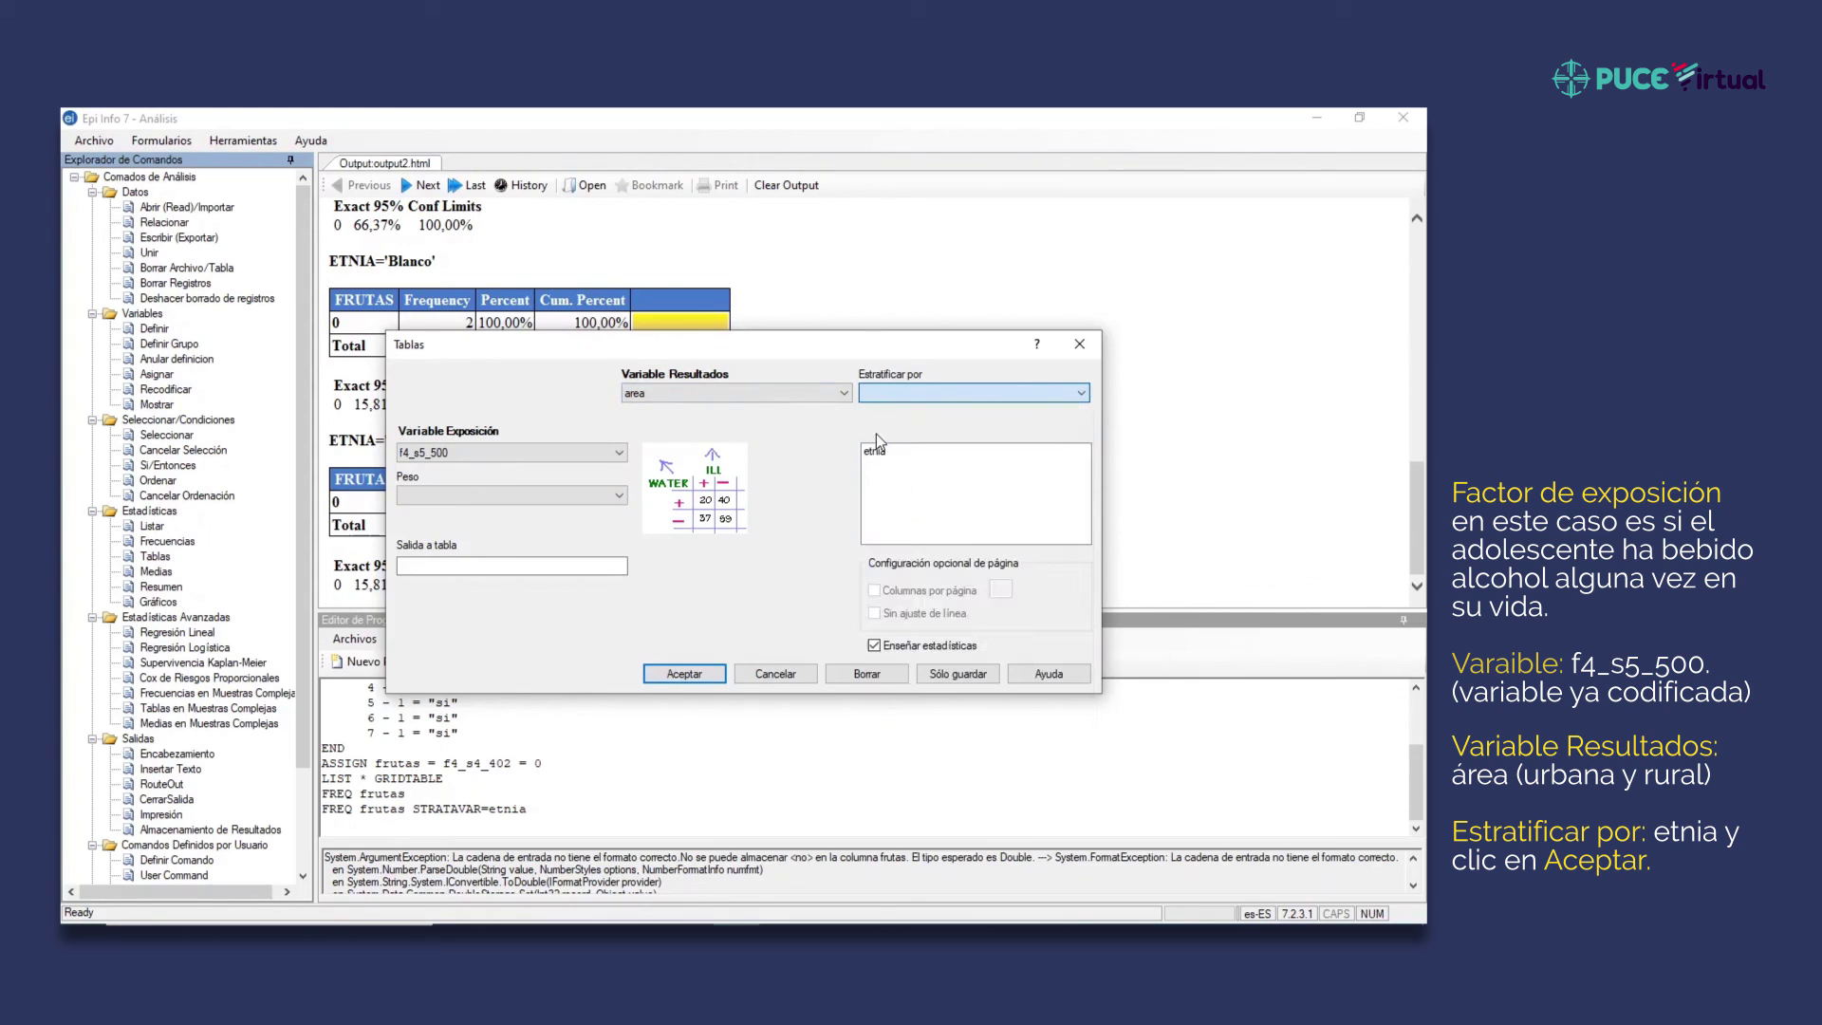
left_click(694, 678)
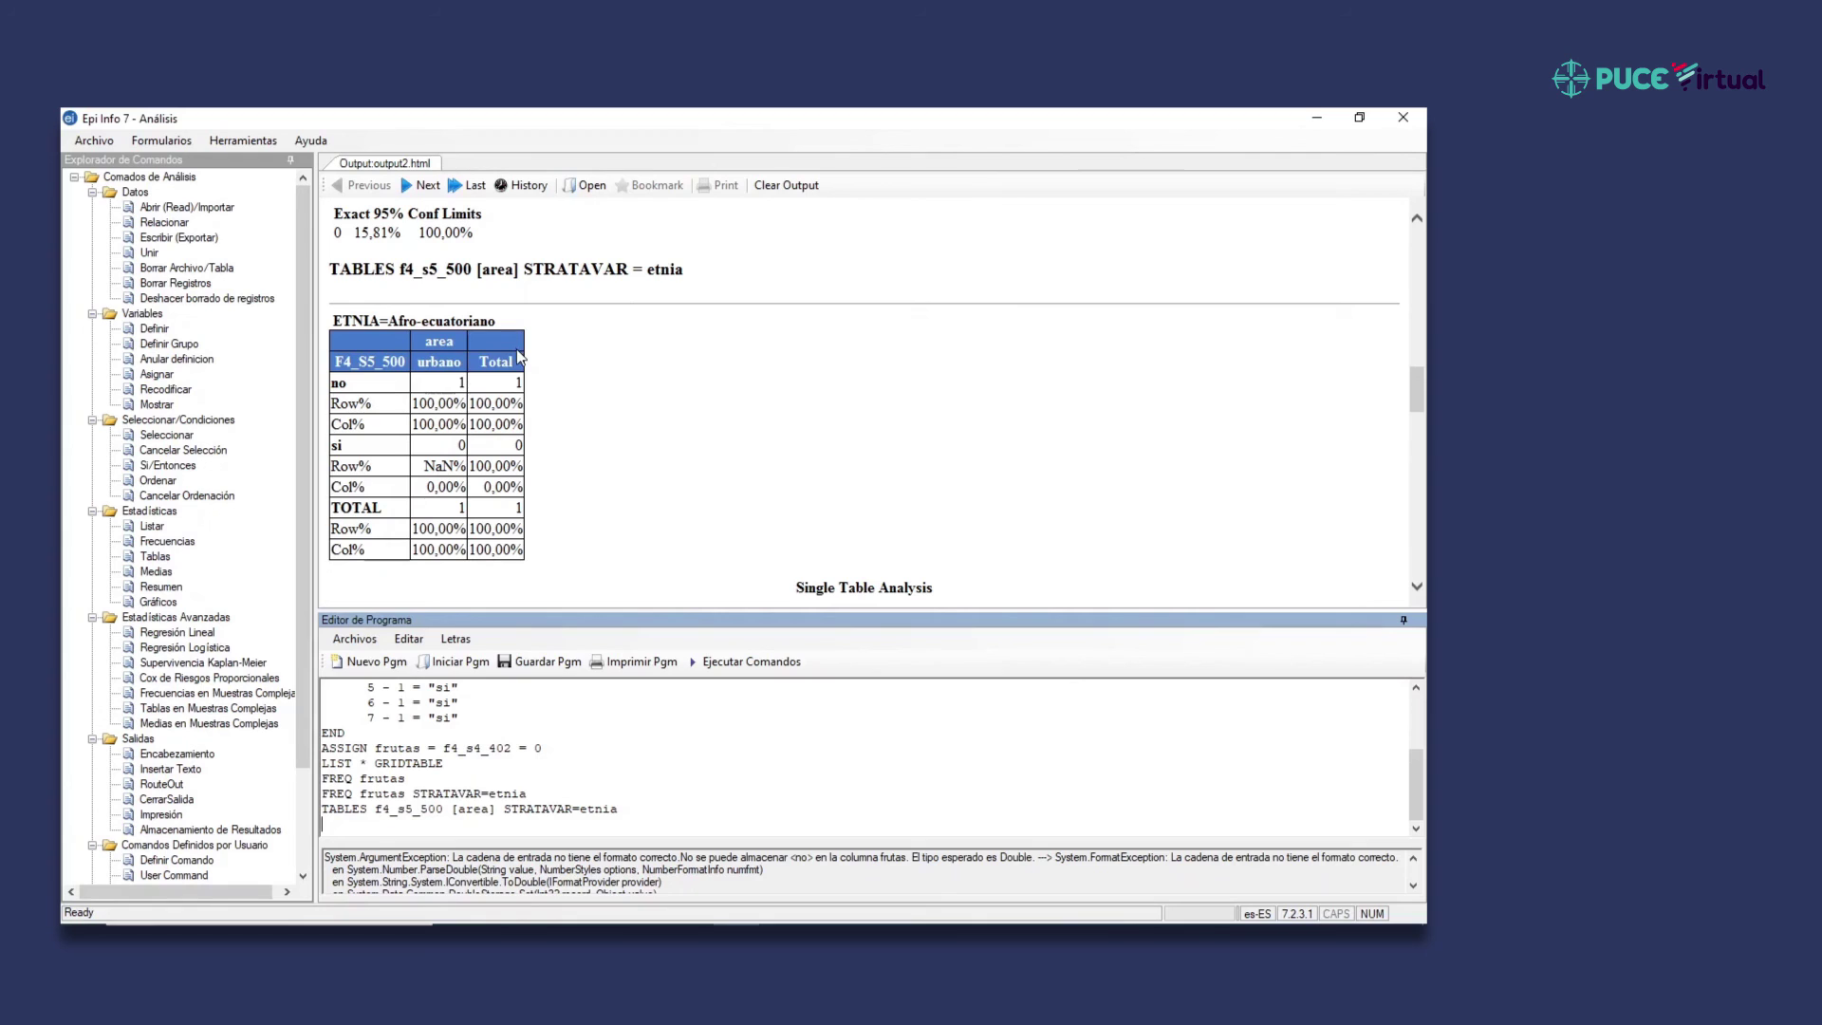
- Look over the f4_s5_500 by area tables for the Afro-ecuatoriano and Blanco groups
scroll(518, 356, "down", 10)
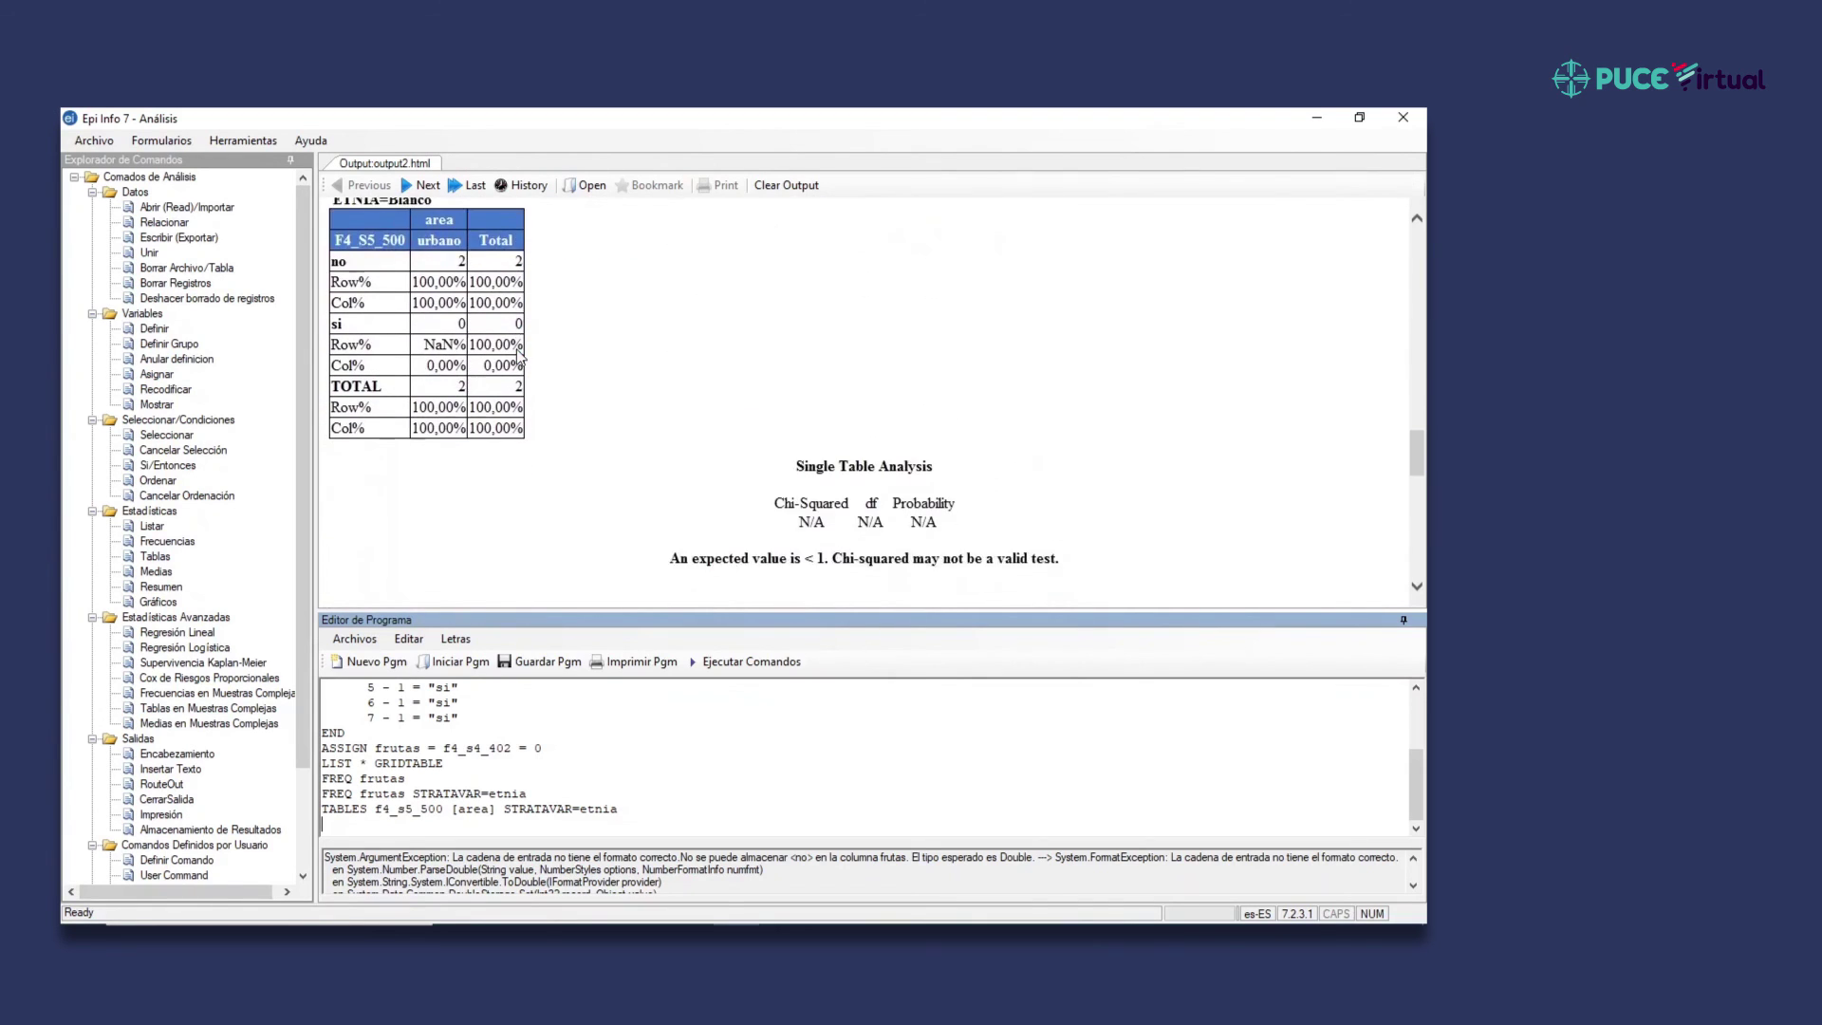
scroll(519, 355, "down", 3)
scroll(518, 351, "up", 12)
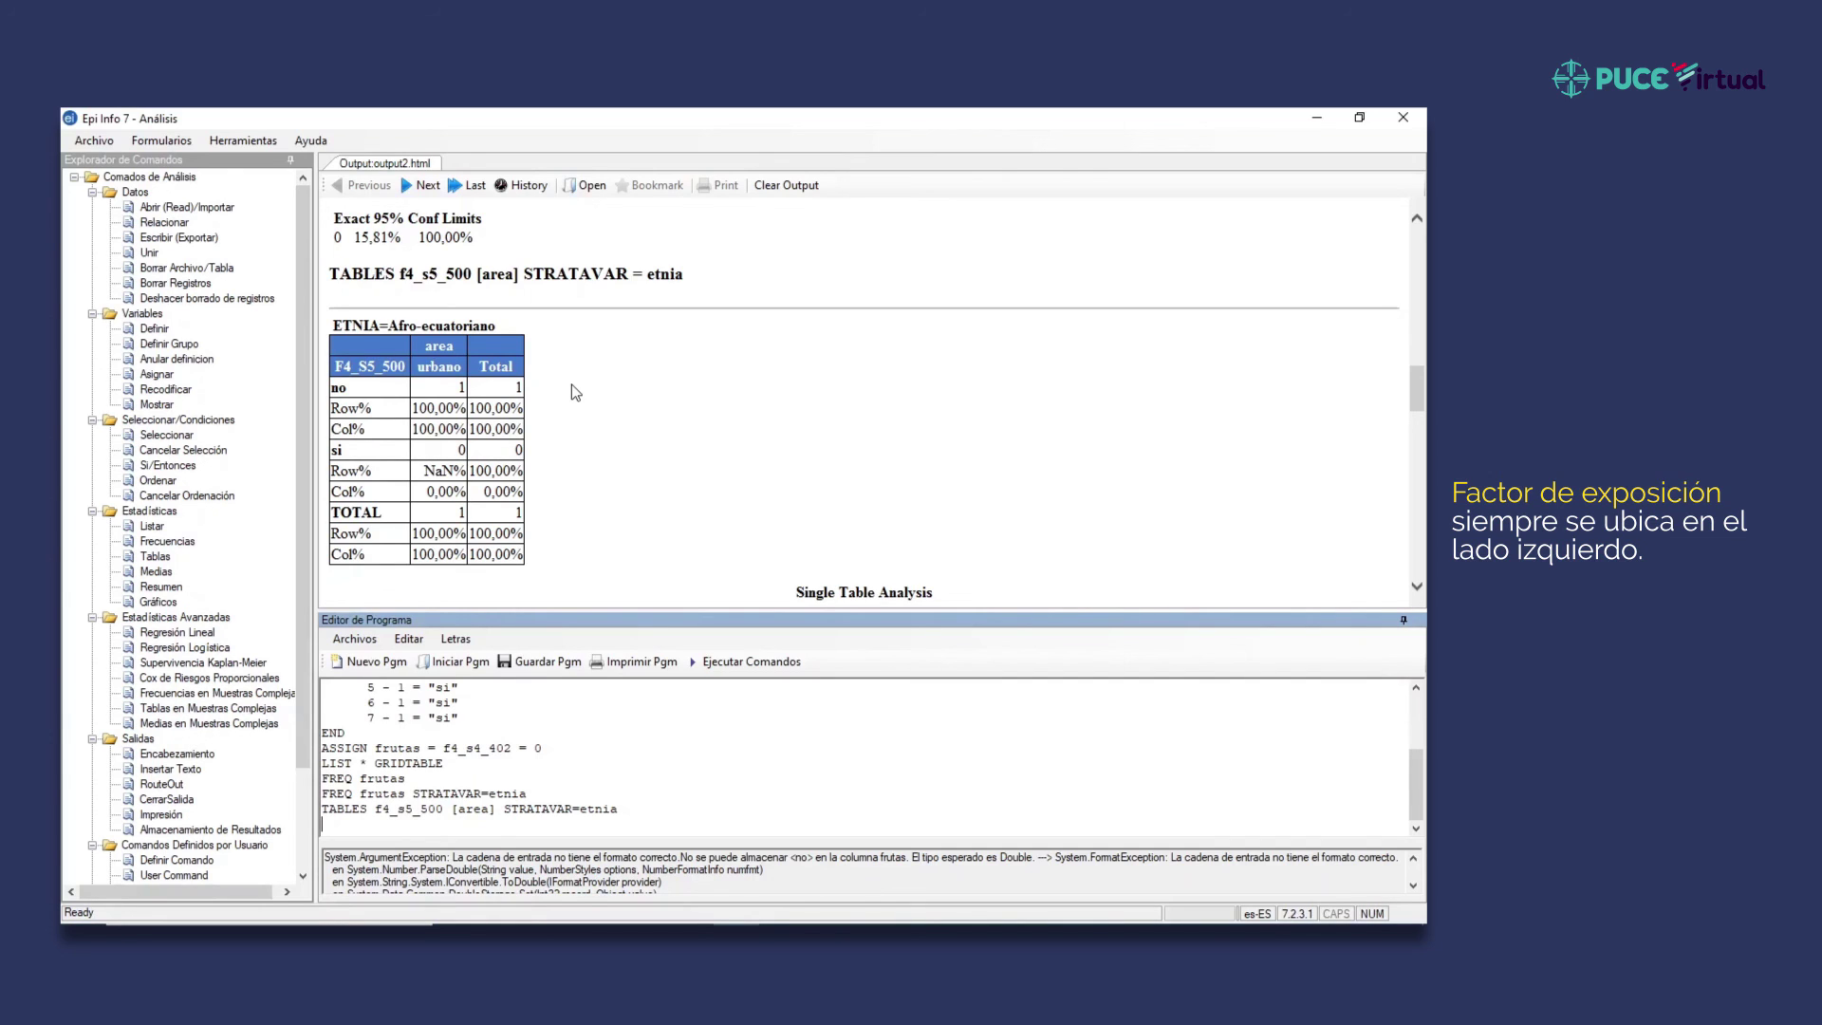
scroll(522, 397, "down", 4)
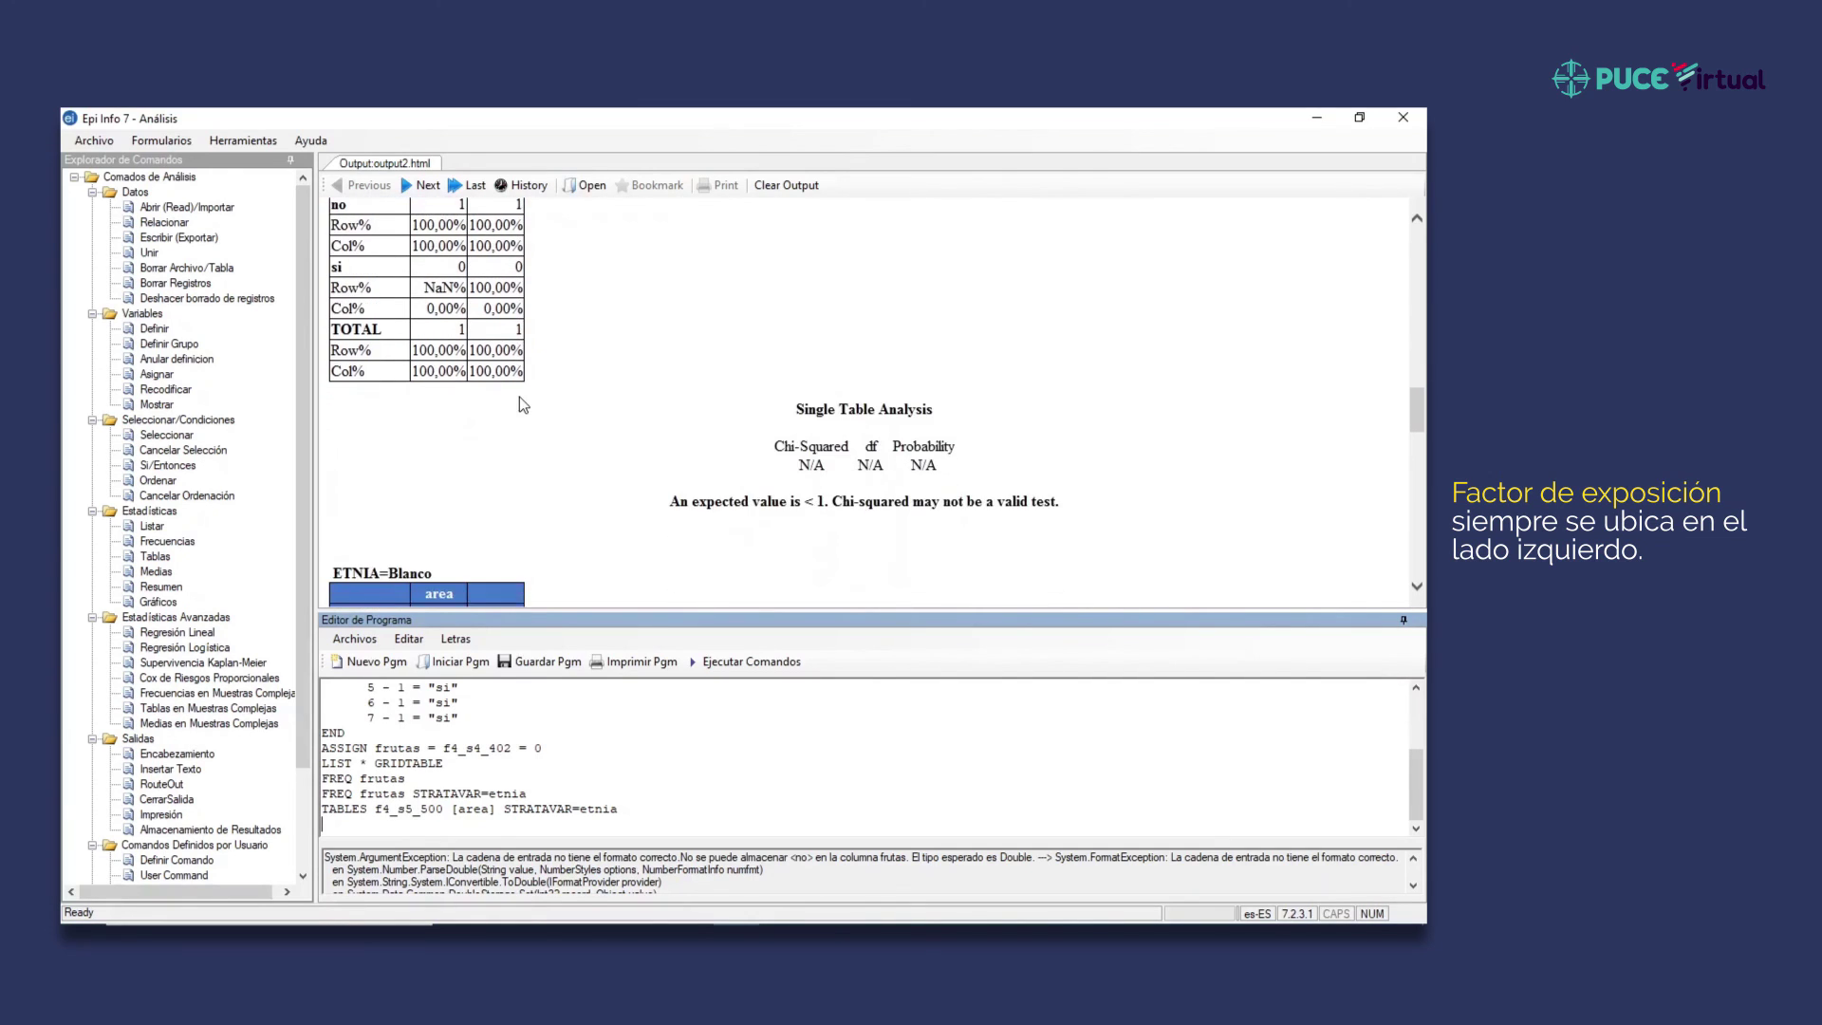
scroll(523, 406, "down", 2)
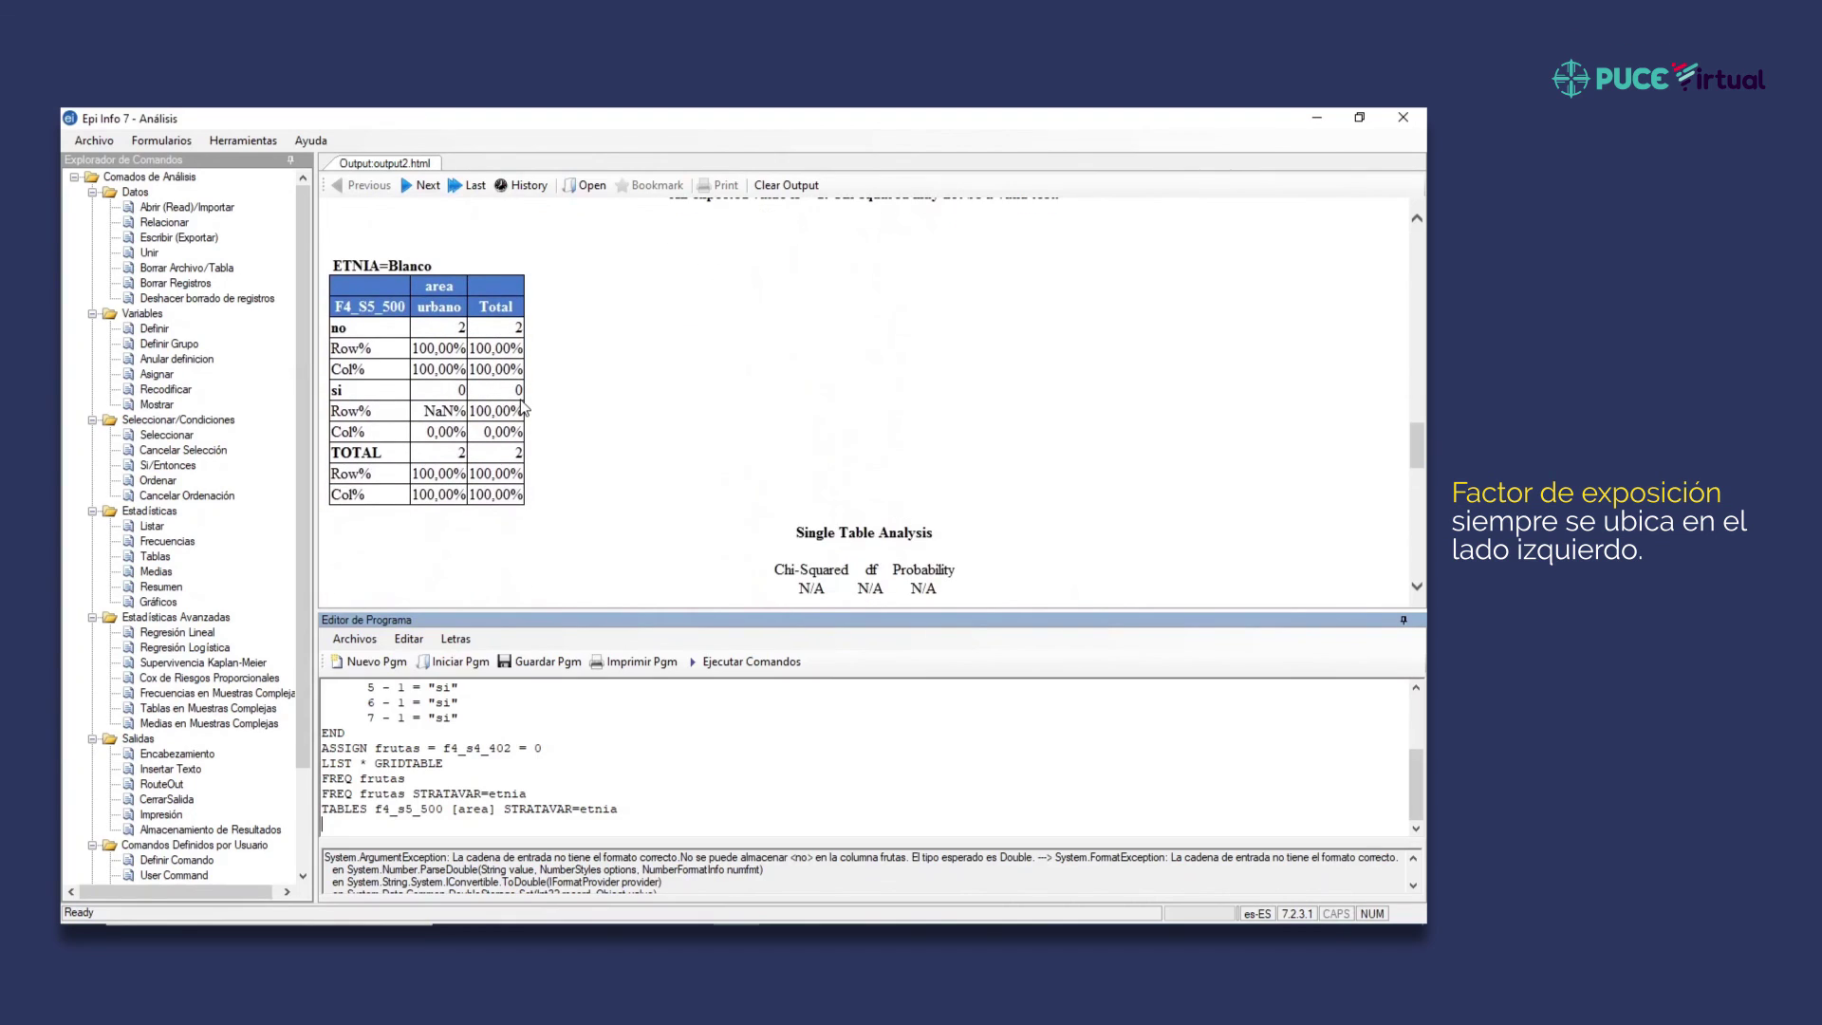
scroll(521, 406, "up", 5)
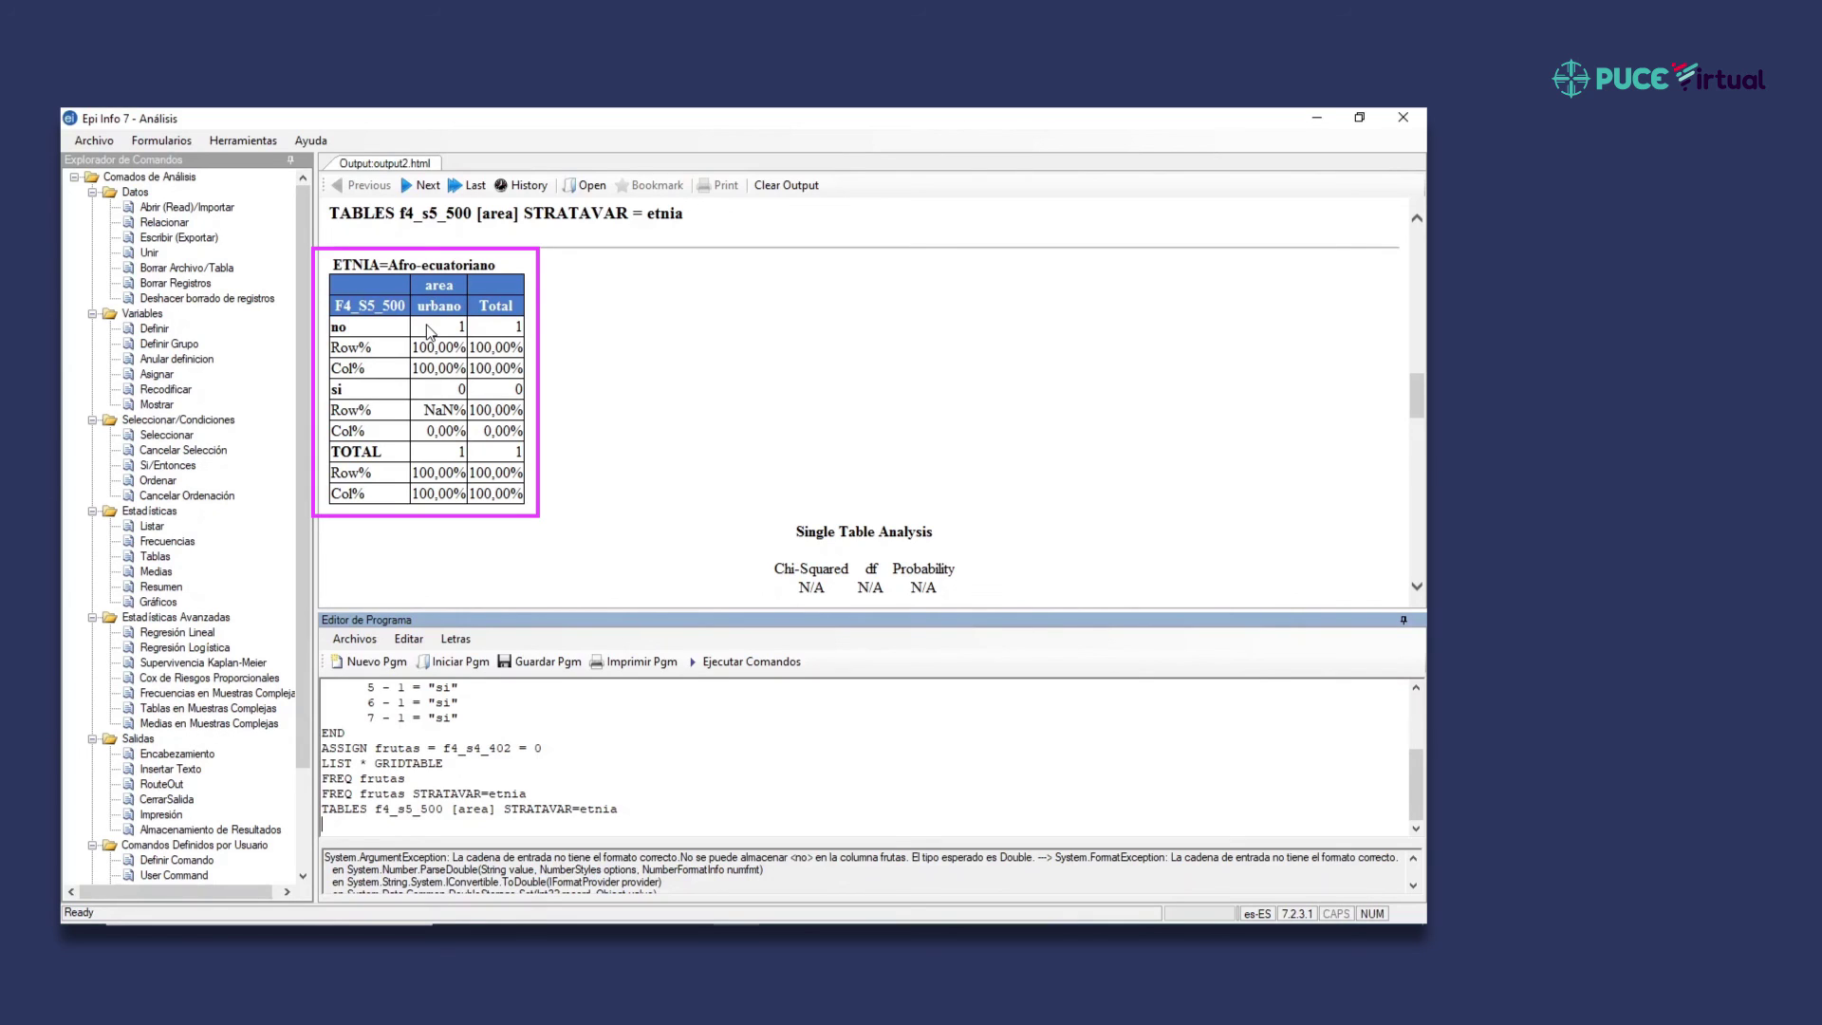
- Examine the f4_s5_500 by area counts, percentages and Single Table Analysis chi-squared results for every etnia group down to Mestizo
scroll(429, 331, "down", 2)
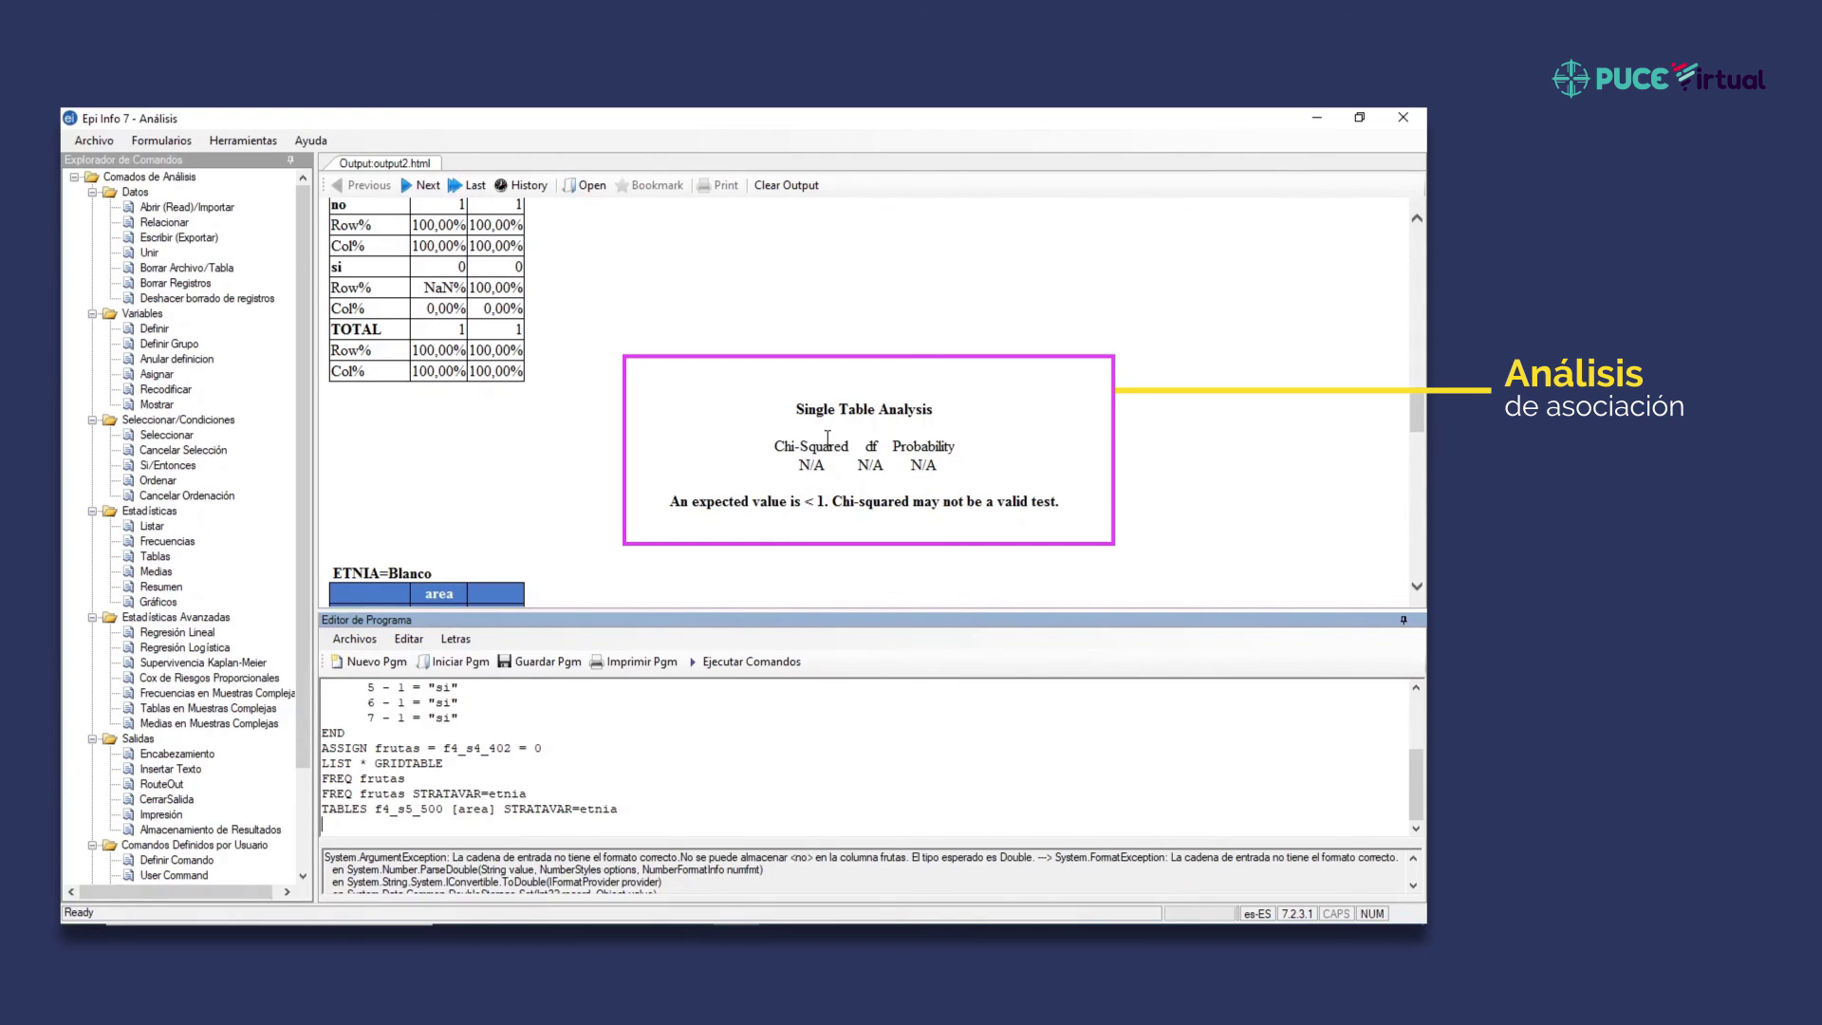
scroll(821, 473, "down", 5)
scroll(818, 472, "down", 1)
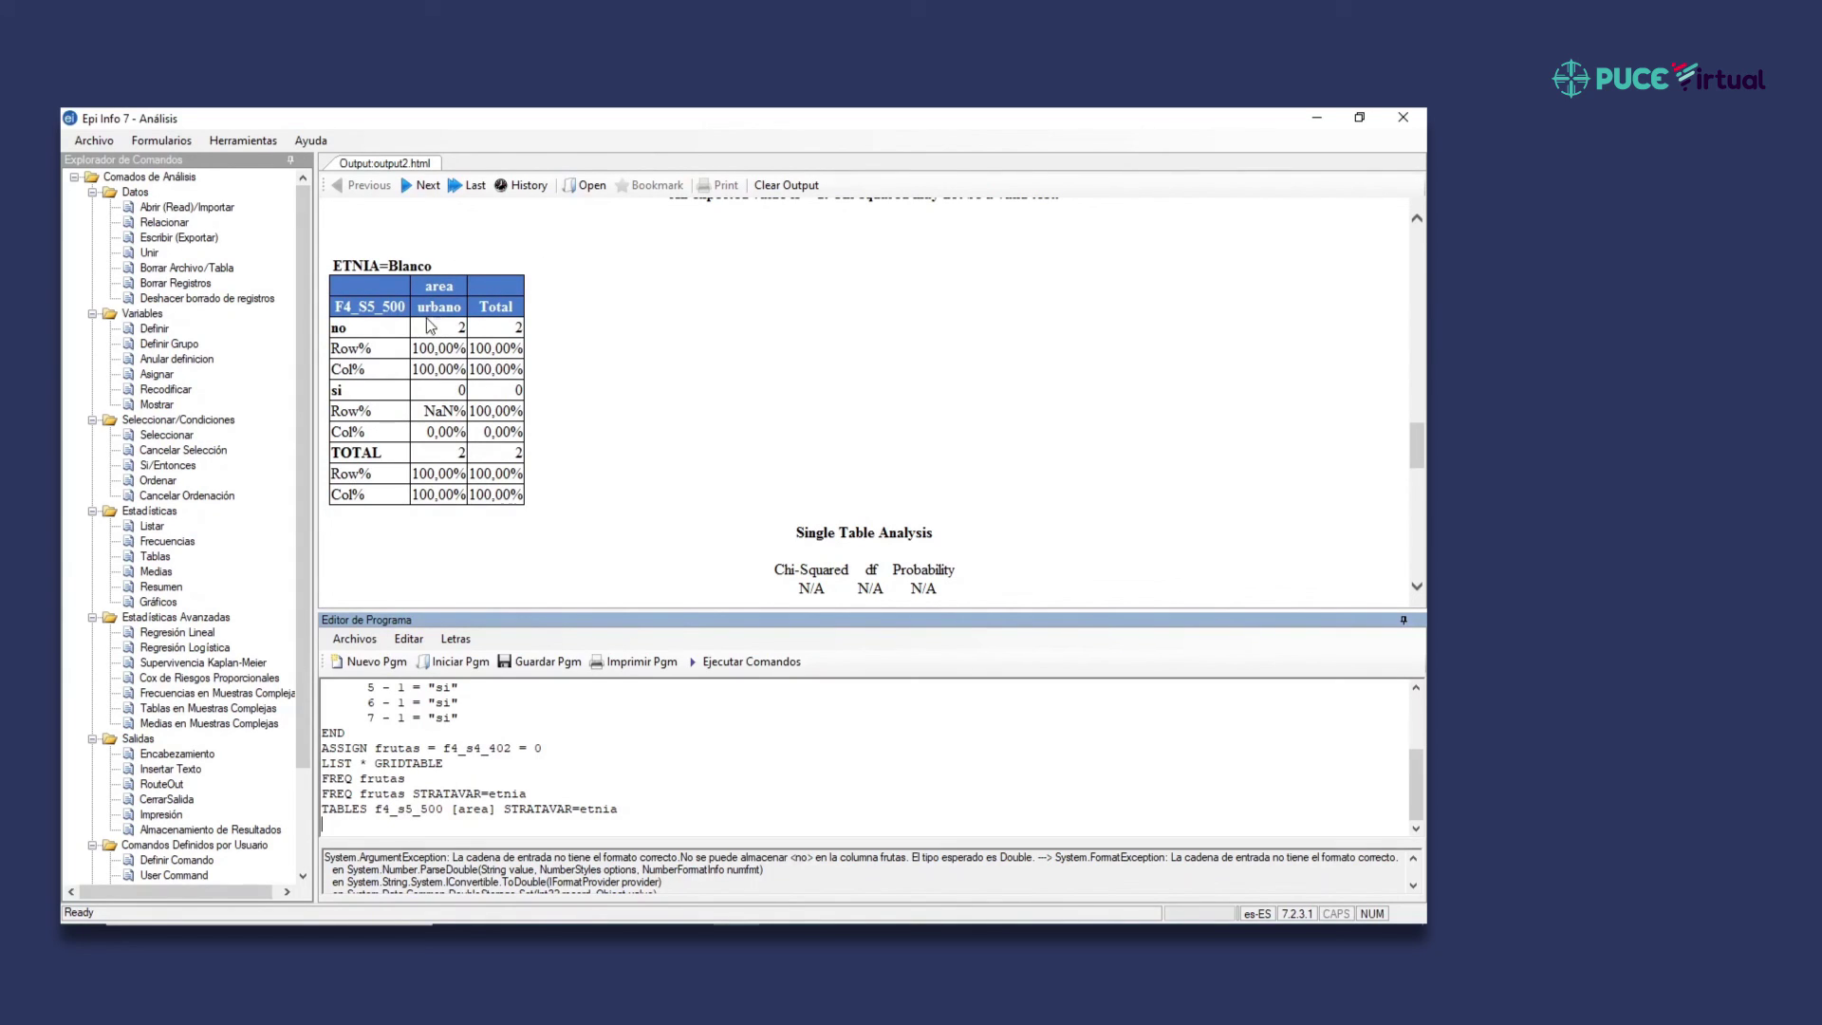
scroll(435, 329, "down", 3)
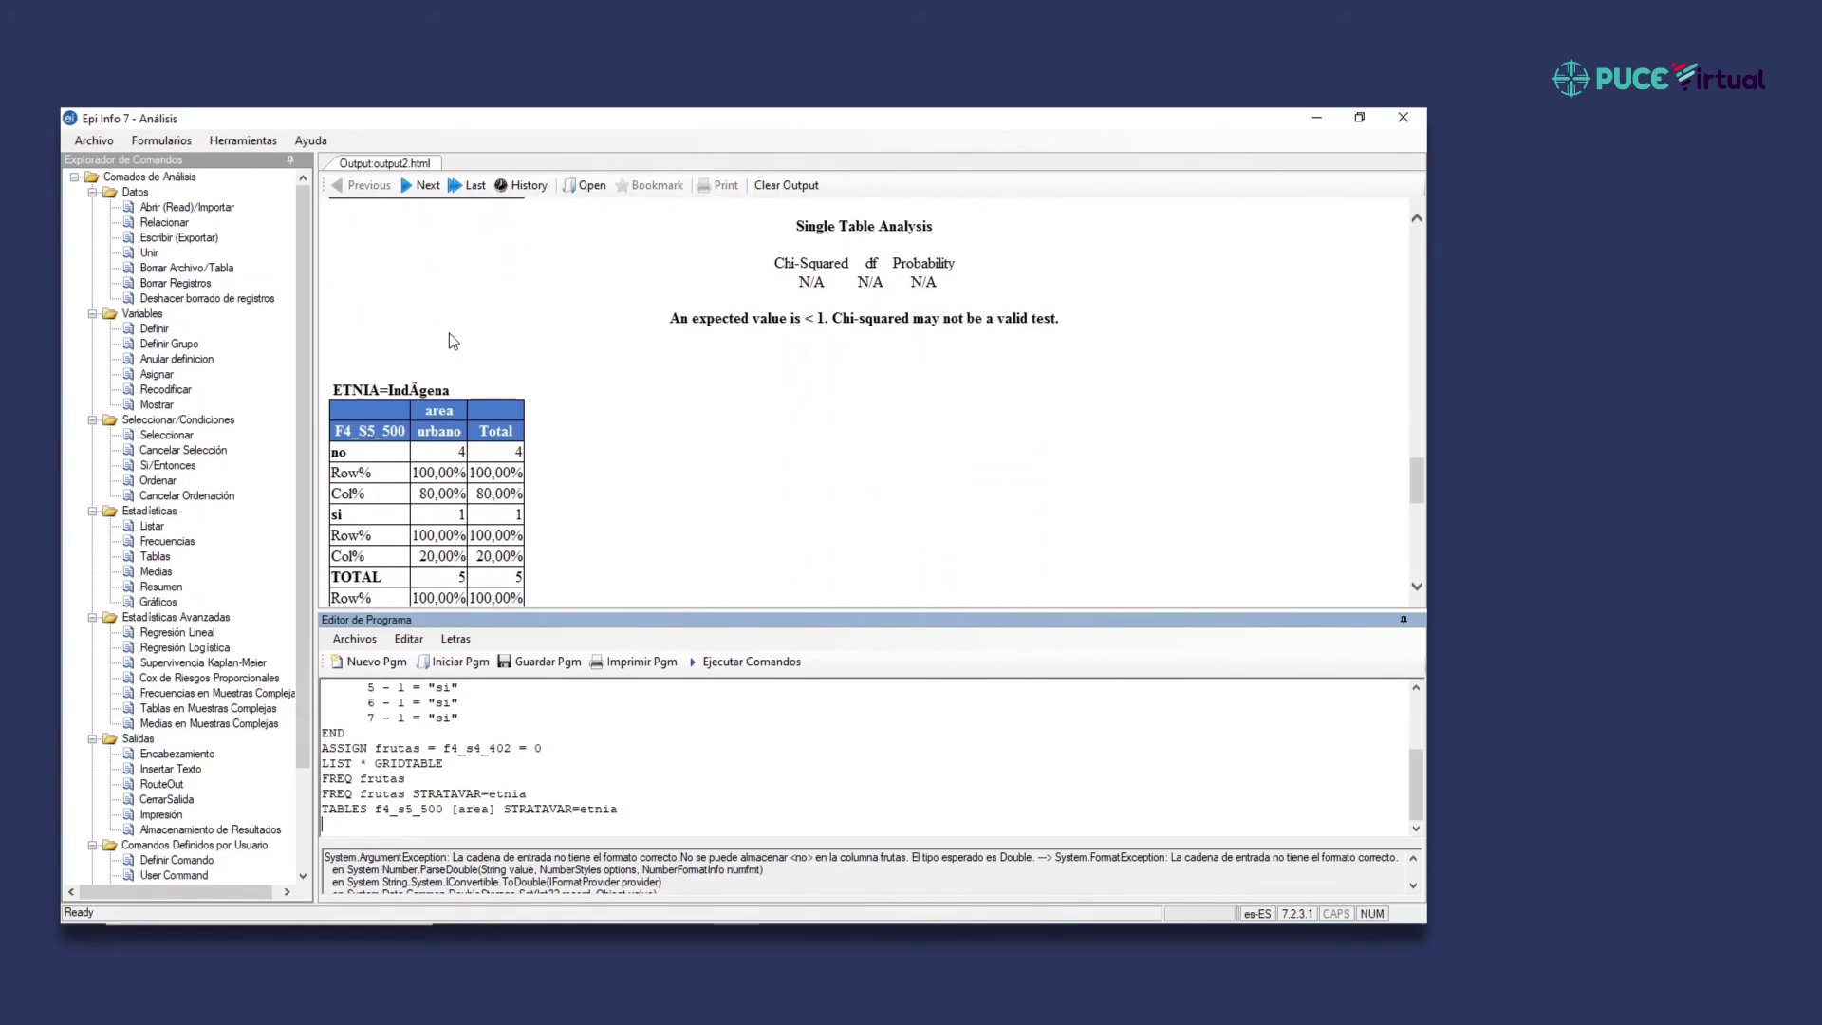
scroll(465, 366, "down", 2)
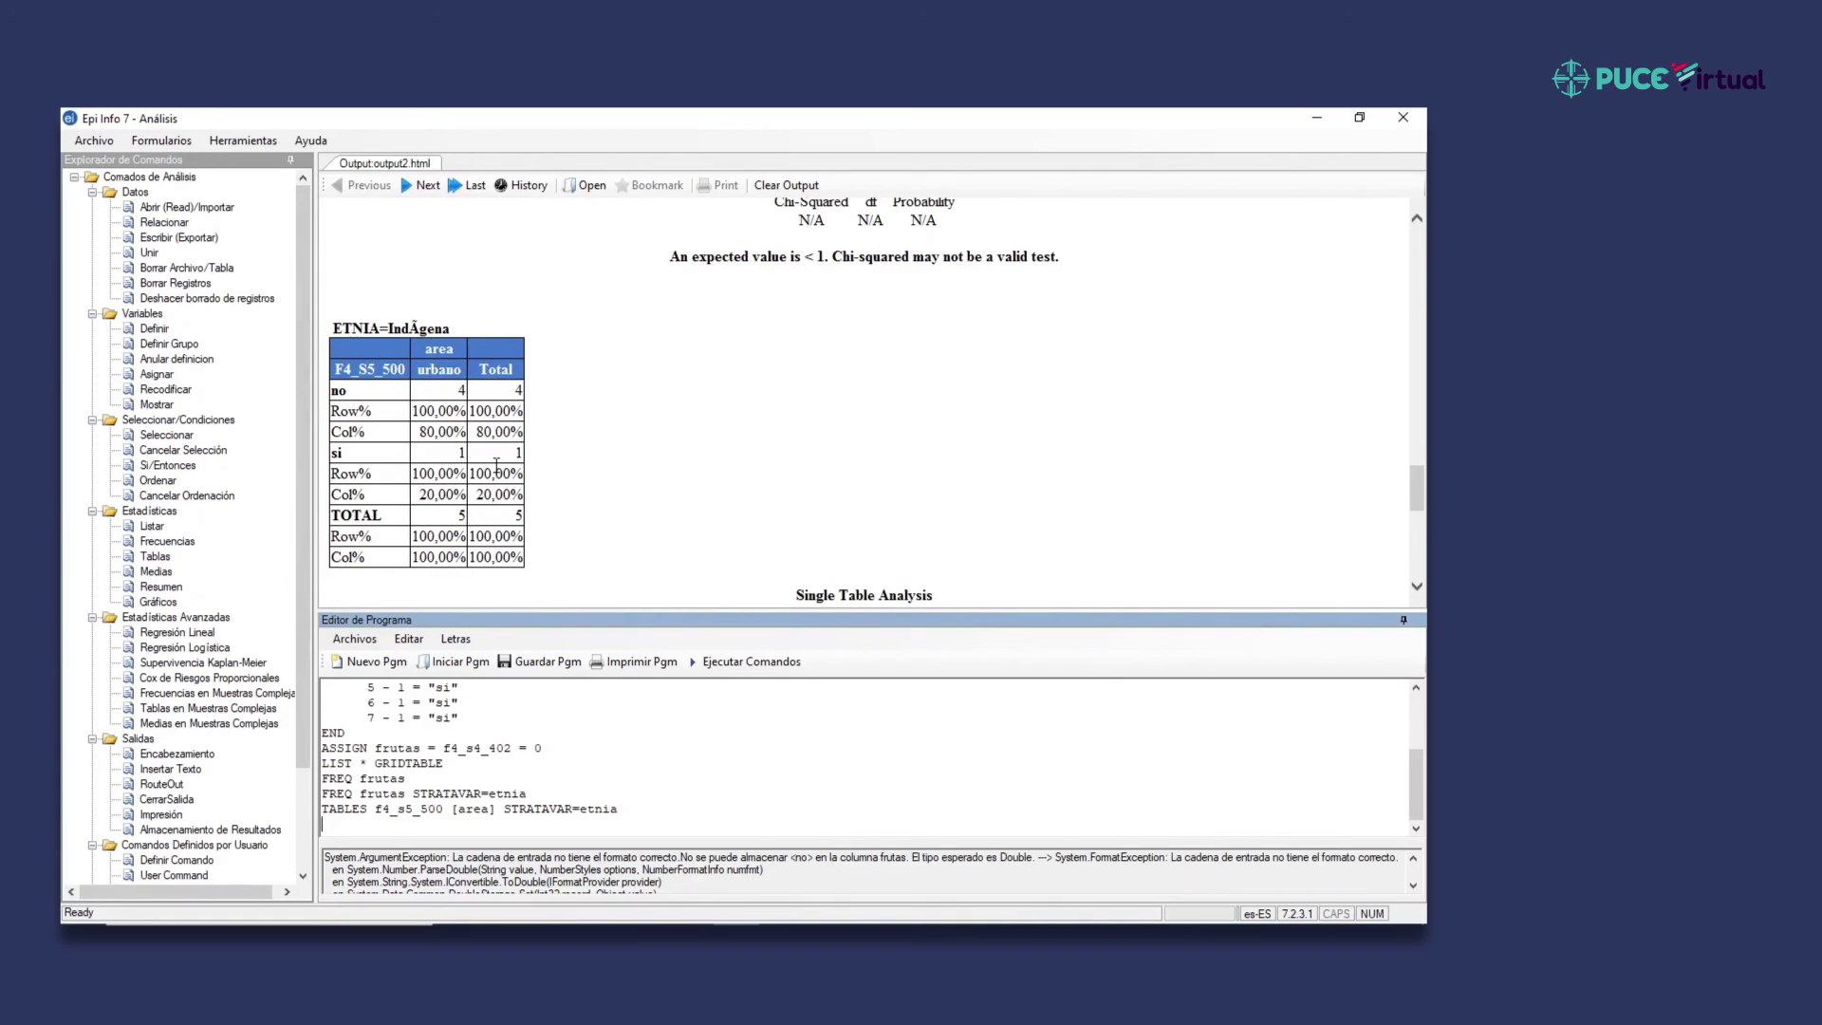
scroll(496, 465, "down", 6)
scroll(496, 465, "down", 1)
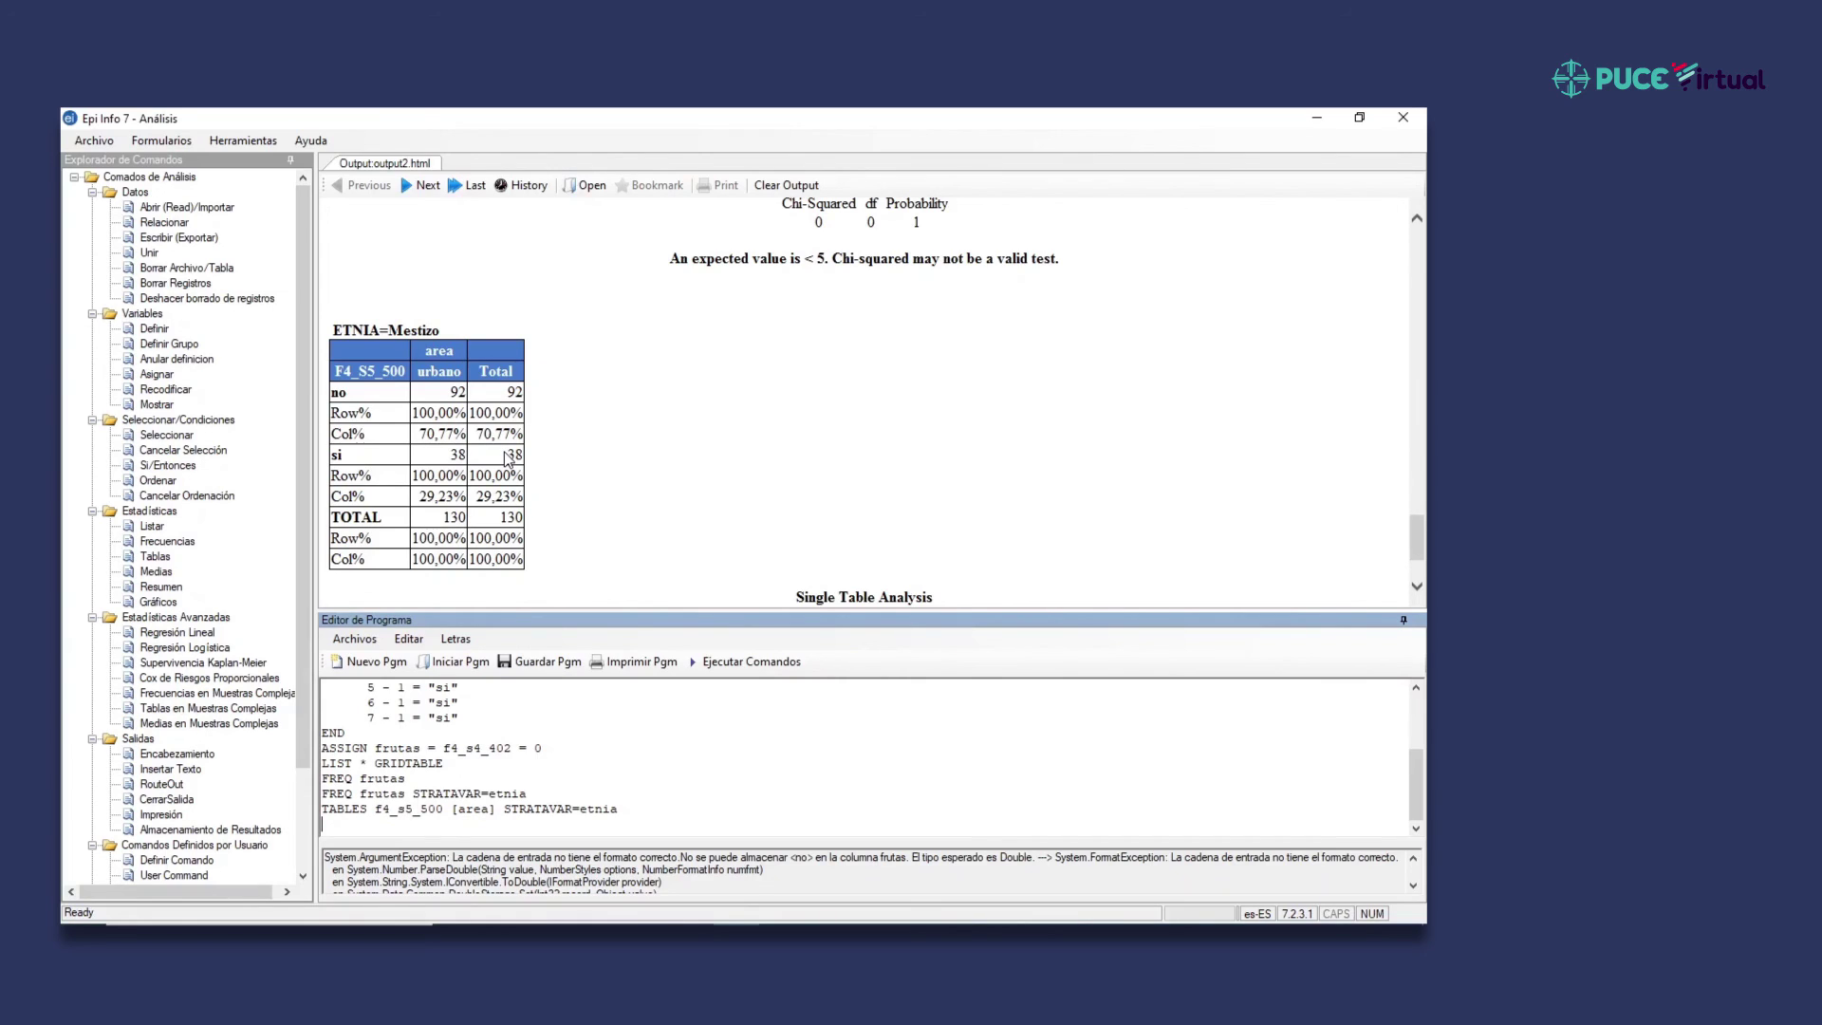
scroll(507, 460, "down", 2)
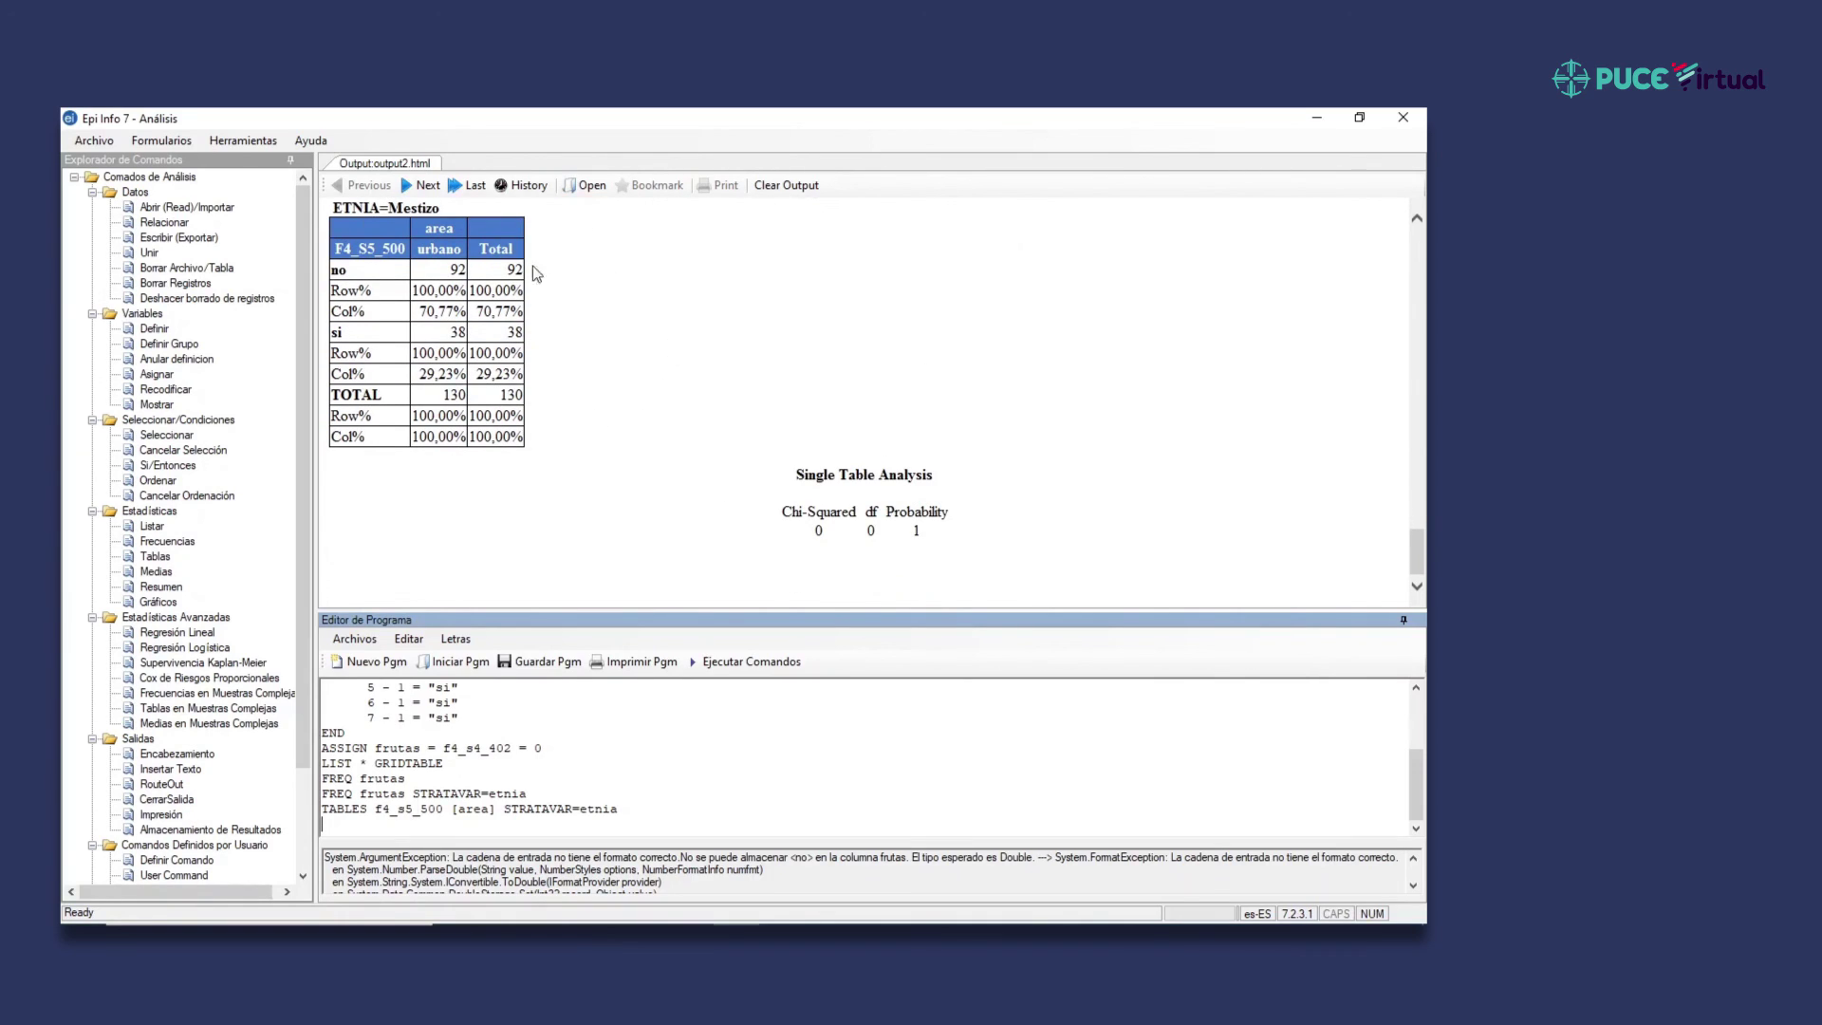
scroll(661, 366, "up", 6)
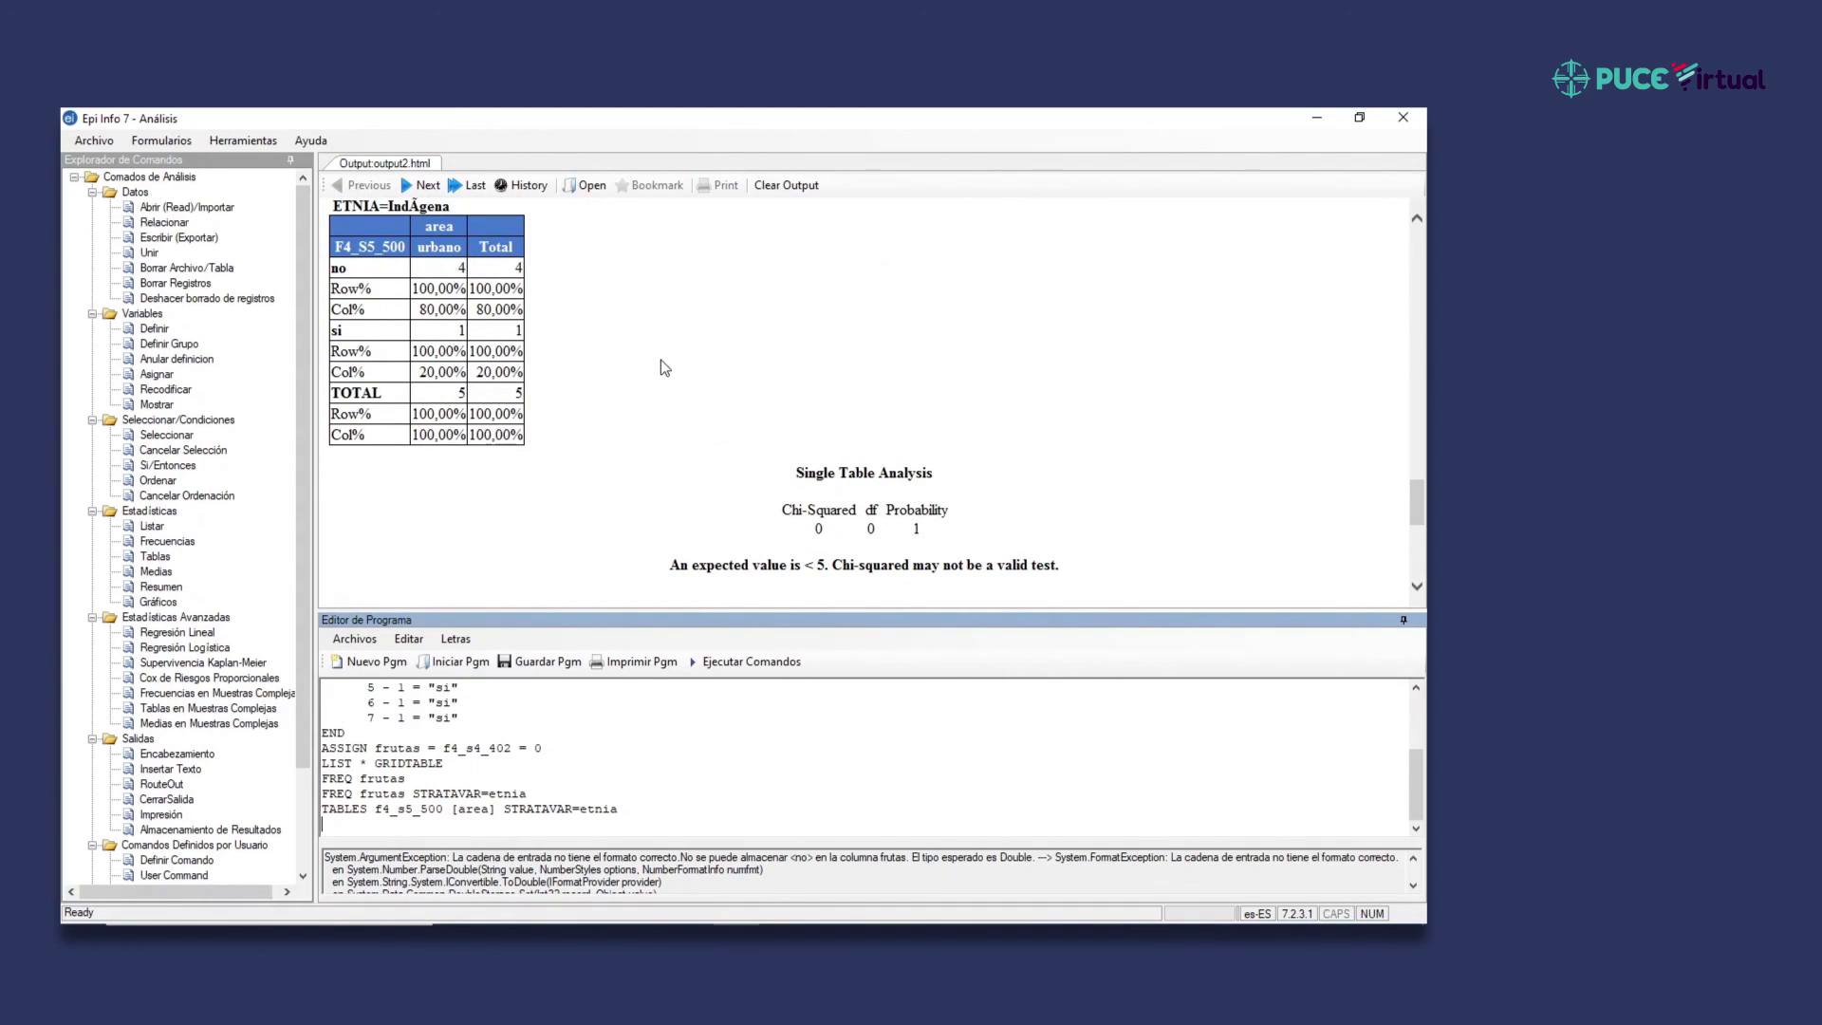
scroll(556, 463, "down", 6)
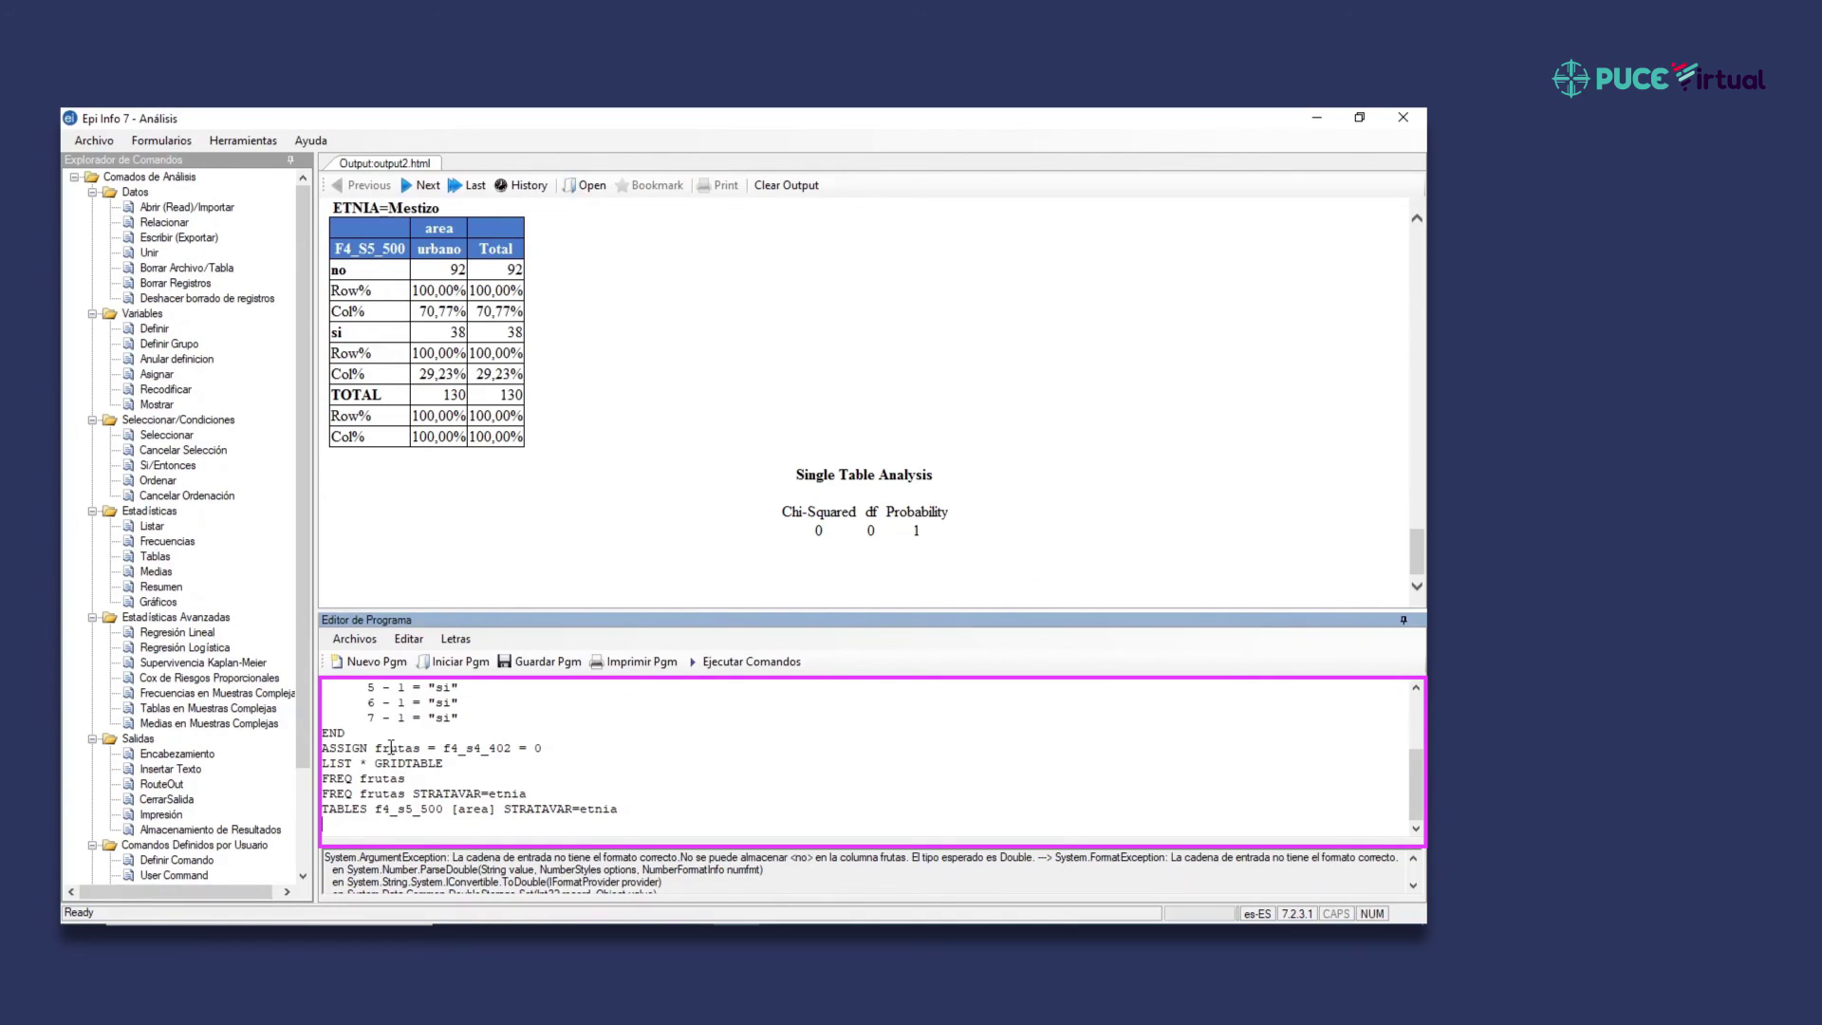
- Point out the FREQ and TABLES command lines generated in the program editor
mouse_move(322, 778)
left_mouse_down()
mouse_move(408, 780)
mouse_move(353, 780)
left_mouse_up()
left_click(373, 791)
left_click(324, 809)
left_click_drag(324, 808, 497, 814)
left_click(378, 813)
left_click_drag(496, 815, 502, 814)
left_click(628, 813)
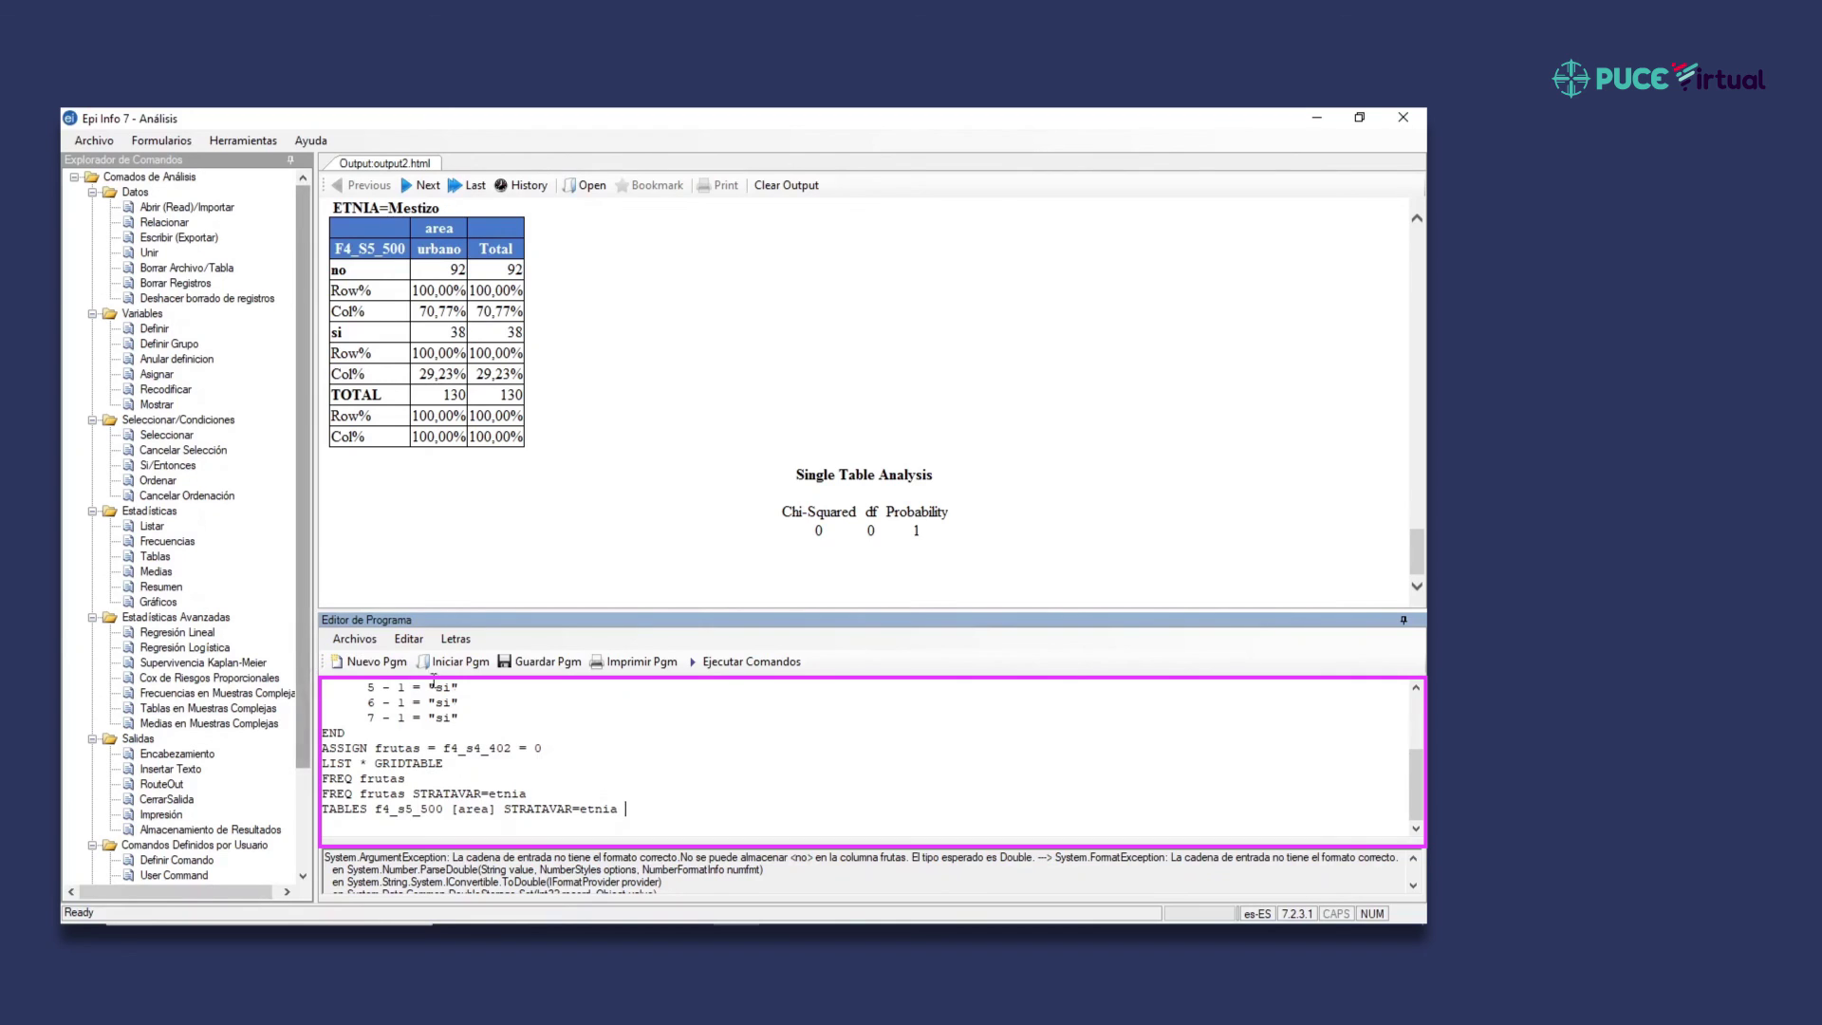
- Open the Save Program dialog and close it without saving
left_click(527, 663)
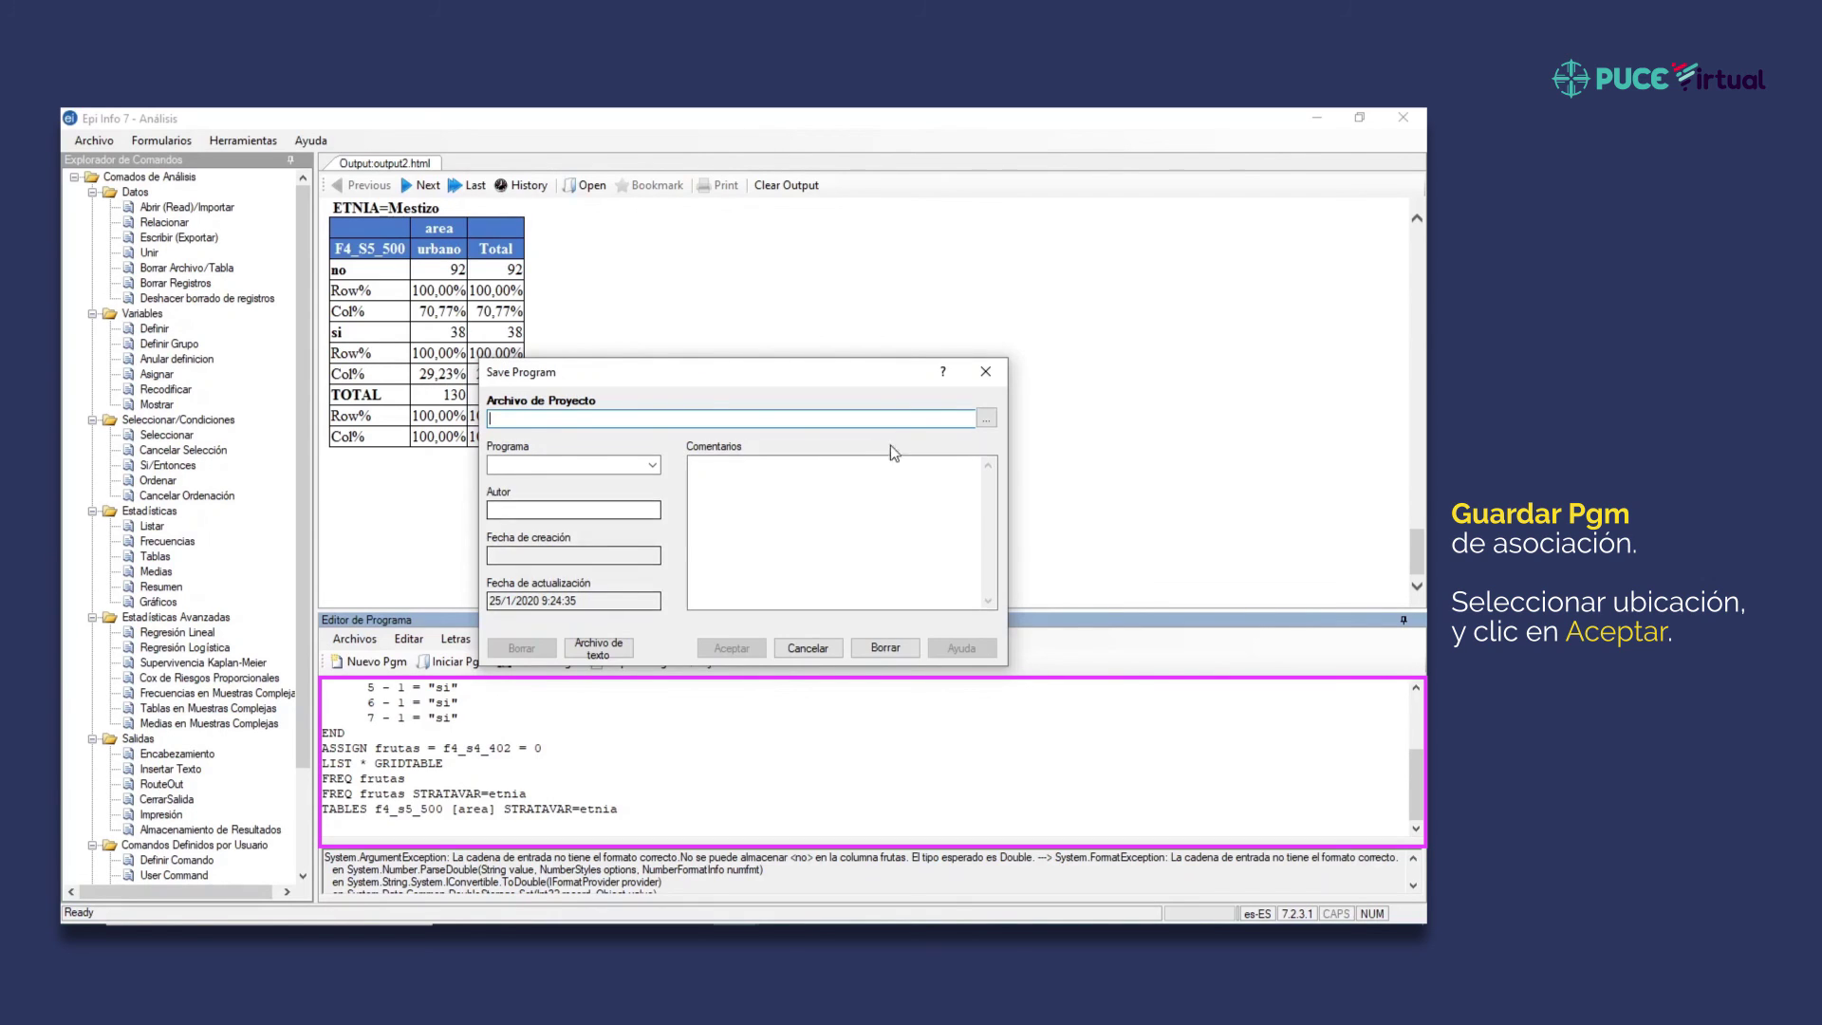
left_click(984, 370)
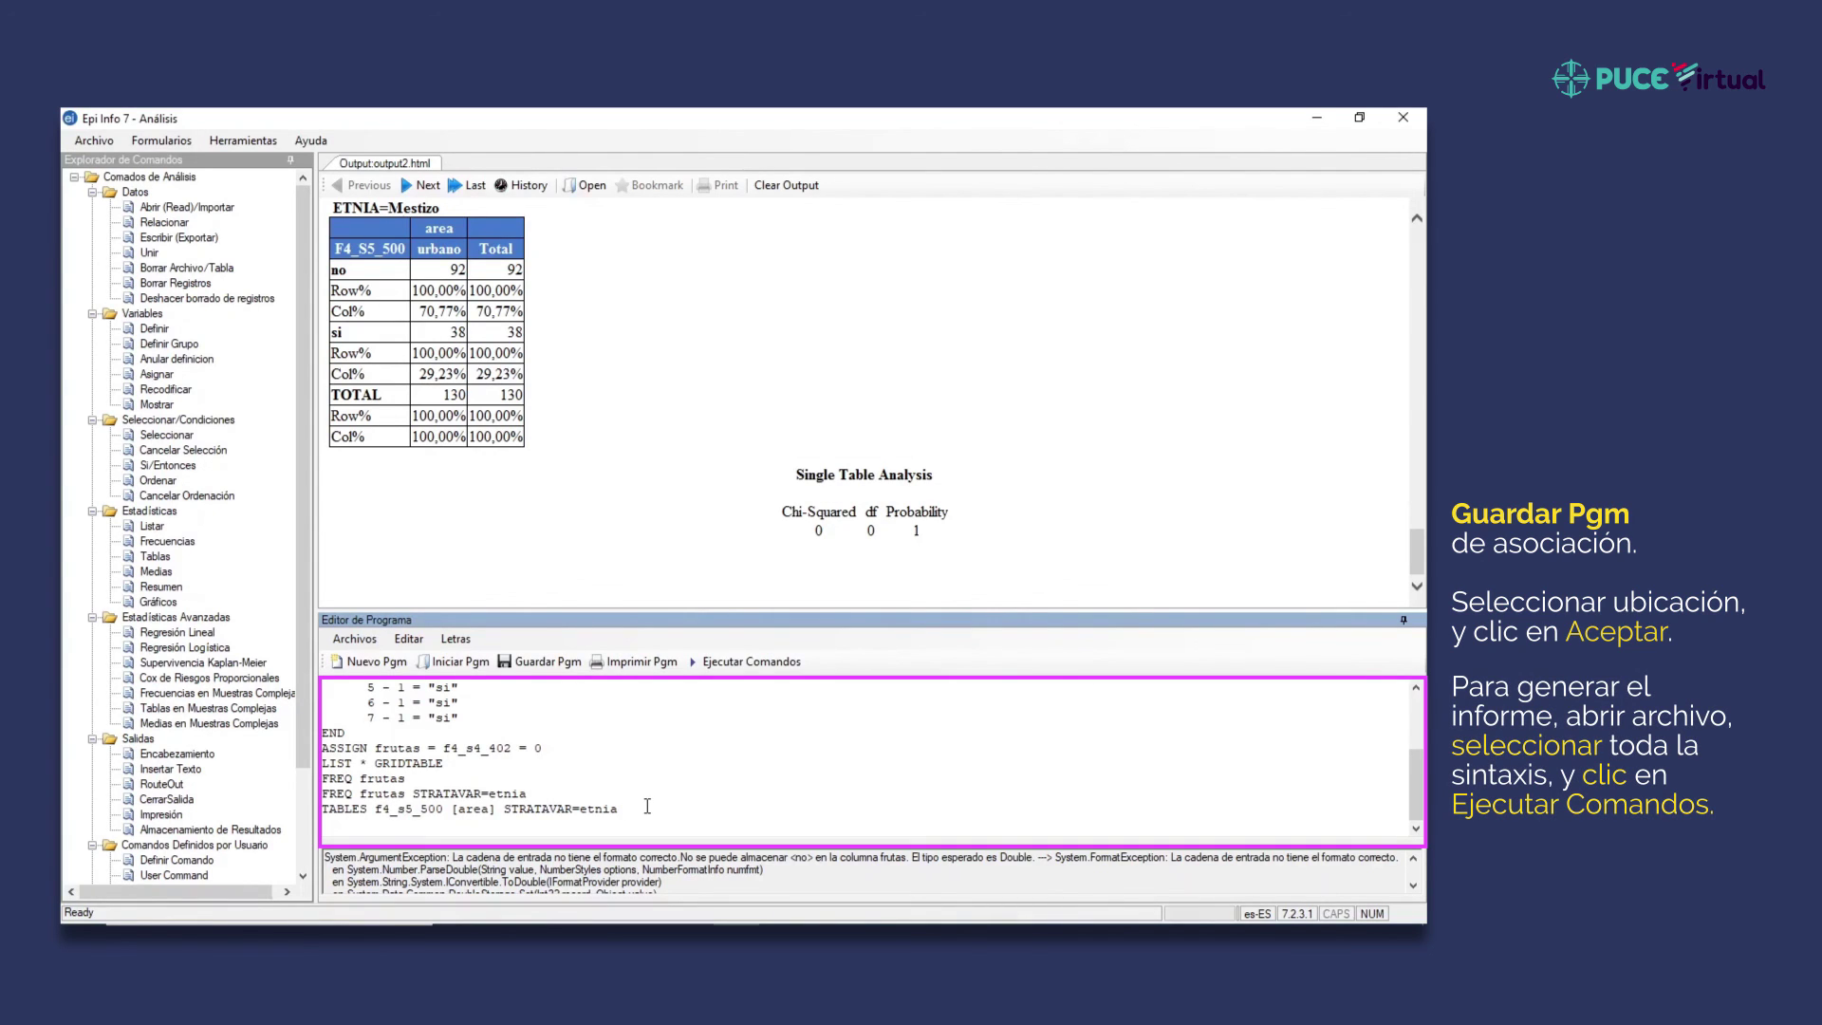
- Highlight the whole program syntax from the READ line to the TABLES line, and clear the selection
scroll(653, 807, "up", 3)
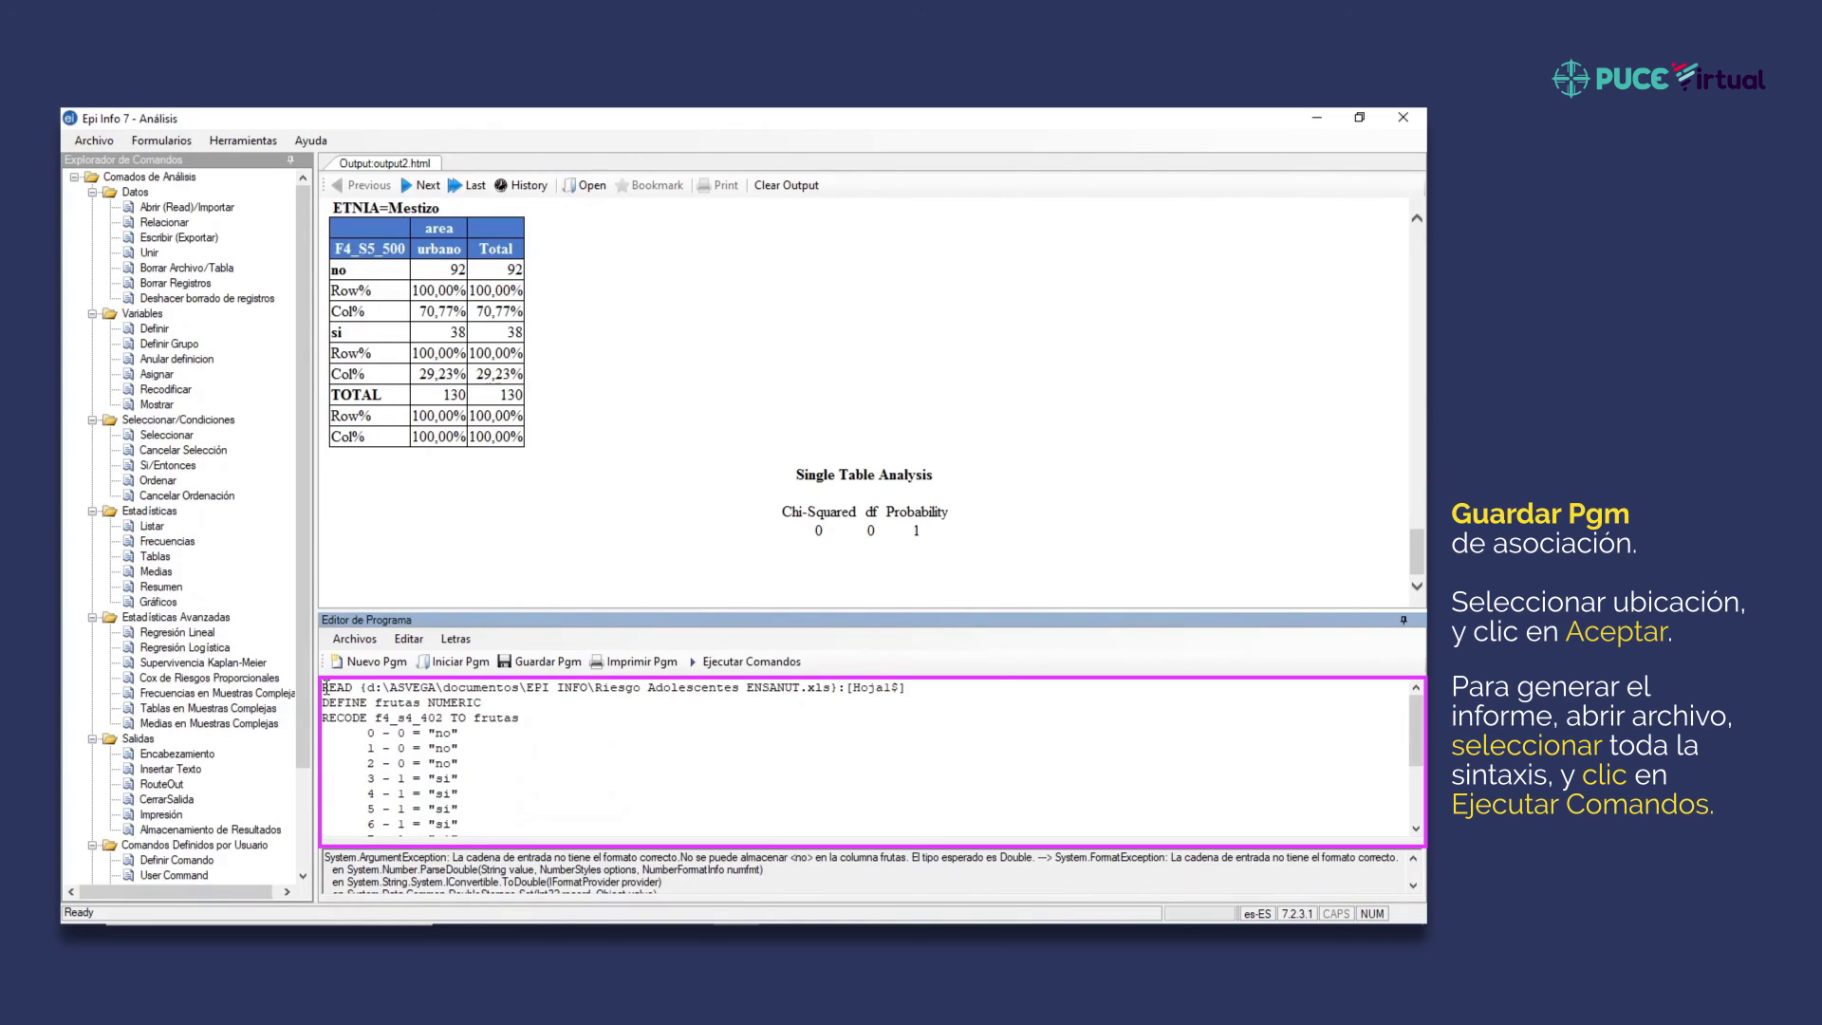
left_click_drag(324, 687, 653, 813)
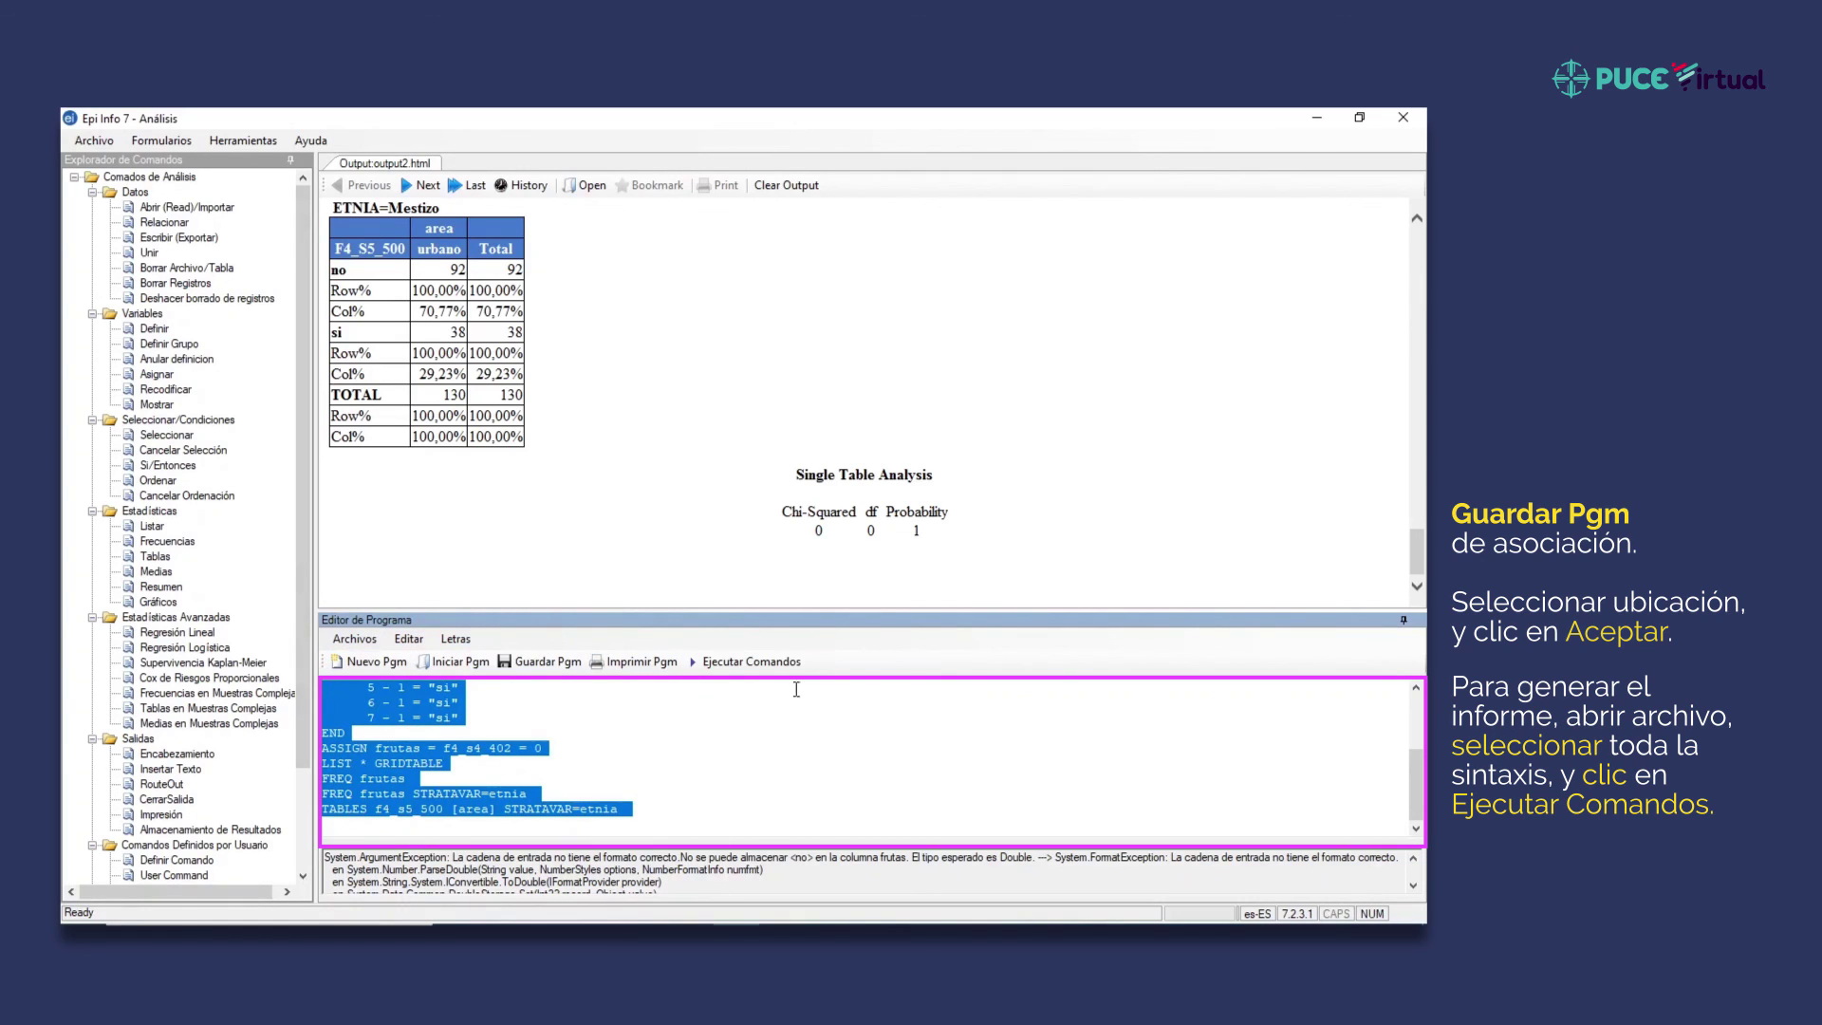
left_click(780, 795)
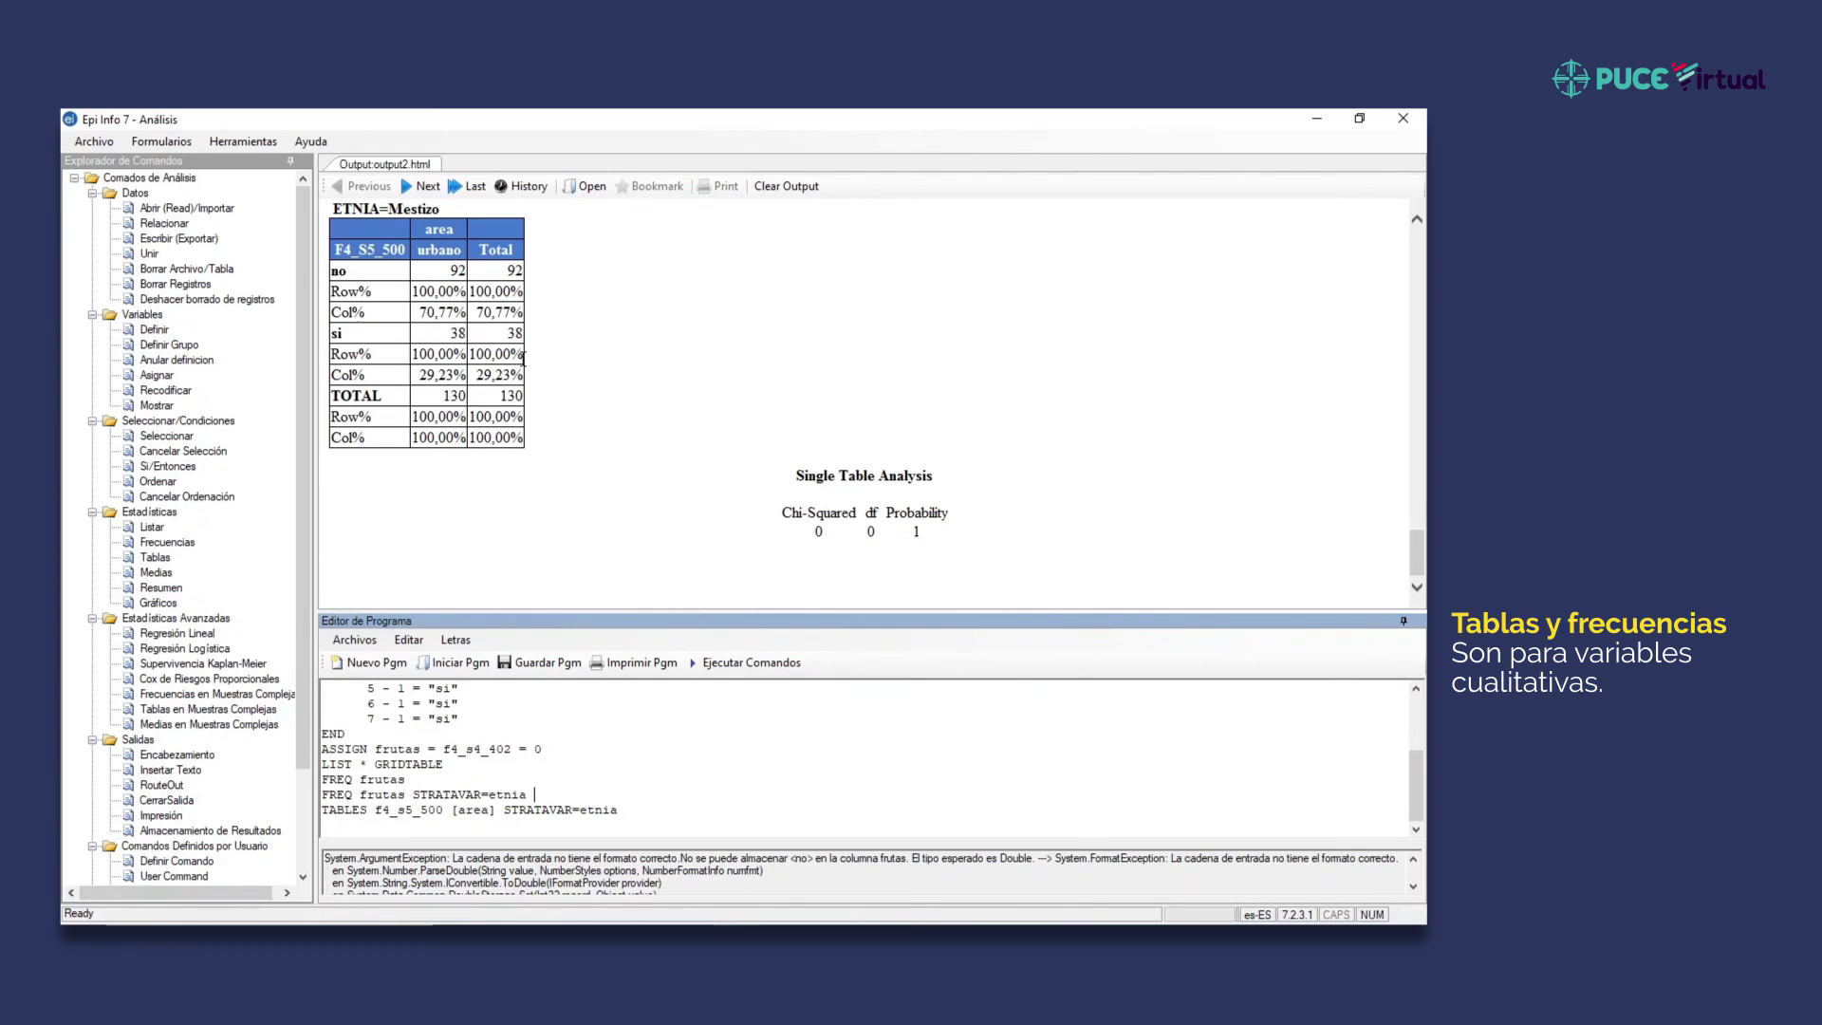
scroll(533, 368, "up", 2)
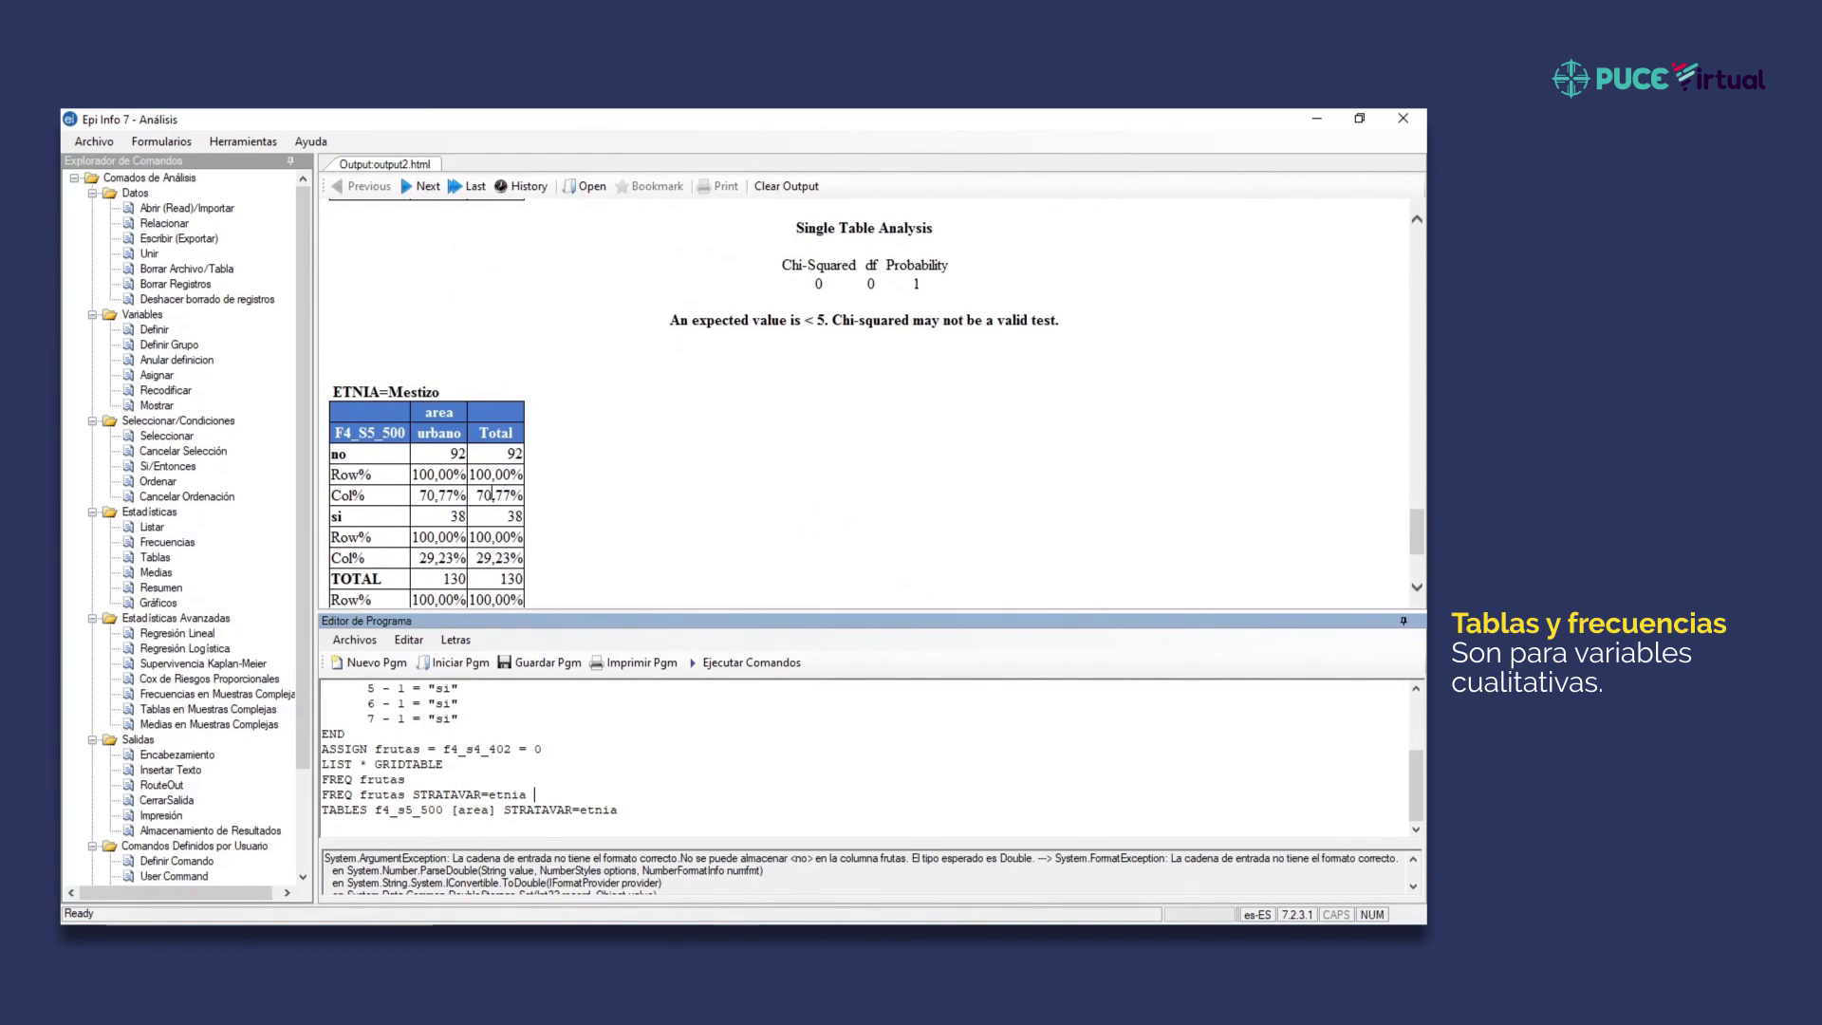
scroll(492, 494, "down", 2)
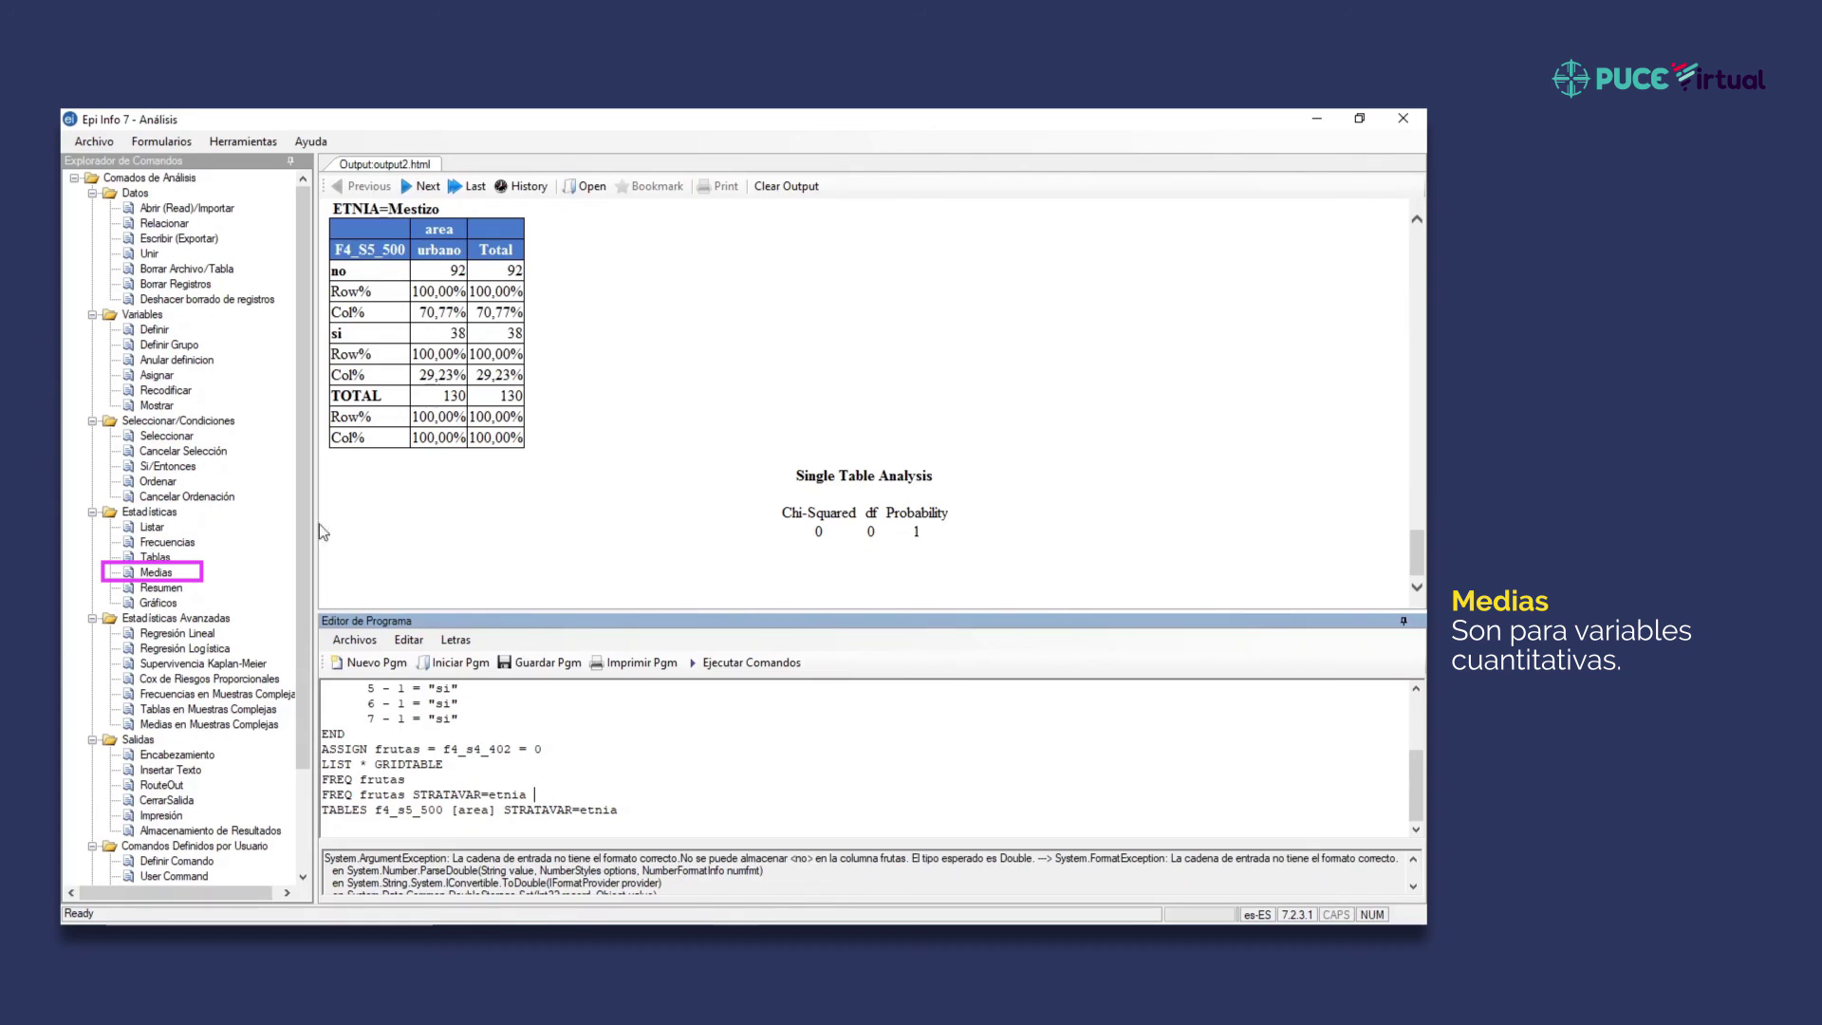
- Calculate the Means of edadanios cross-tabulated by area and stratified by etnia
left_click(156, 577)
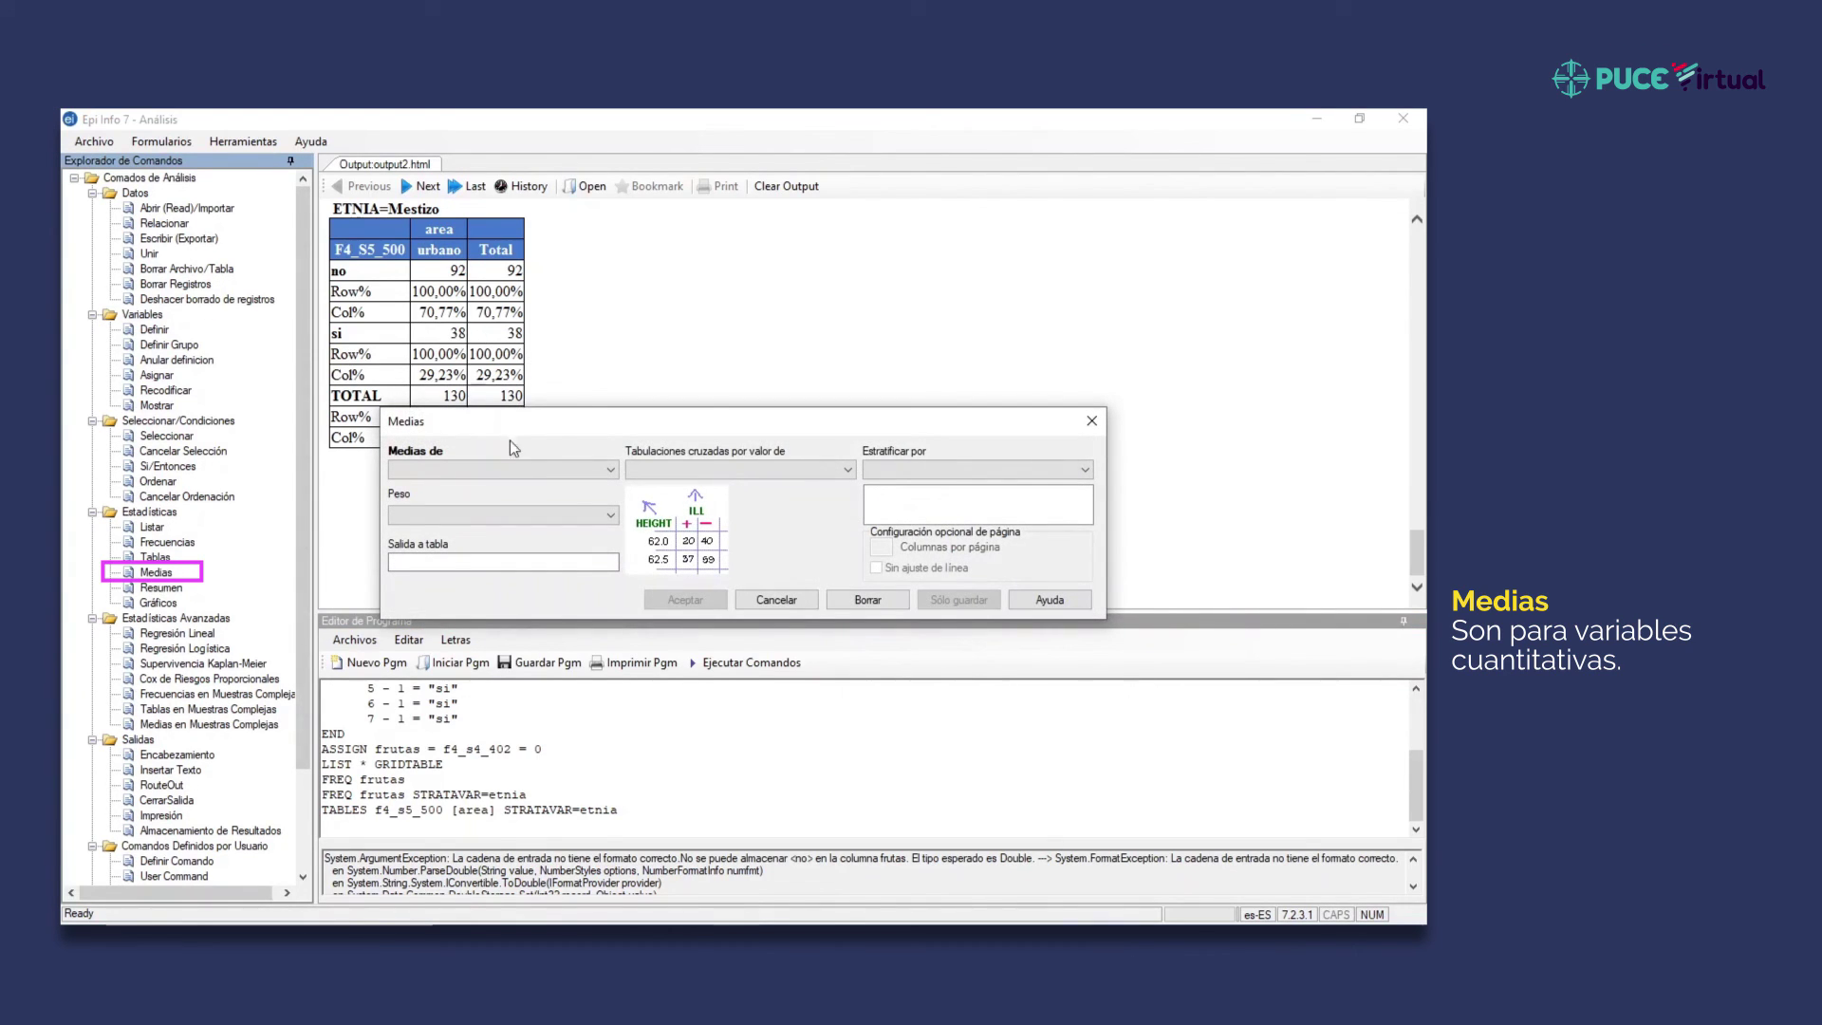
left_click(582, 466)
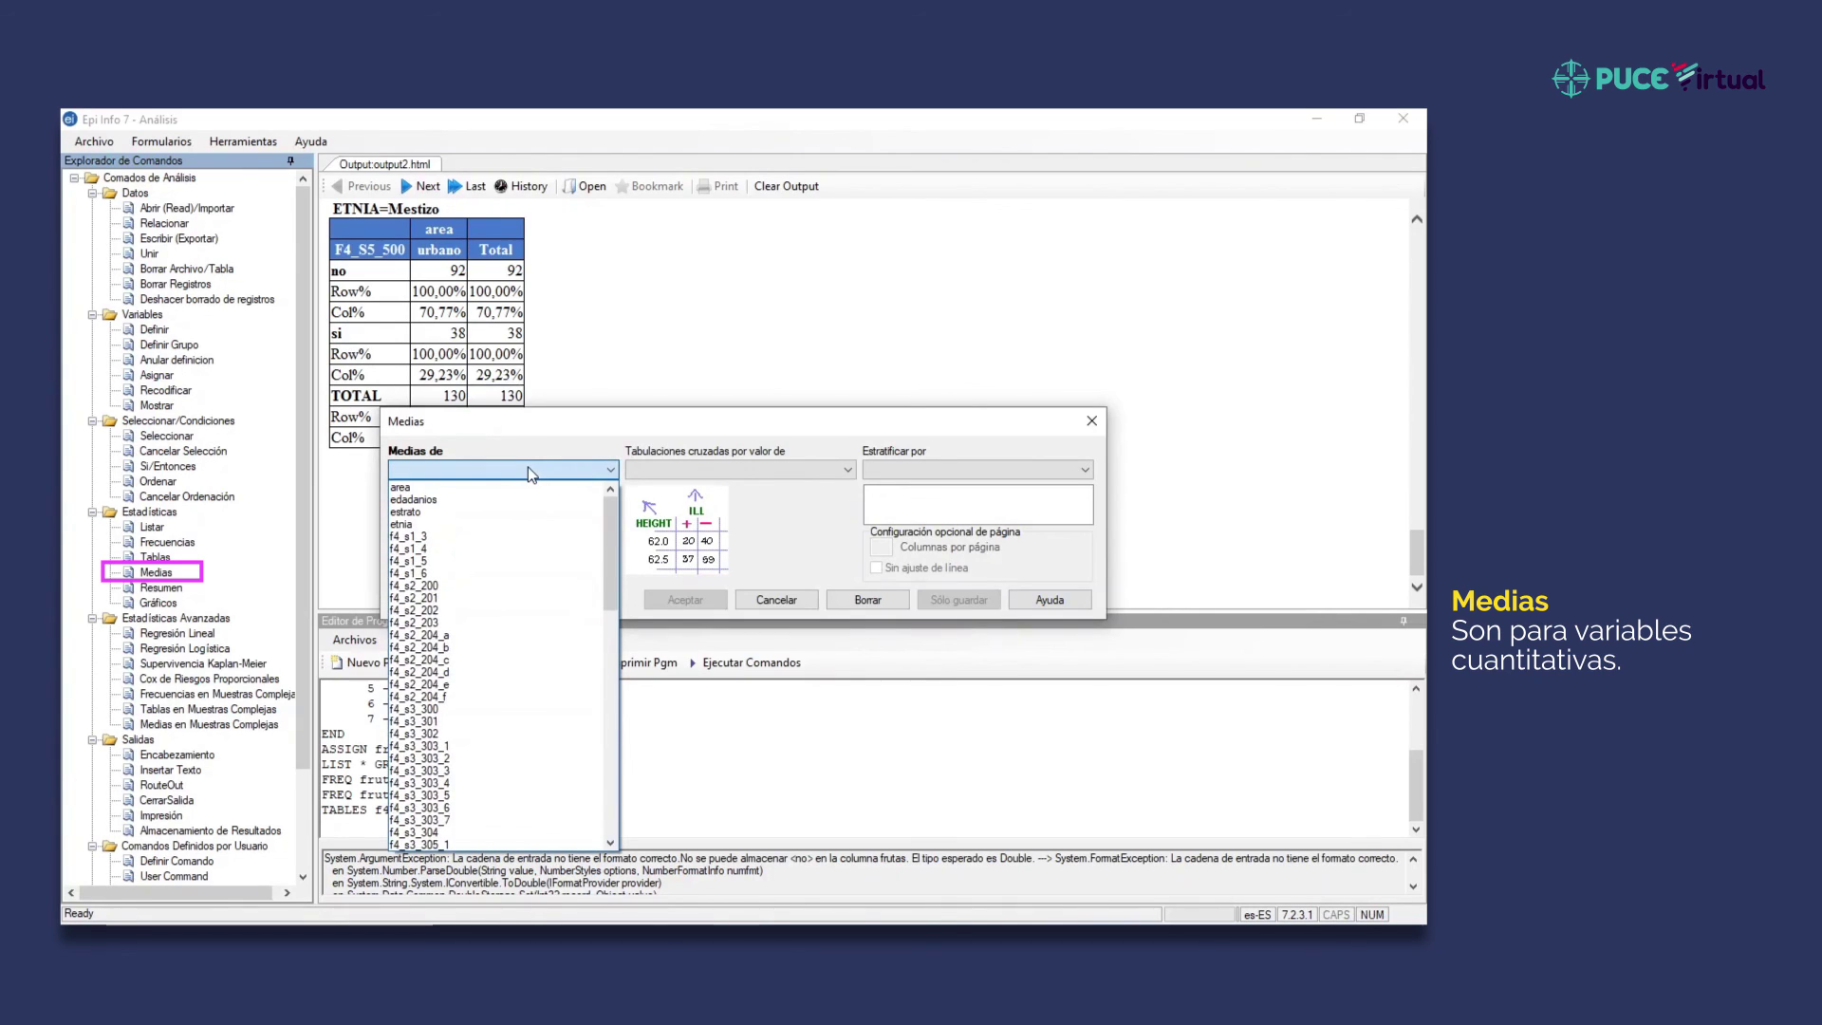
left_click(500, 500)
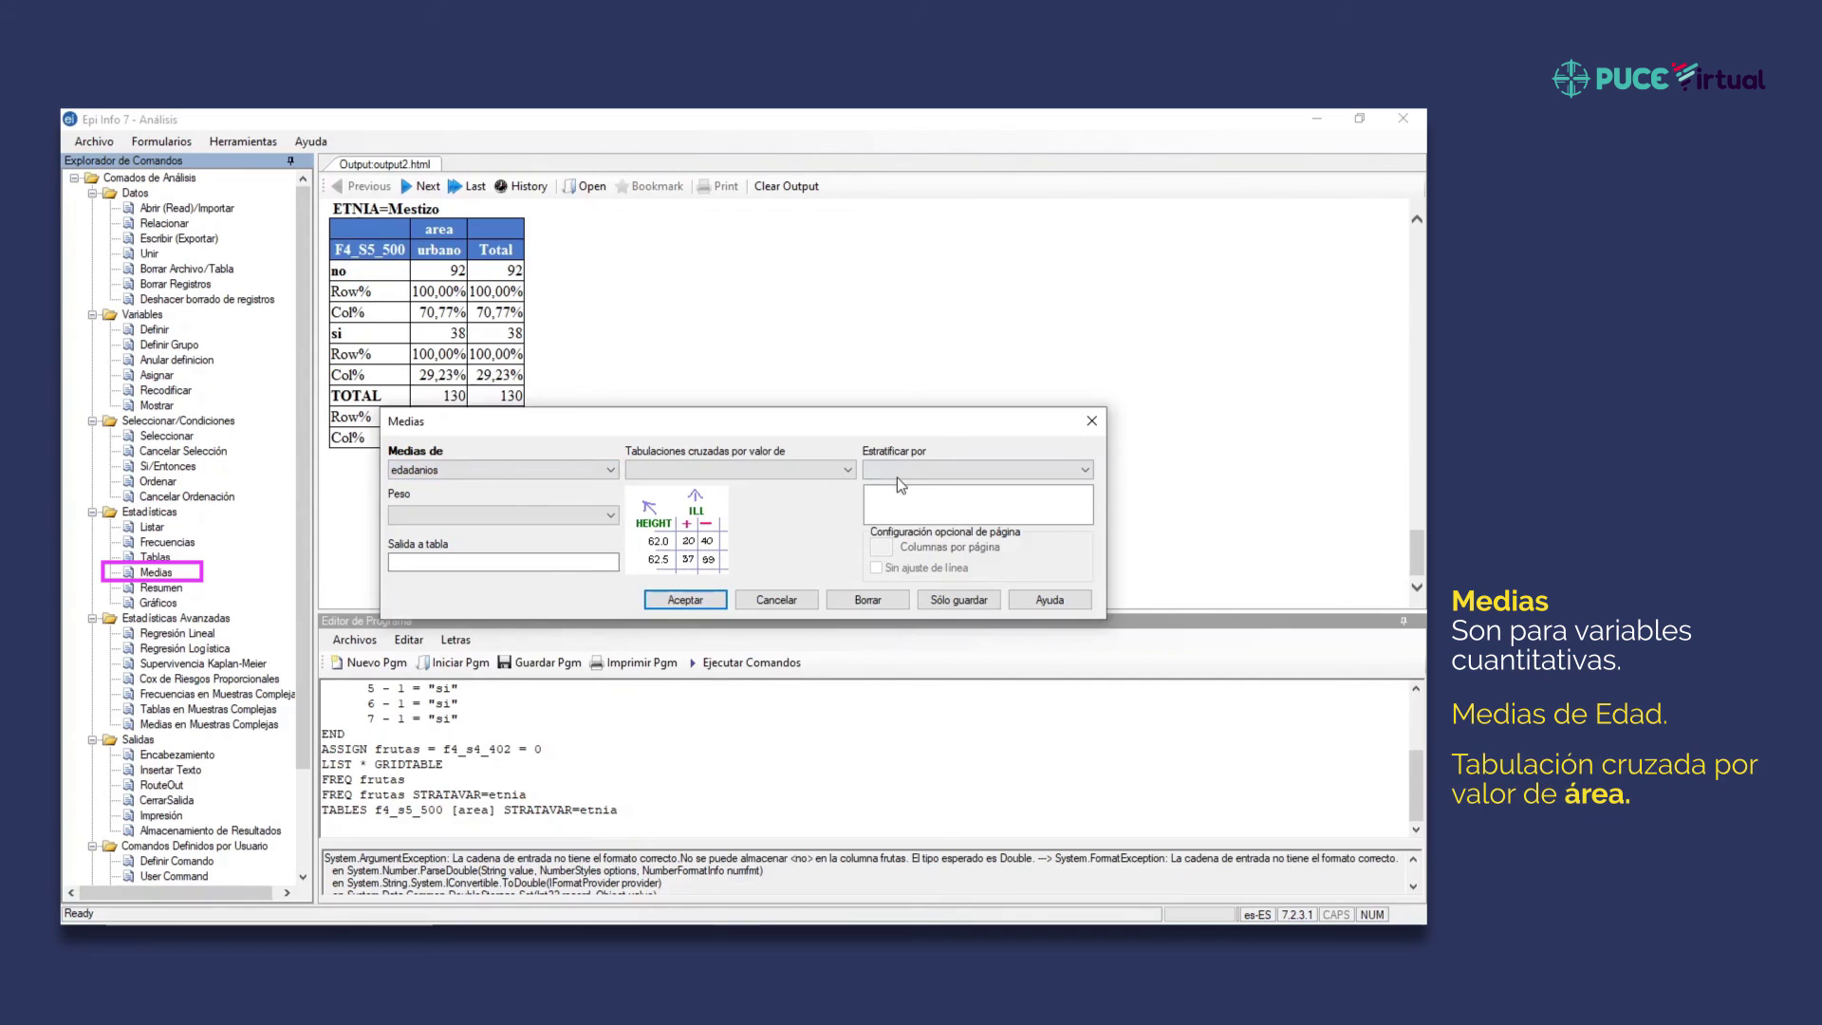
left_click(778, 471)
left_click(772, 493)
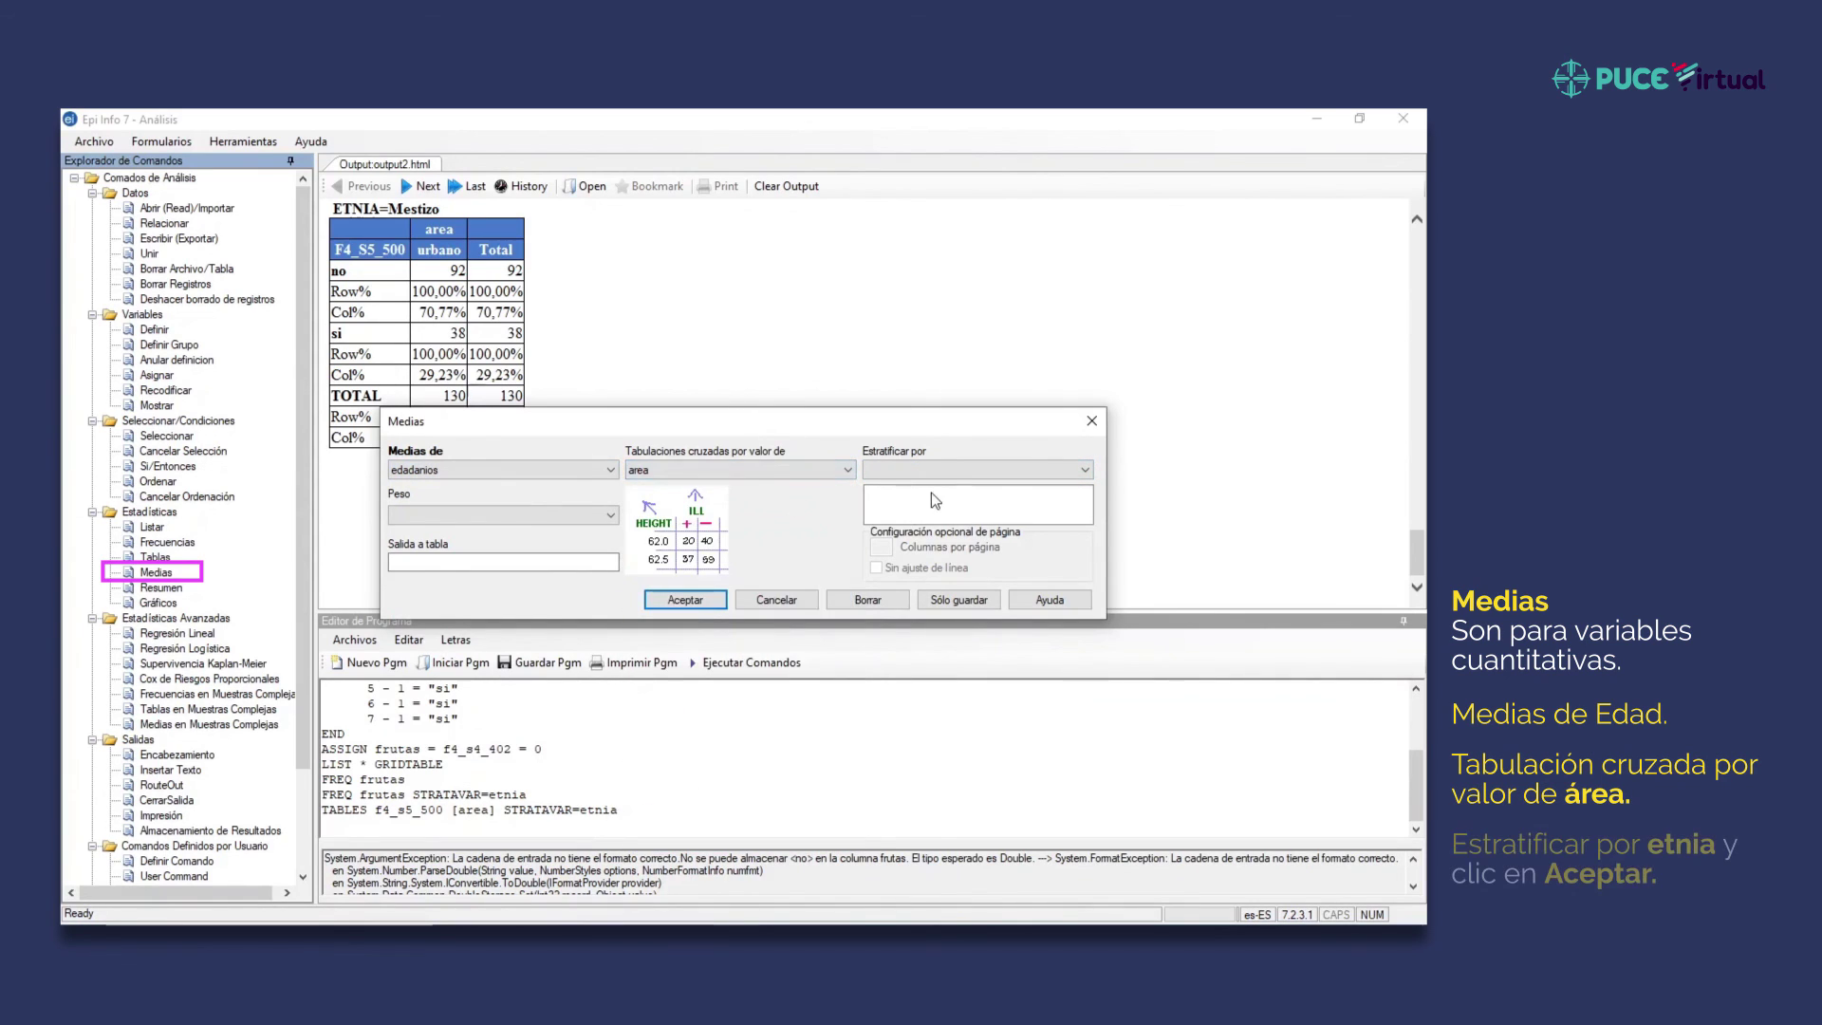
left_click(936, 474)
left_click(924, 508)
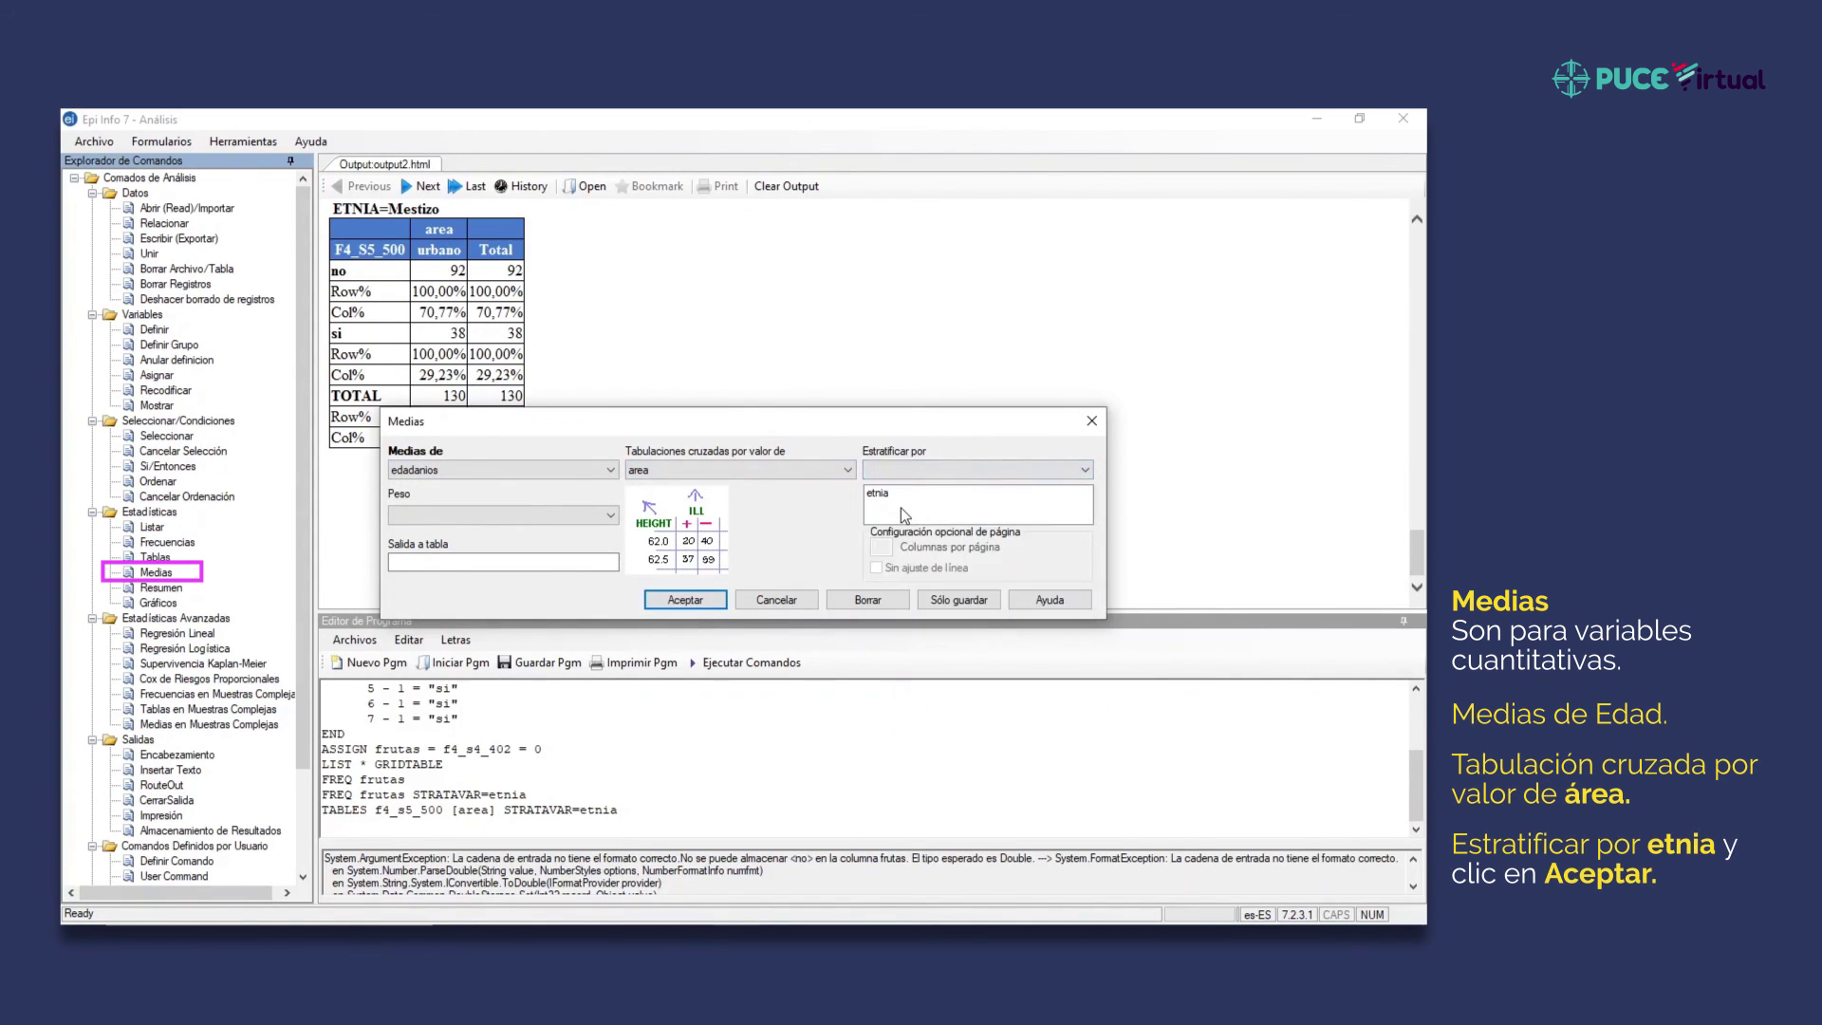
left_click(714, 600)
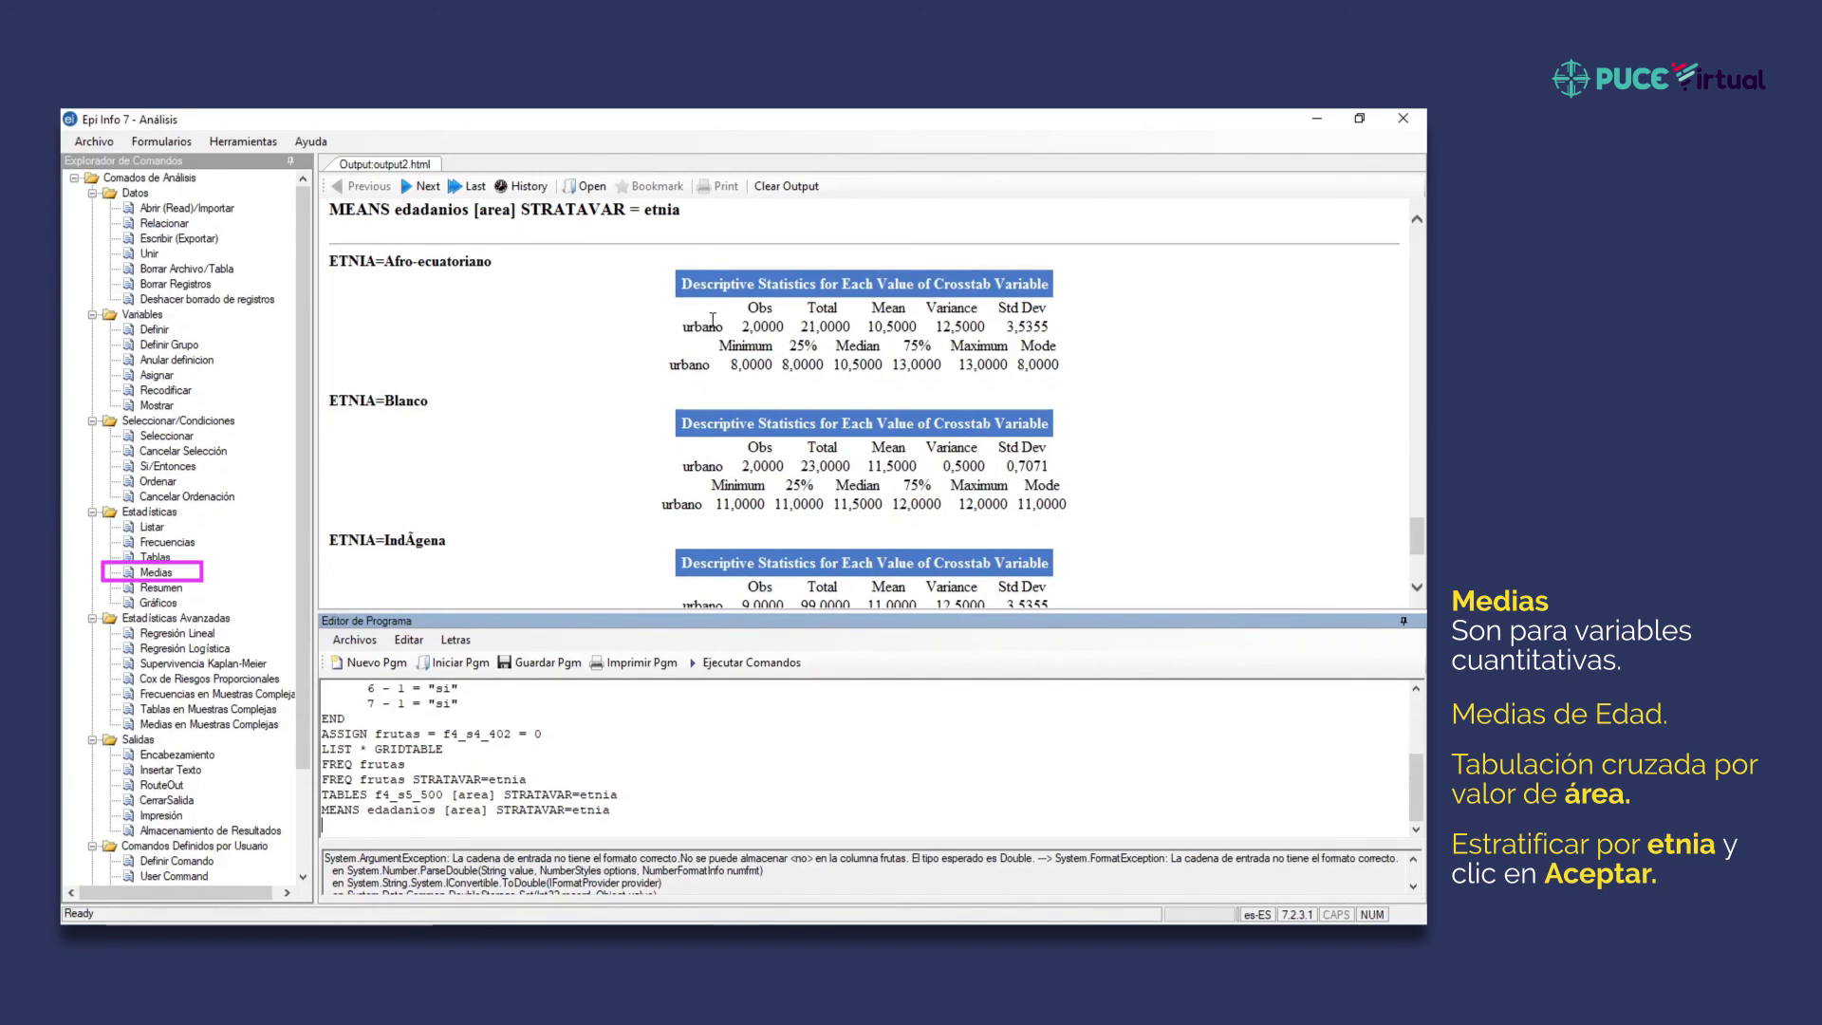
- Examine the descriptive statistics of edadanios for every etnia group, including the mean and standard deviation, from Afro-ecuatoriano down to Mestizo
scroll(698, 361, "down", 3)
scroll(702, 455, "down", 1)
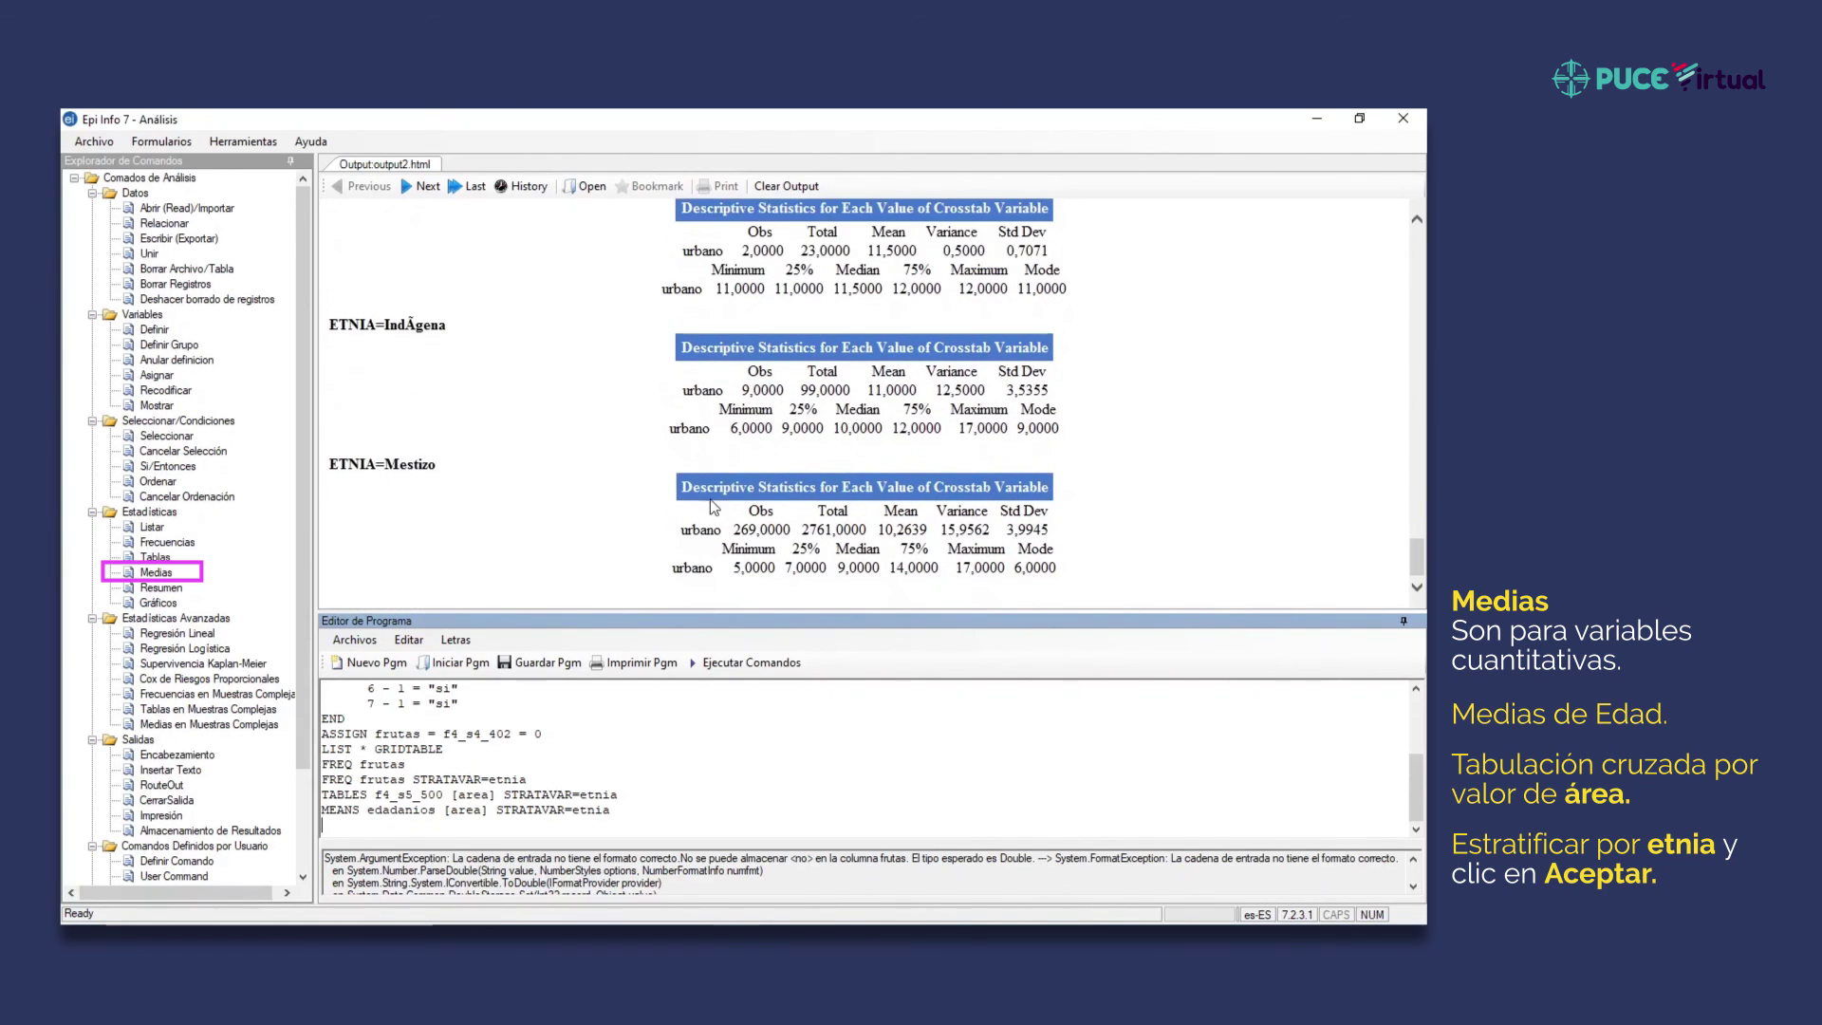
scroll(713, 517, "up", 4)
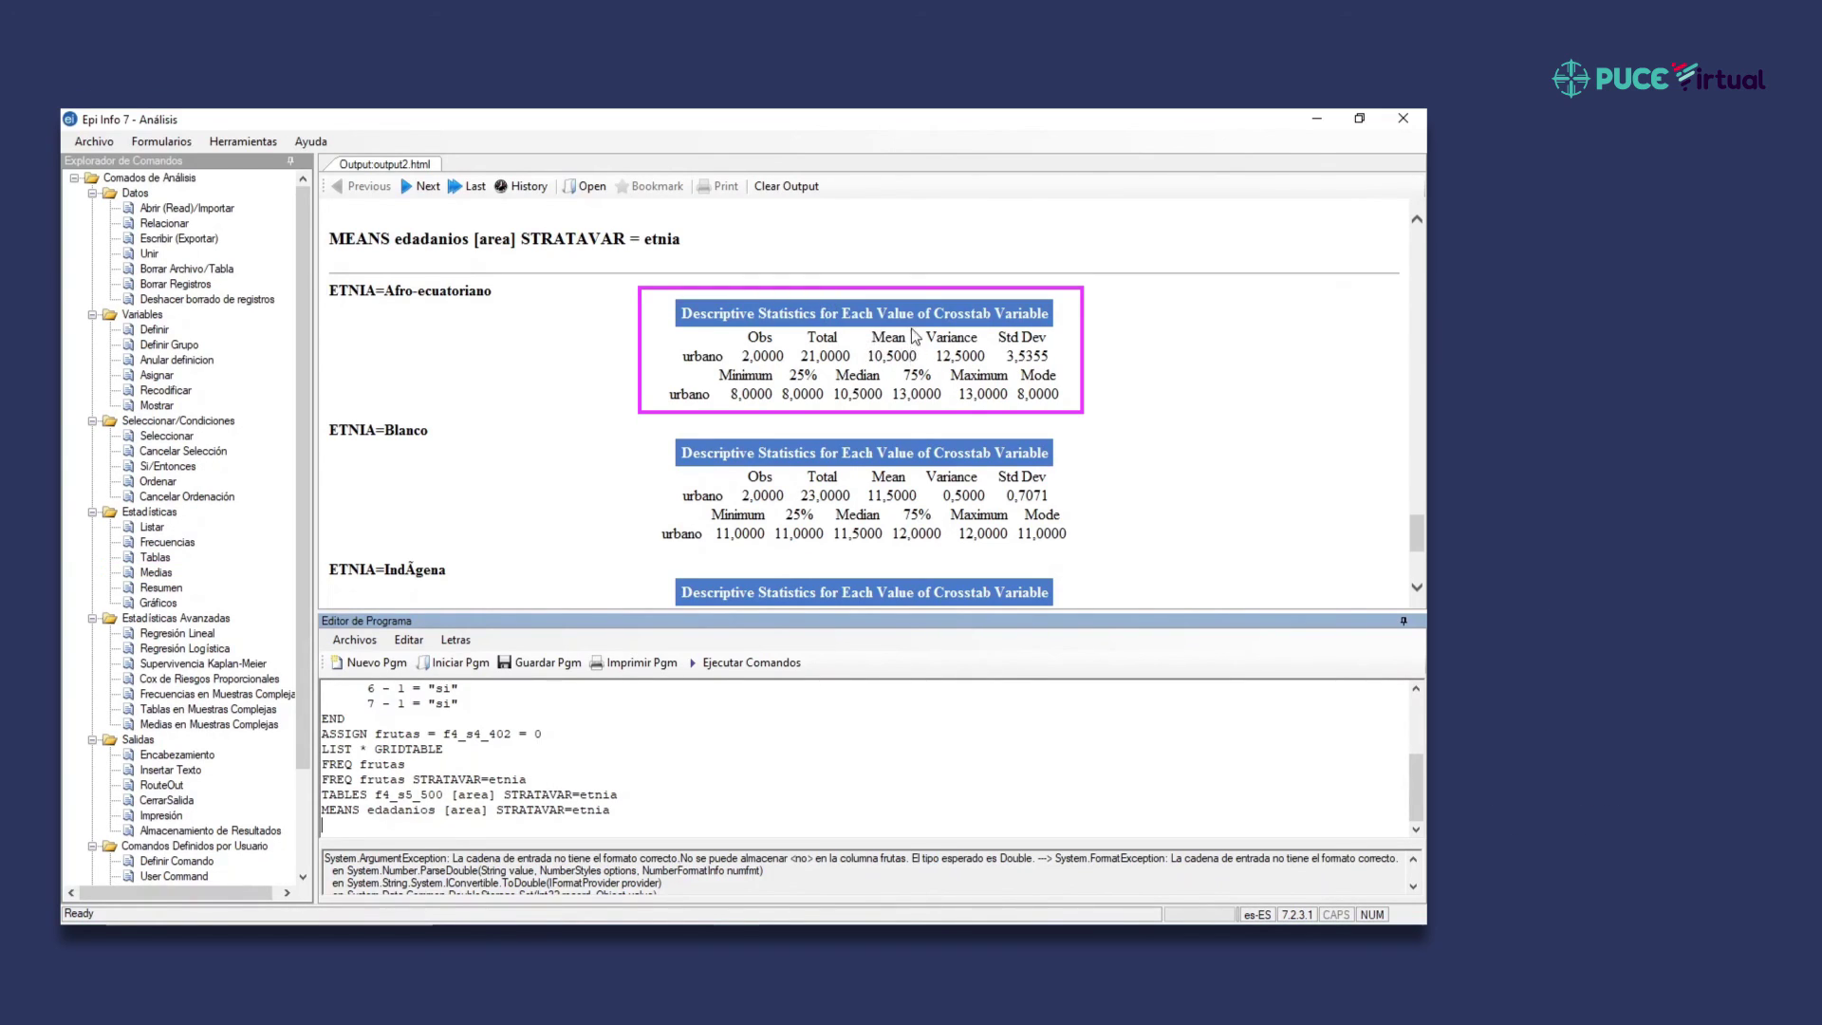
left_click(875, 366)
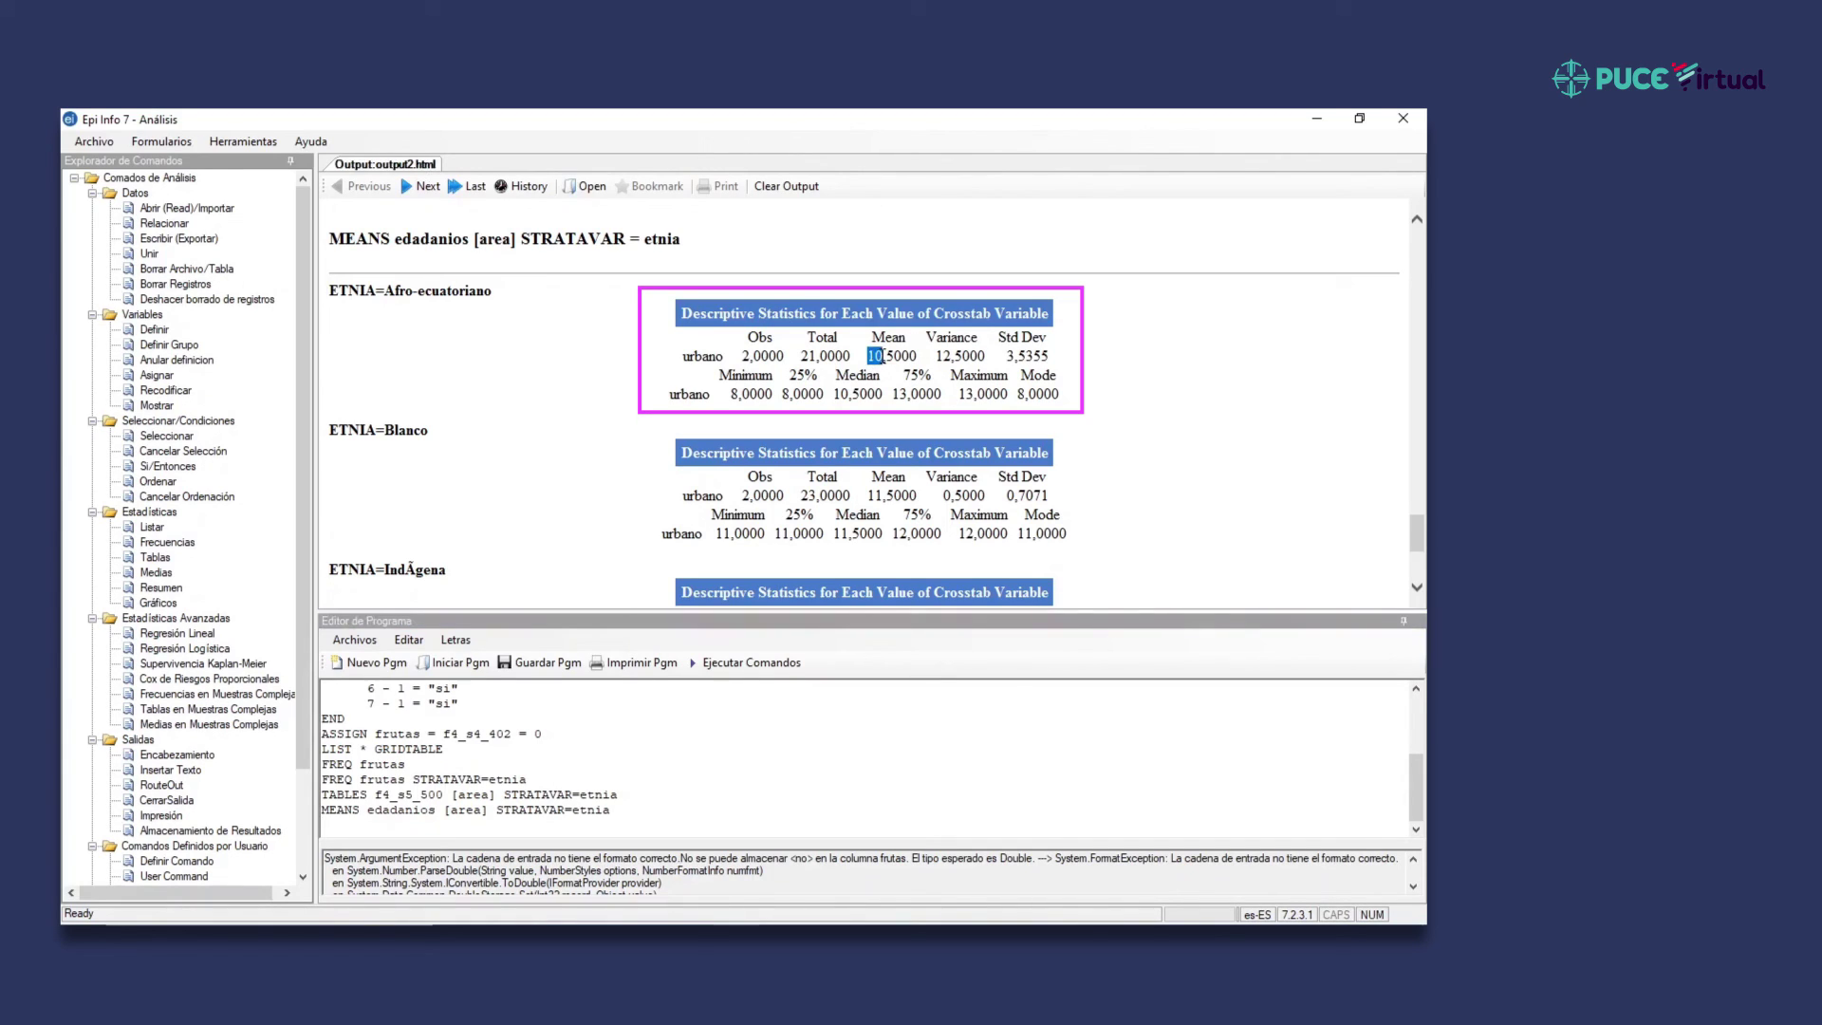
left_click_drag(926, 337, 1050, 337)
scroll(987, 386, "down", 1)
scroll(769, 329, "down", 2)
scroll(768, 329, "up", 2)
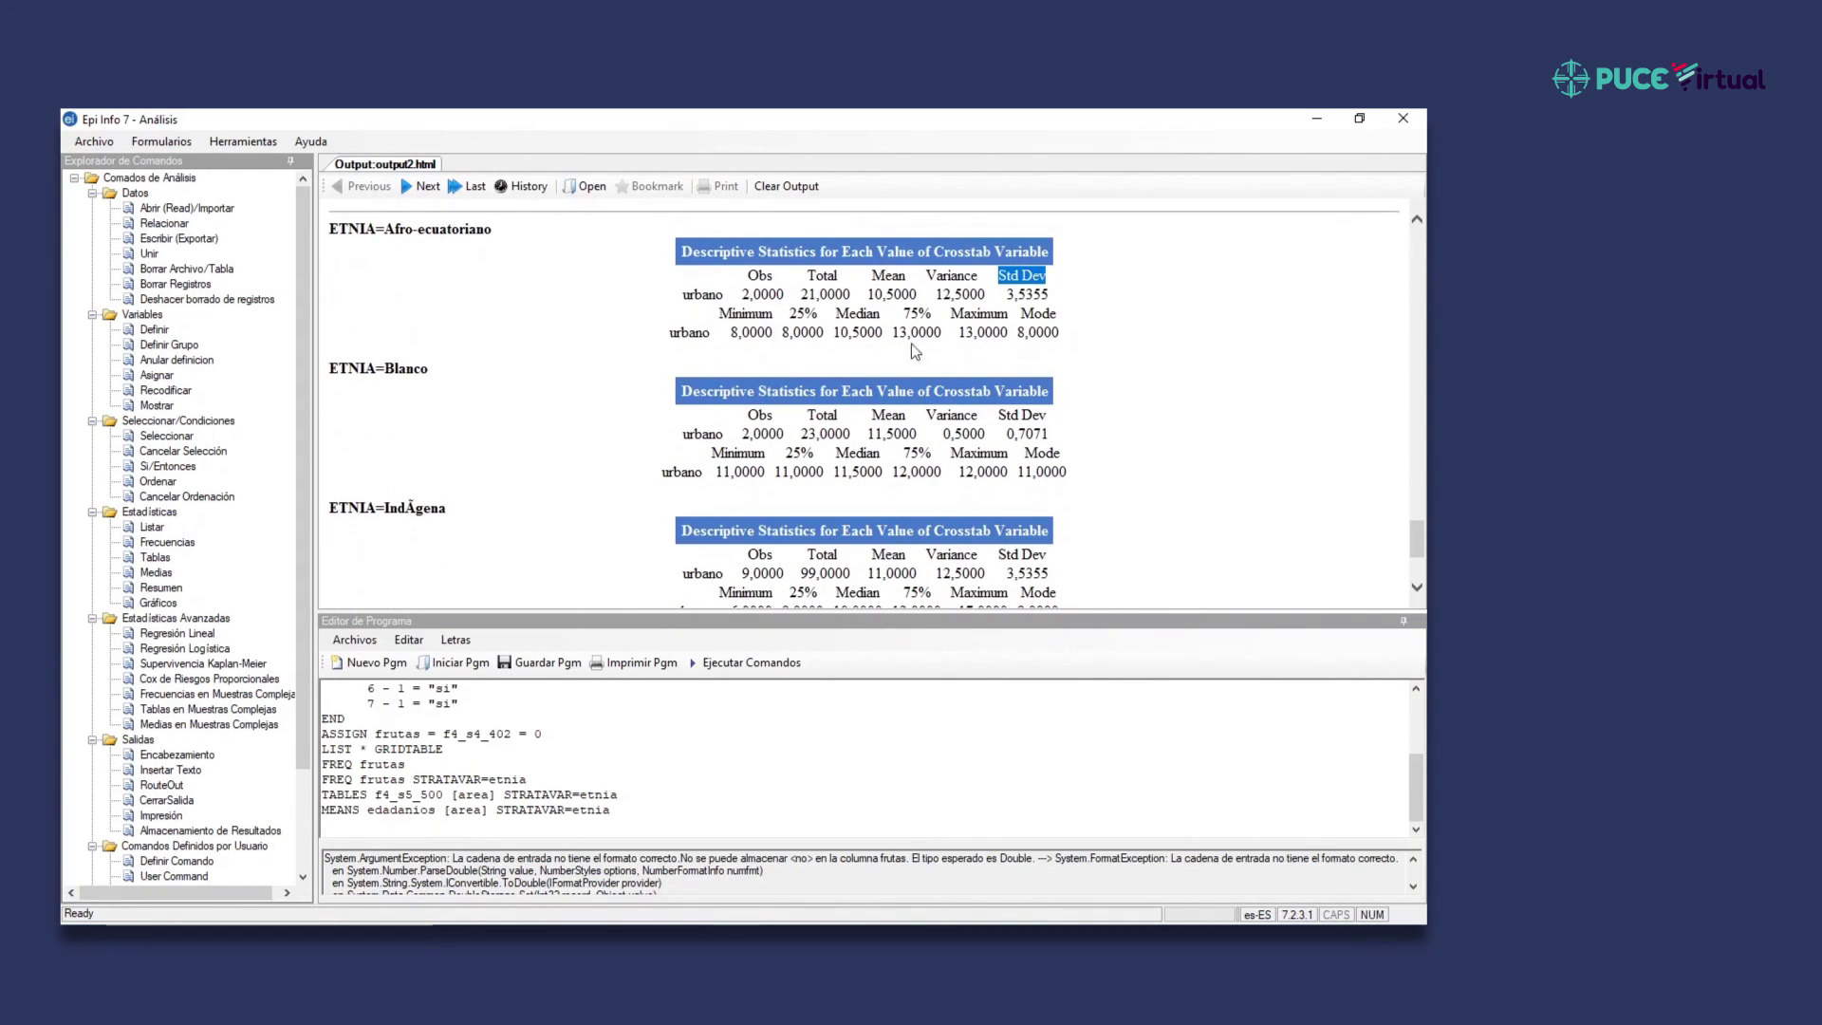
scroll(736, 457, "down", 3)
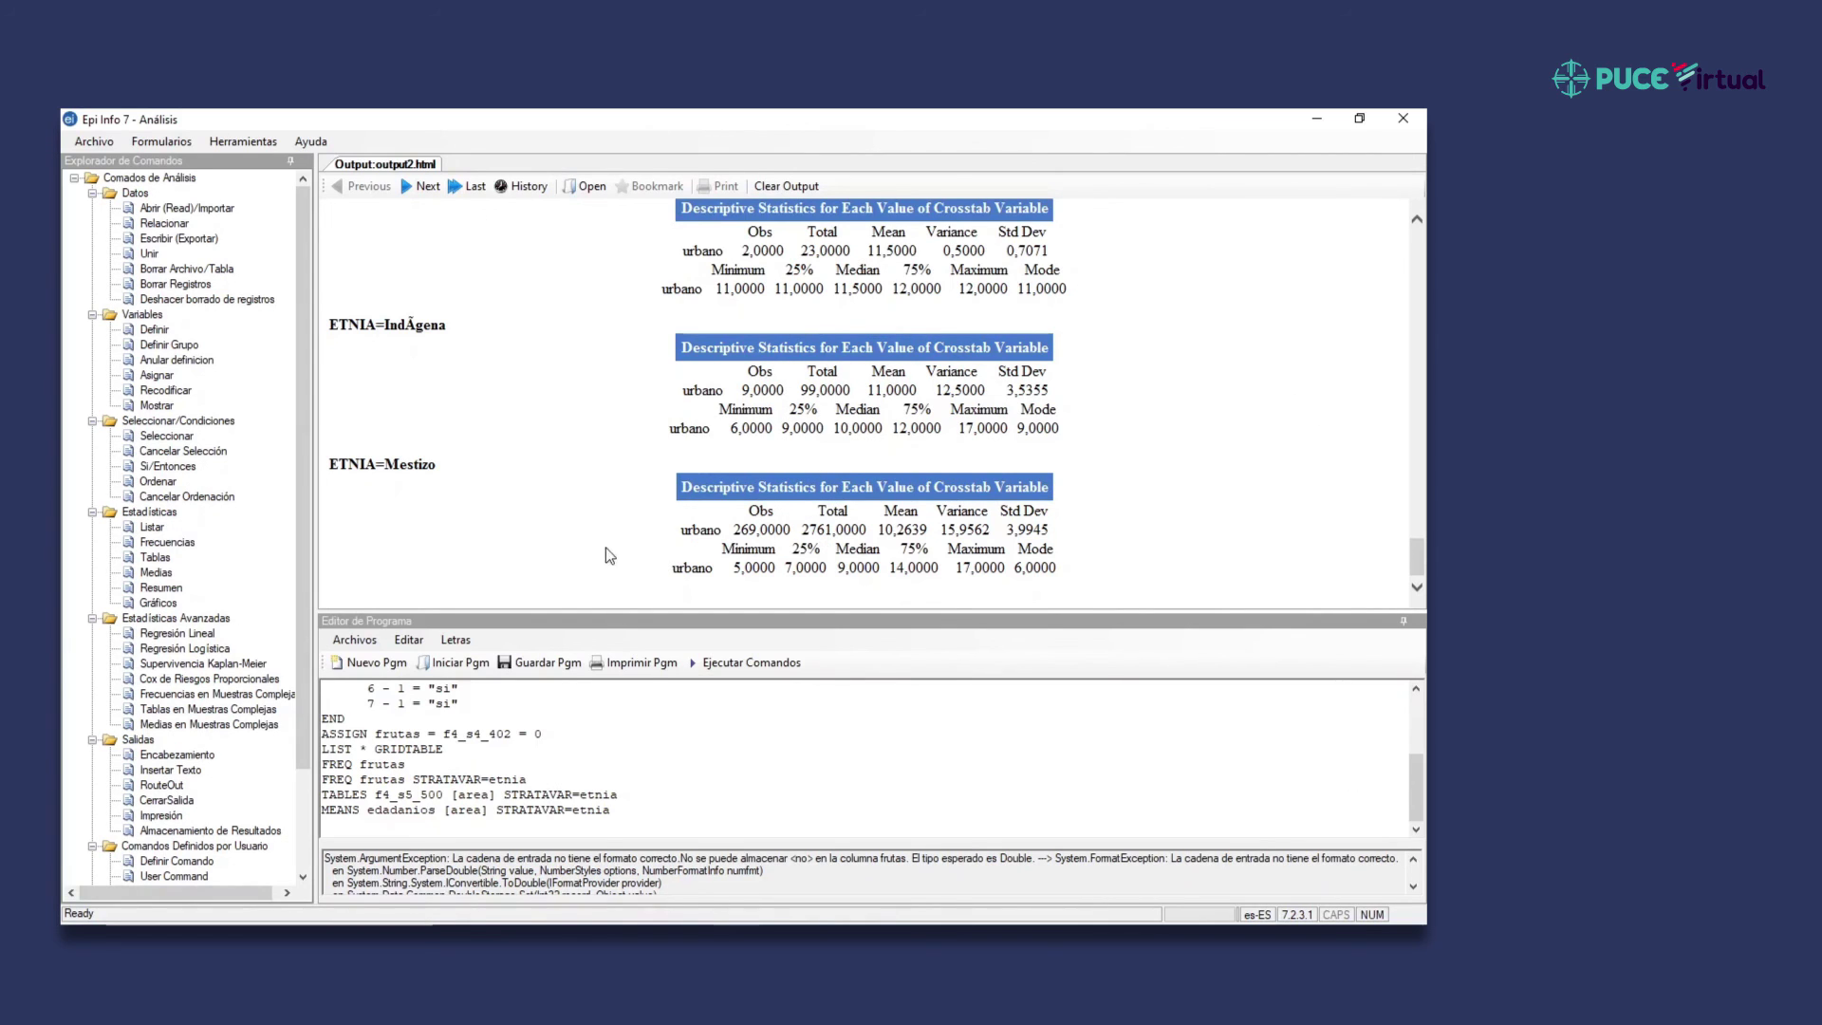
scroll(436, 384, "up", 5)
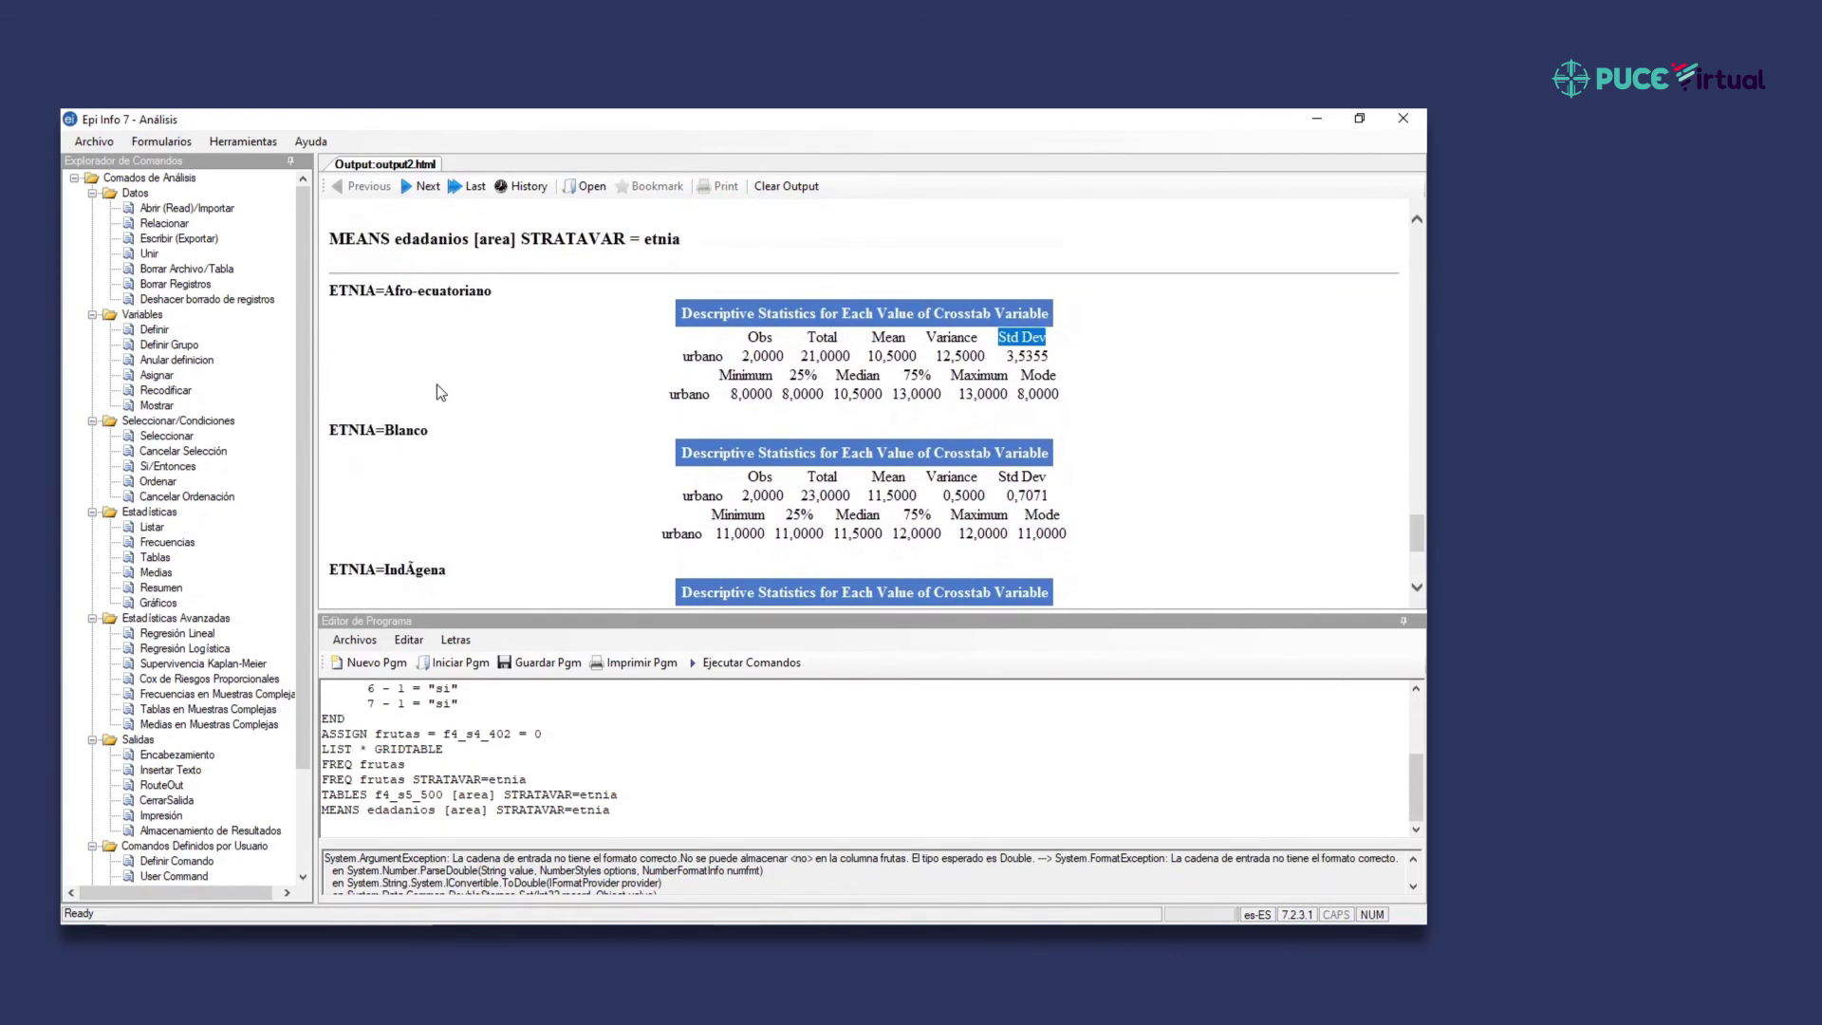
scroll(437, 384, "down", 5)
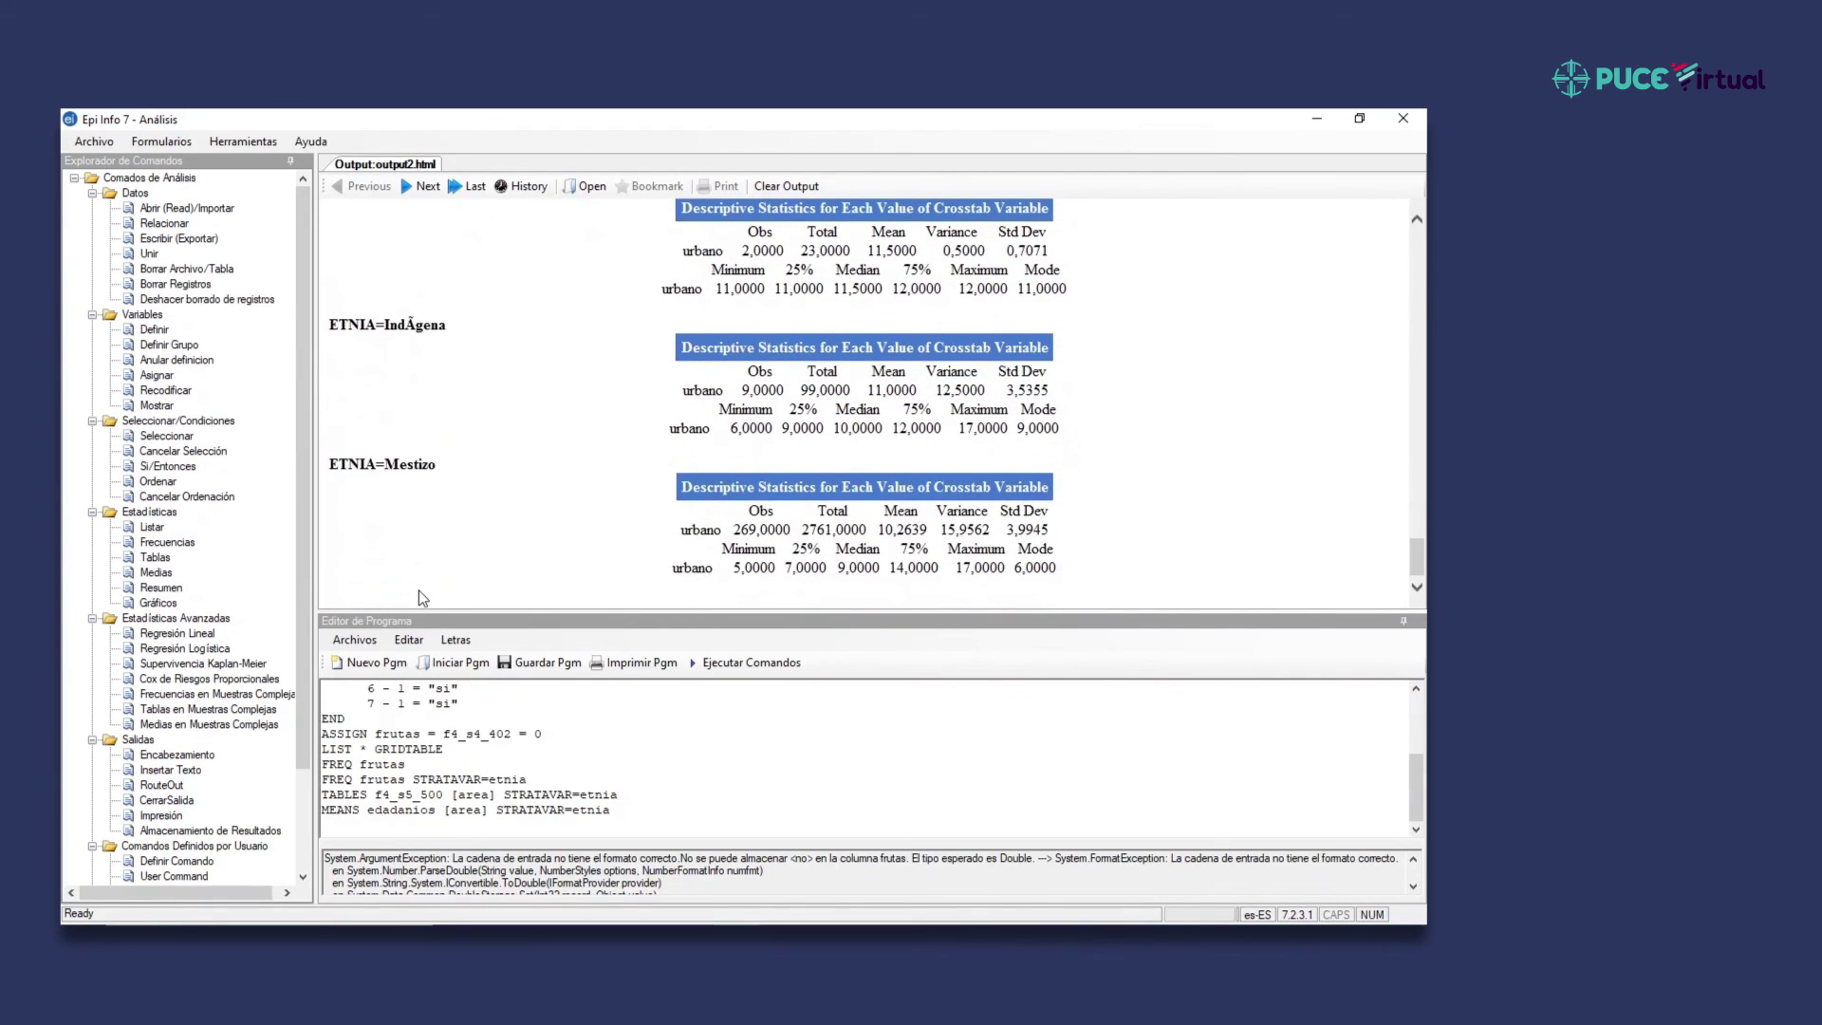
left_click(156, 572)
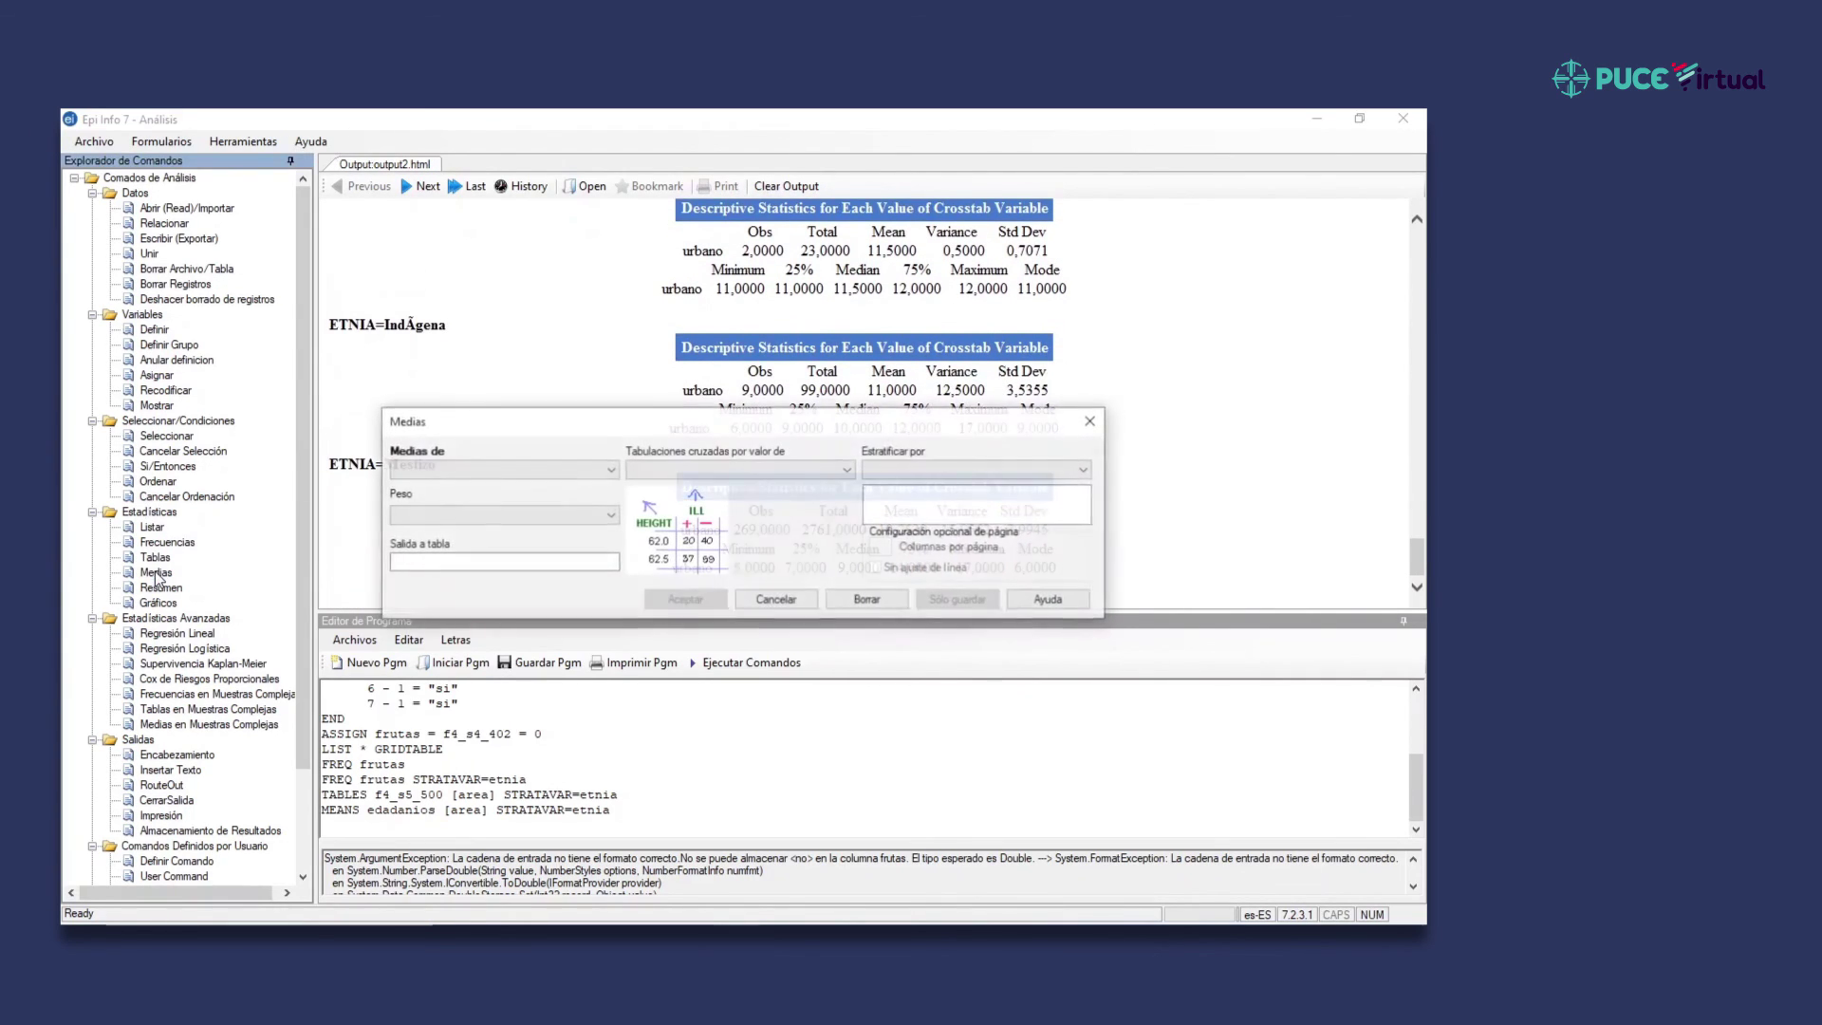
left_click(611, 470)
left_click_drag(609, 516, 610, 754)
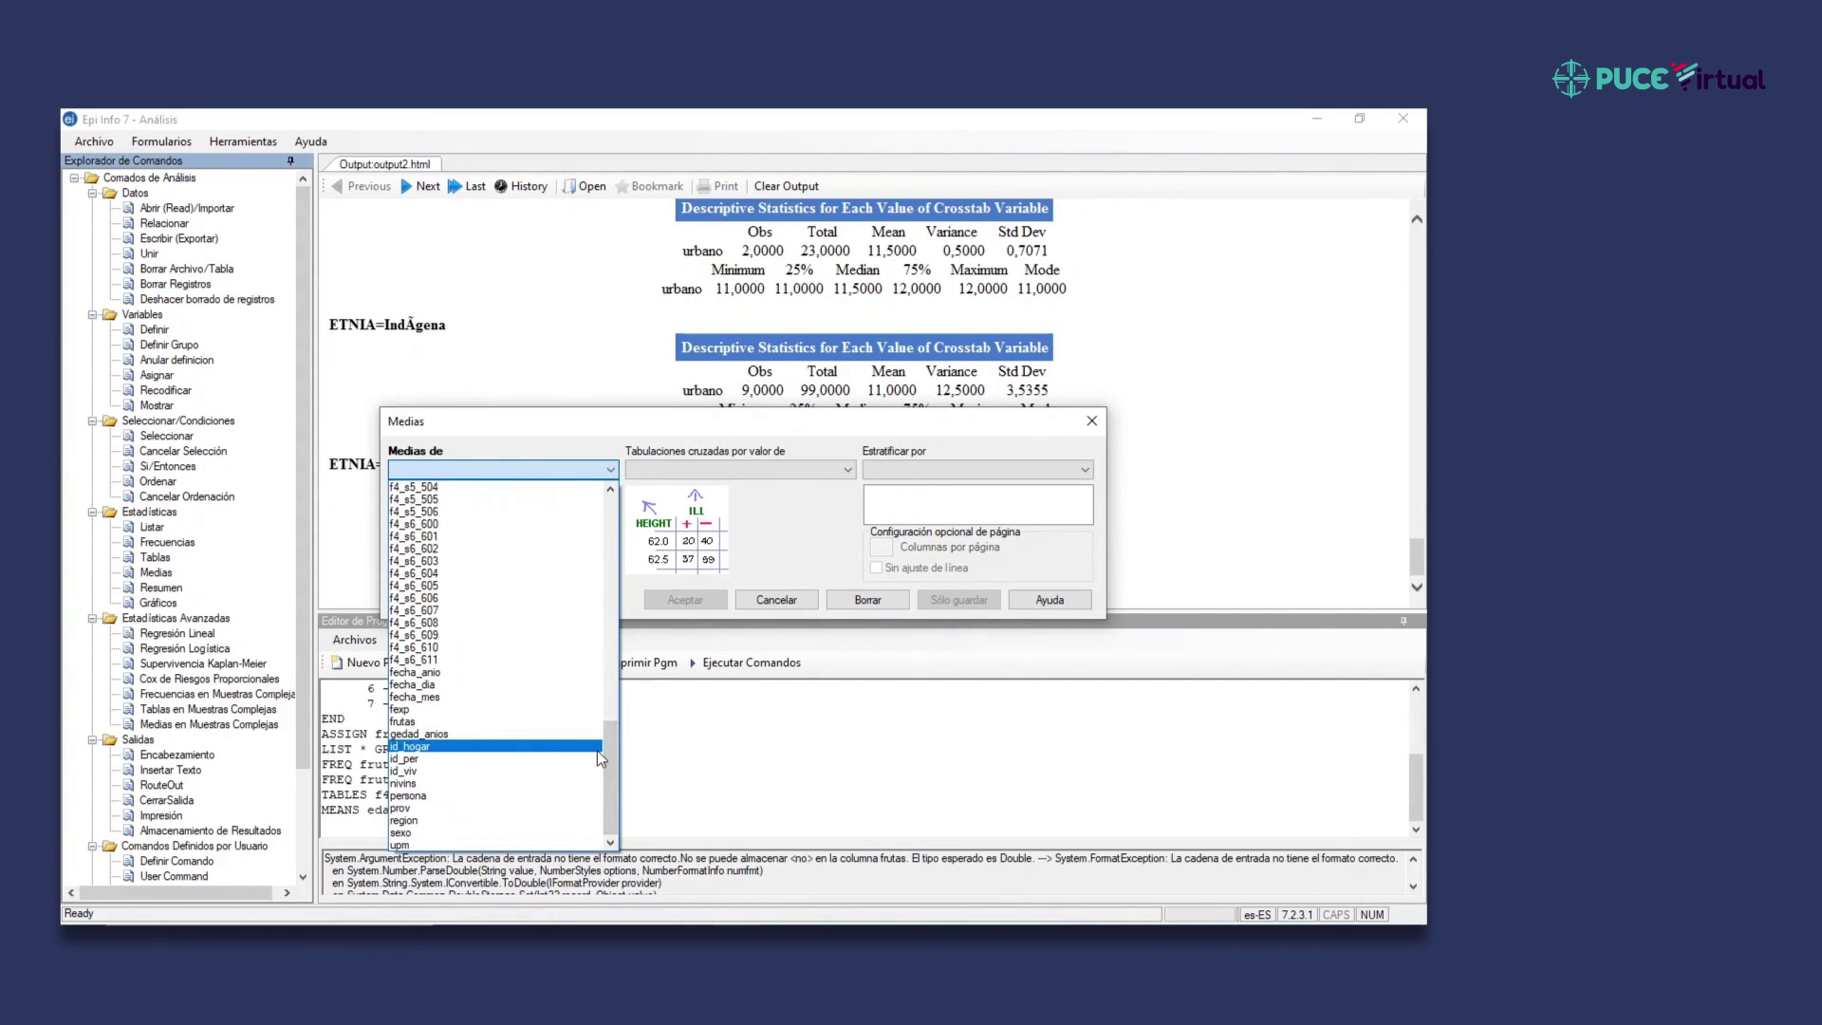
scroll(596, 750, "up", 2)
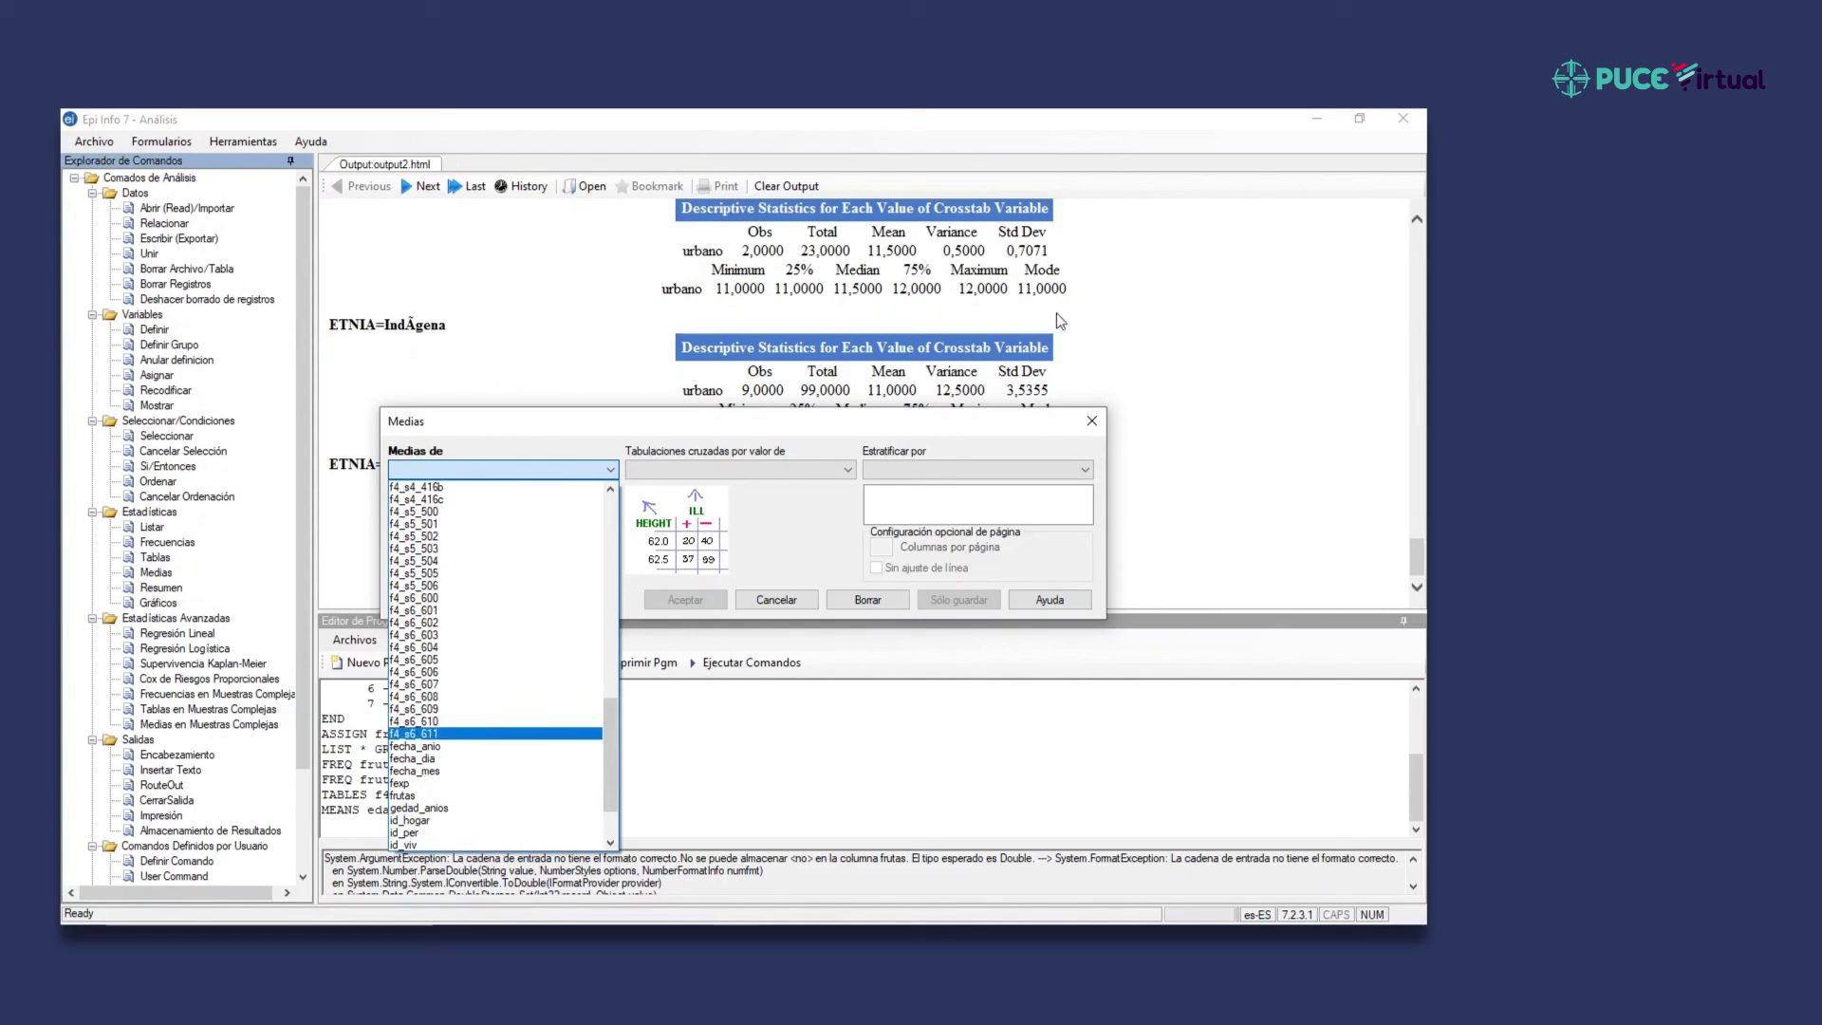
left_click(1089, 430)
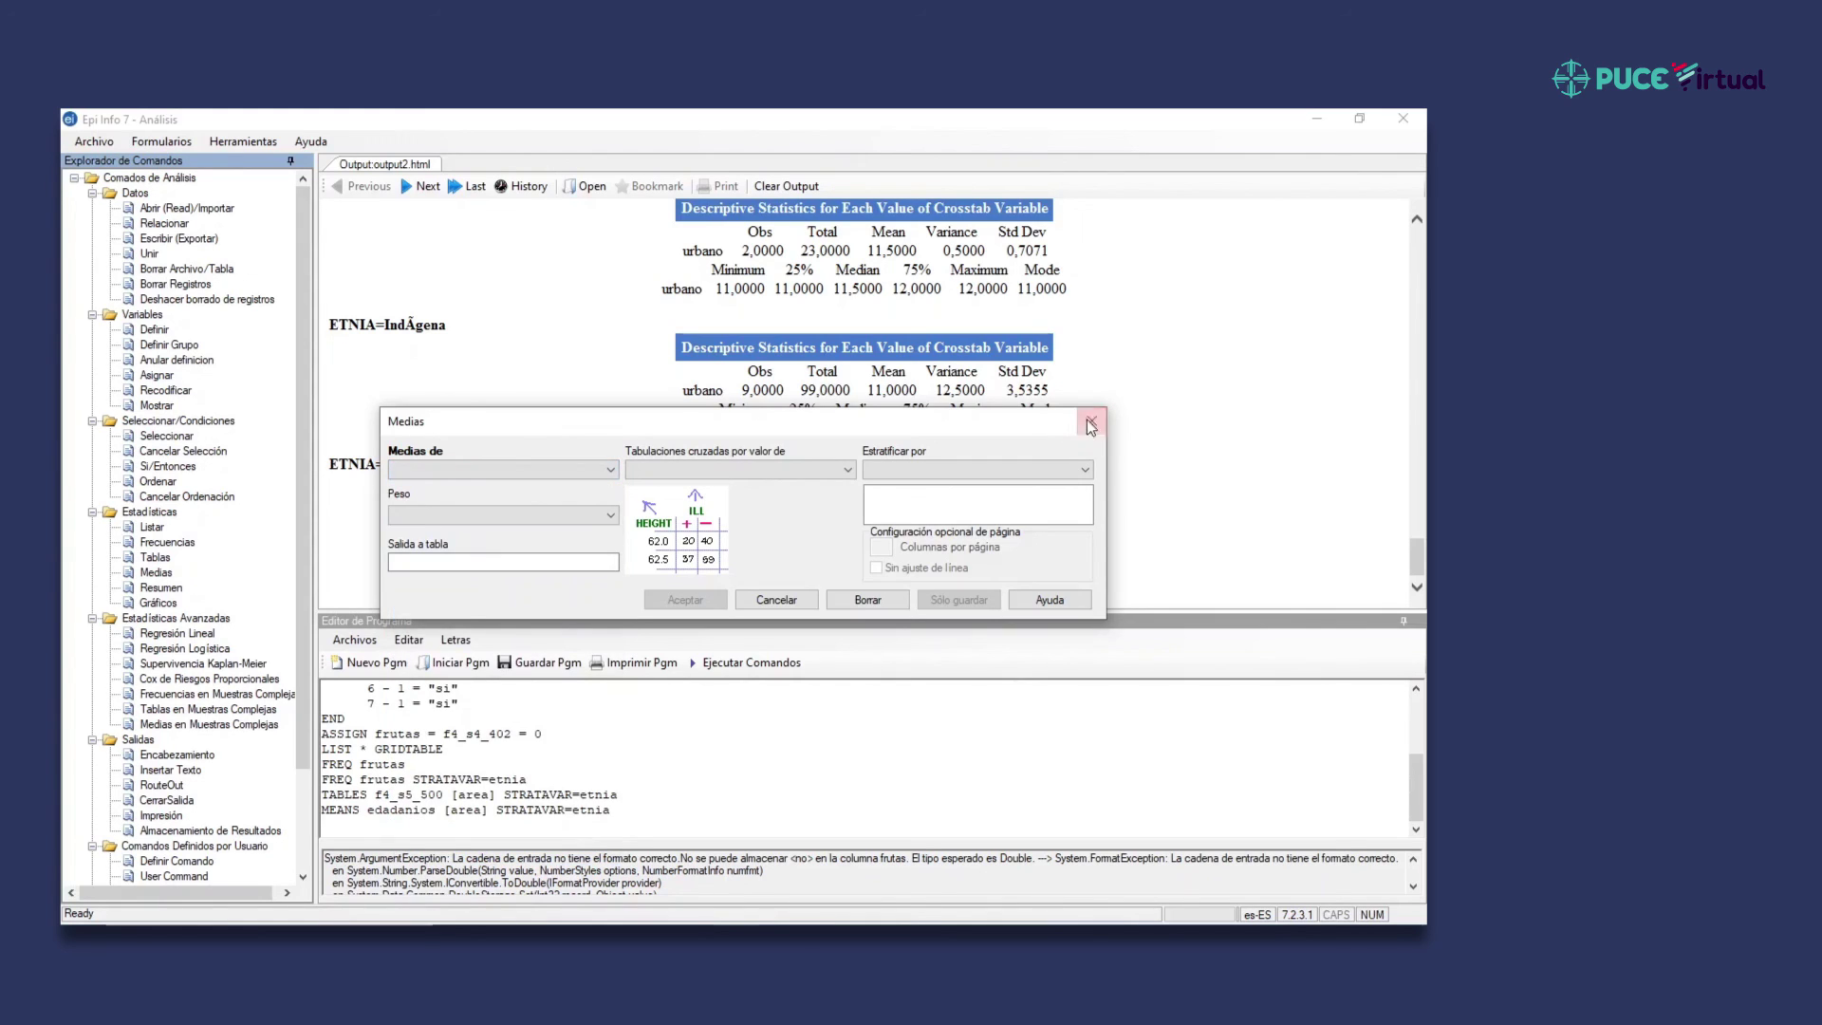
left_click(1092, 420)
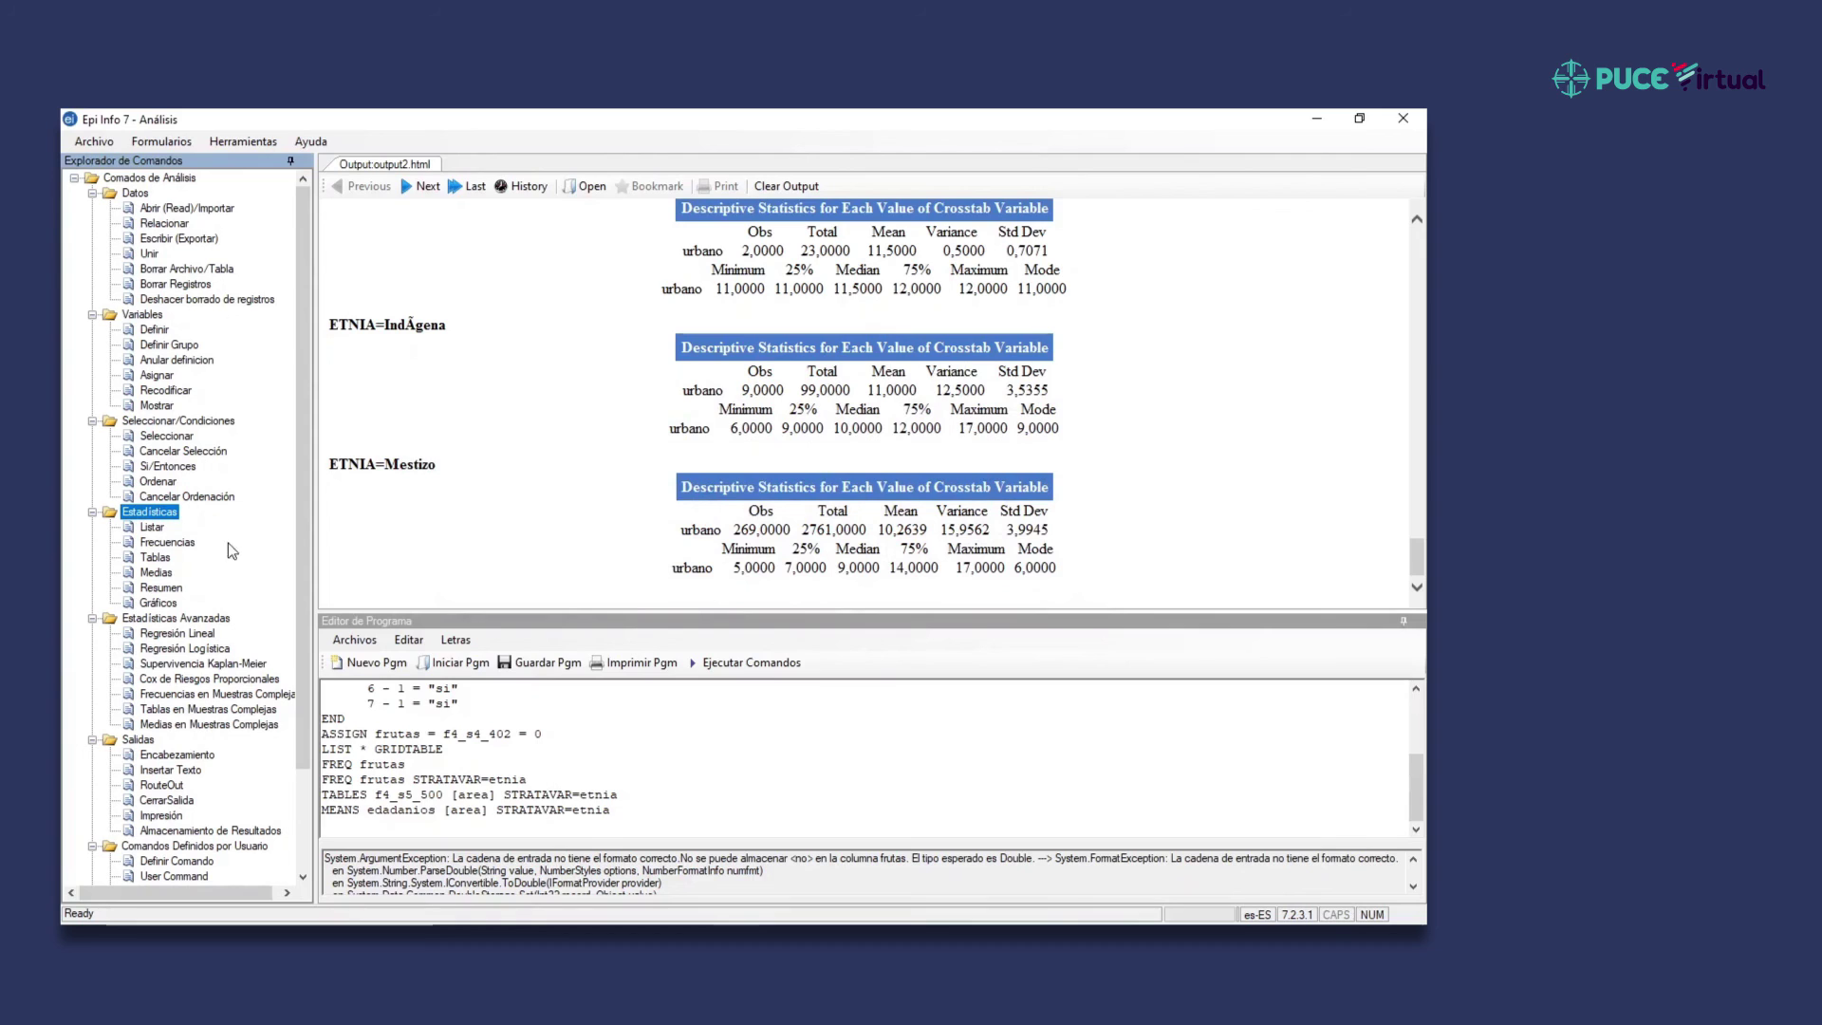
- Set up a new graph of type Column with the title "Área de residencia"
left_click(184, 600)
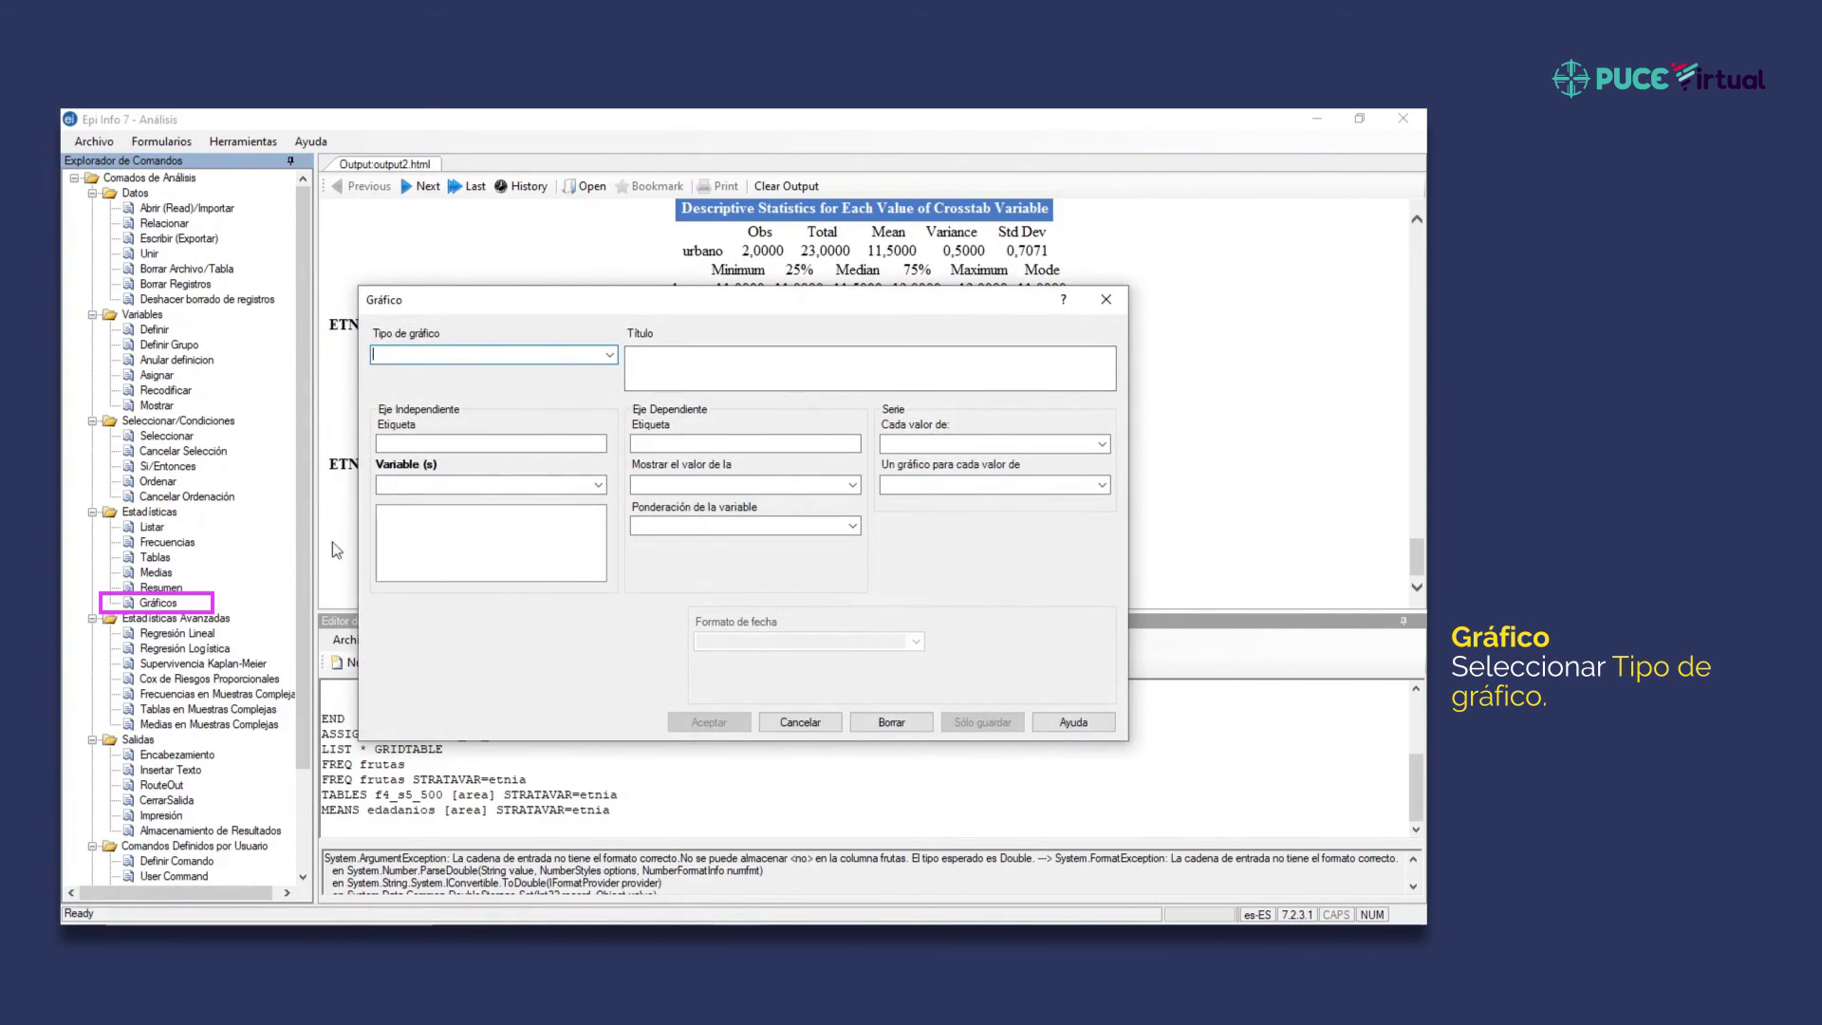
left_click(608, 354)
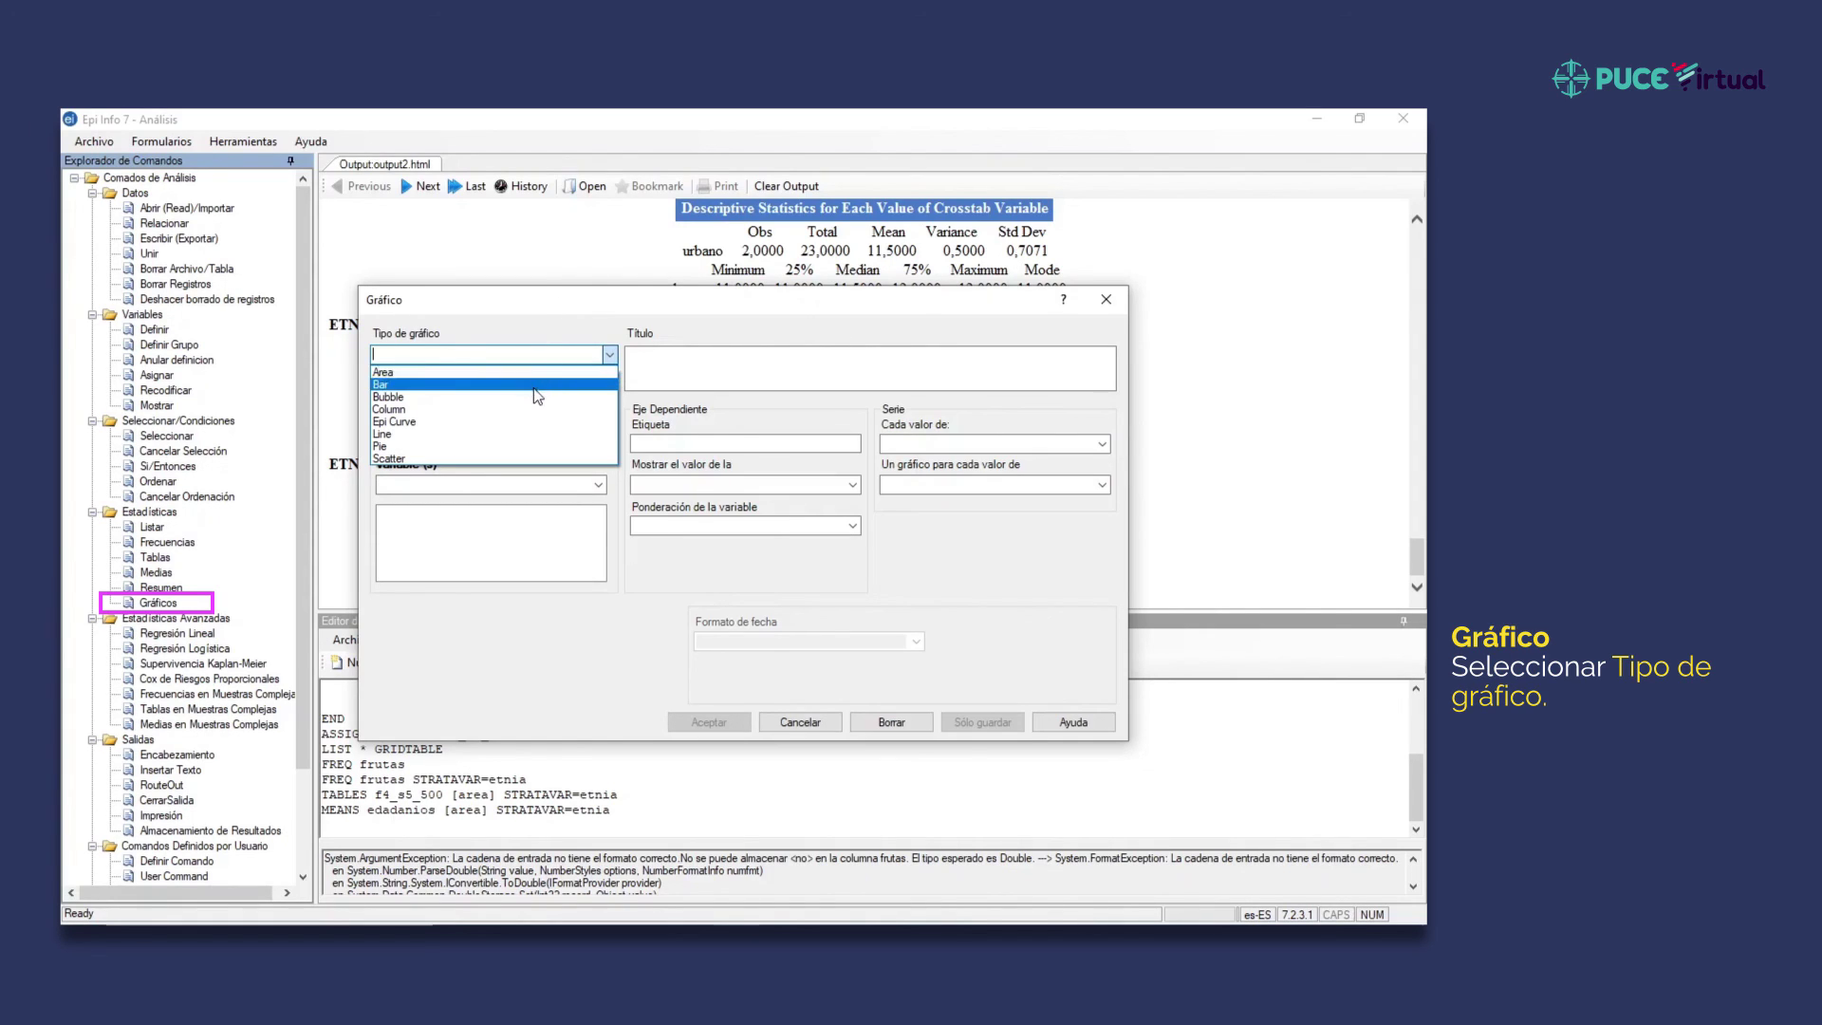
left_click(546, 409)
left_click(723, 360)
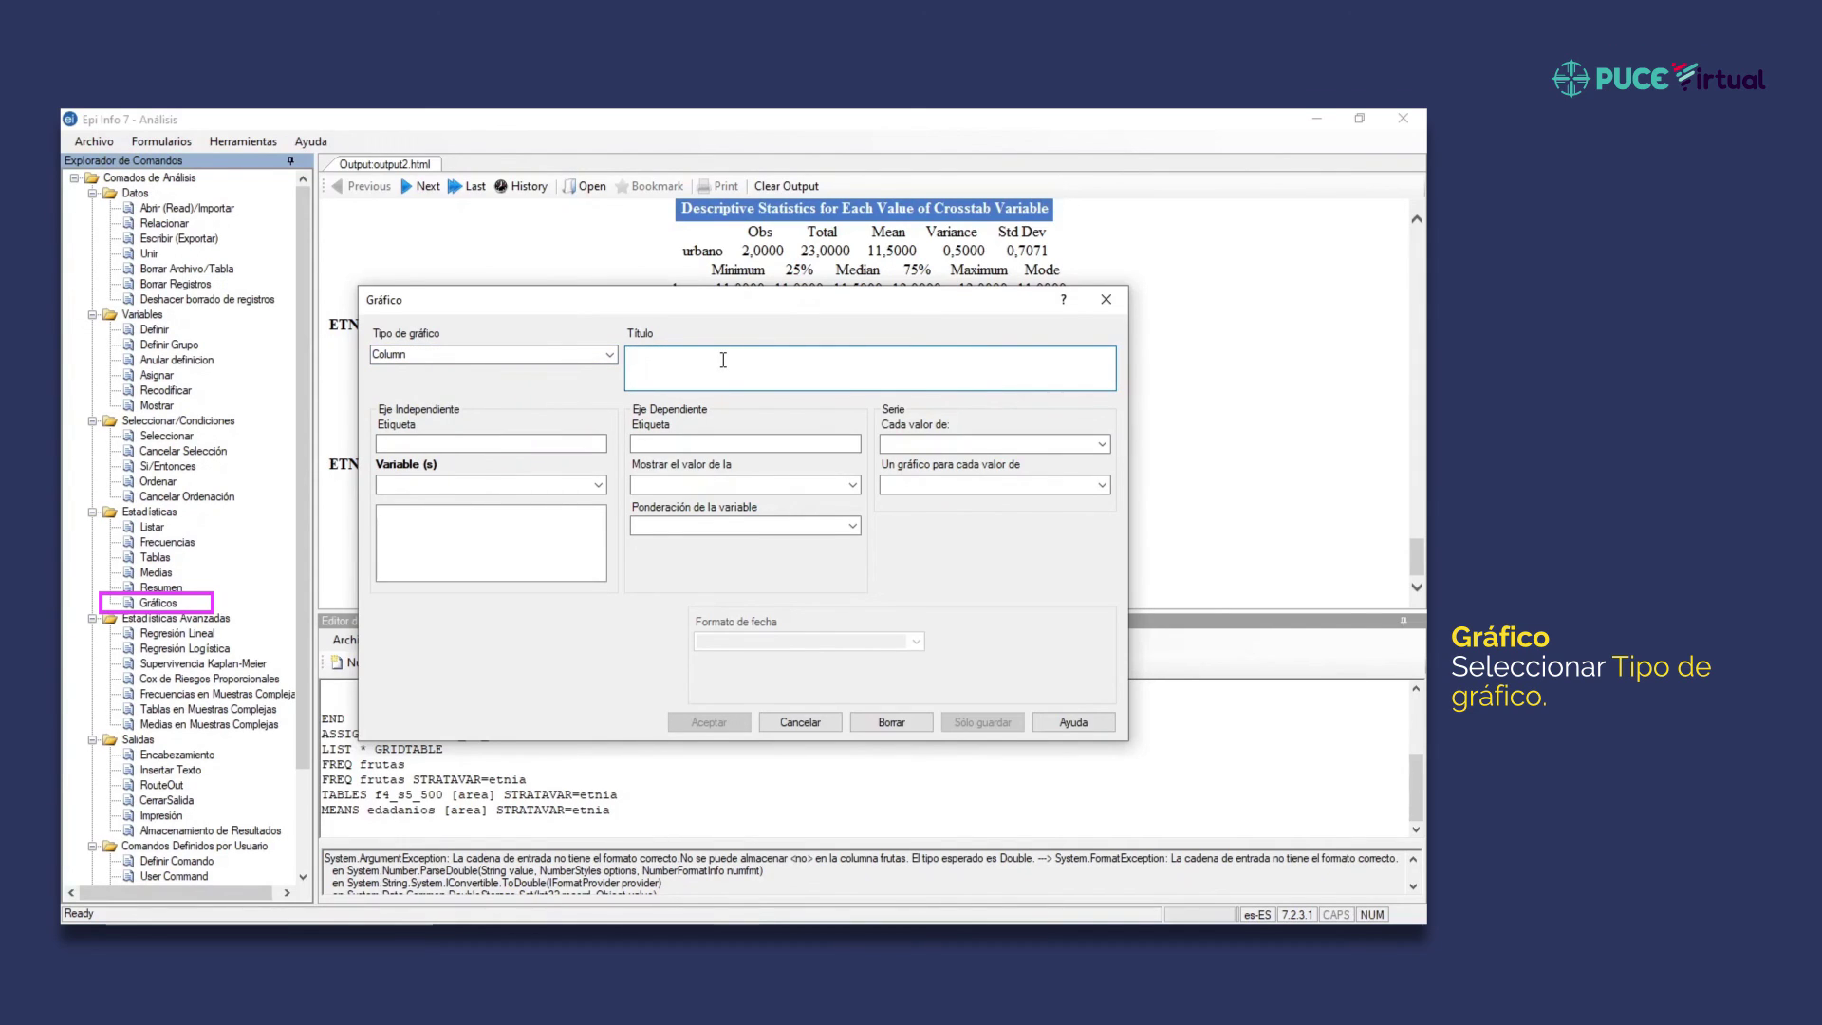
type("Area")
type(" de ")
type("res")
type("iden")
type("cia")
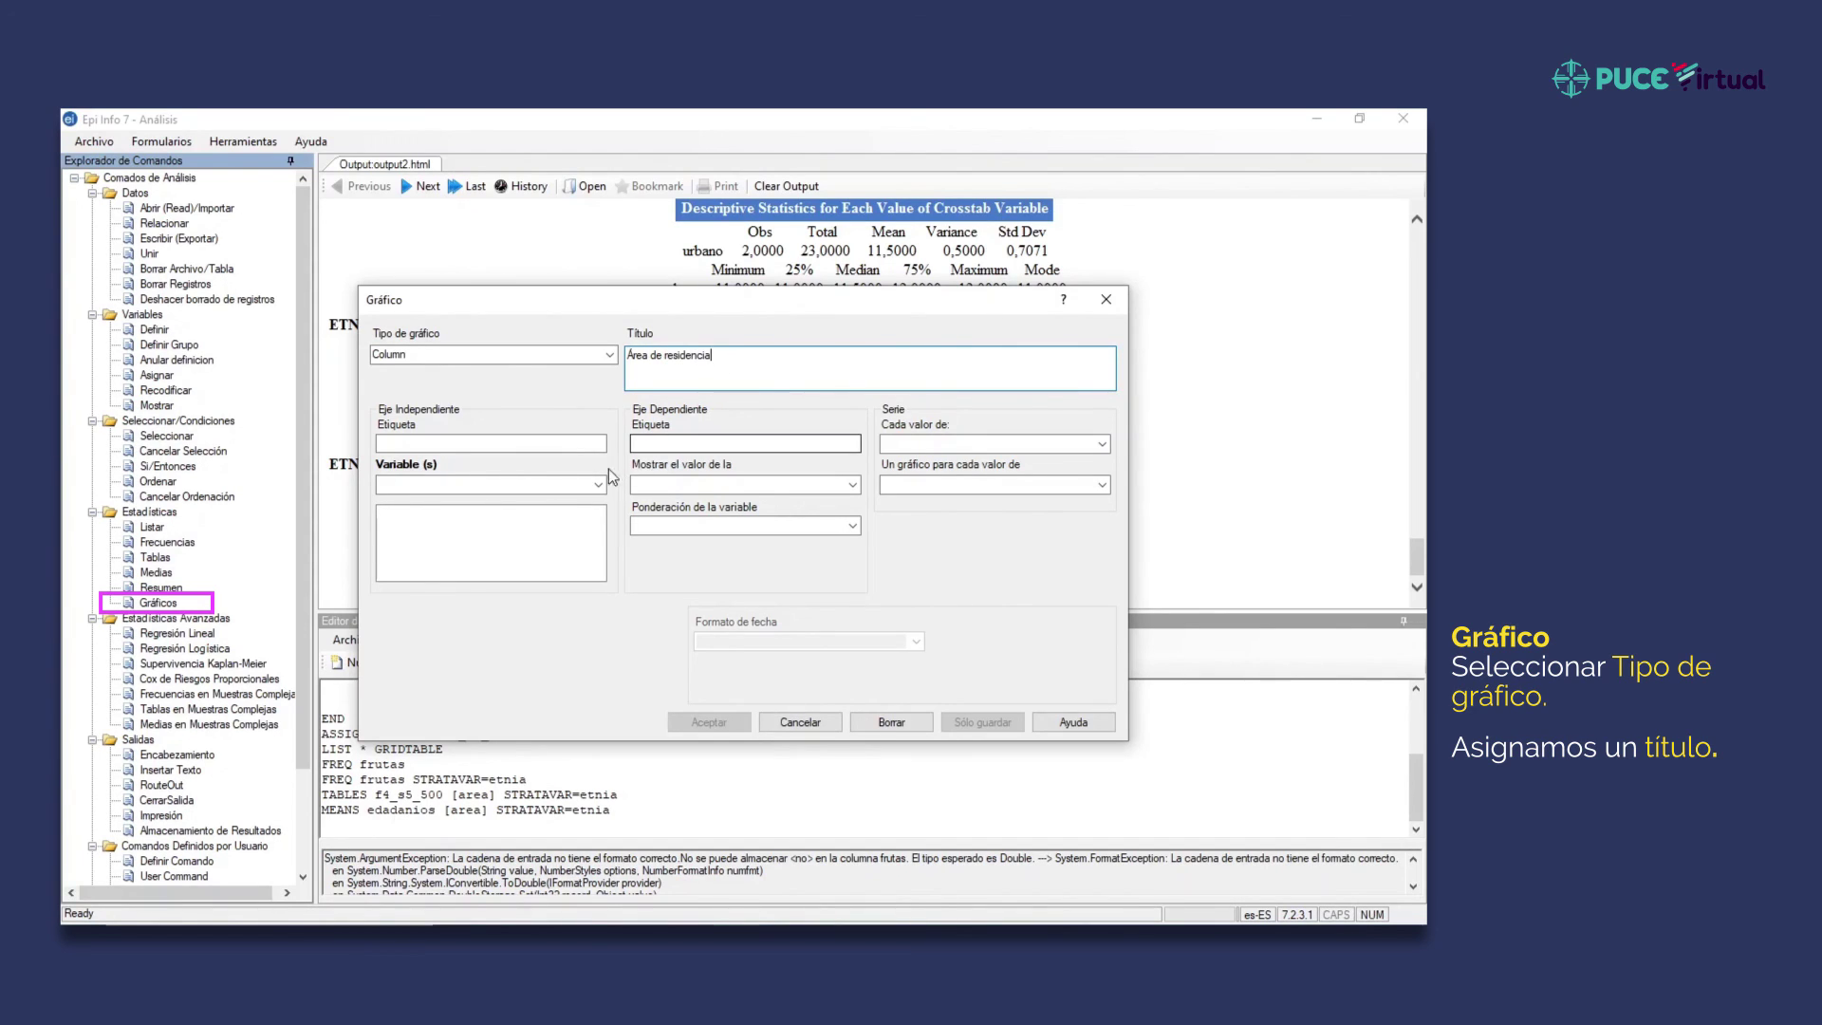
- Choose area as the graph's independent-axis variable, generate the column chart and review it
left_click(598, 484)
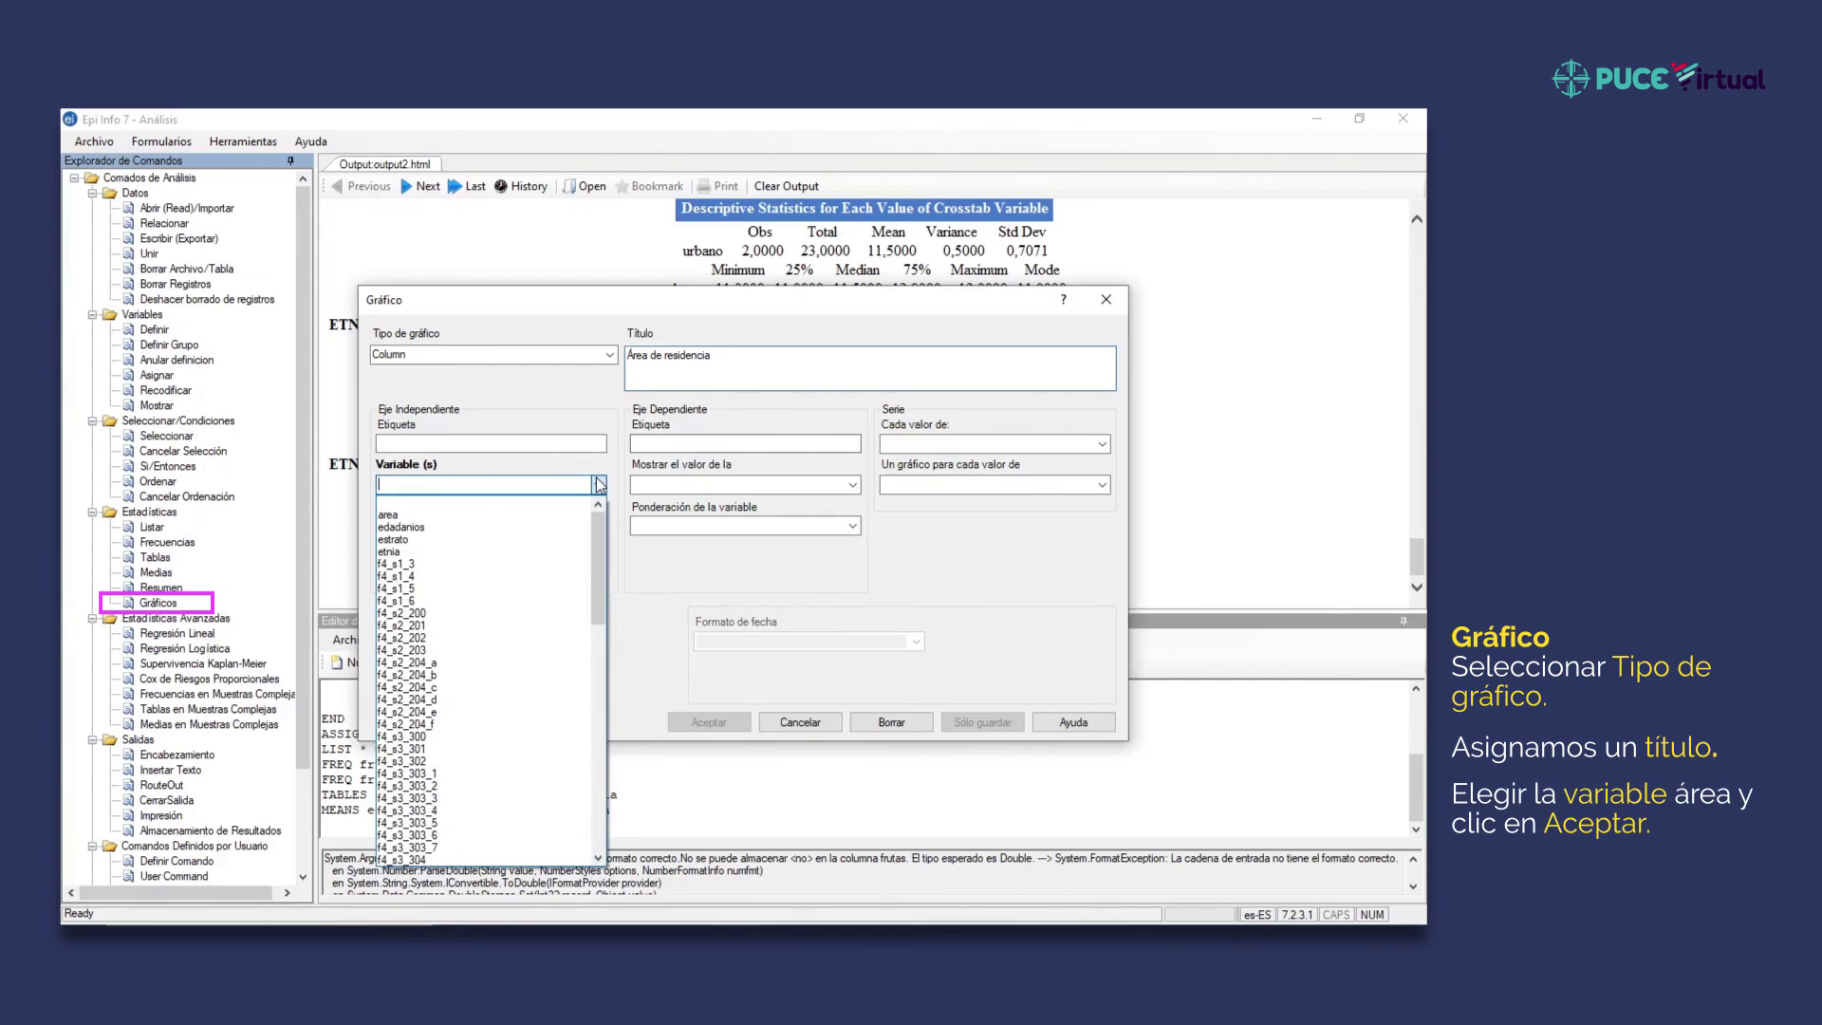
left_click(537, 515)
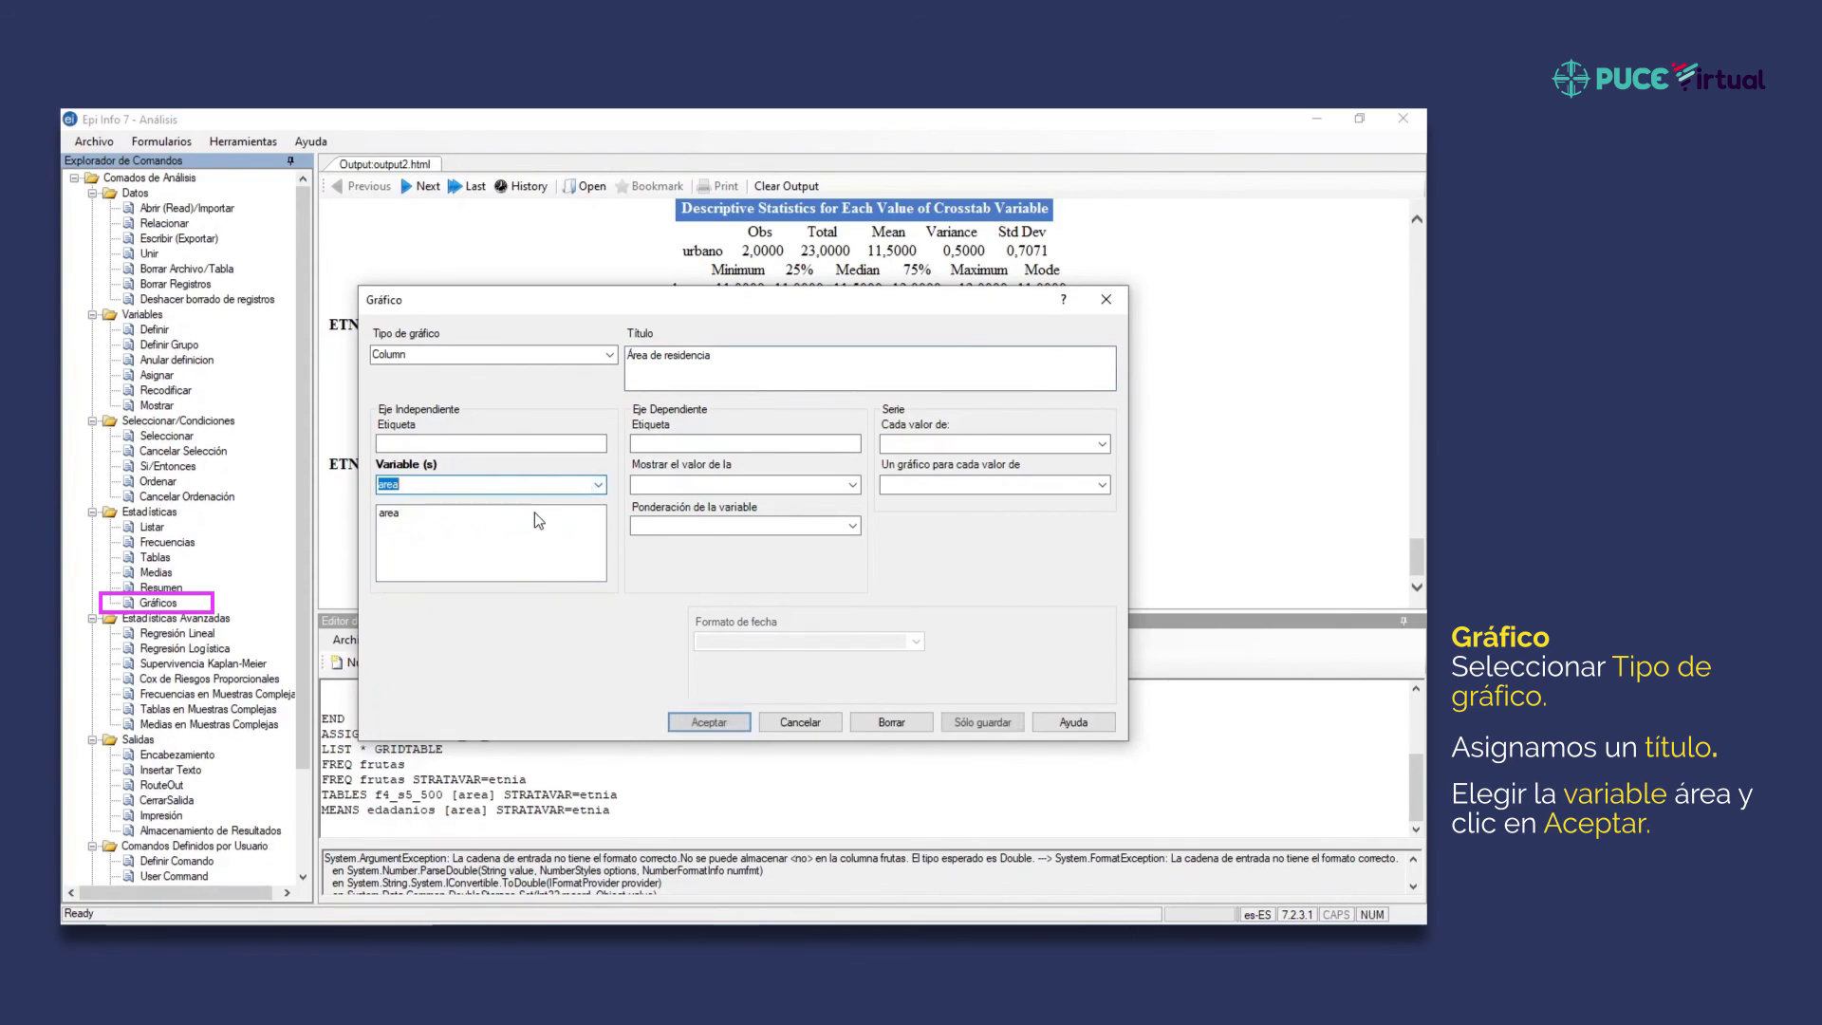
left_click(707, 723)
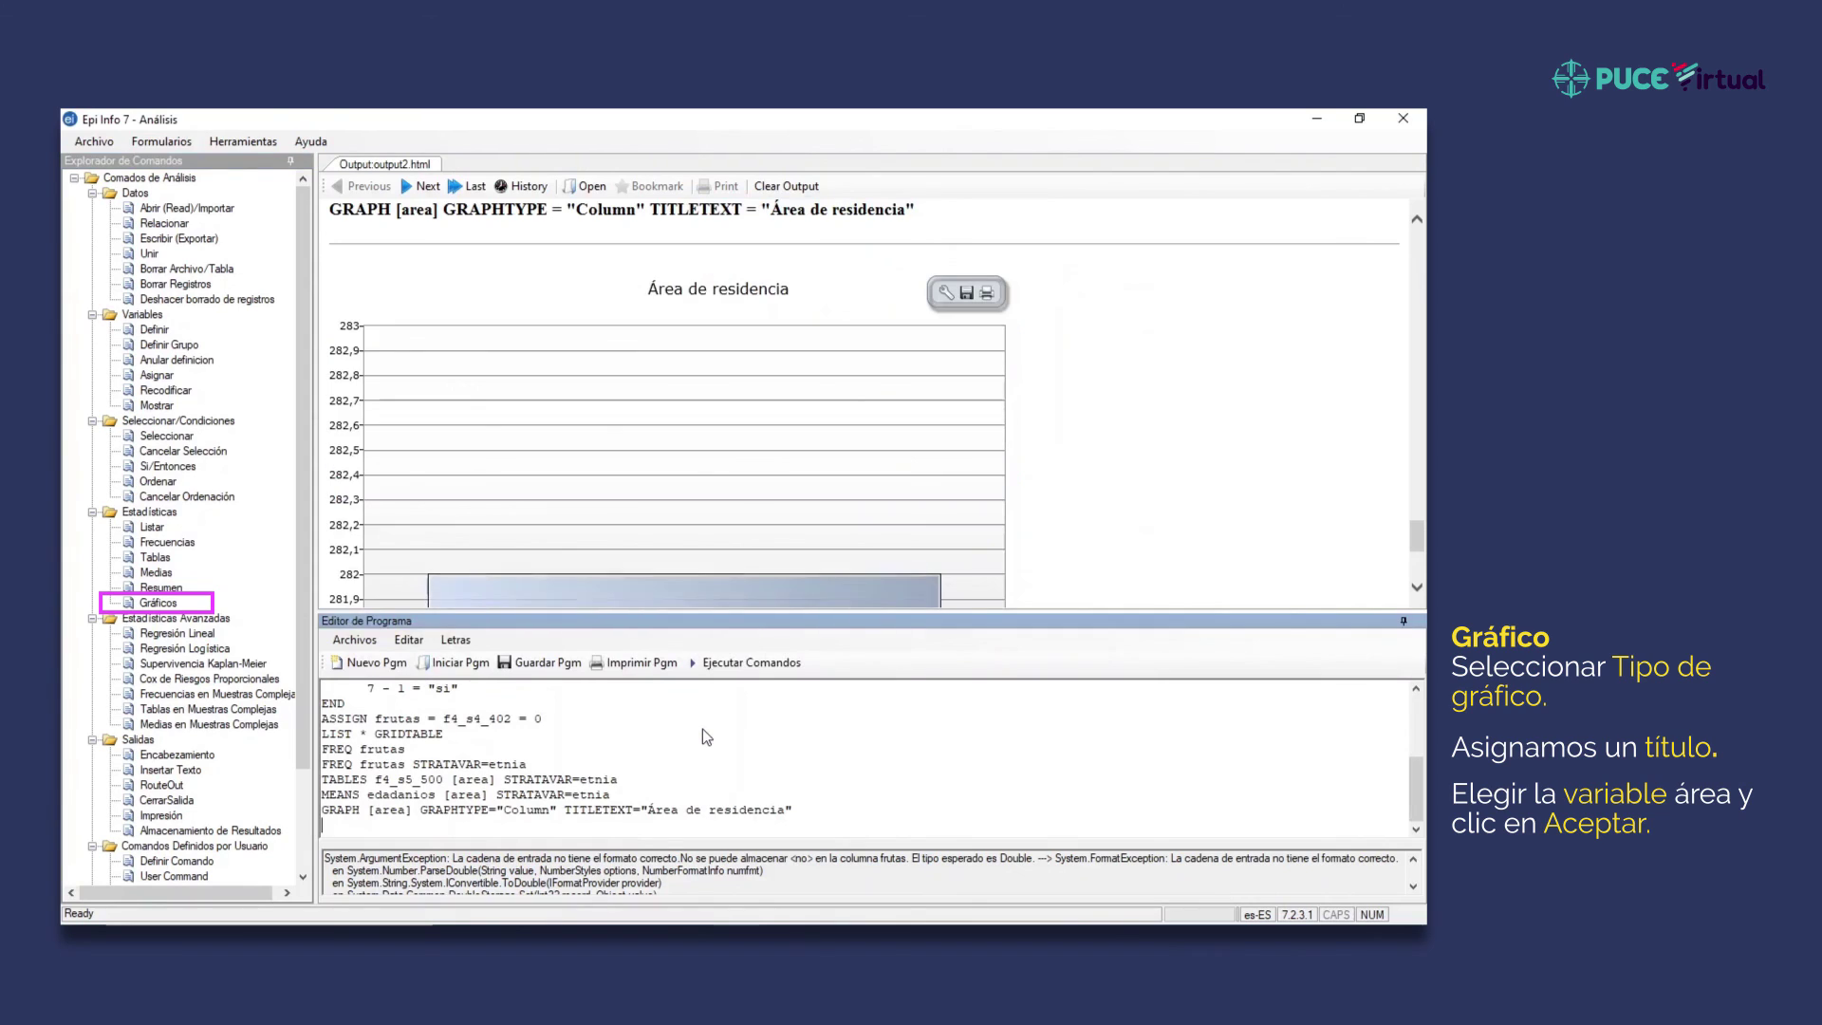
scroll(836, 432, "down", 3)
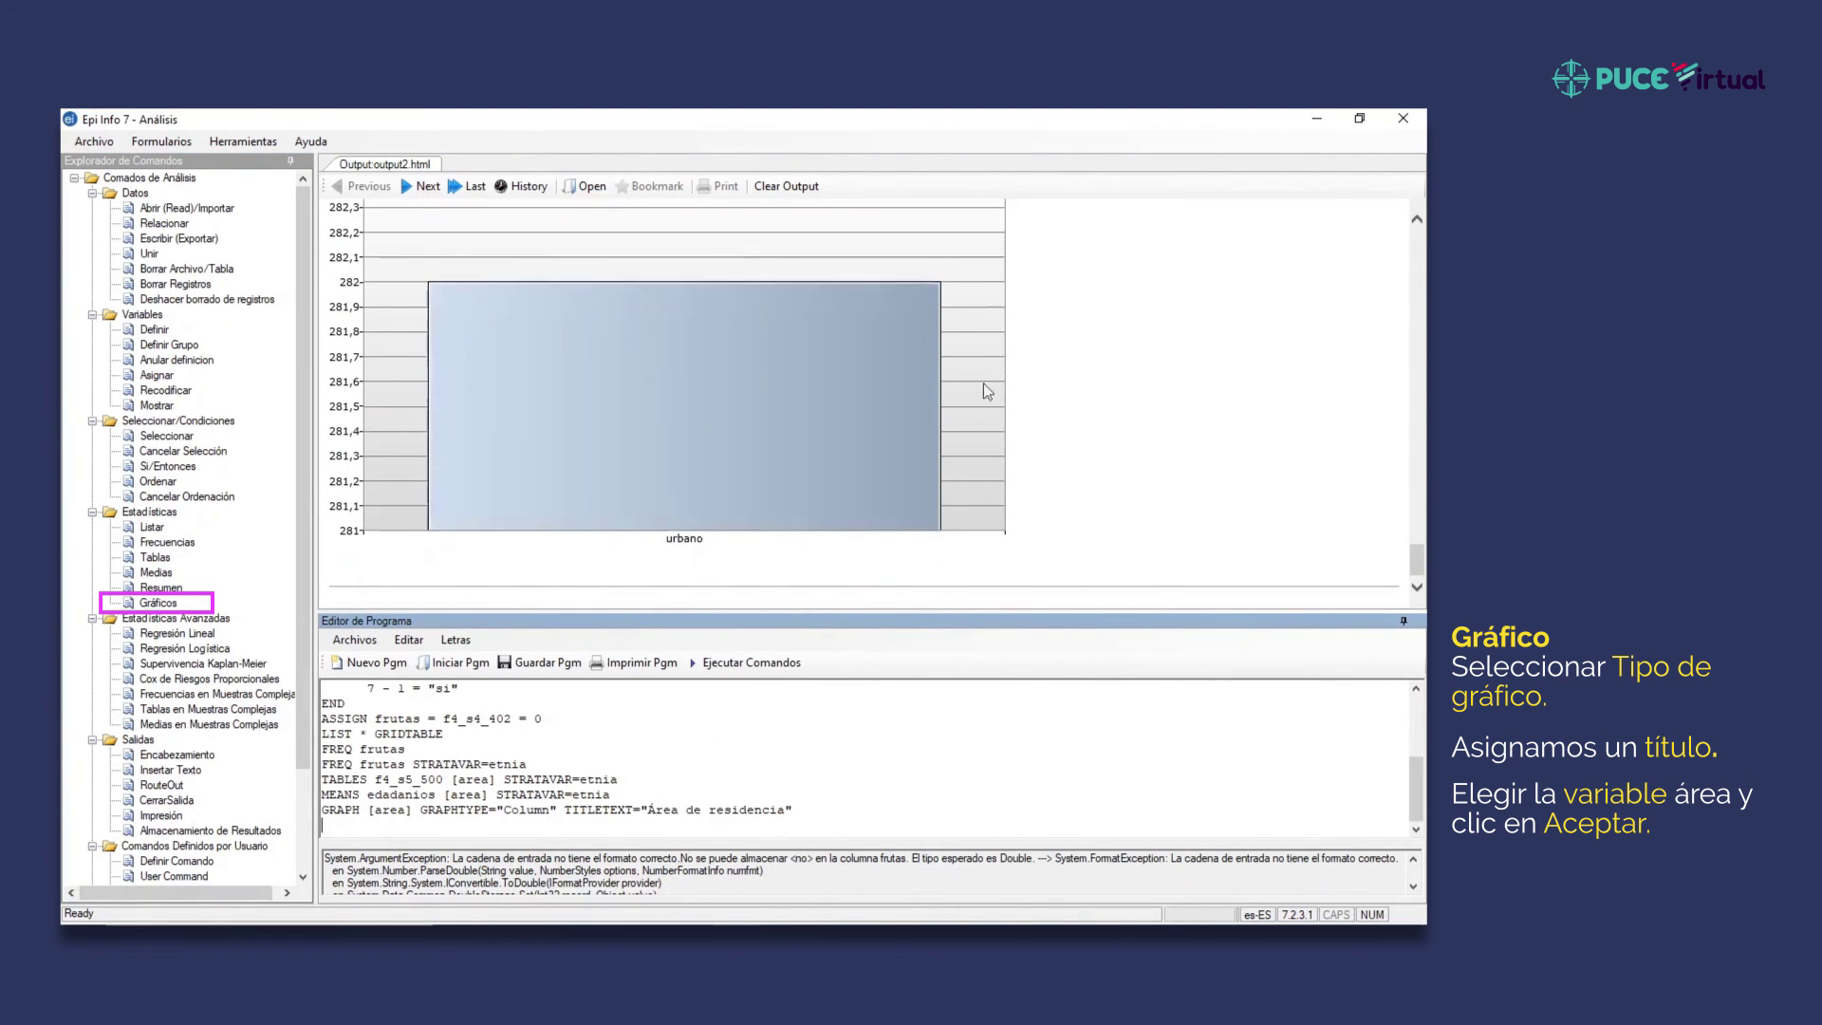
scroll(799, 489, "up", 3)
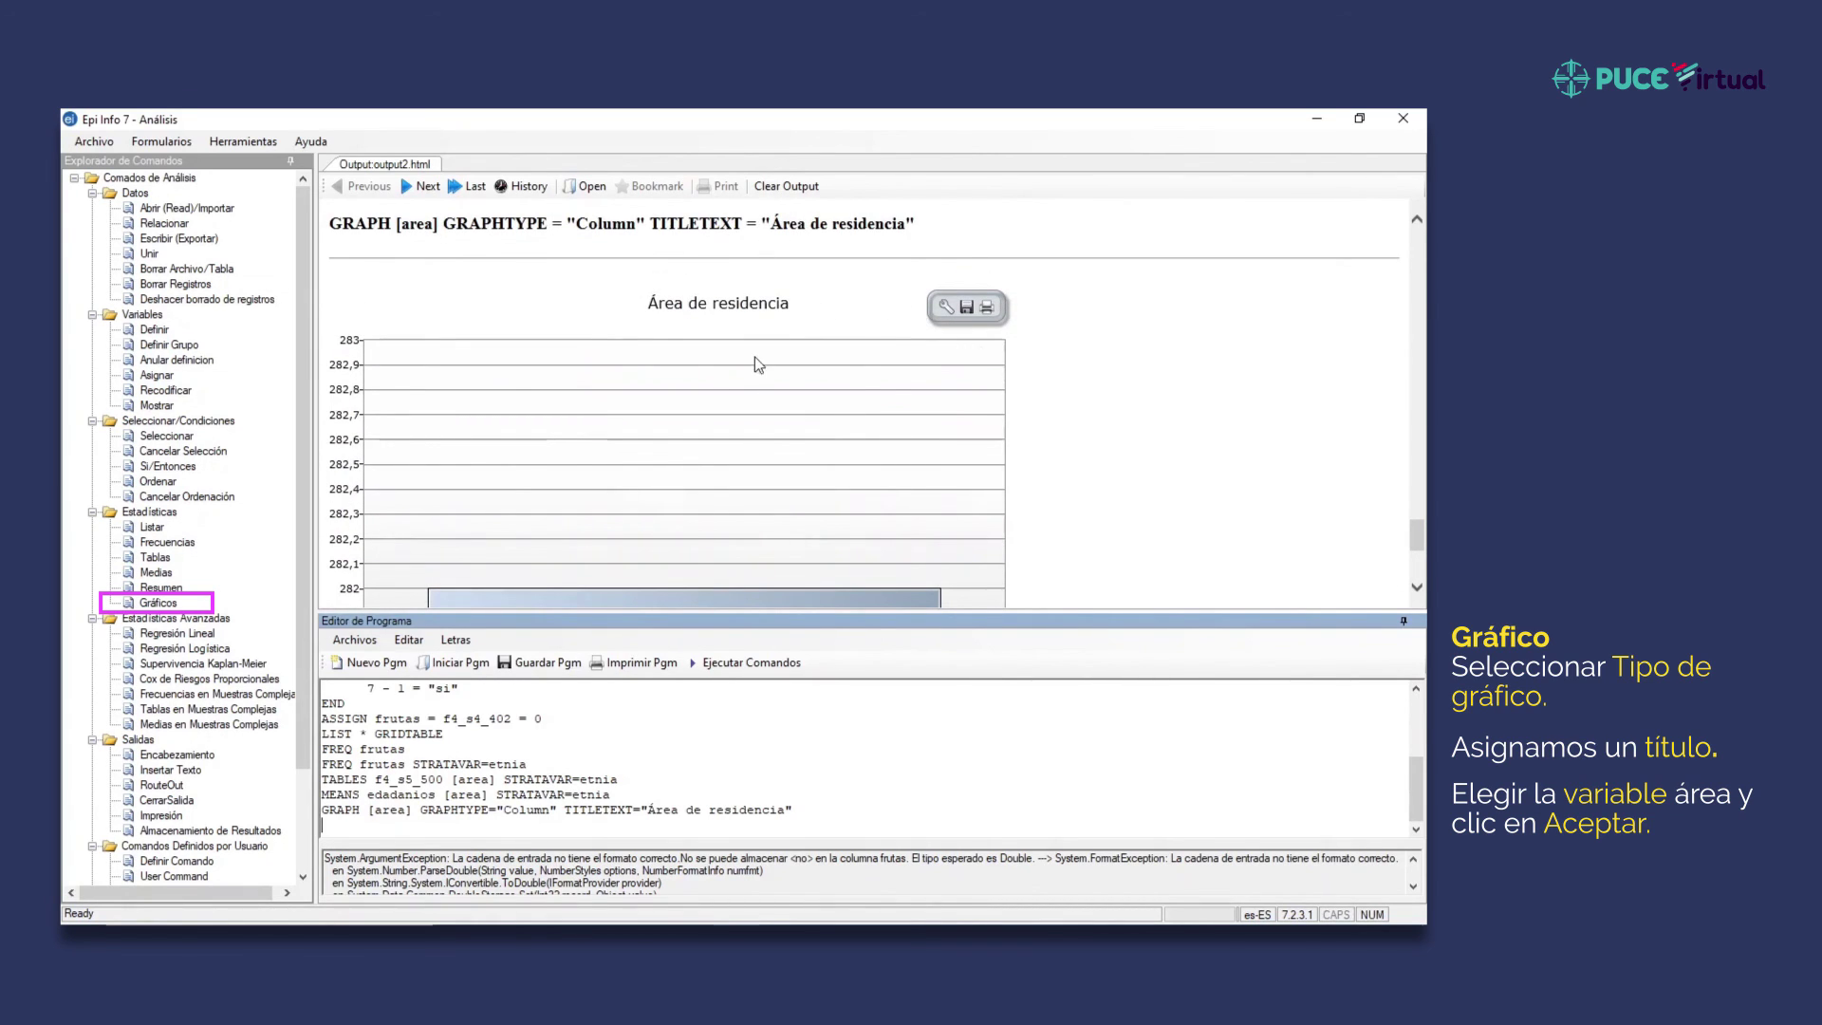
scroll(756, 365, "down", 3)
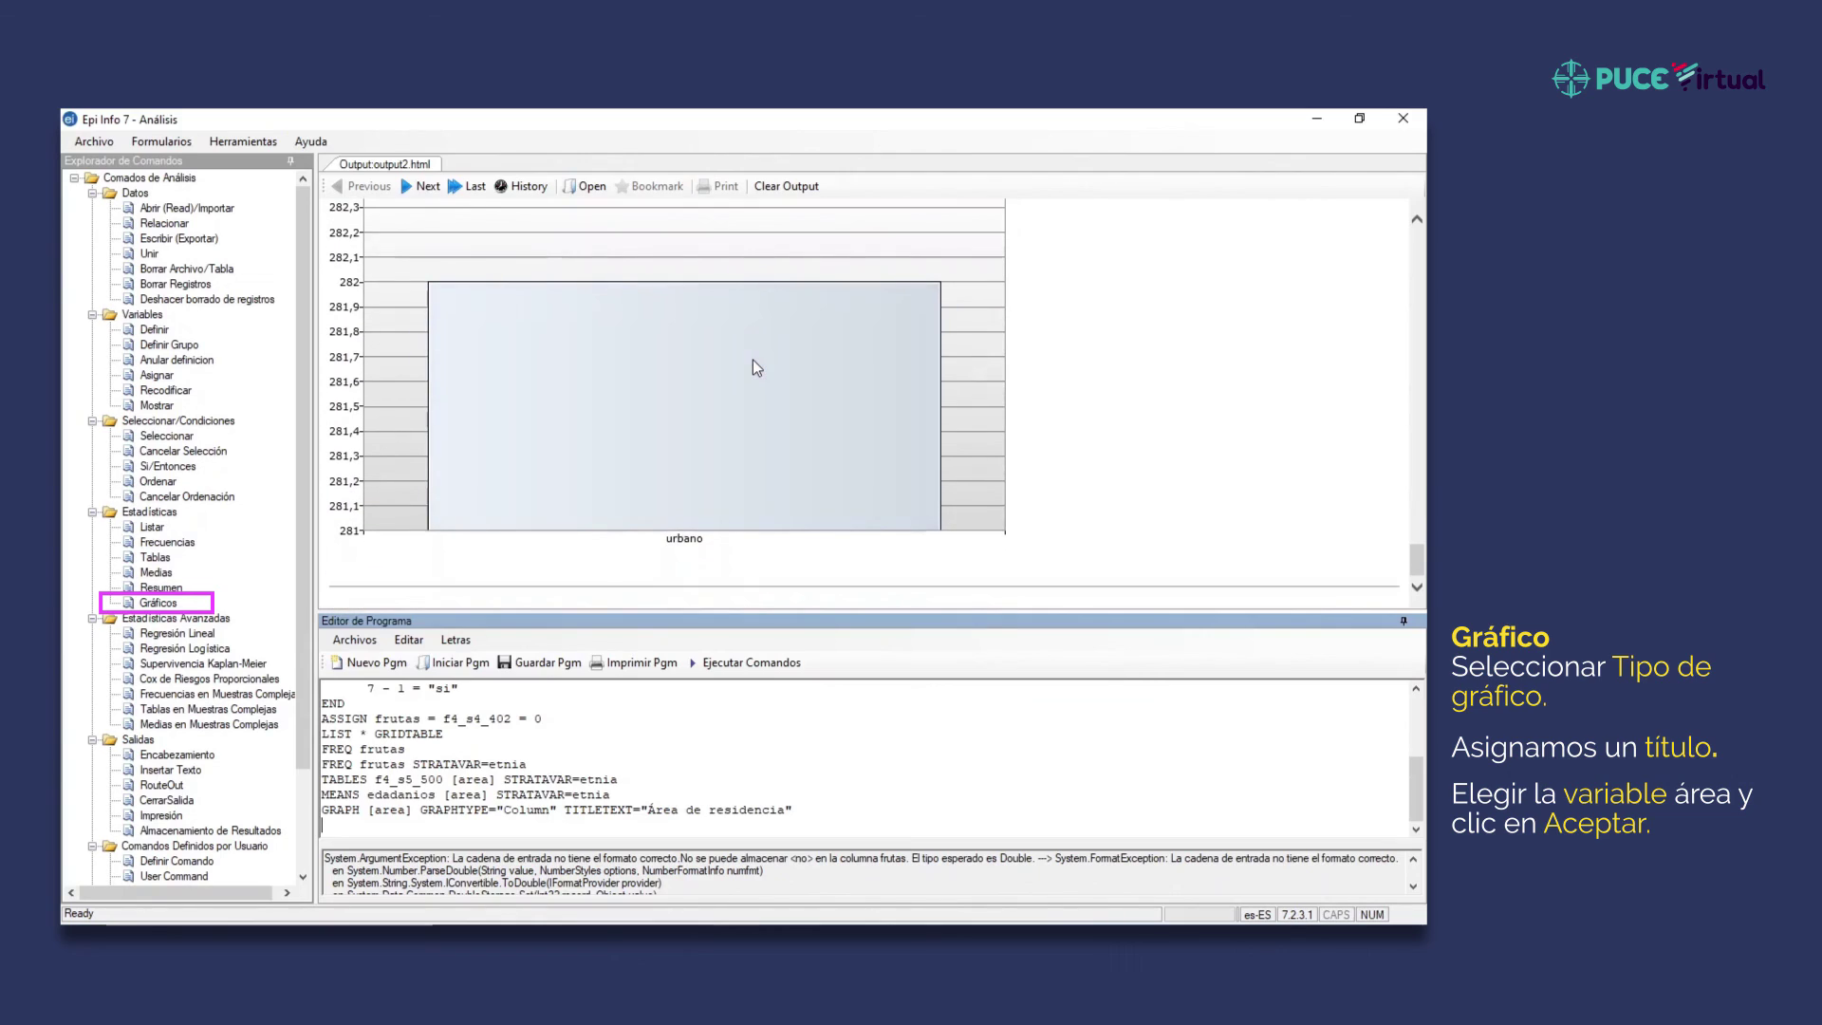
- Select the entire analysis output, starting from the Epi Info heading, and copy it for the report
mouse_move(754, 363)
scroll(766, 343, "up", 15)
scroll(766, 343, "up", 15)
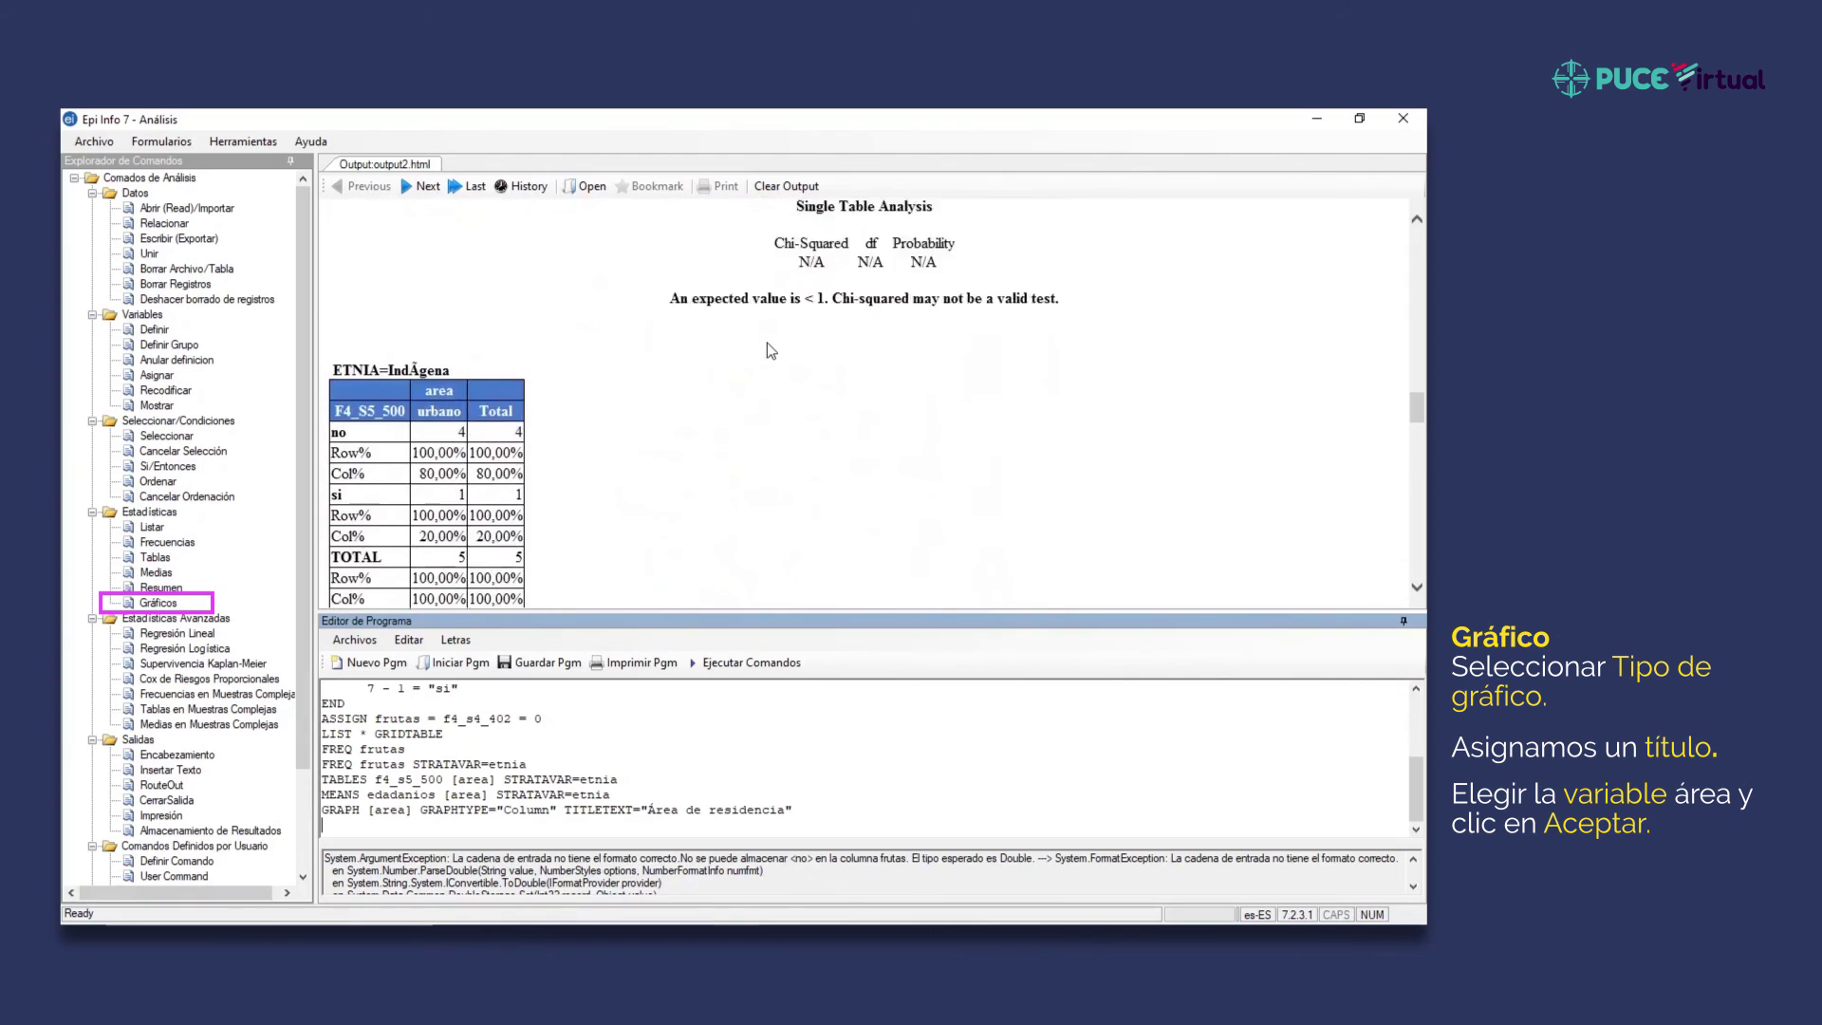
scroll(767, 344, "up", 10)
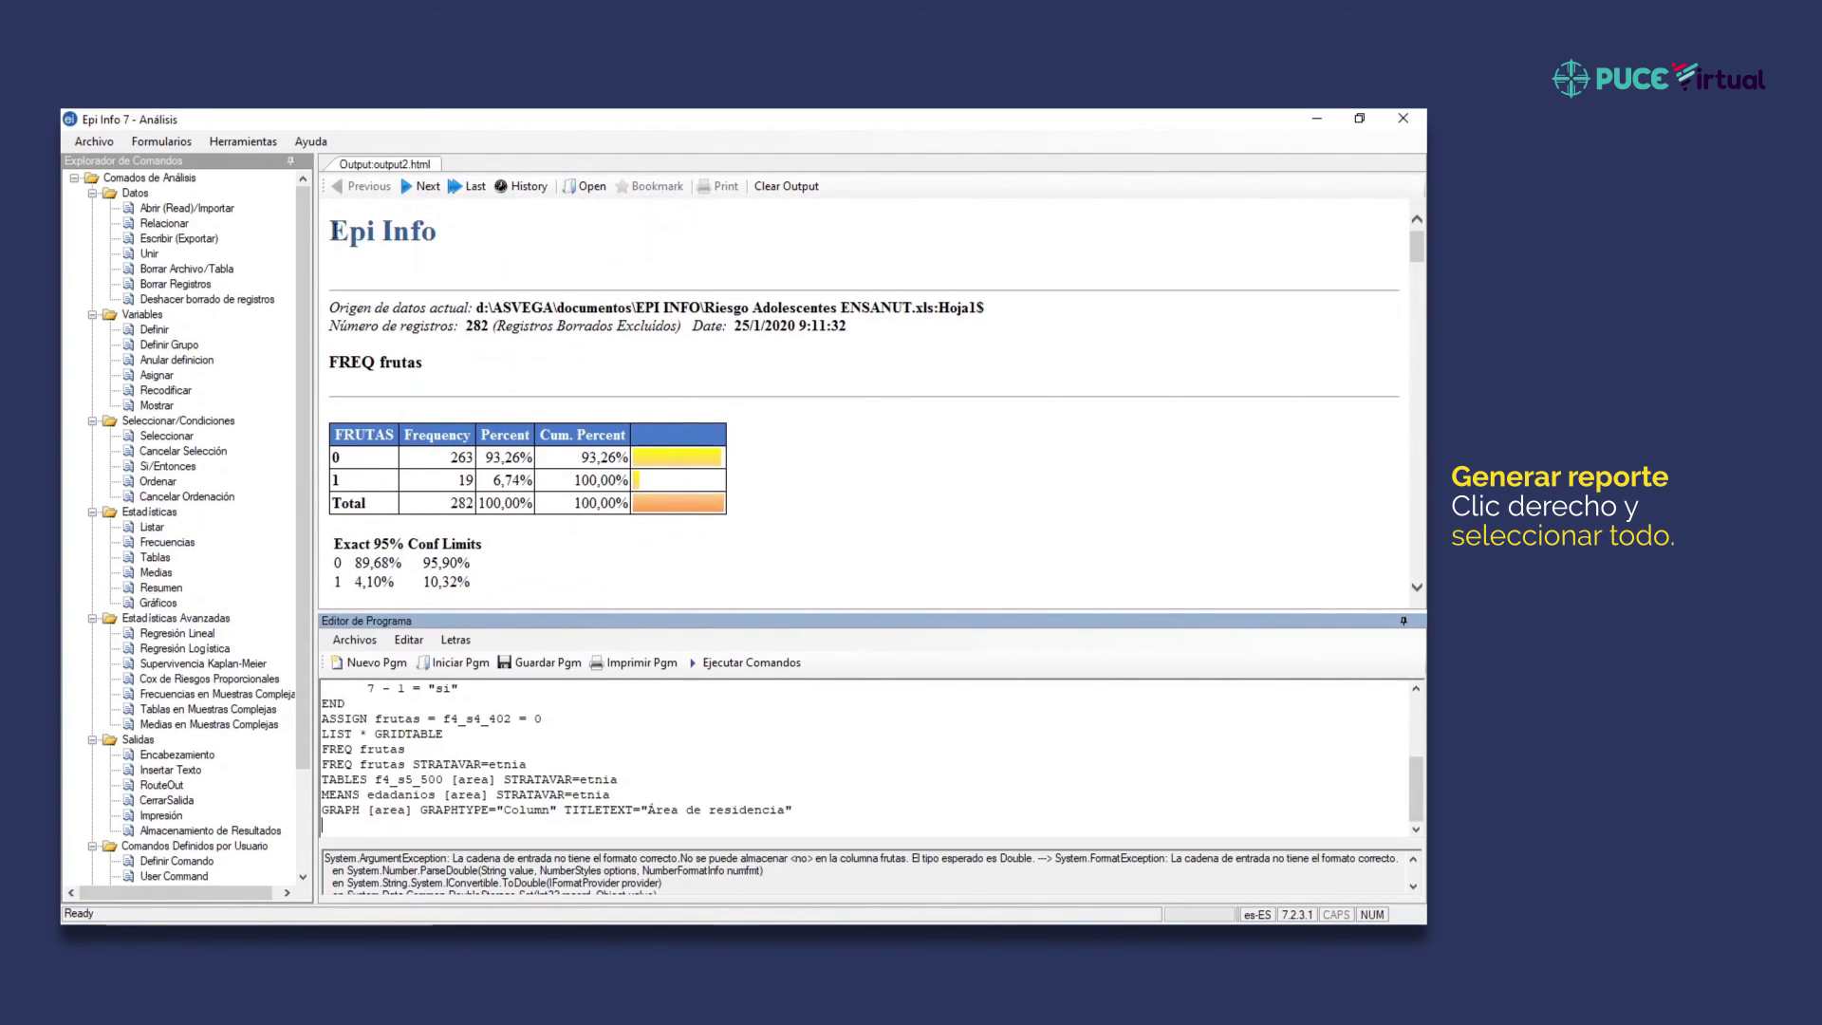
right_click(335, 235)
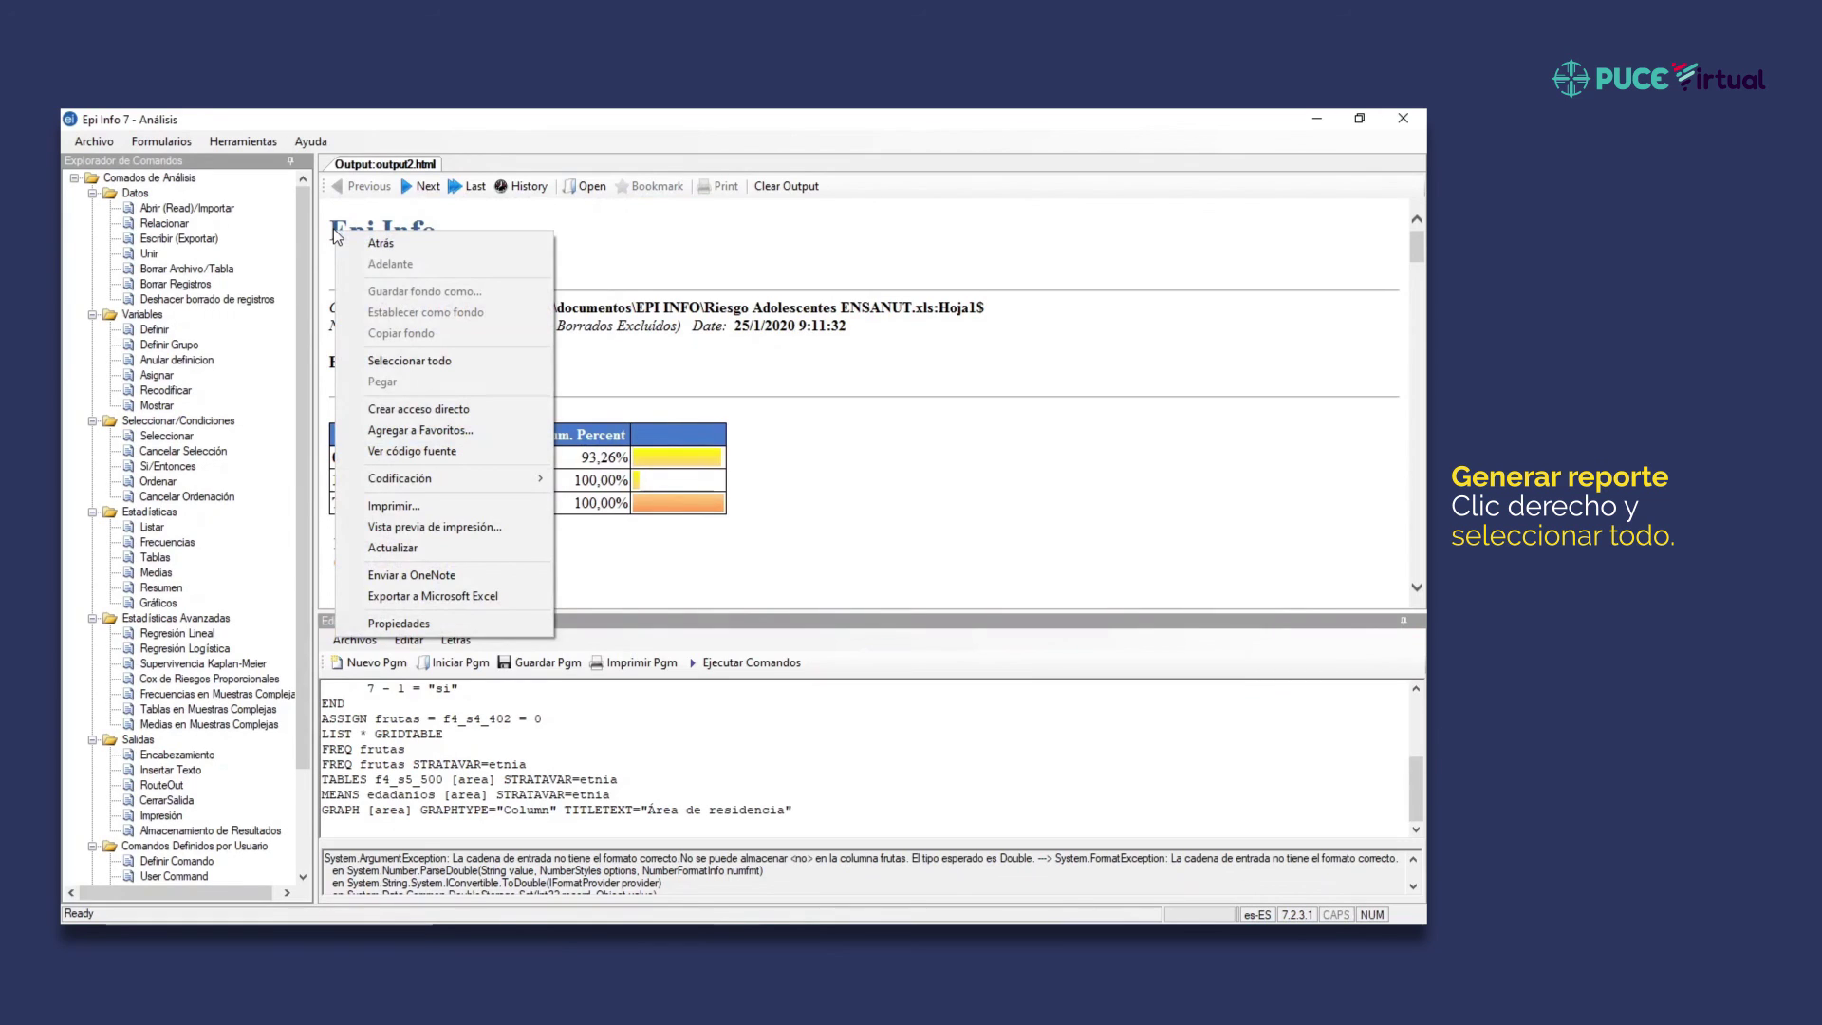
left_click(442, 359)
right_click(448, 339)
left_click(474, 334)
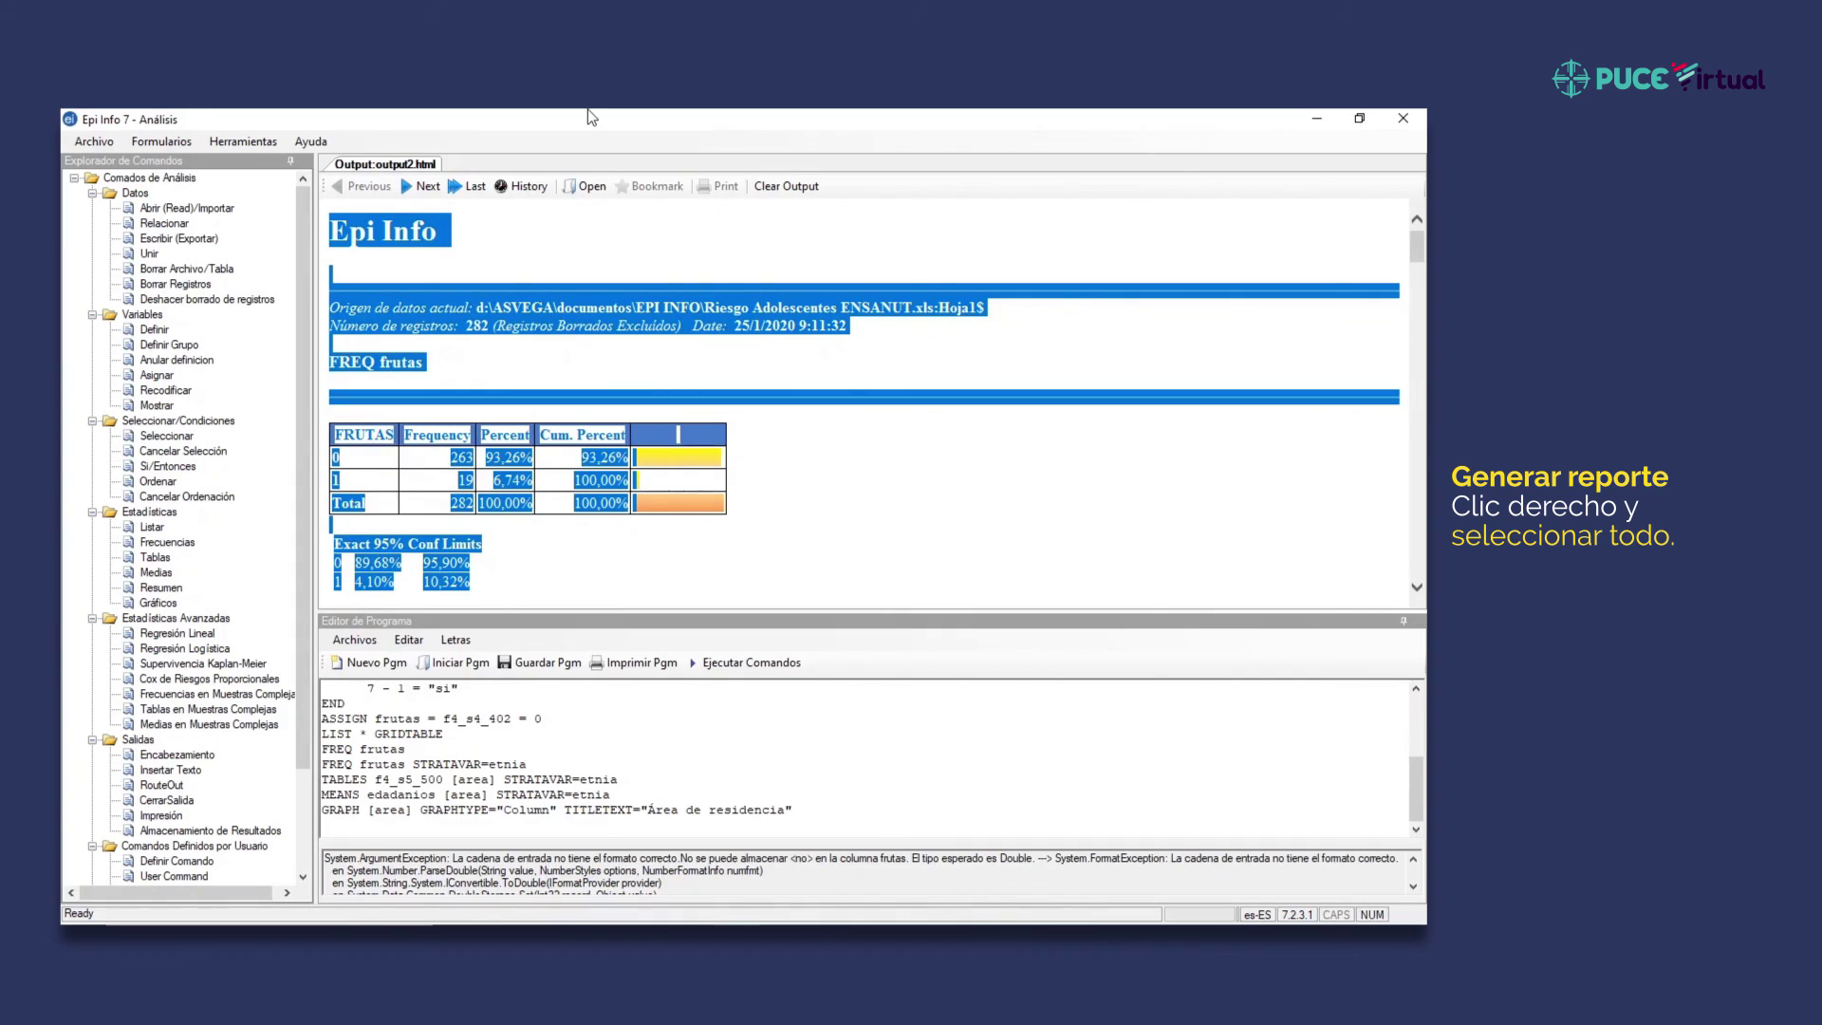